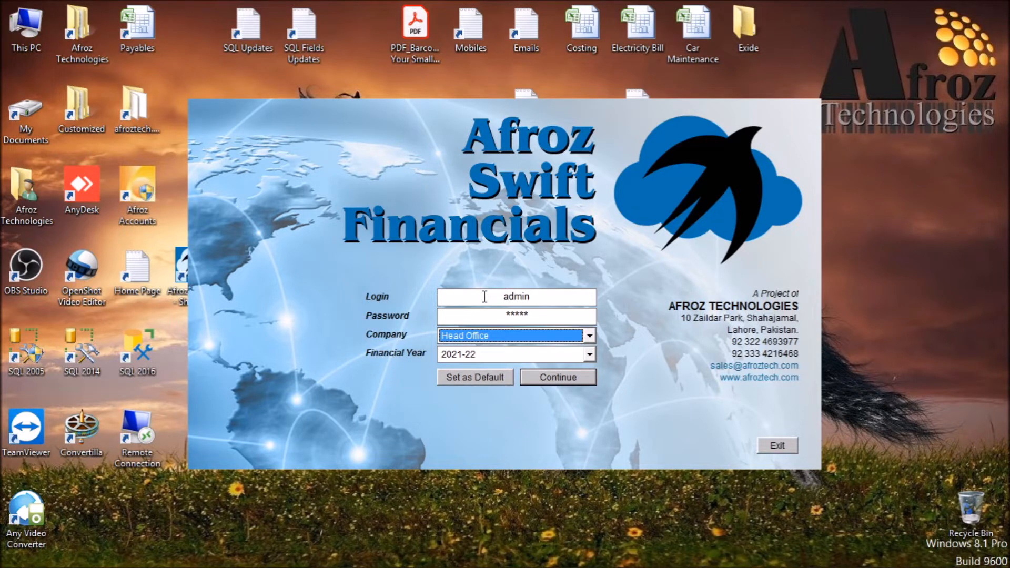
- Check the available companies and log in to Head Office for financial year 2021-22
{"action": "left_click", "coordinate": [589, 339]}
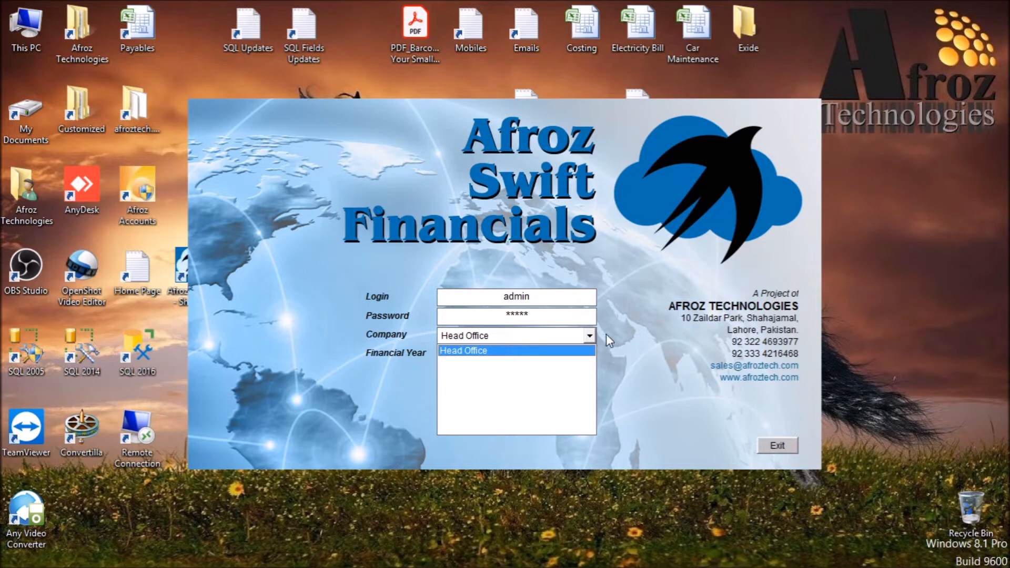
{"action": "left_click", "coordinate": [606, 336]}
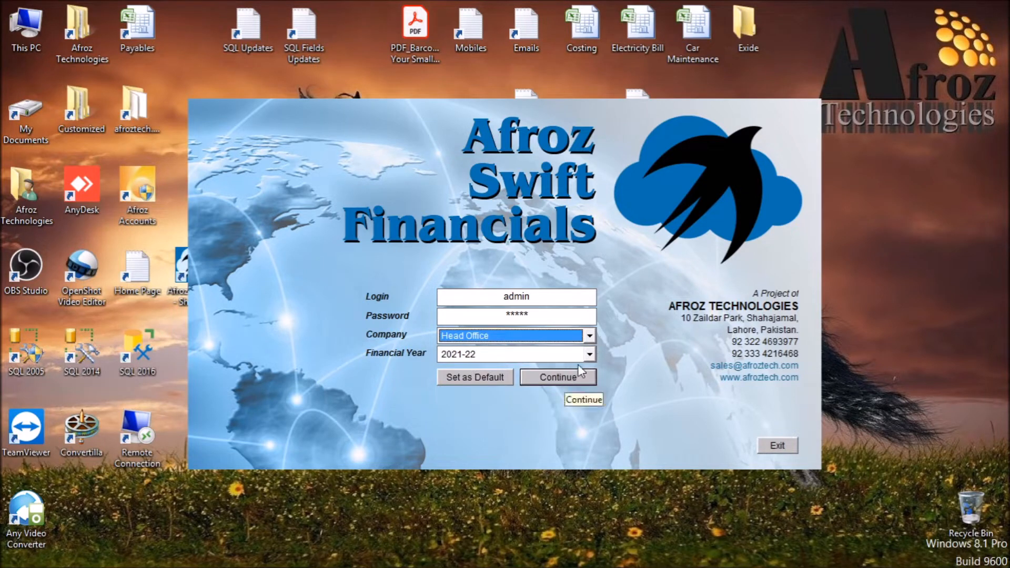
{"action": "left_click", "coordinate": [563, 377]}
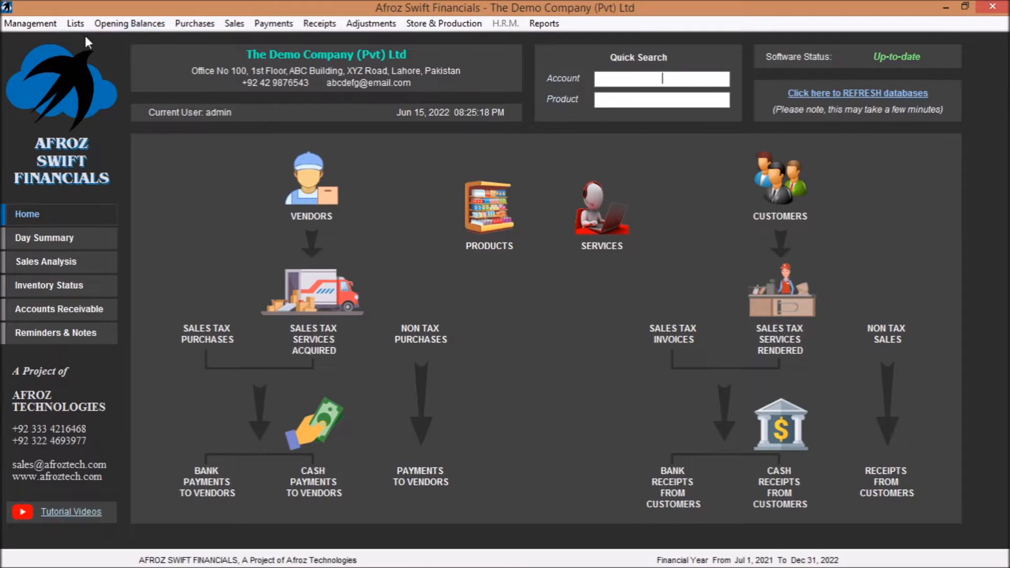
- Review the company setup, including the full list of state and provincial tax registrations, and close it
{"action": "left_click", "coordinate": [26, 25]}
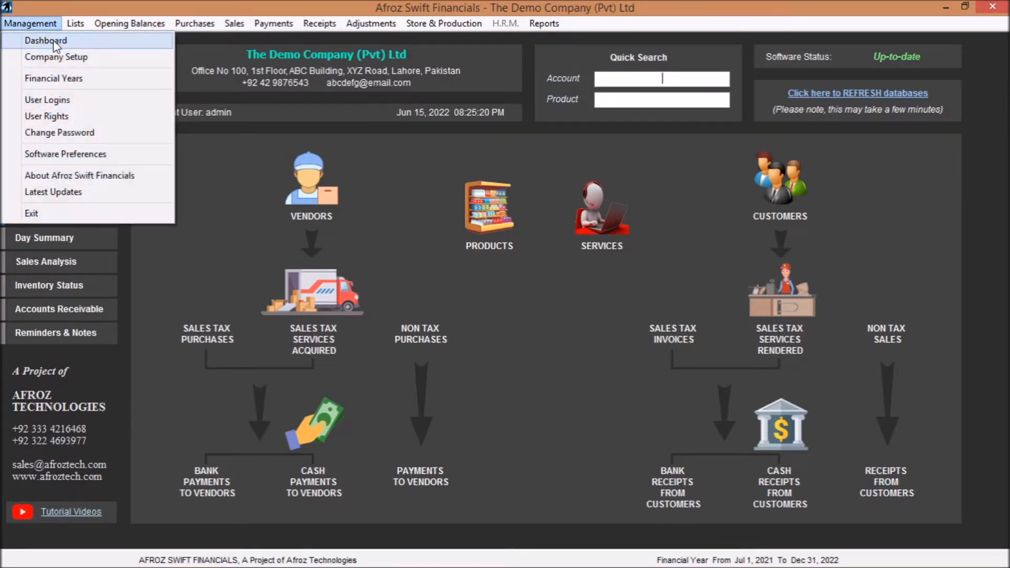
{"action": "left_click", "coordinate": [65, 56]}
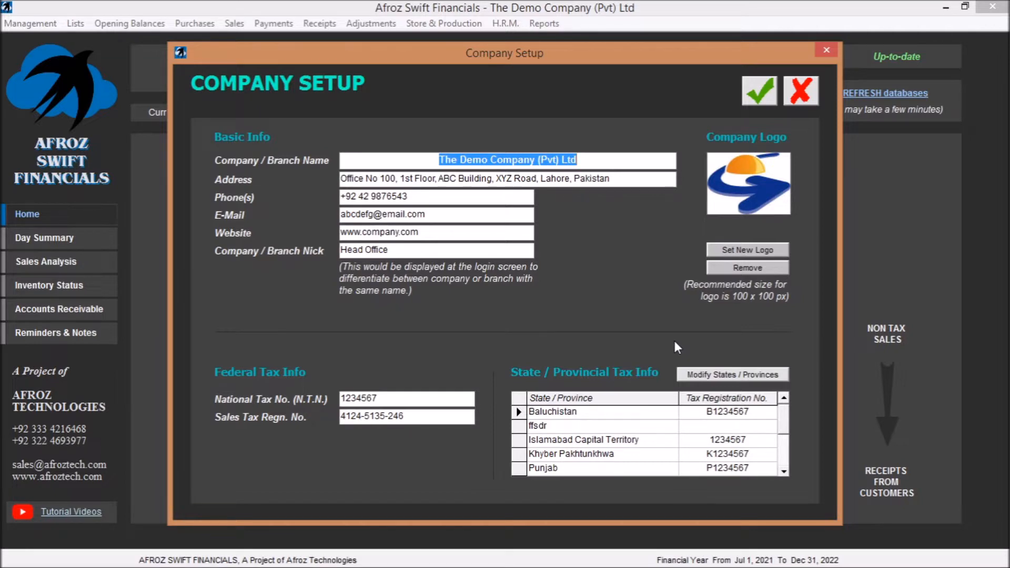
{"action": "left_click", "coordinate": [706, 374]}
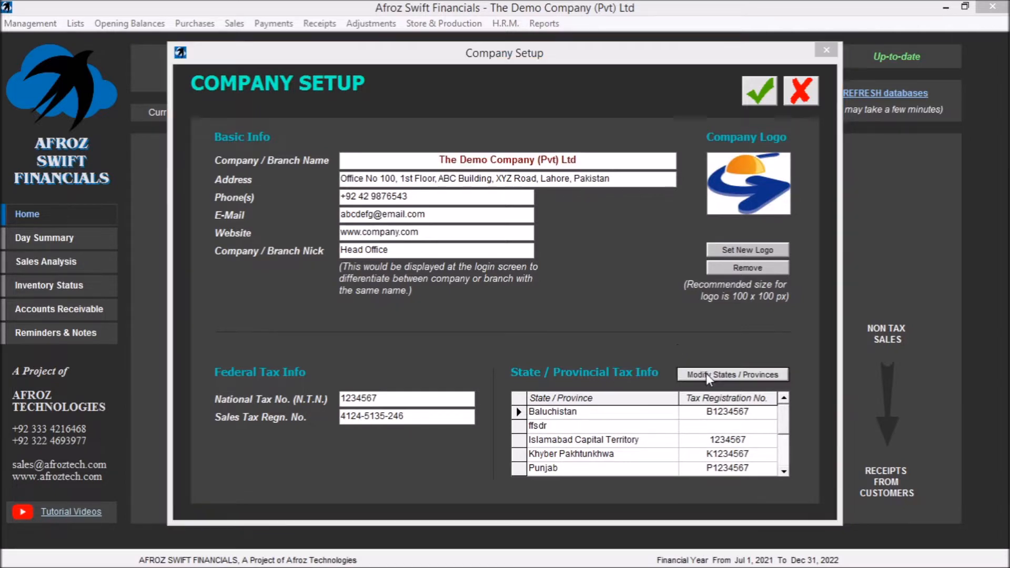
{"action": "left_click", "coordinate": [826, 96]}
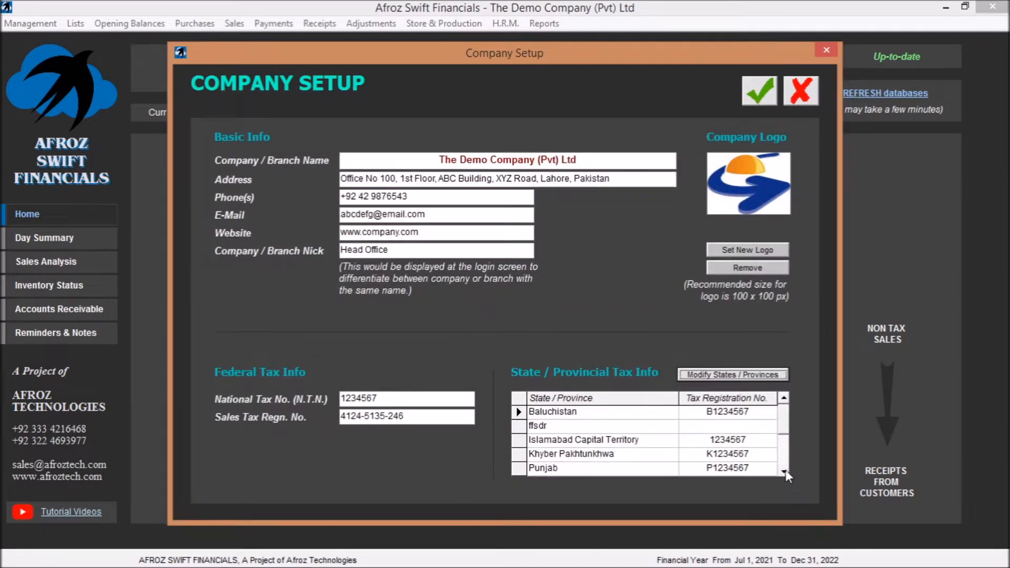
{"action": "left_click", "coordinate": [784, 471]}
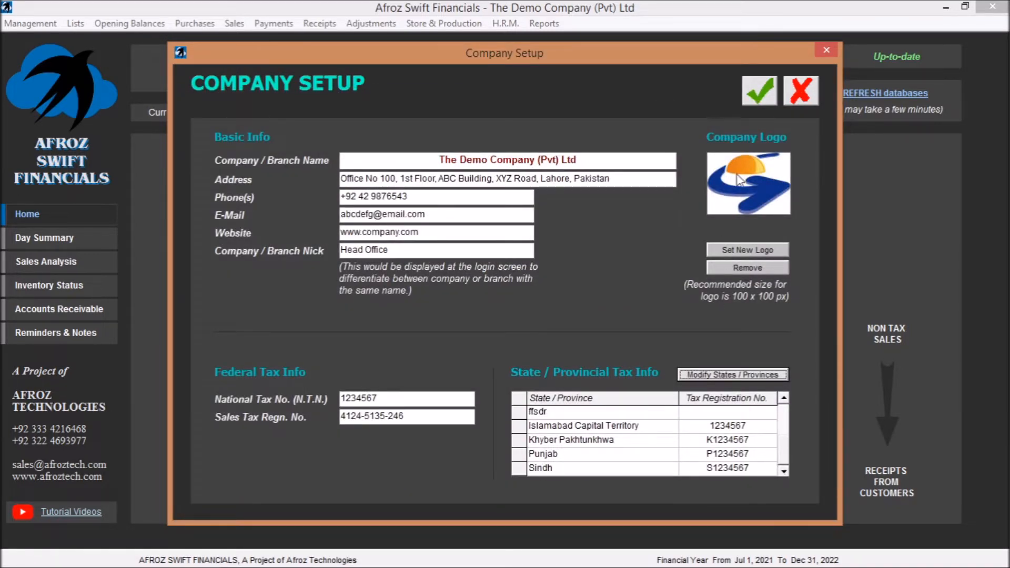
{"action": "left_click", "coordinate": [828, 49]}
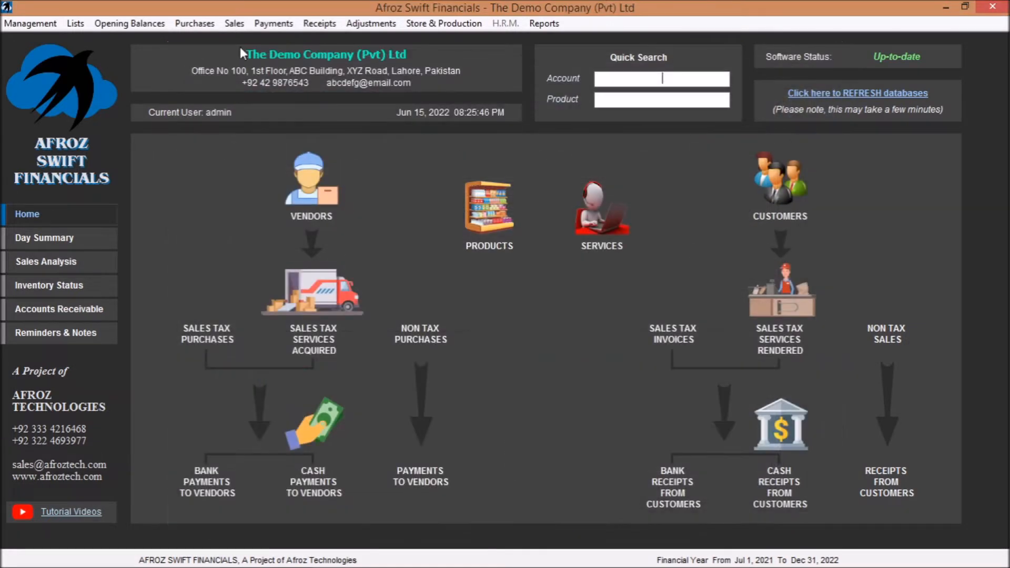
- Review the admin user login's privilege options and permitted companies and financial periods, and close it
{"action": "left_click", "coordinate": [34, 25]}
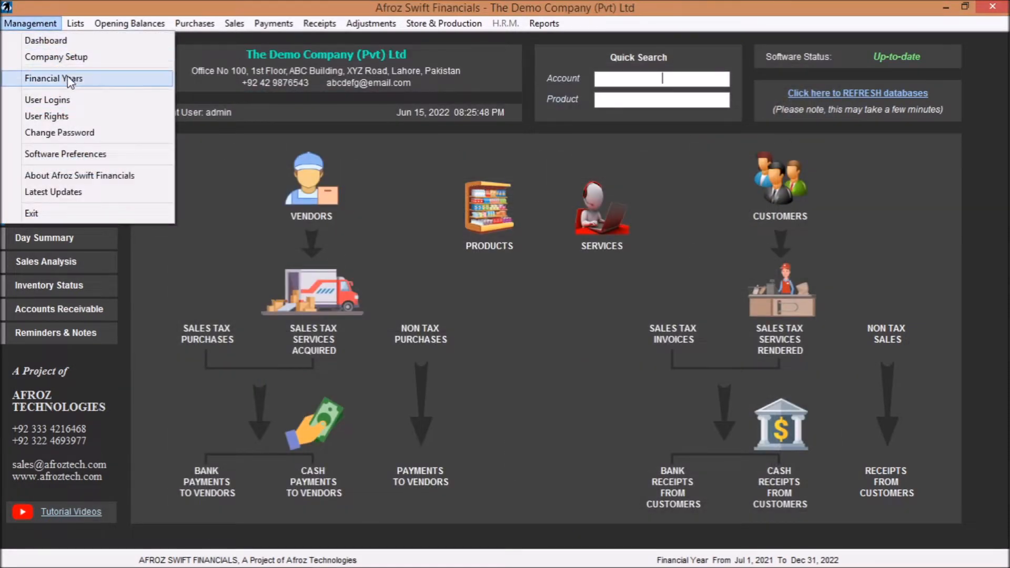
{"action": "left_click", "coordinate": [86, 105]}
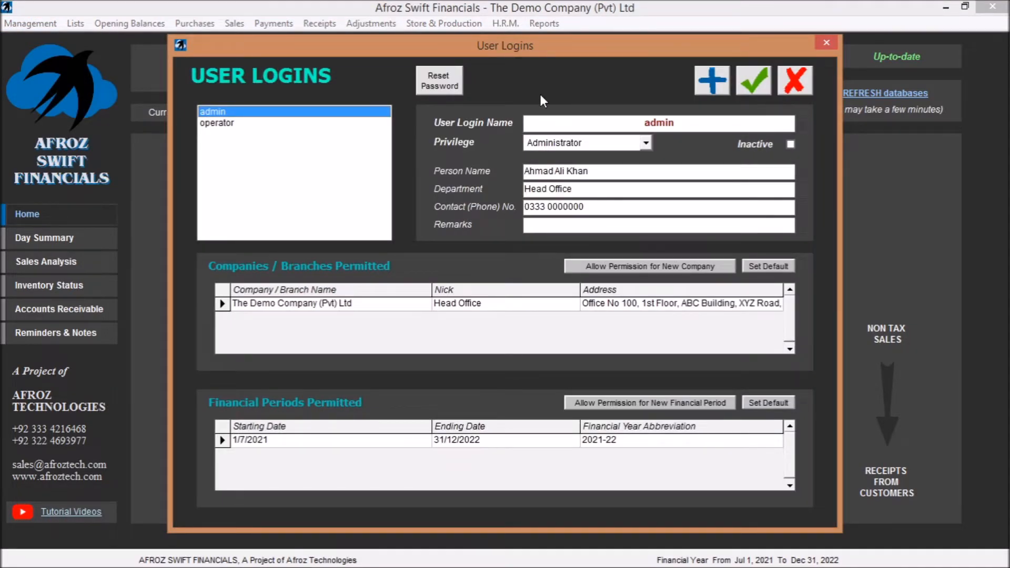
{"action": "left_click", "coordinate": [646, 144]}
{"action": "left_click", "coordinate": [649, 146]}
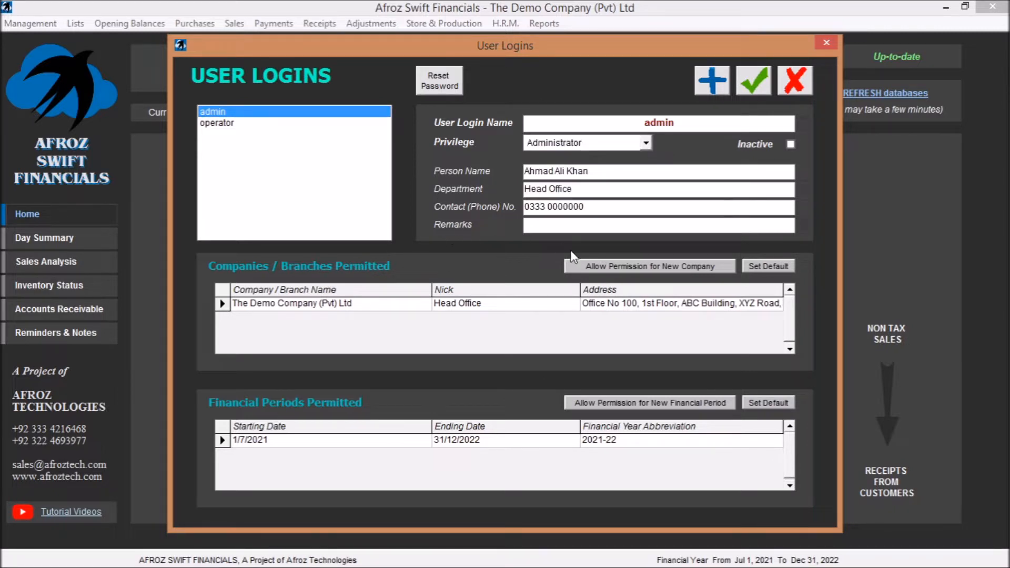
{"action": "left_click", "coordinate": [640, 266]}
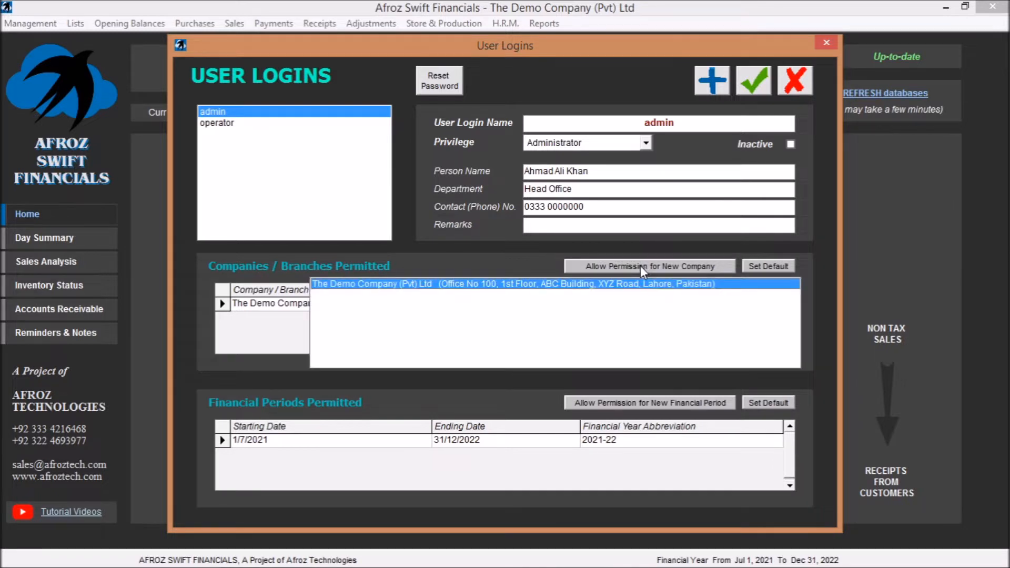
{"action": "left_click", "coordinate": [640, 266]}
{"action": "left_click", "coordinate": [640, 266]}
{"action": "left_click", "coordinate": [803, 397]}
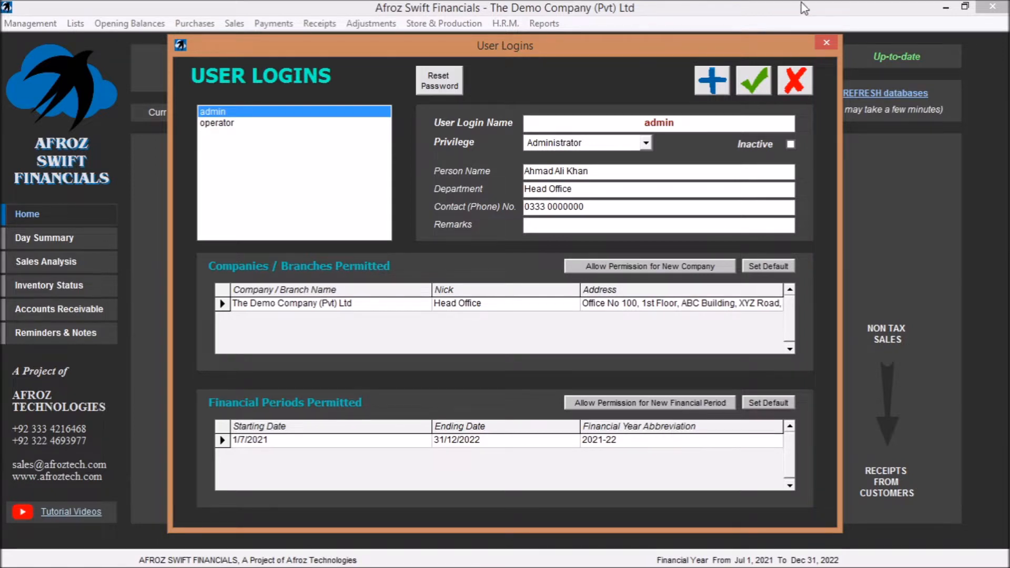
{"action": "left_click", "coordinate": [826, 42]}
- Examine the admin user's rights for lists, vouchers and reports, and close the user rights
{"action": "left_click", "coordinate": [44, 23]}
{"action": "left_click", "coordinate": [93, 119]}
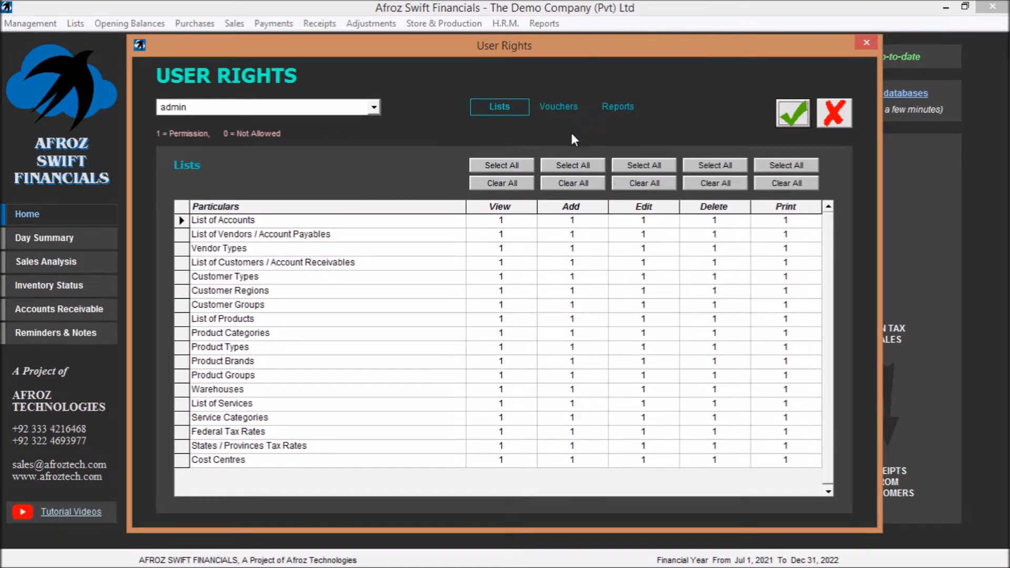
{"action": "left_click", "coordinate": [558, 108]}
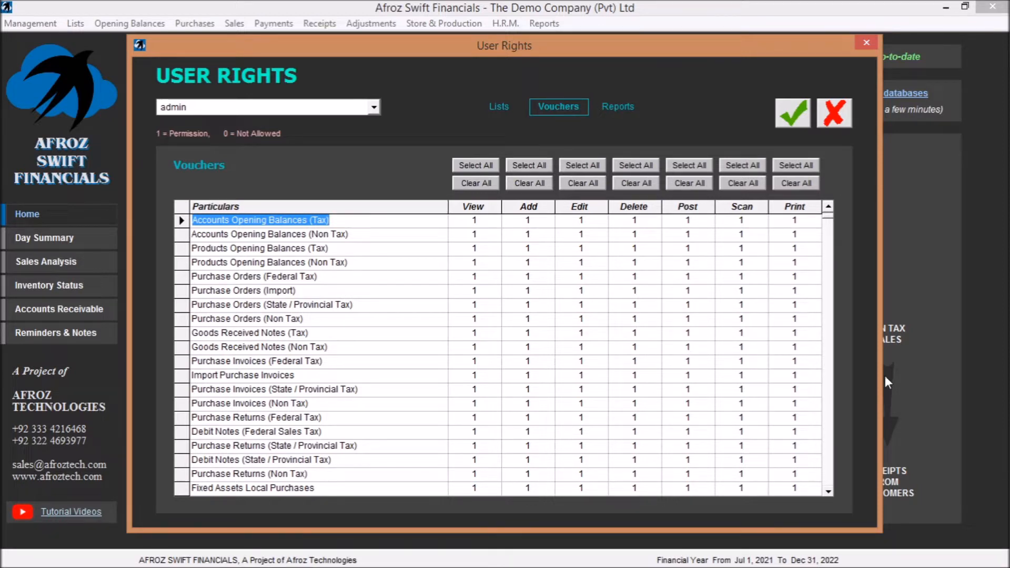
{"action": "scroll", "coordinate": [831, 389], "scroll_direction": "down", "scroll_amount": 15}
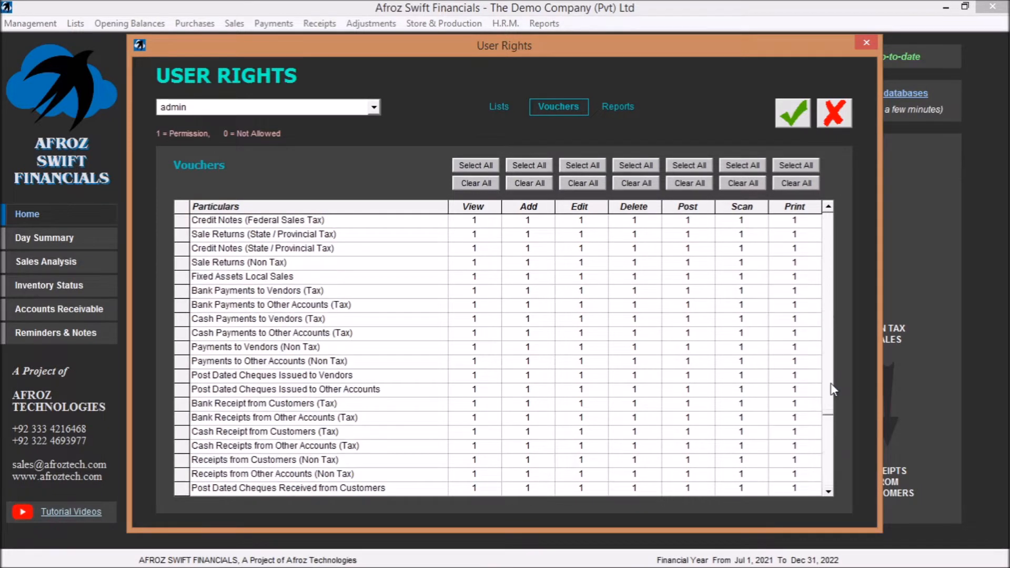
{"action": "left_click", "coordinate": [619, 109]}
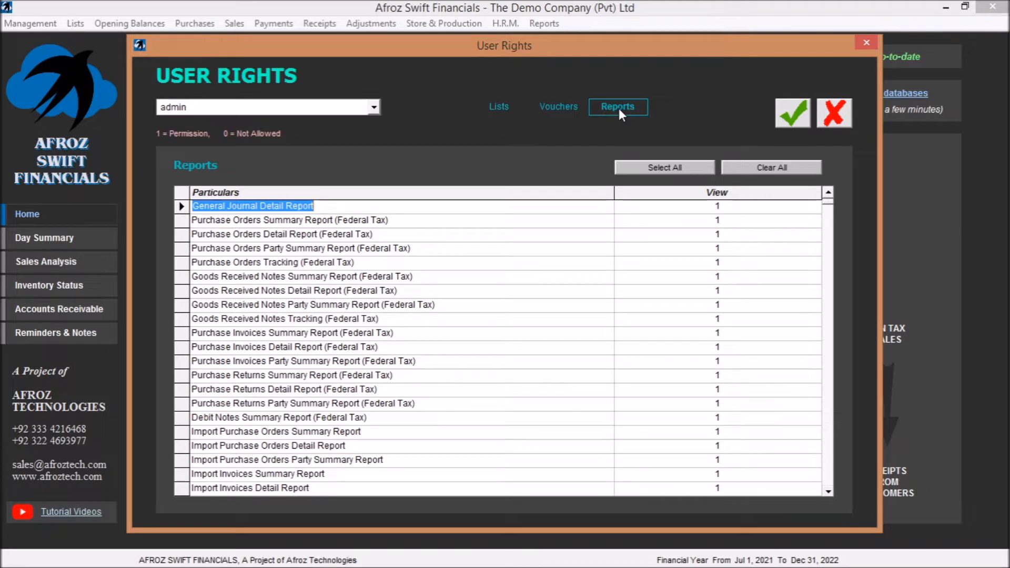
{"action": "left_click", "coordinate": [866, 42]}
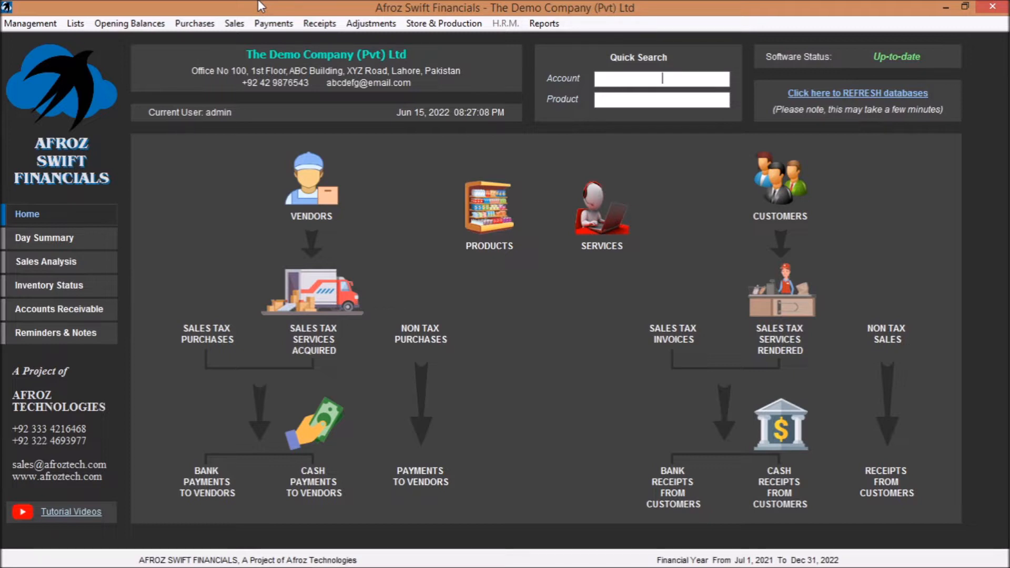
- Set the general quantity and general rate decimal places to 4 in the software preferences and save
{"action": "left_click", "coordinate": [28, 23]}
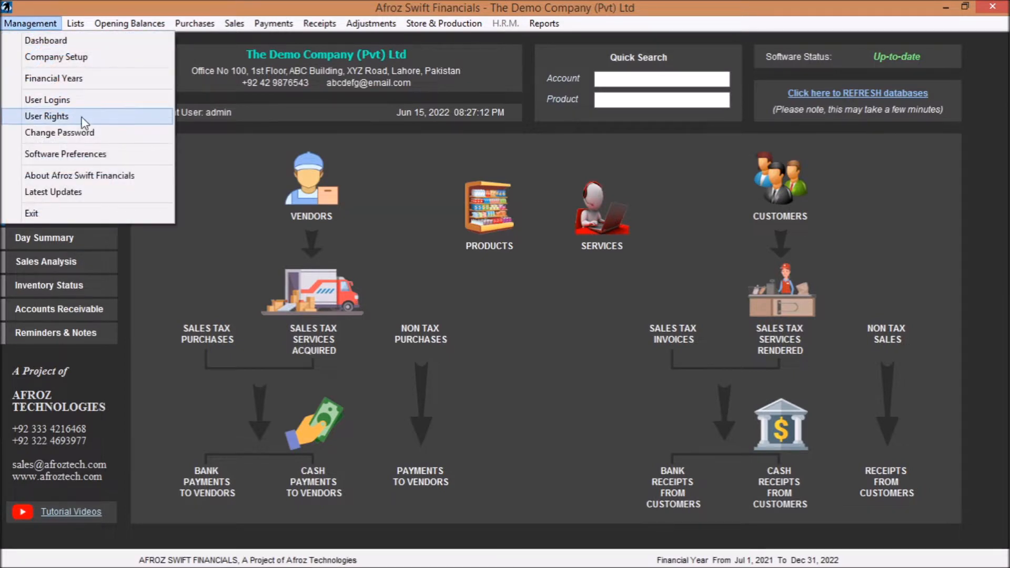
{"action": "left_click", "coordinate": [84, 153]}
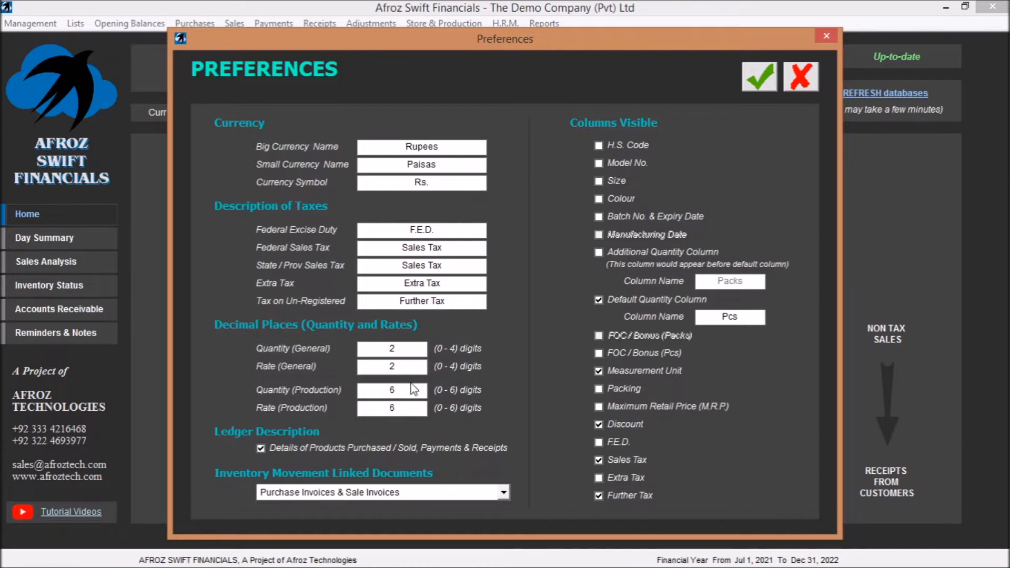
{"action": "left_click", "coordinate": [411, 352]}
{"action": "type", "text": "4"}
{"action": "double_click", "coordinate": [409, 364]}
{"action": "type", "text": "4"}
{"action": "left_click", "coordinate": [756, 81]}
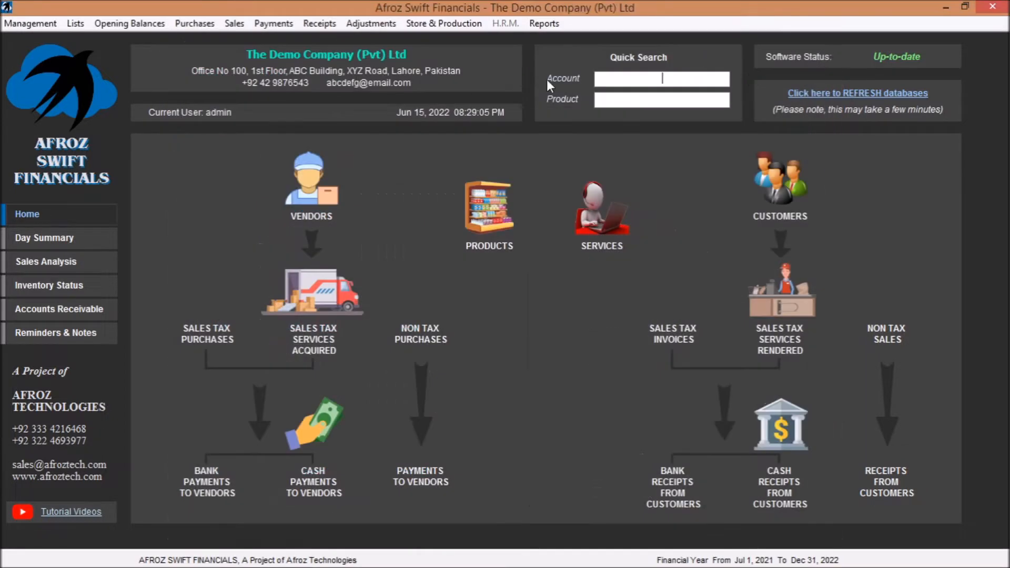
- Check the quantity and rate decimals on federal sales tax invoice 5, and close the invoice
{"action": "left_click", "coordinate": [233, 25]}
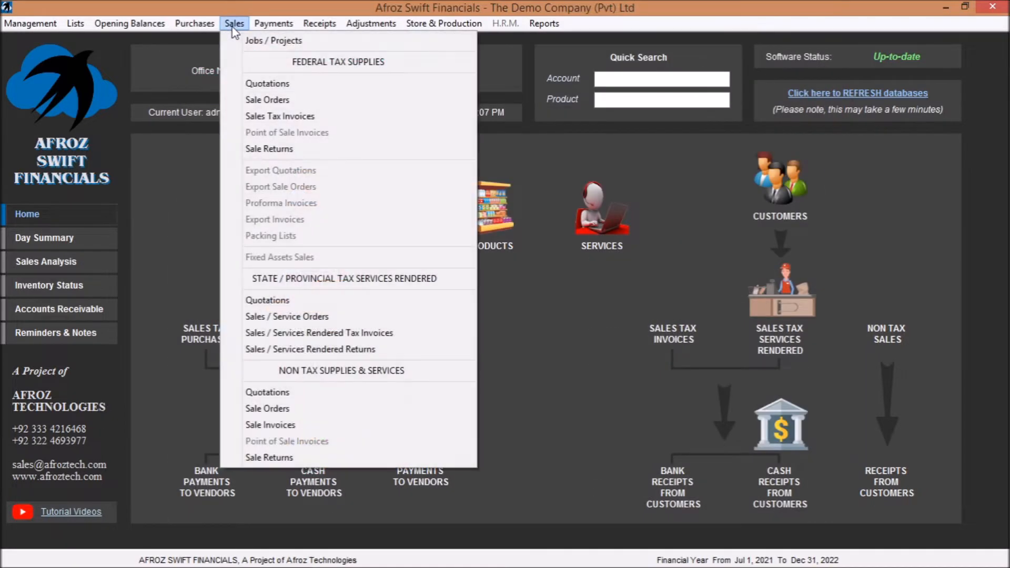
{"action": "left_click", "coordinate": [301, 119]}
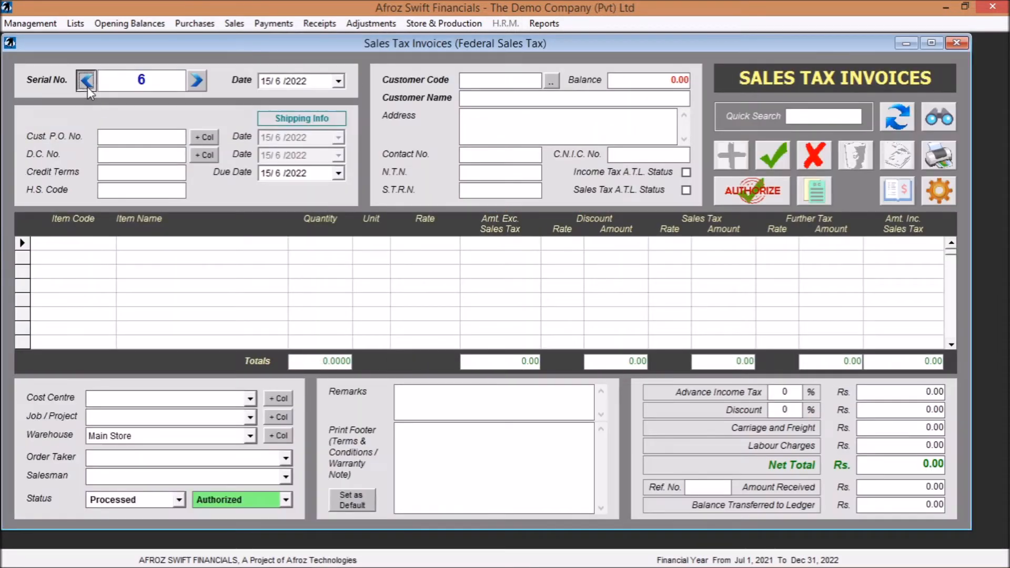
{"action": "left_click", "coordinate": [88, 87]}
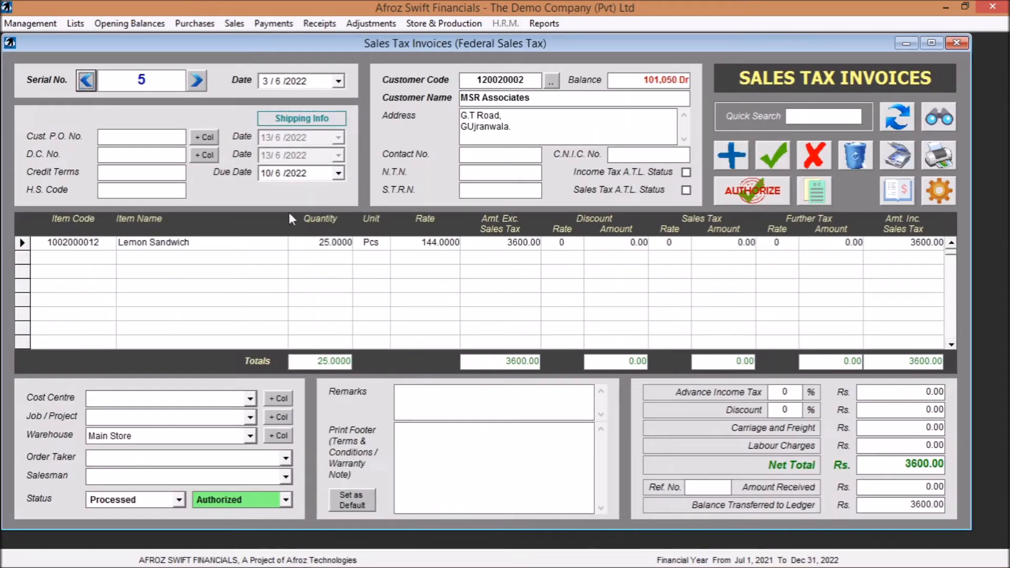
{"action": "left_click", "coordinate": [343, 248]}
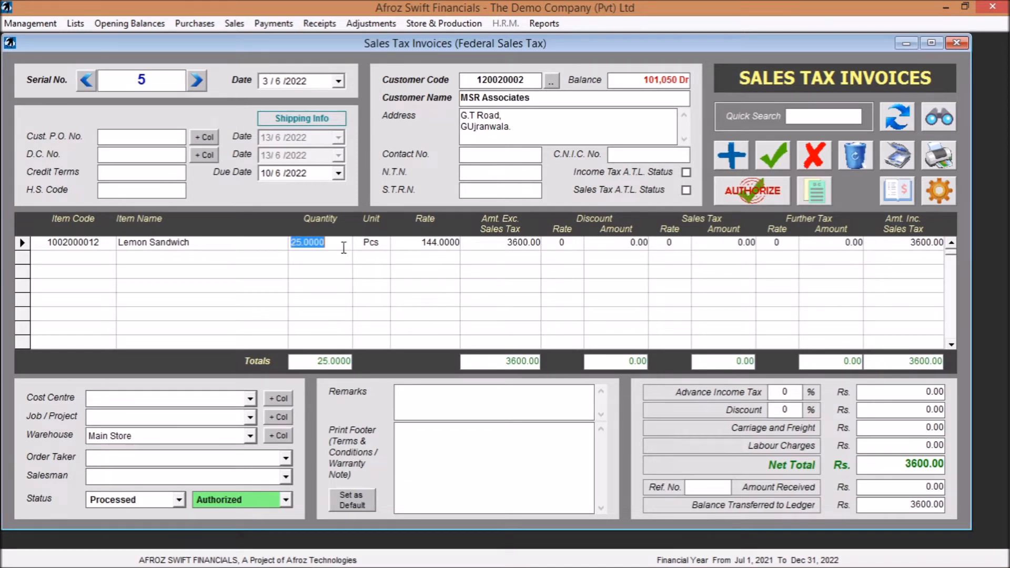
{"action": "left_click", "coordinate": [343, 247]}
{"action": "left_click", "coordinate": [955, 42]}
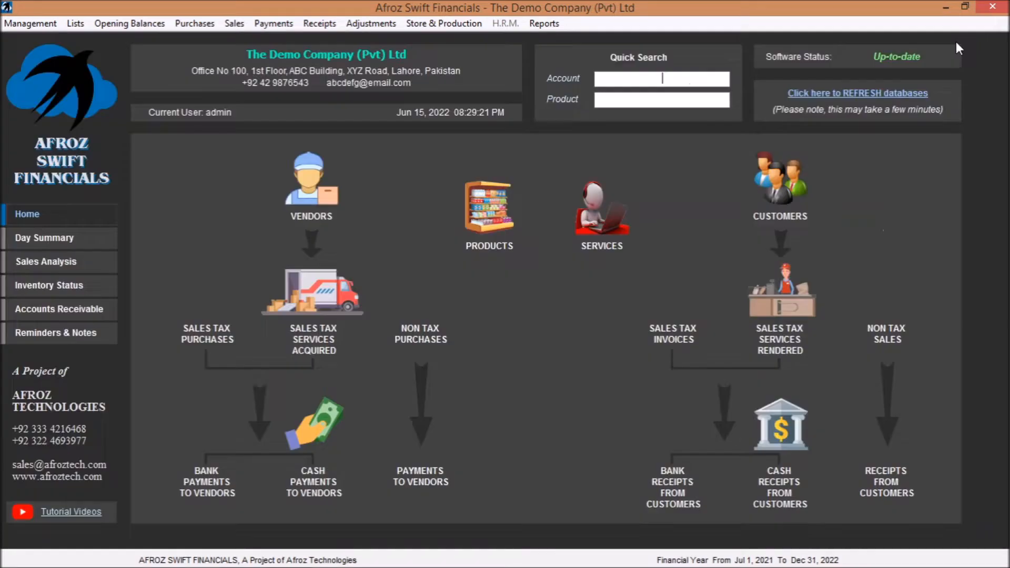
- Check the inventory movement linked document options in the software preferences, and save with the Size and Colour columns made visible
{"action": "left_click", "coordinate": [46, 22]}
{"action": "left_click", "coordinate": [97, 152]}
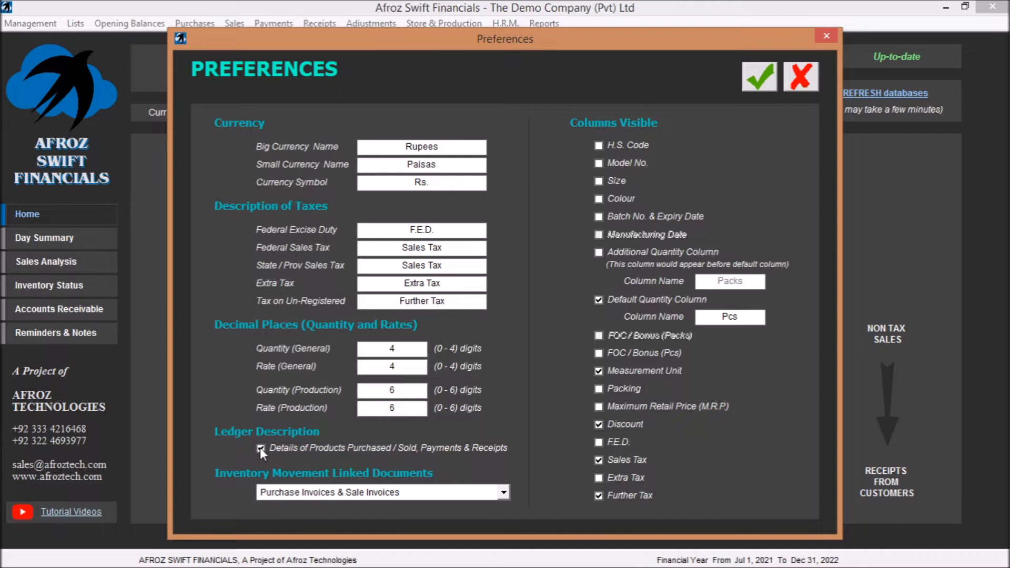
{"action": "left_click", "coordinate": [504, 492]}
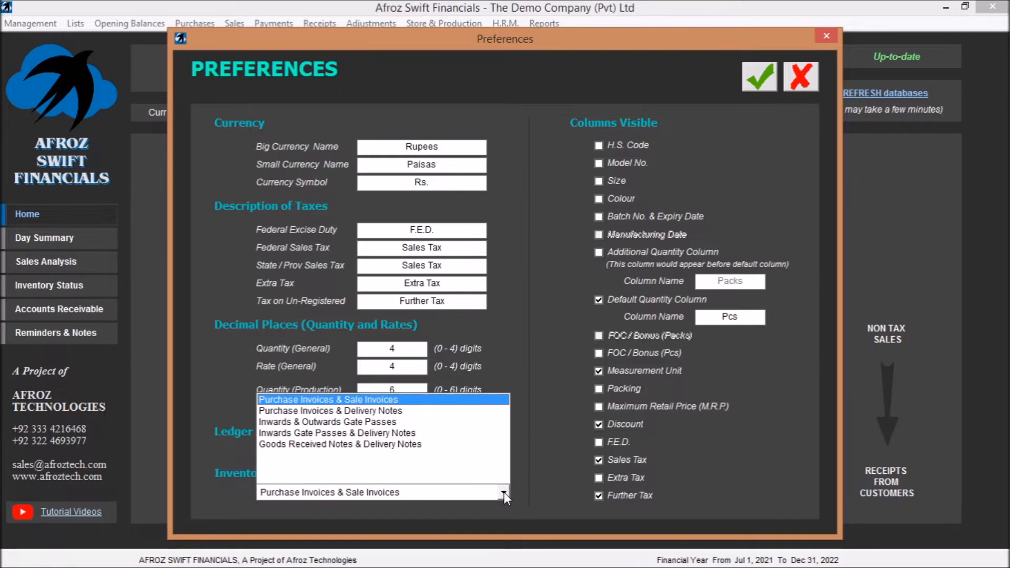
{"action": "left_click", "coordinate": [504, 491]}
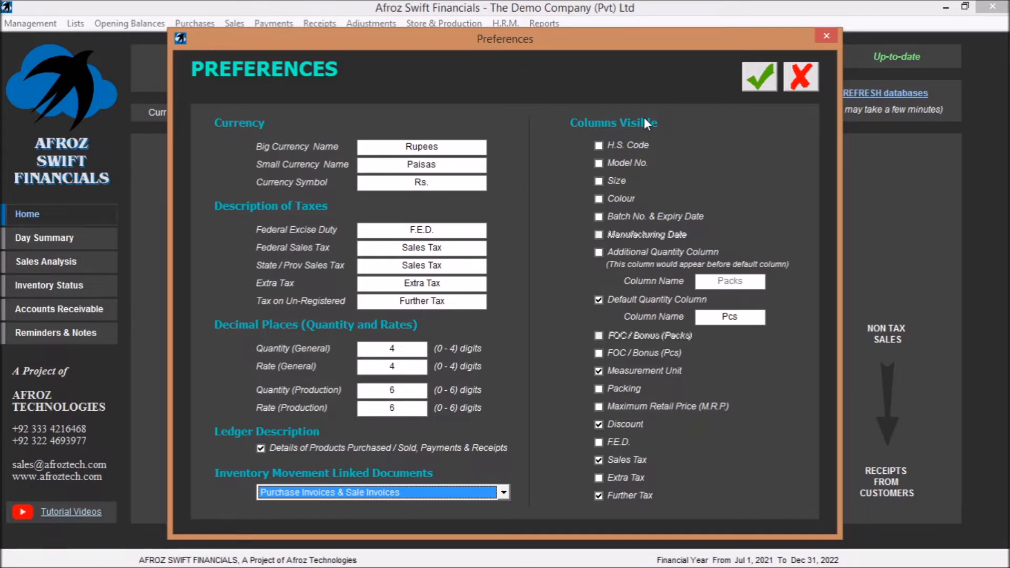
{"action": "left_click", "coordinate": [599, 181]}
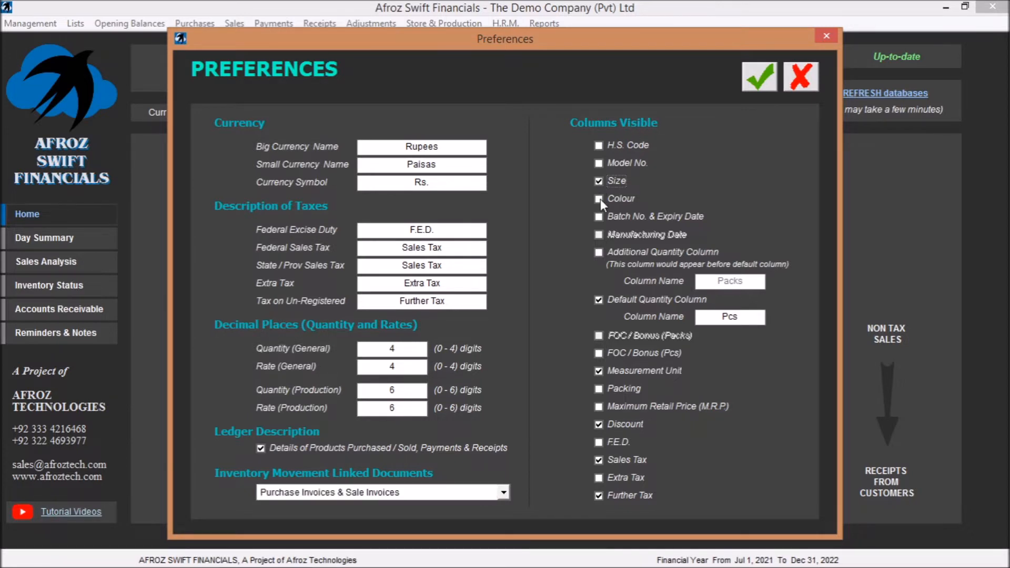
{"action": "left_click", "coordinate": [759, 77]}
- Check the Size and Colour columns on non-tax sale invoice 7, and close the invoice
{"action": "left_click", "coordinate": [234, 23]}
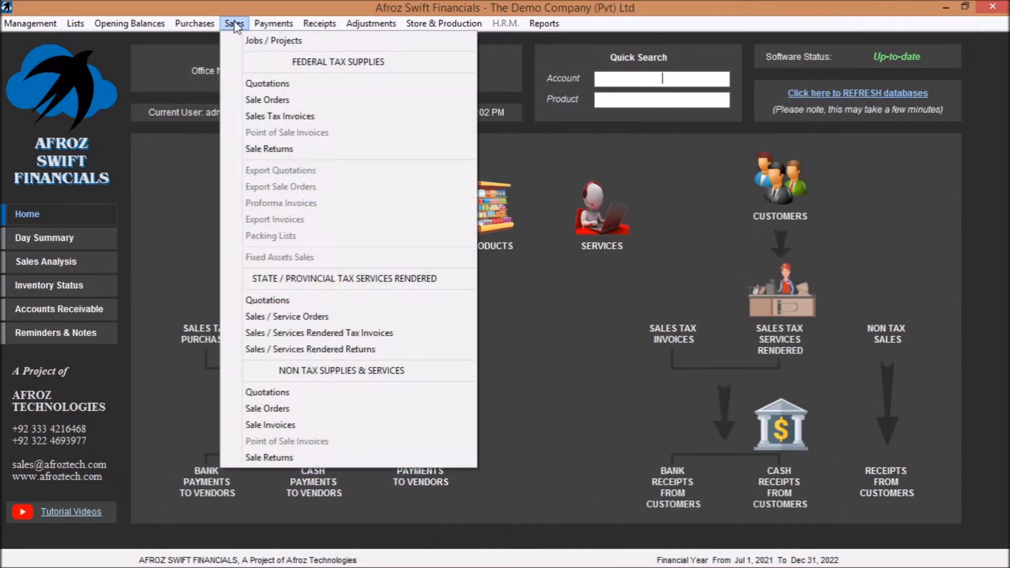
{"action": "left_click", "coordinate": [333, 424]}
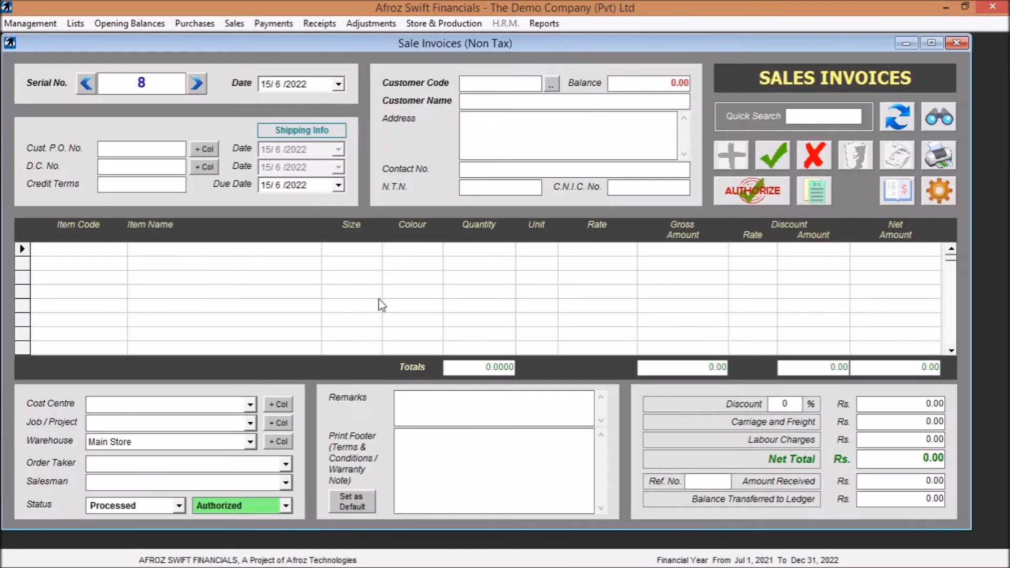
{"action": "left_click", "coordinate": [369, 251]}
{"action": "left_click", "coordinate": [86, 85]}
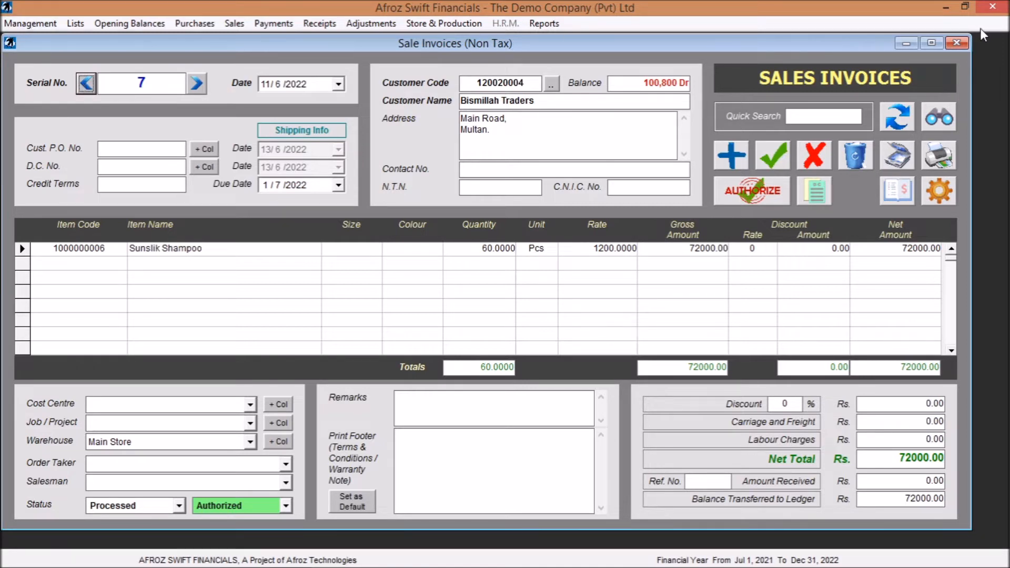
{"action": "left_click", "coordinate": [961, 44]}
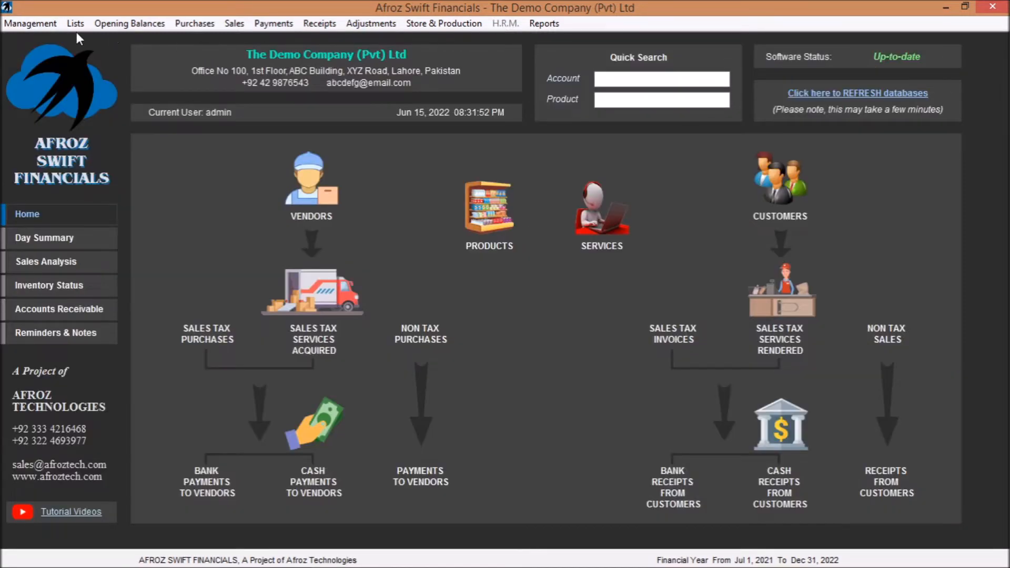
- Hide the Size and Colour columns in the software preferences and save
{"action": "left_click", "coordinate": [24, 24]}
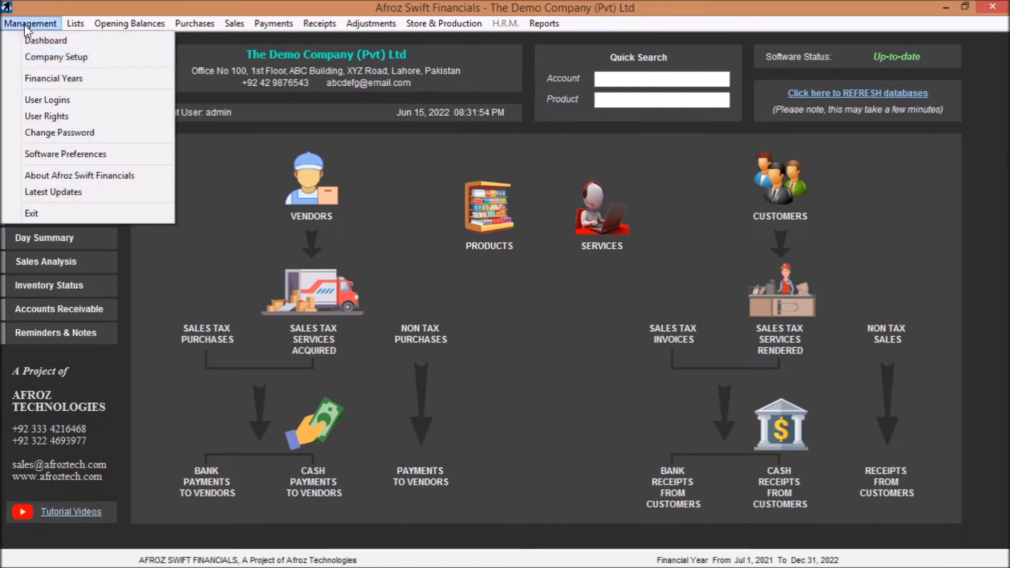
{"action": "left_click", "coordinate": [96, 154]}
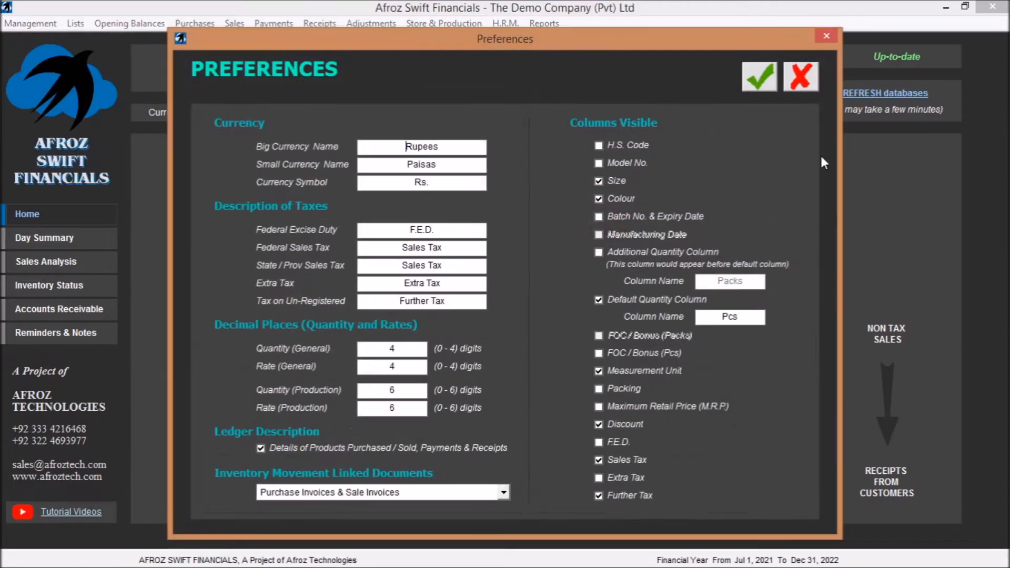
{"action": "left_click", "coordinate": [599, 181]}
{"action": "left_click", "coordinate": [759, 77]}
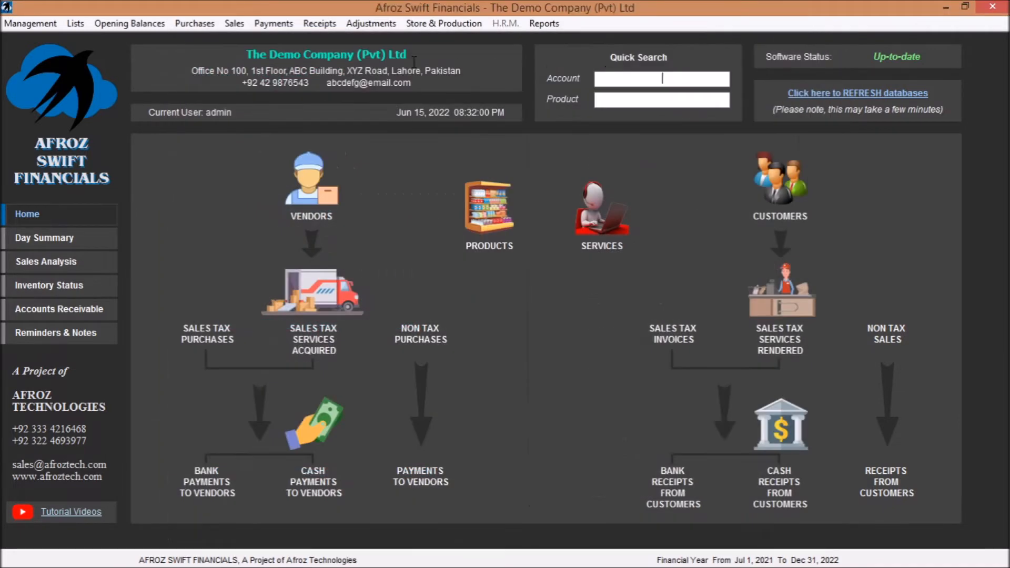
- Check the item columns on a new non-tax sale invoice, and close the invoice
{"action": "left_click", "coordinate": [235, 23]}
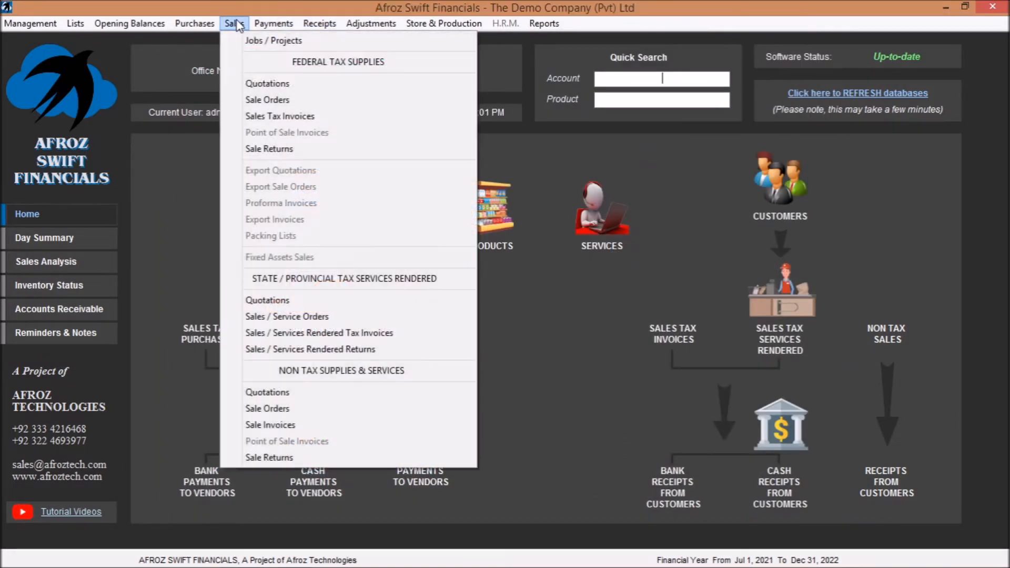
{"action": "left_click", "coordinate": [332, 428]}
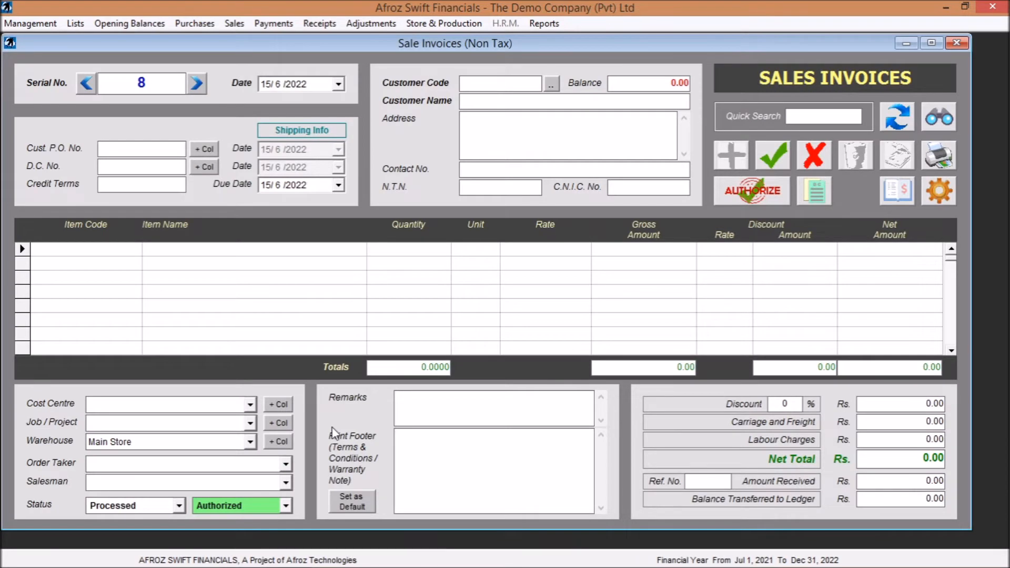
{"action": "left_click", "coordinate": [957, 42]}
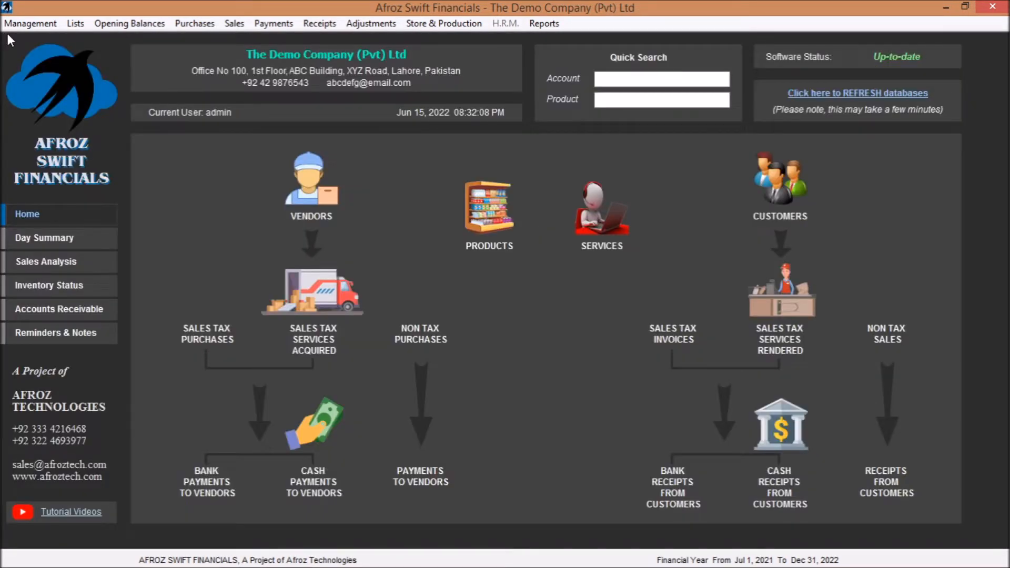
- Make the Batch No. & Expiry Date columns visible in the software preferences and save
{"action": "left_click", "coordinate": [26, 23]}
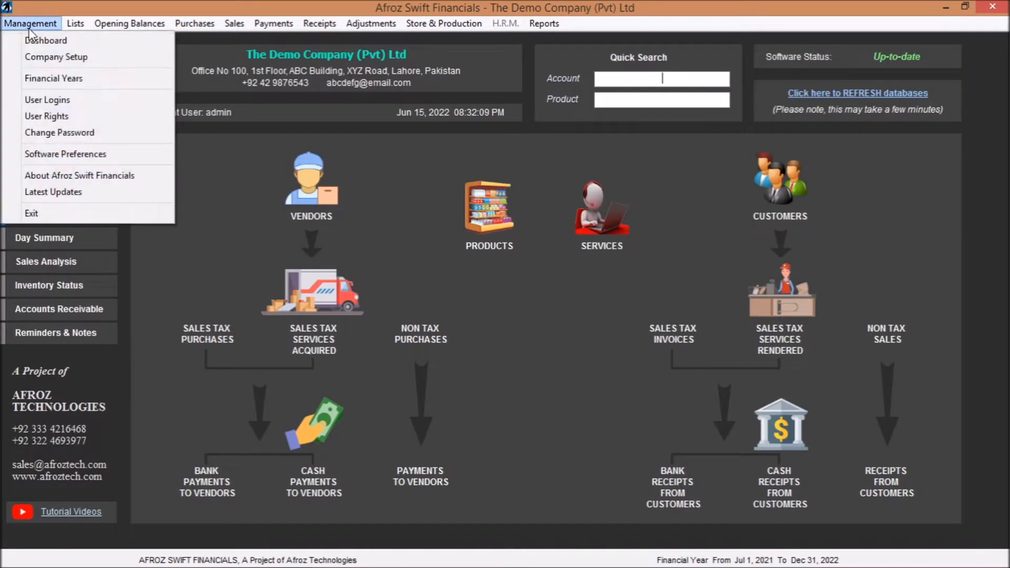
{"action": "left_click", "coordinate": [90, 158]}
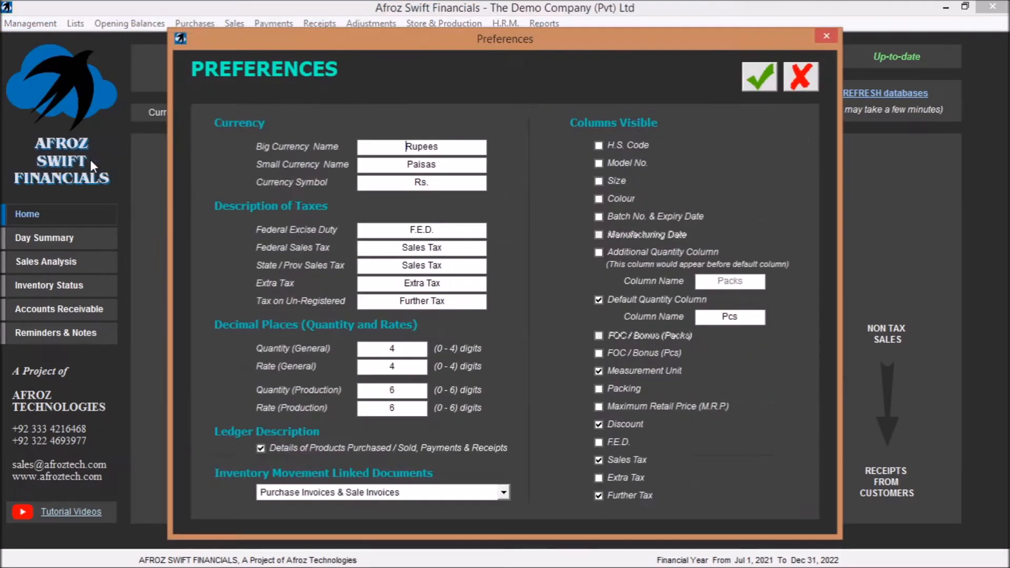
{"action": "left_click", "coordinate": [597, 213]}
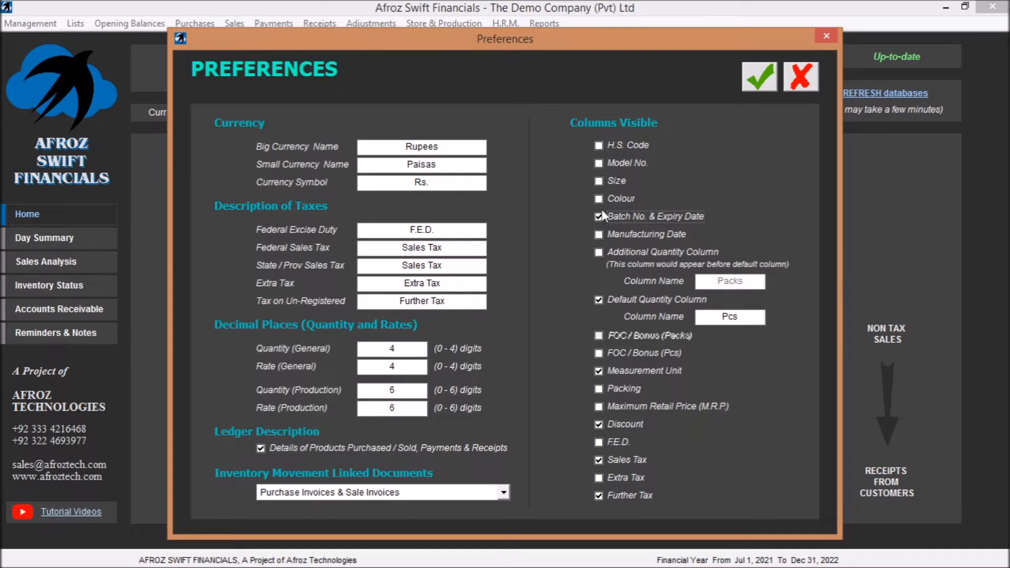
{"action": "left_click", "coordinate": [757, 77]}
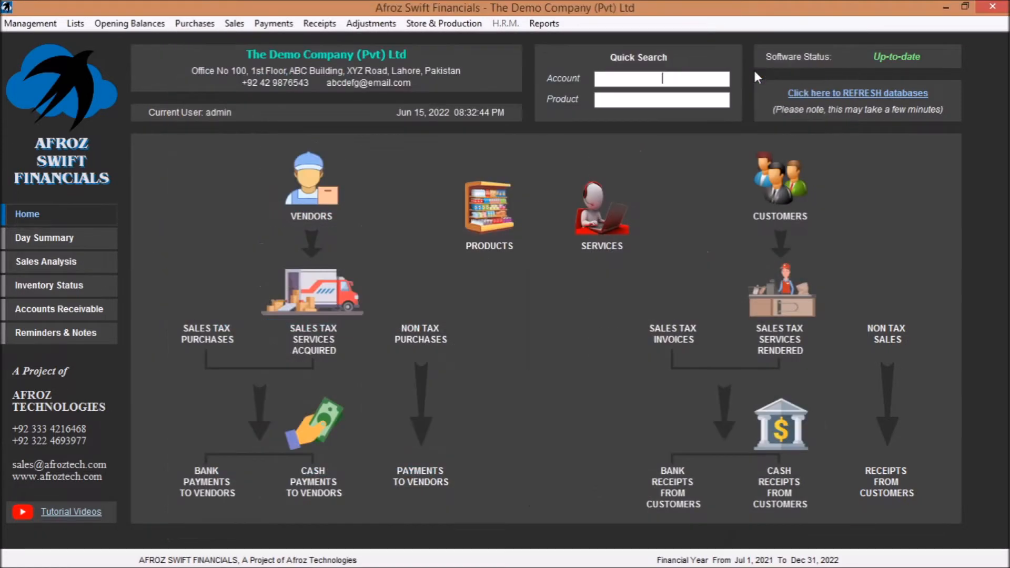
- Check the batch number and expiry date columns on a new non-tax sale invoice, and close the invoice
{"action": "left_click", "coordinate": [234, 23]}
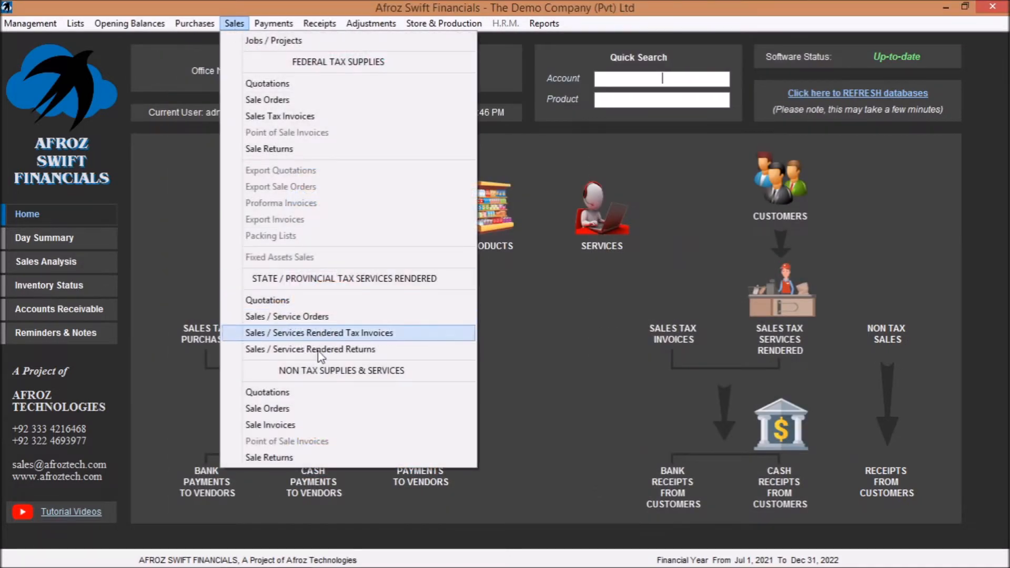
{"action": "left_click", "coordinate": [329, 425]}
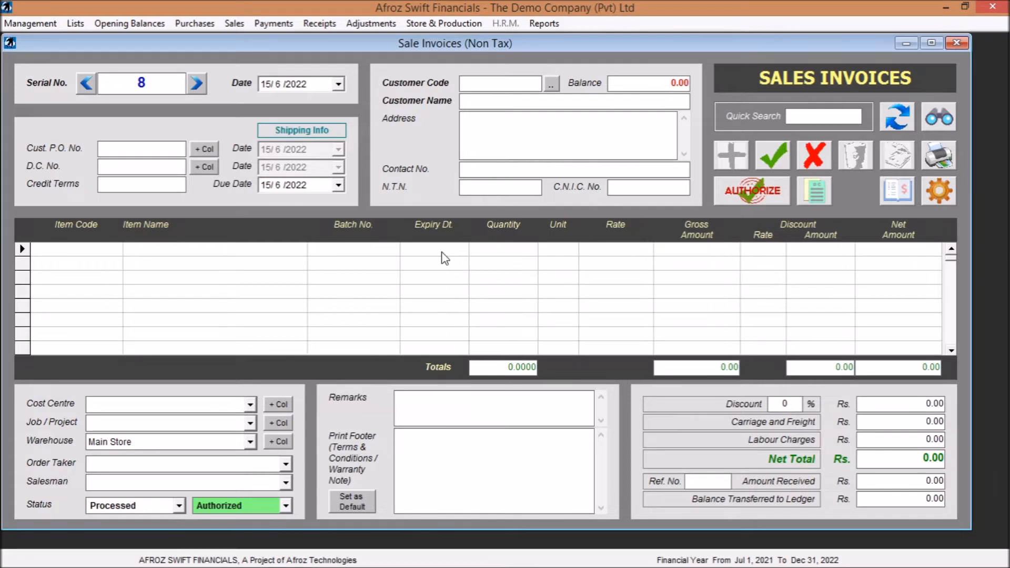
{"action": "left_click", "coordinate": [955, 43]}
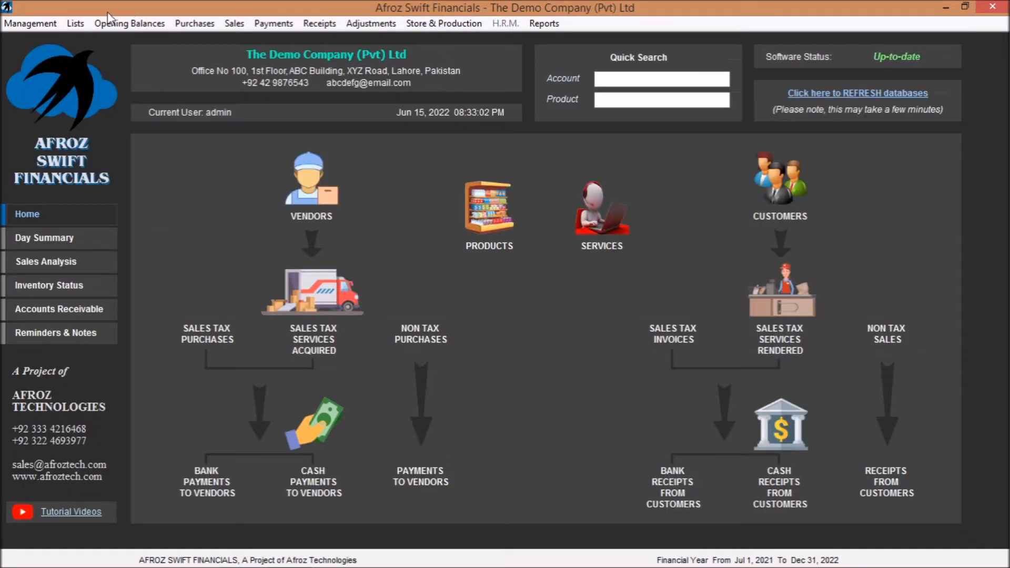
- Hide the Batch No. & Expiry Date columns, make the Additional Quantity Column (Packs) visible in the software preferences, and save
{"action": "left_click", "coordinate": [35, 24]}
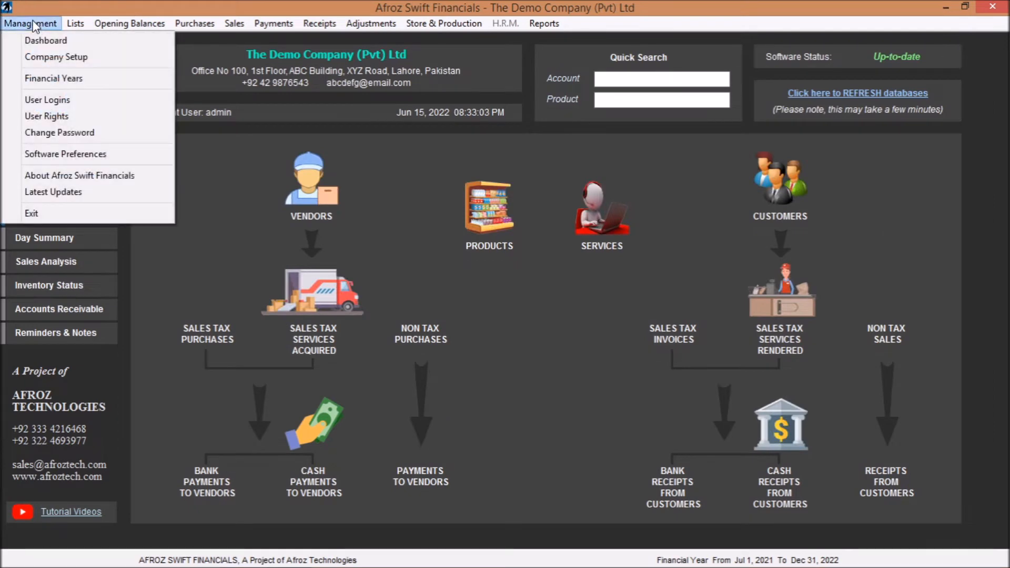
{"action": "left_click", "coordinate": [100, 155]}
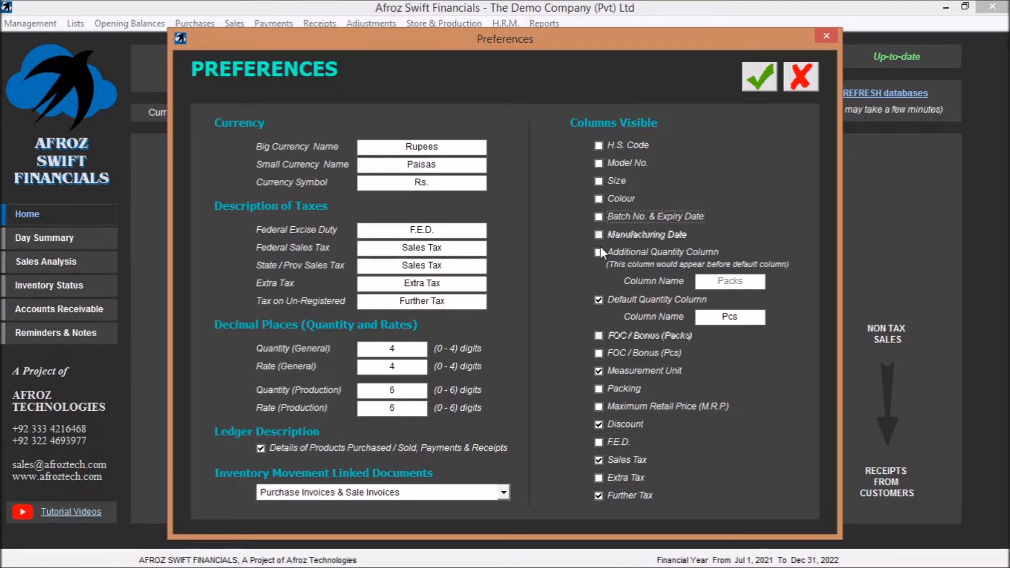
{"action": "left_click", "coordinate": [601, 251]}
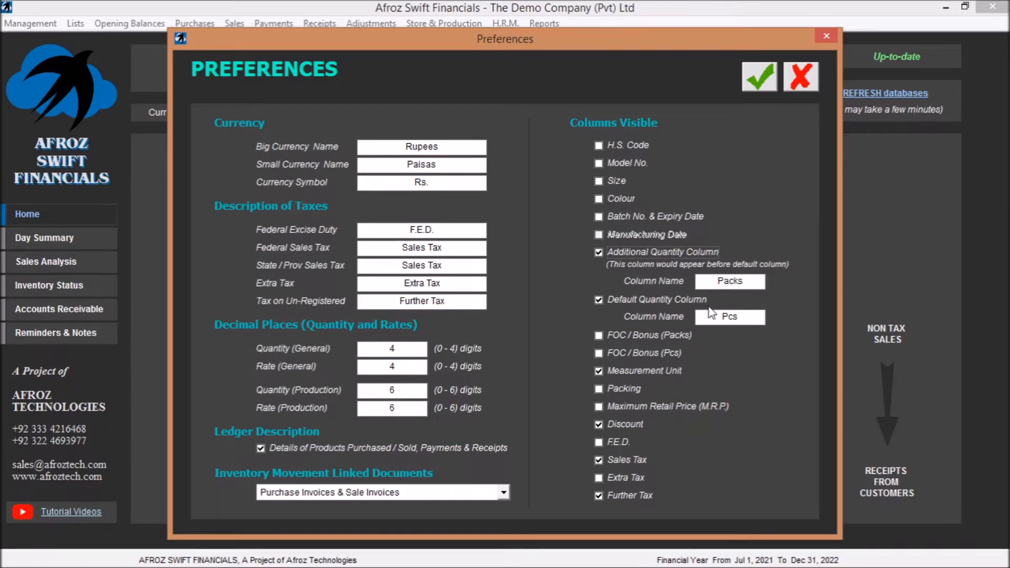
{"action": "left_click", "coordinate": [750, 90]}
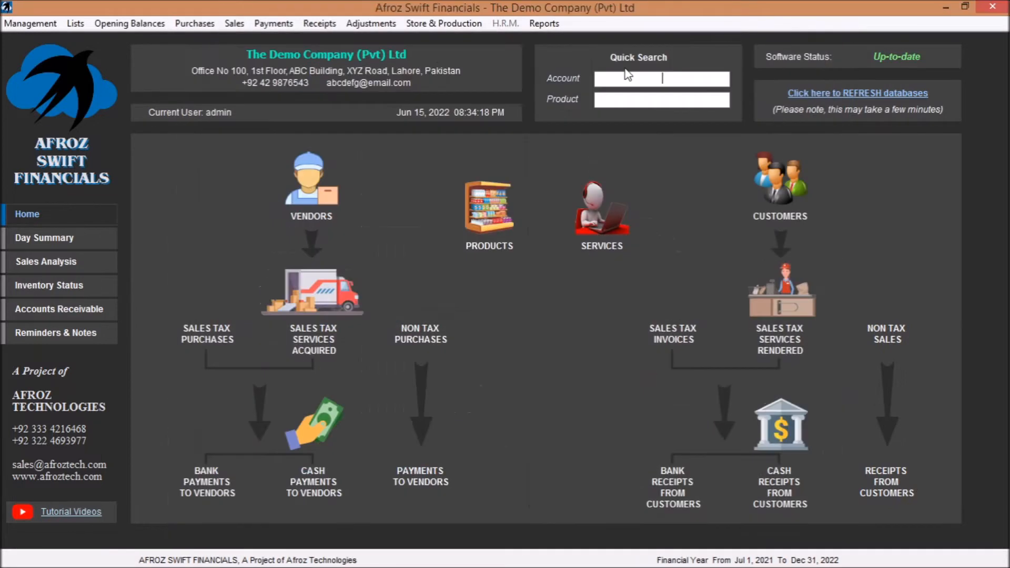
- Check the Packs and Pcs quantity columns on non-tax sale invoice 7, and close the invoice
{"action": "left_click", "coordinate": [234, 24]}
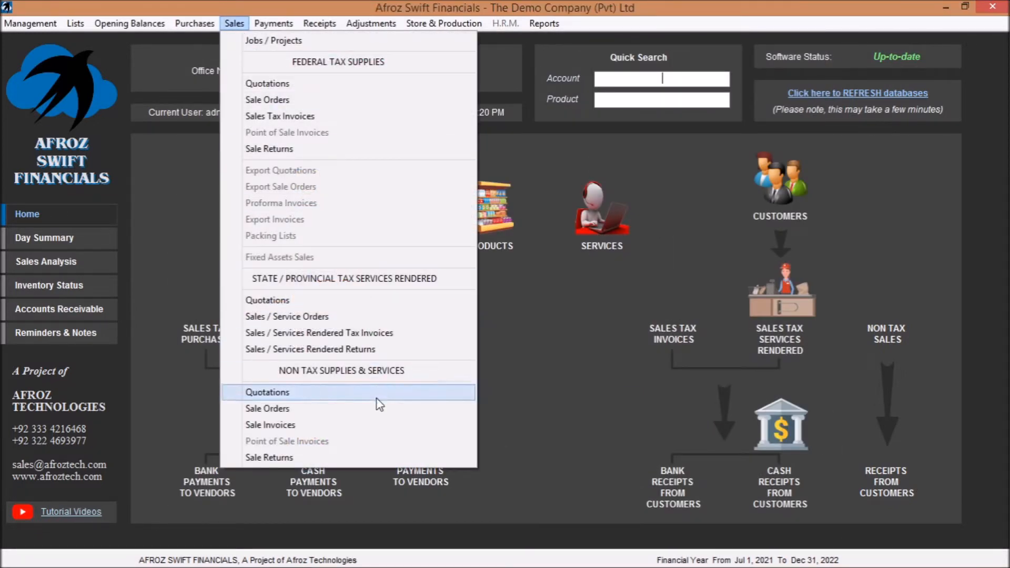
{"action": "left_click", "coordinate": [380, 428]}
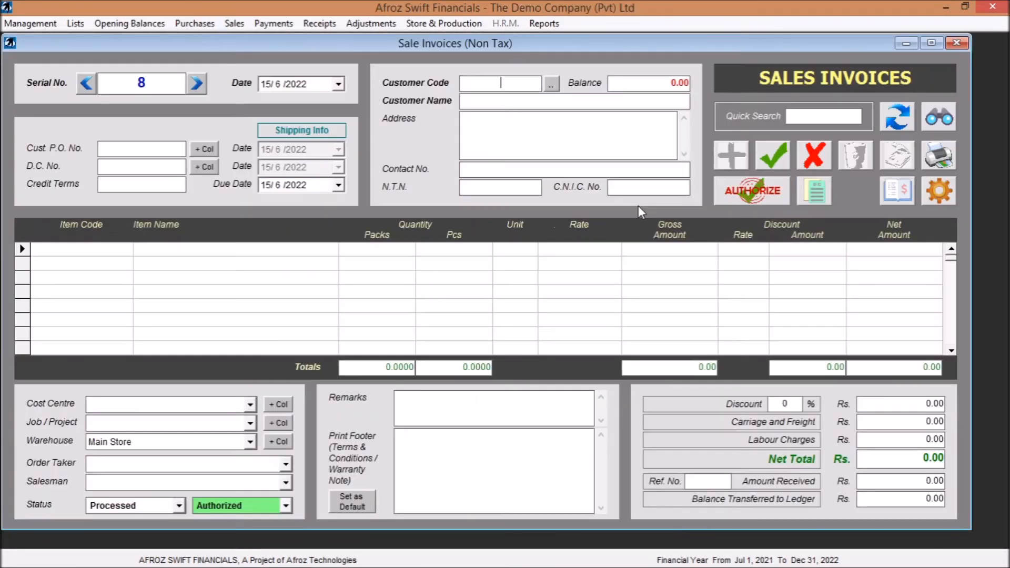
{"action": "left_click", "coordinate": [85, 83]}
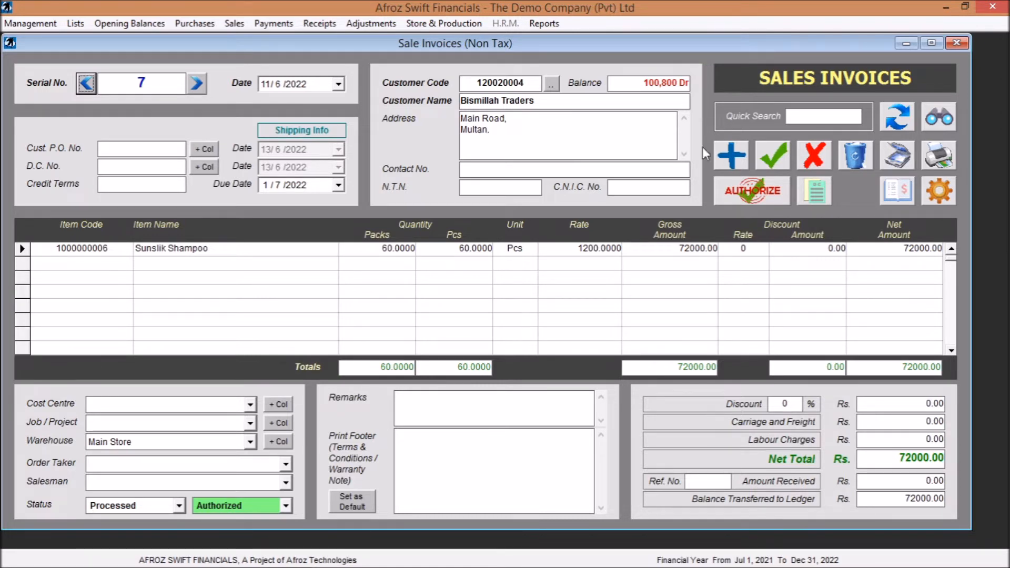
{"action": "left_click", "coordinate": [956, 43]}
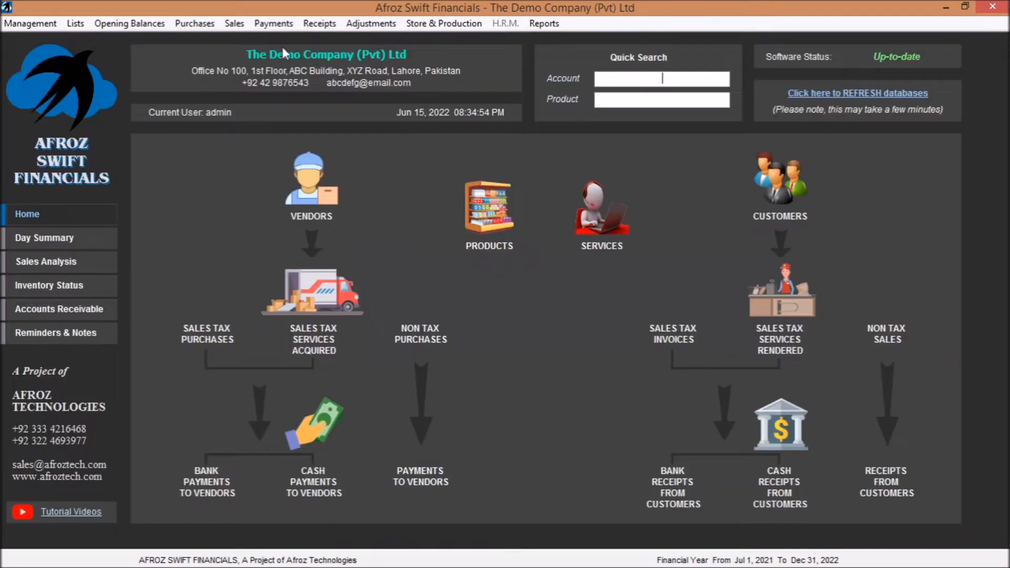
- Hide the Additional Quantity Column in the software preferences
{"action": "left_click", "coordinate": [30, 23]}
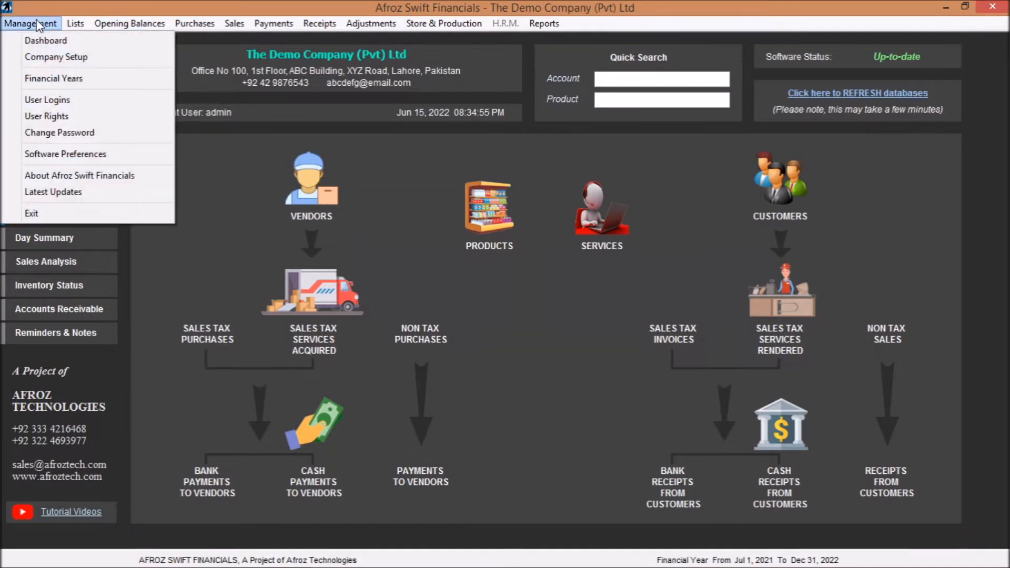
{"action": "left_click", "coordinate": [83, 153]}
{"action": "left_click", "coordinate": [599, 253]}
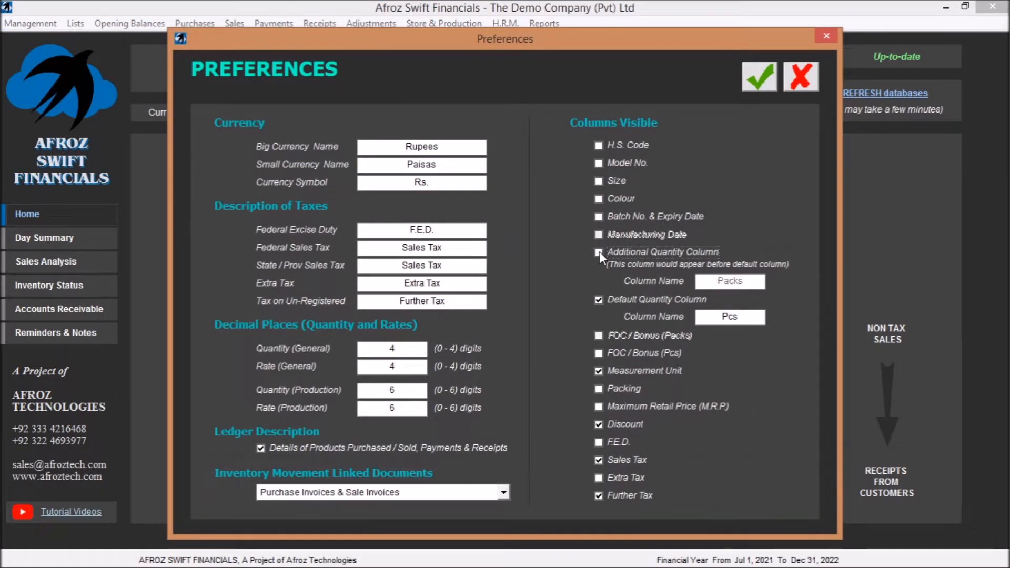
- Set the general quantity and general rate decimal places to 2, and save with the FOC / Bonus (Pcs) column made visible
{"action": "double_click", "coordinate": [402, 349]}
{"action": "type", "text": "2"}
{"action": "double_click", "coordinate": [407, 365]}
{"action": "type", "text": "2"}
{"action": "left_click", "coordinate": [598, 354]}
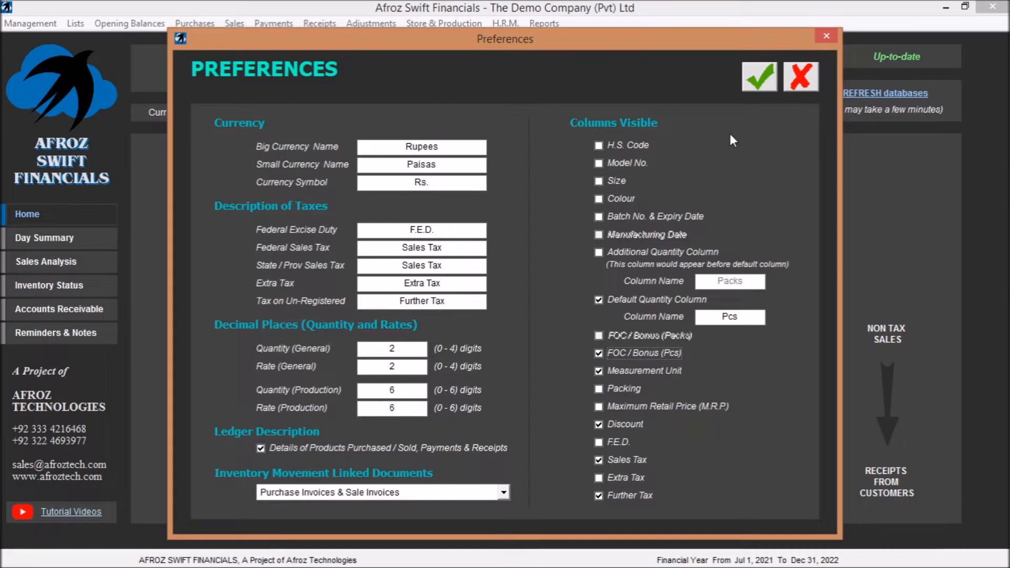
{"action": "left_click", "coordinate": [768, 74]}
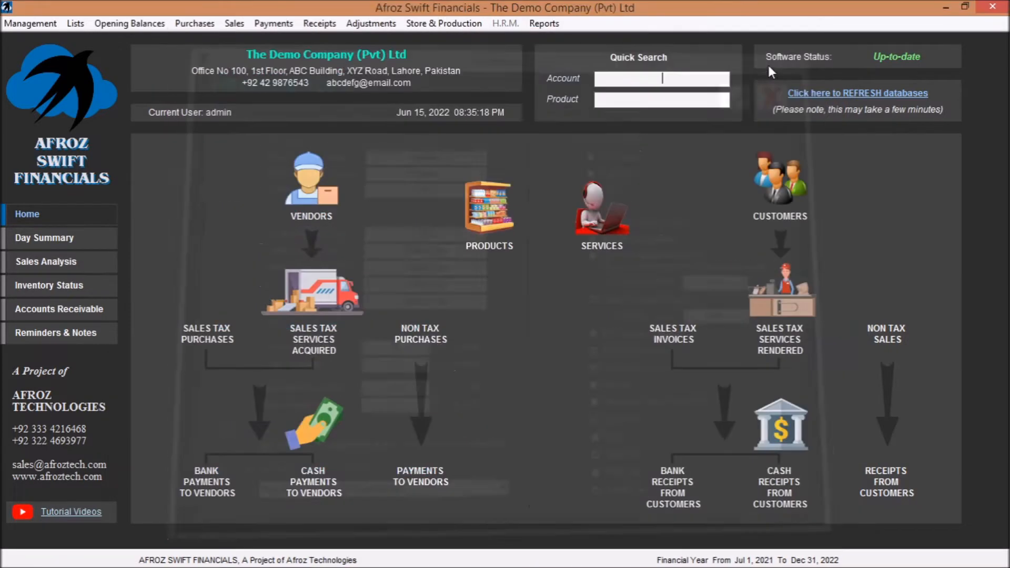
- Check the F.O.C. column and the quantity and rate decimals on non-tax sale invoice 7, and close the invoice
{"action": "left_click", "coordinate": [234, 23]}
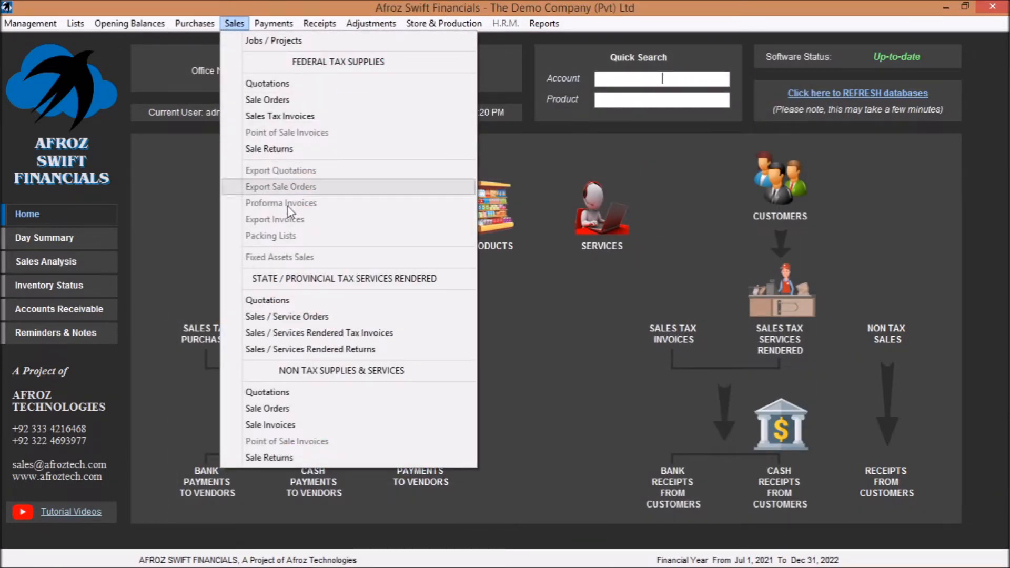
{"action": "left_click", "coordinate": [302, 425]}
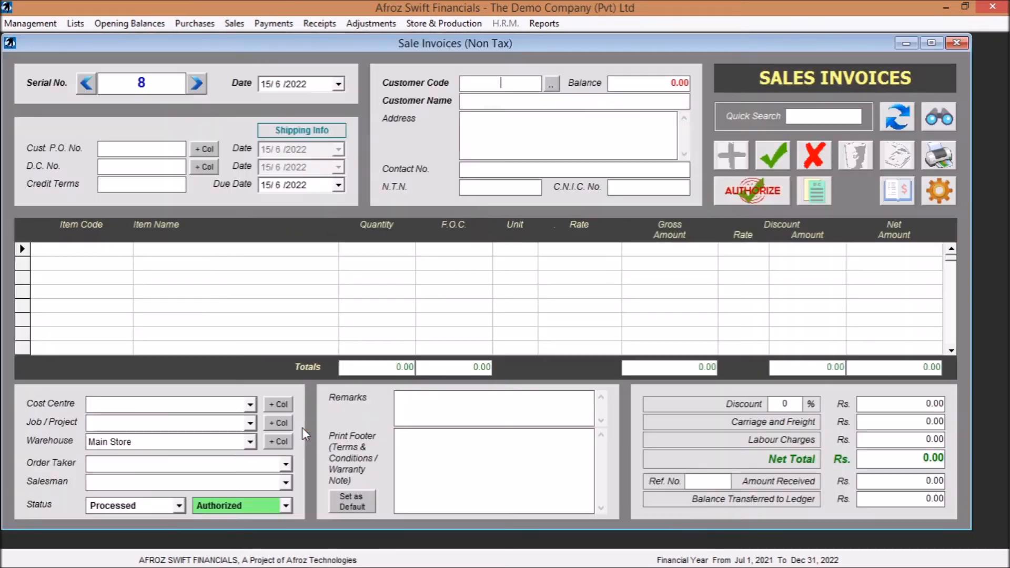
{"action": "left_click", "coordinate": [87, 83]}
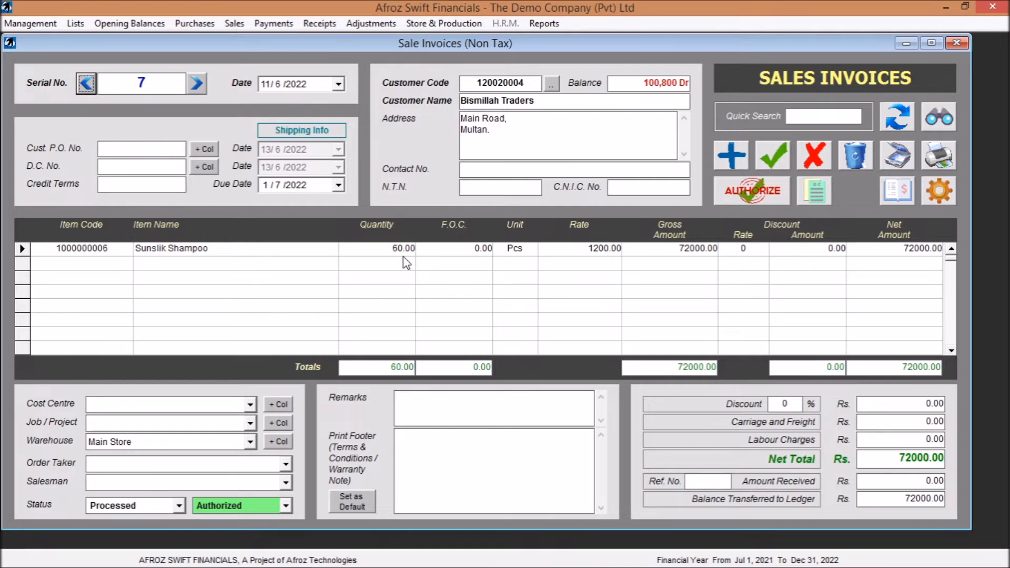
{"action": "left_click", "coordinate": [959, 45]}
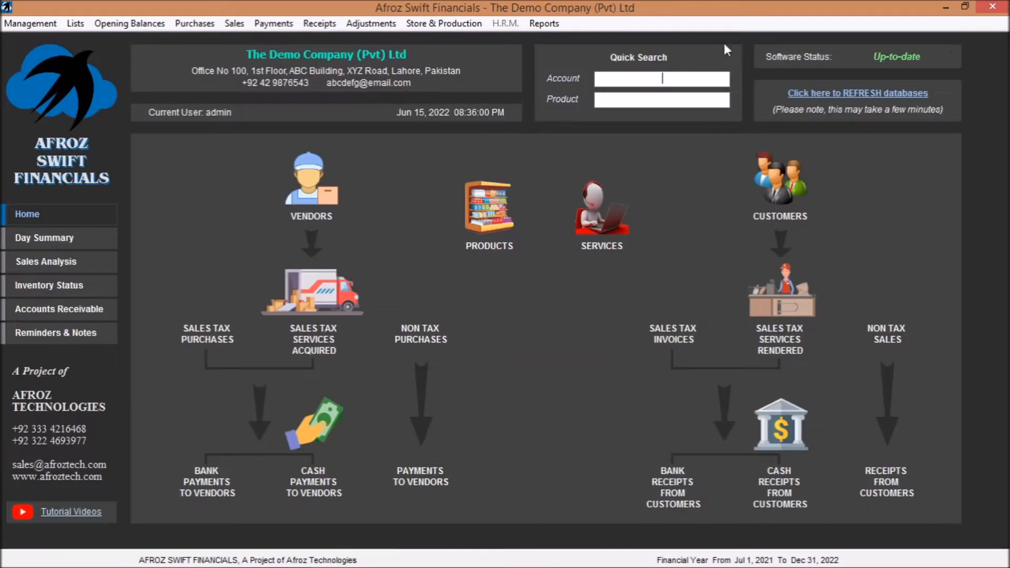
- Hide the FOC / Bonus (Pcs) column, make the Maximum Retail Price (M.R.P.) column visible in the software preferences, and save
{"action": "left_click", "coordinate": [25, 23]}
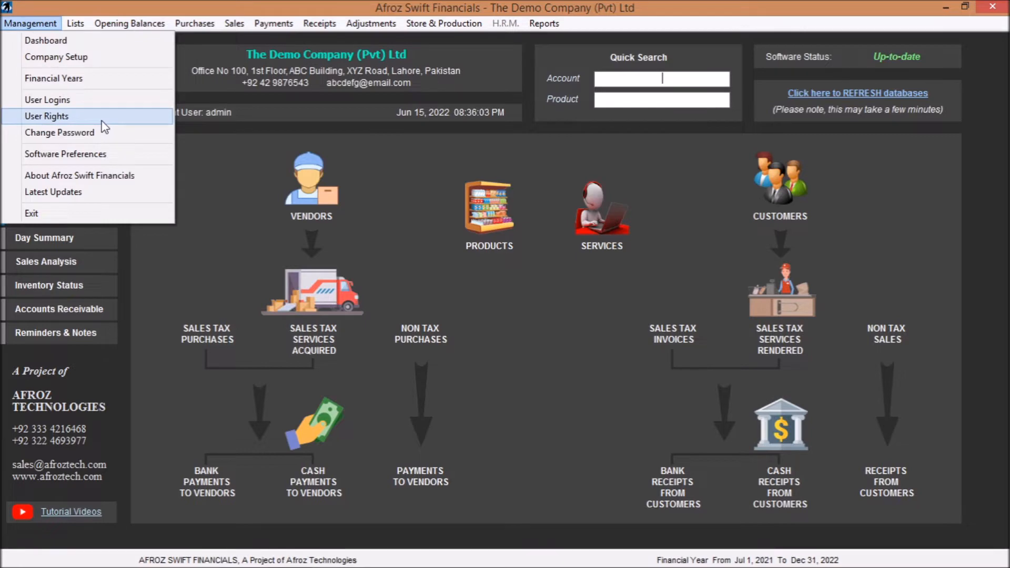
{"action": "left_click", "coordinate": [113, 155]}
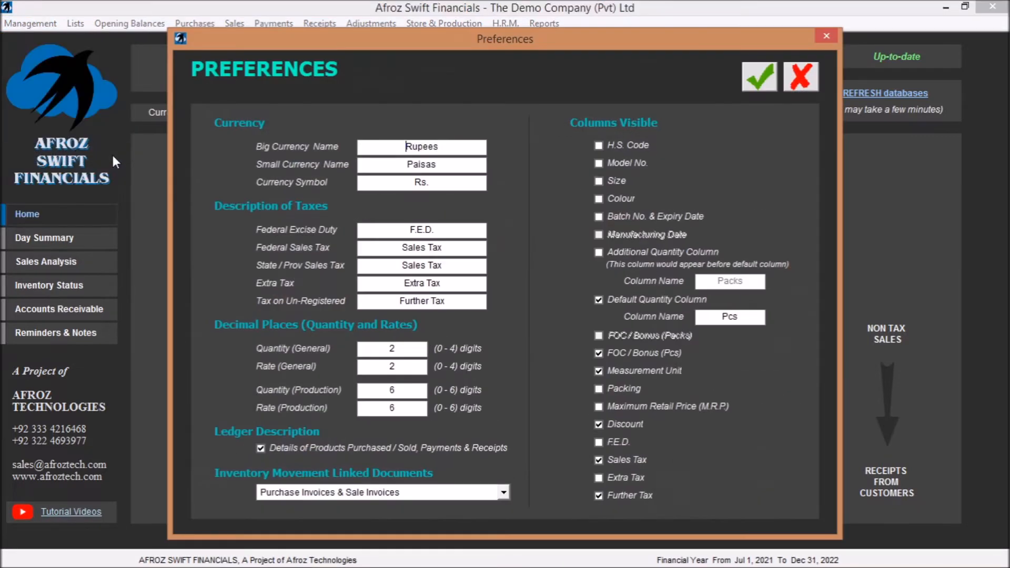
{"action": "left_click", "coordinate": [598, 353]}
{"action": "left_click", "coordinate": [599, 408]}
{"action": "left_click", "coordinate": [759, 77]}
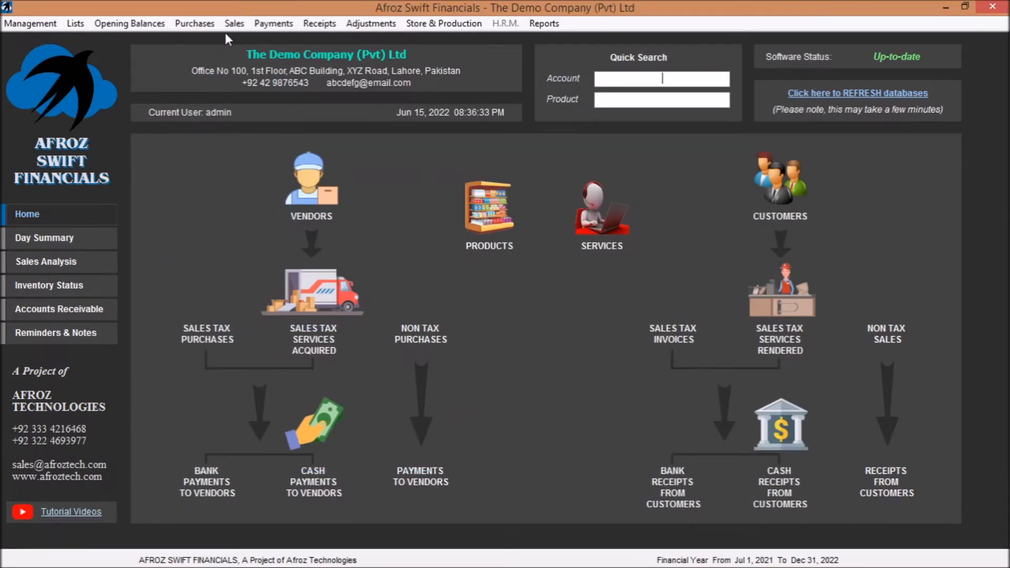
- Check the maximum retail price fields on a blank product record, and close the products form
{"action": "left_click", "coordinate": [75, 23]}
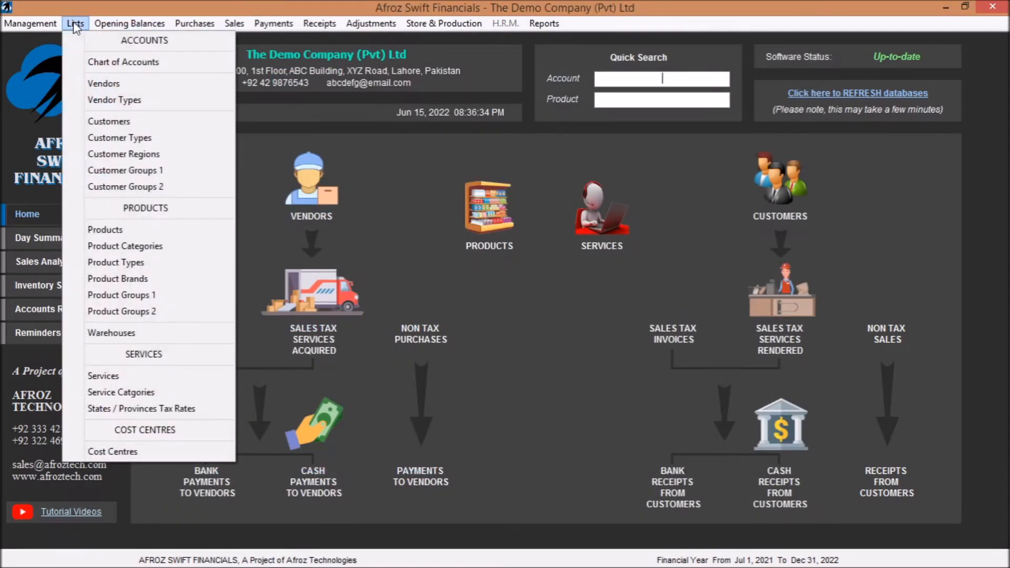
{"action": "left_click", "coordinate": [132, 228]}
{"action": "left_click", "coordinate": [741, 73]}
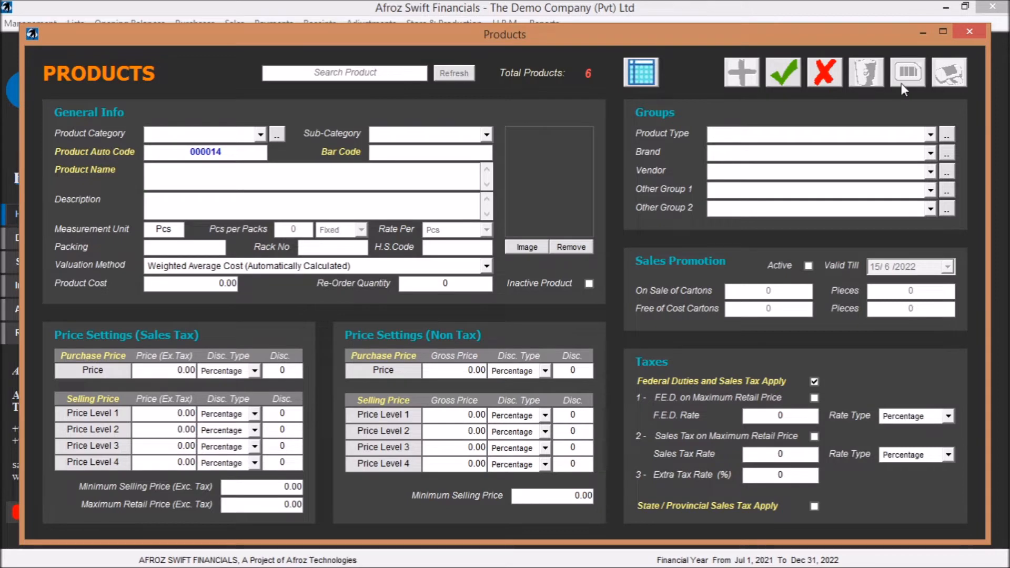
{"action": "left_click", "coordinate": [969, 32]}
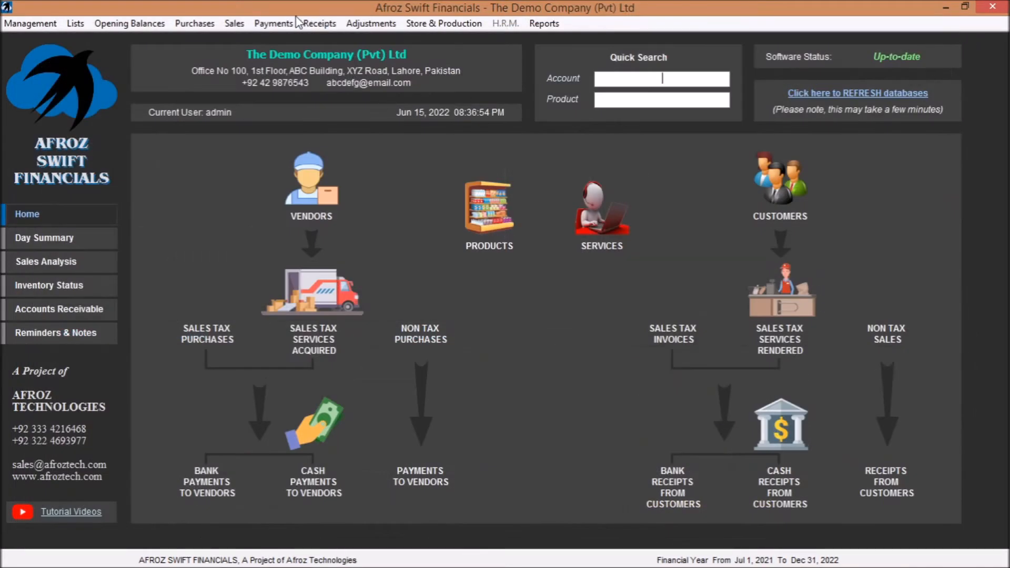
- Check the item columns on non-tax sale invoice 7 for the maximum retail price column, and close the invoice
{"action": "left_click", "coordinate": [234, 23]}
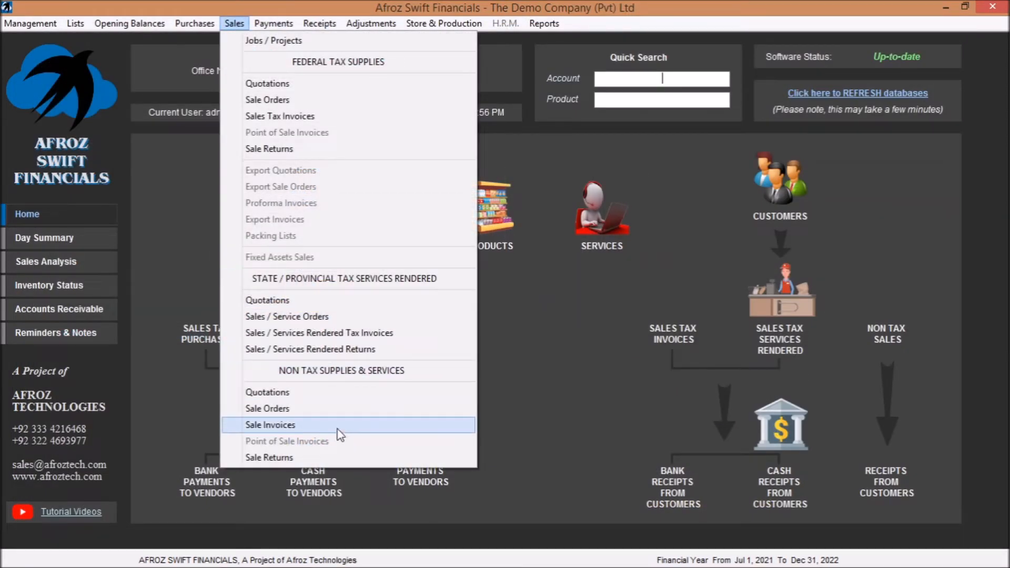
{"action": "left_click", "coordinate": [334, 425]}
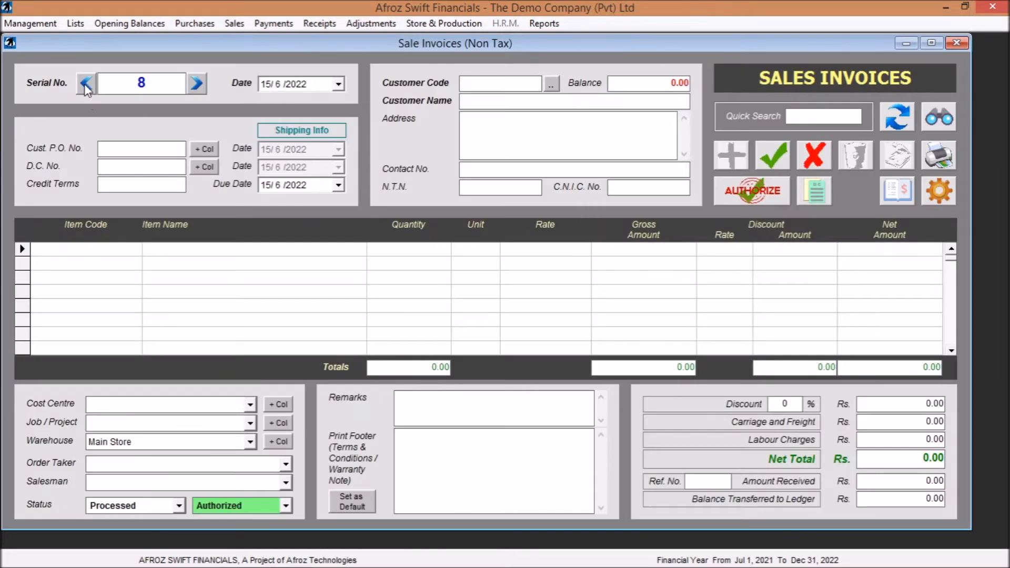
{"action": "left_click", "coordinate": [86, 84]}
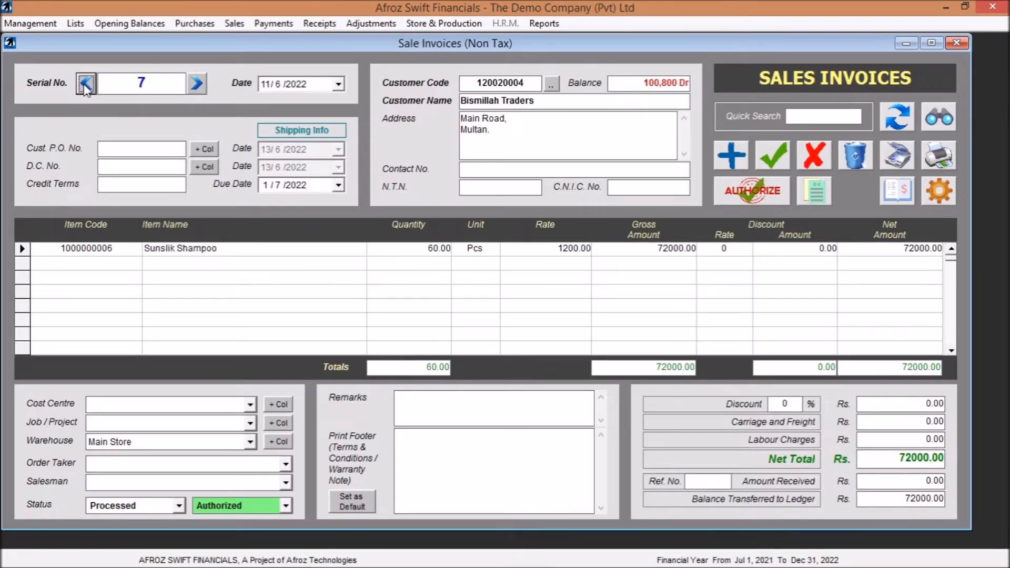
{"action": "left_click", "coordinate": [956, 44]}
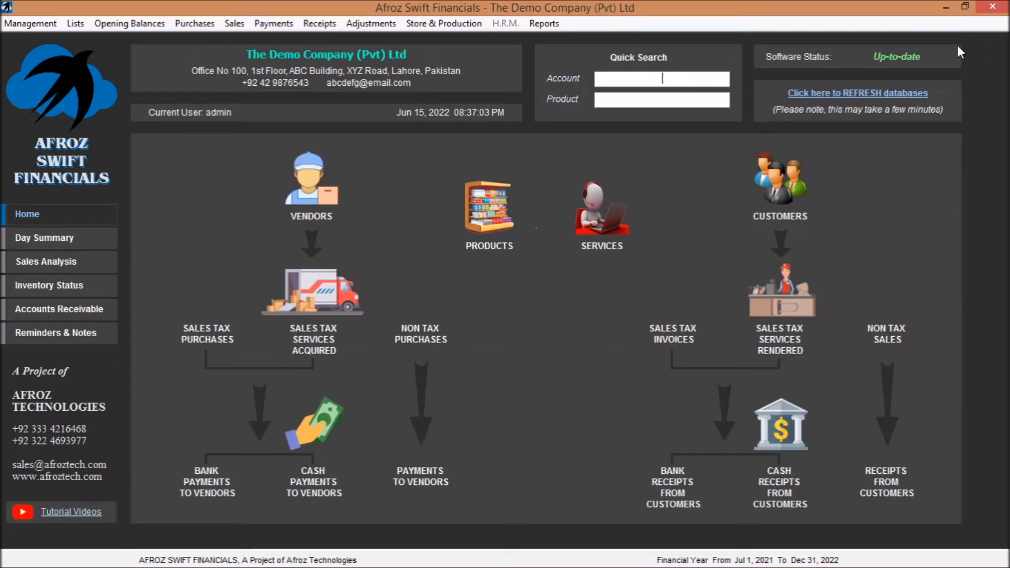
- Review the Maximum Retail Price (M.R.P.) column setting in the software preferences, and close them without saving
{"action": "left_click", "coordinate": [21, 23]}
{"action": "left_click", "coordinate": [98, 151]}
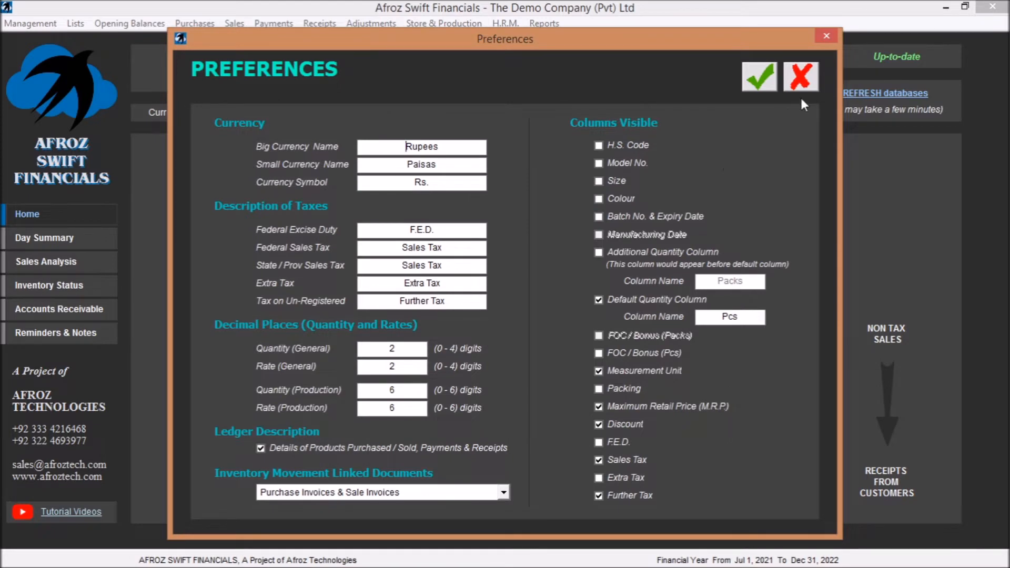
{"action": "left_click", "coordinate": [825, 36]}
- Check the M.R.P. column on federal sales tax invoice 5, and close the invoice
{"action": "left_click", "coordinate": [234, 26]}
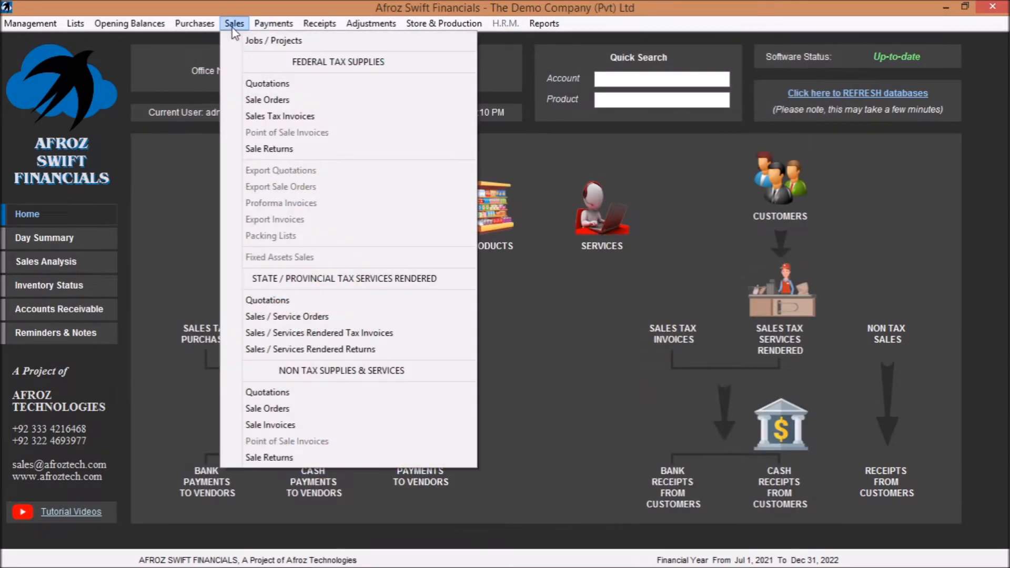
{"action": "left_click", "coordinate": [287, 116]}
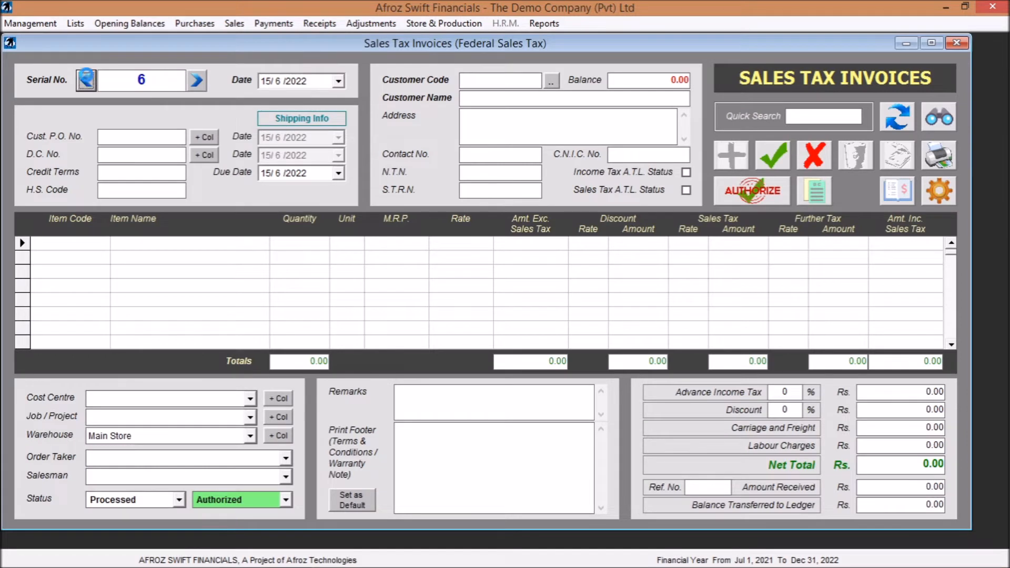
{"action": "left_click", "coordinate": [86, 76]}
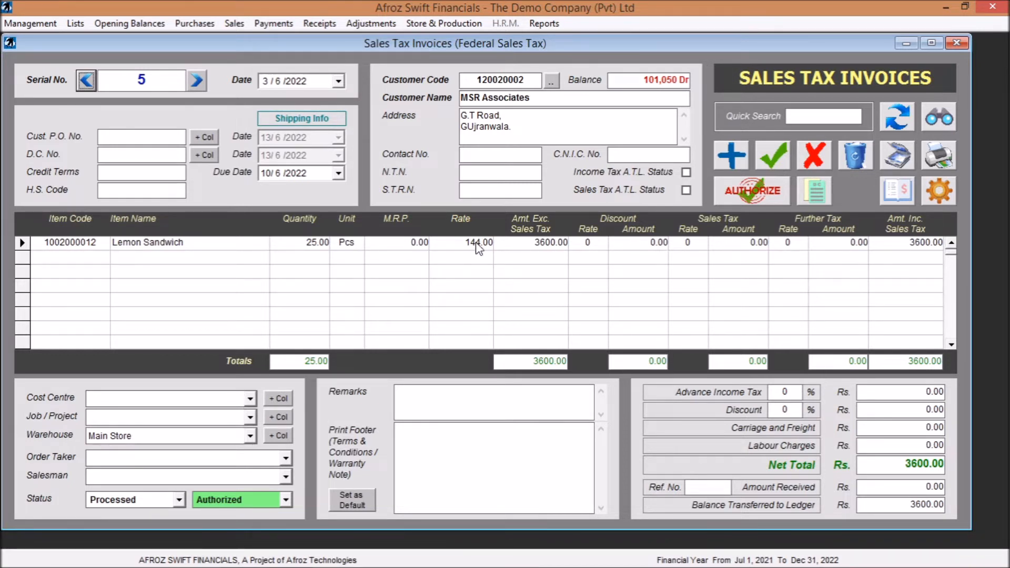
{"action": "left_click", "coordinate": [962, 45]}
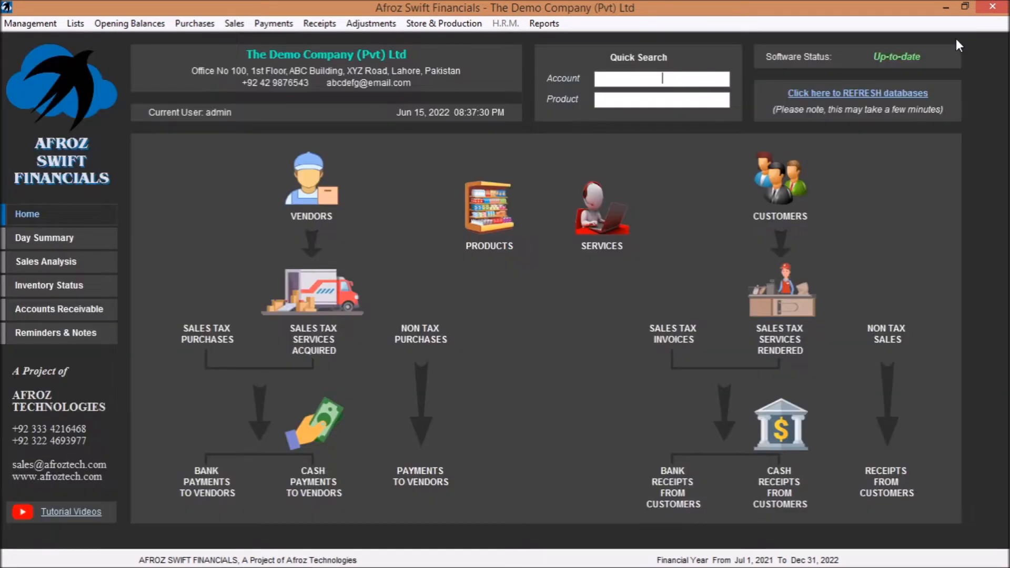
- Hide the Maximum Retail Price (M.R.P.) column, make the Extra Tax column visible in the software preferences, and save
{"action": "left_click", "coordinate": [49, 23]}
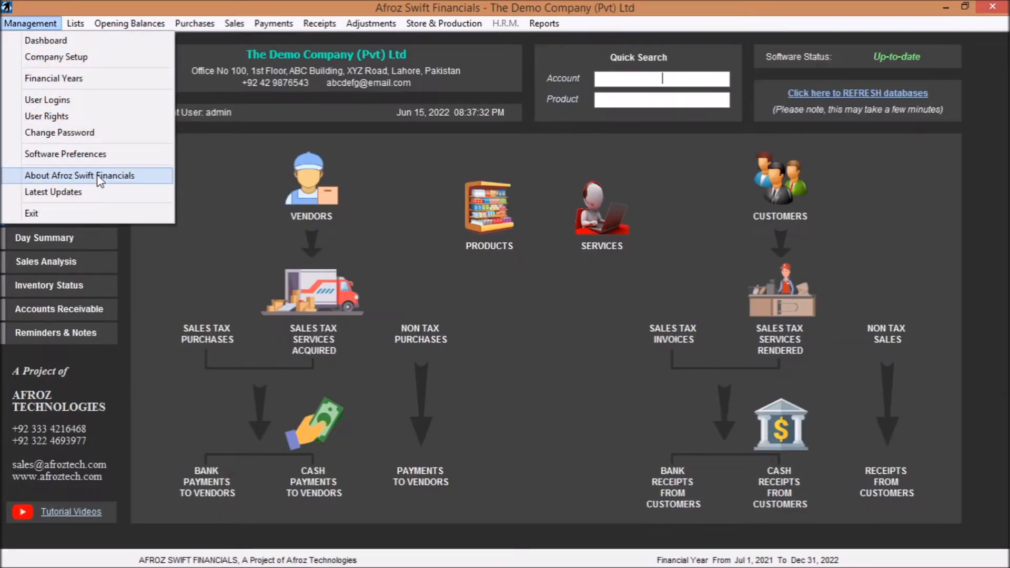
{"action": "left_click", "coordinate": [92, 153]}
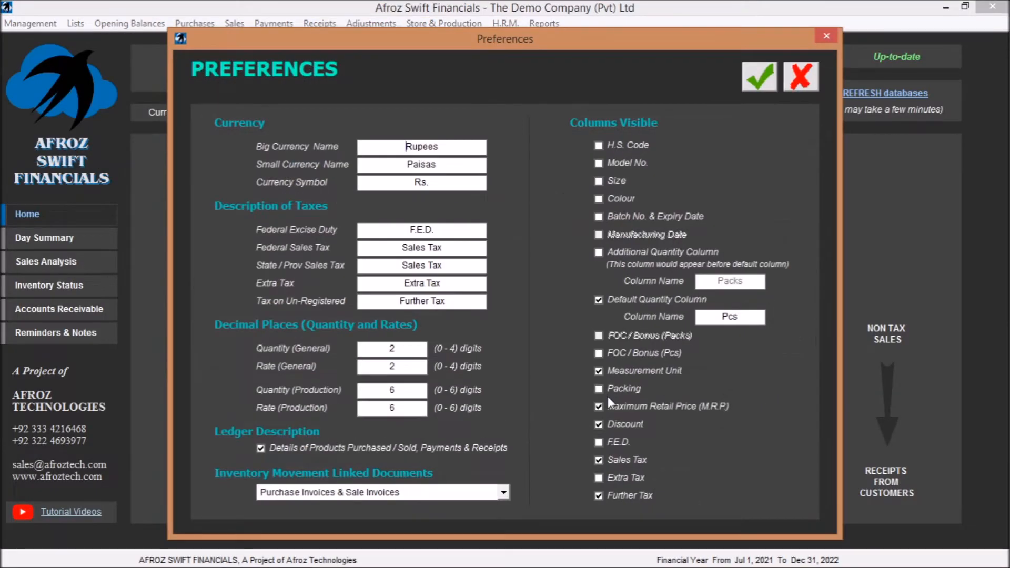
{"action": "left_click", "coordinate": [600, 407]}
{"action": "left_click", "coordinate": [599, 476]}
{"action": "left_click", "coordinate": [759, 84]}
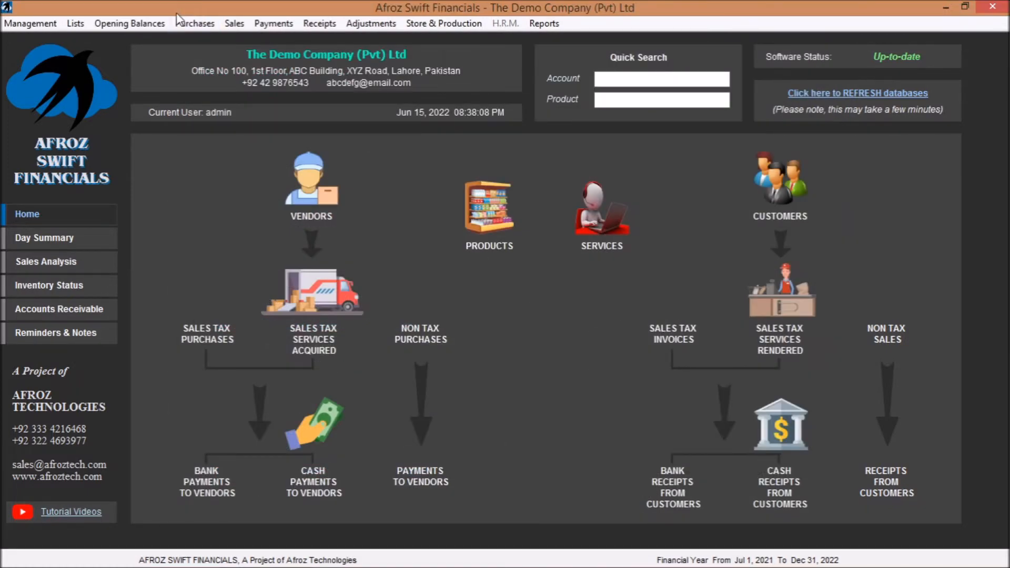
- Check the Extra Tax rate and amount columns on a blank federal sales tax invoice, and close it
{"action": "left_click", "coordinate": [234, 23]}
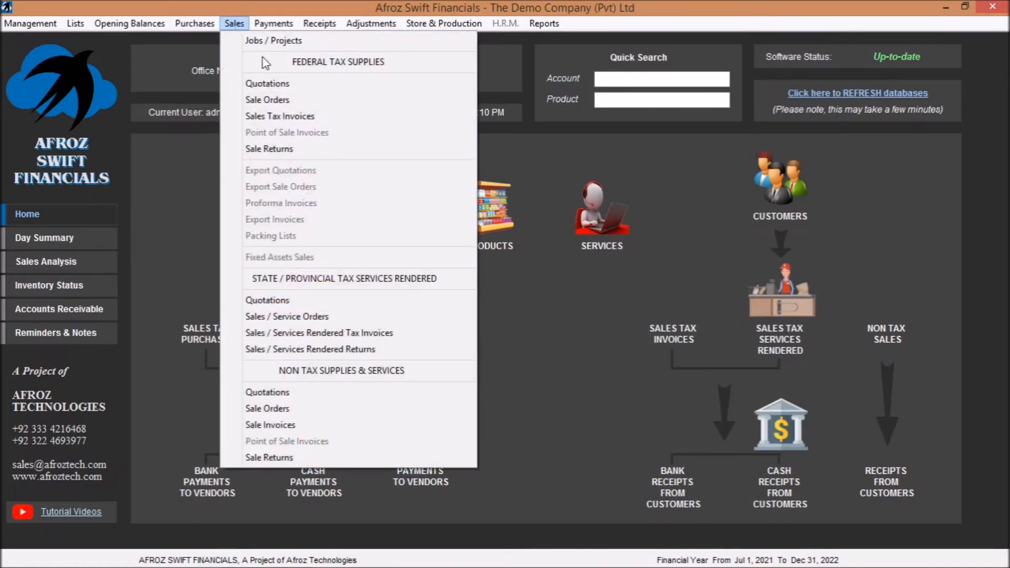
{"action": "left_click", "coordinate": [308, 118]}
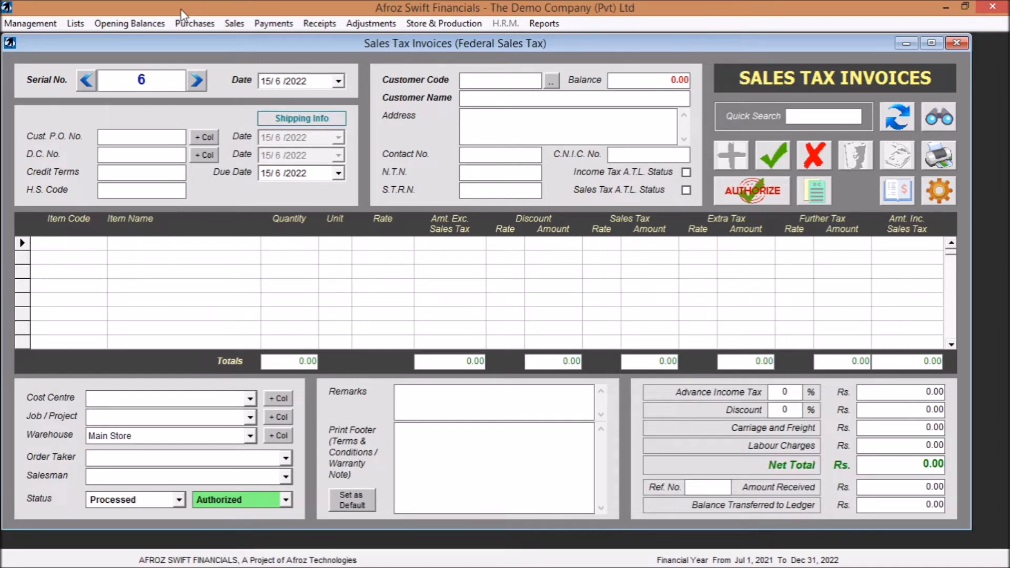
{"action": "left_click", "coordinate": [956, 43]}
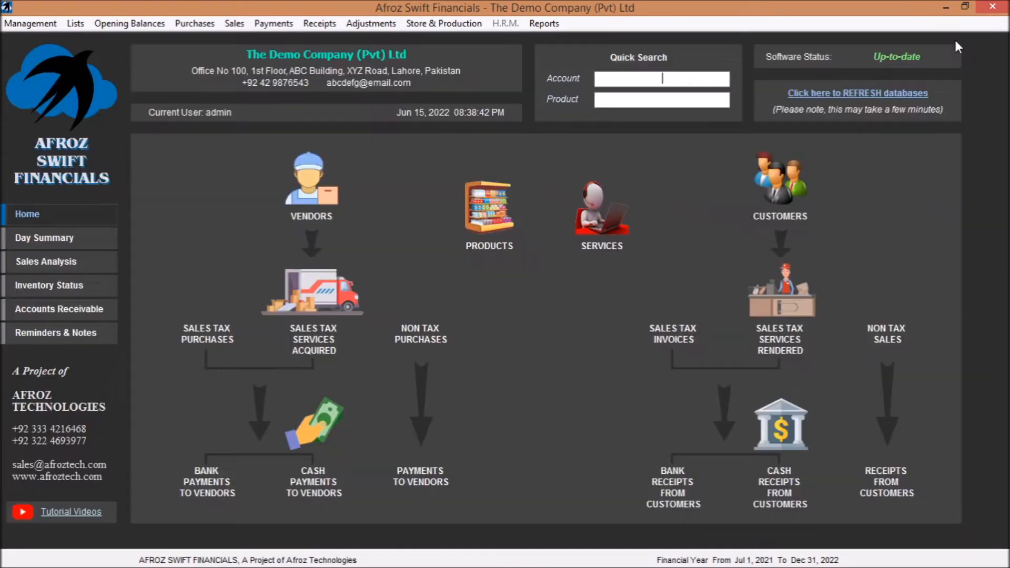
- Hide the Extra Tax column again in the software preferences, and save
{"action": "left_click", "coordinate": [27, 24]}
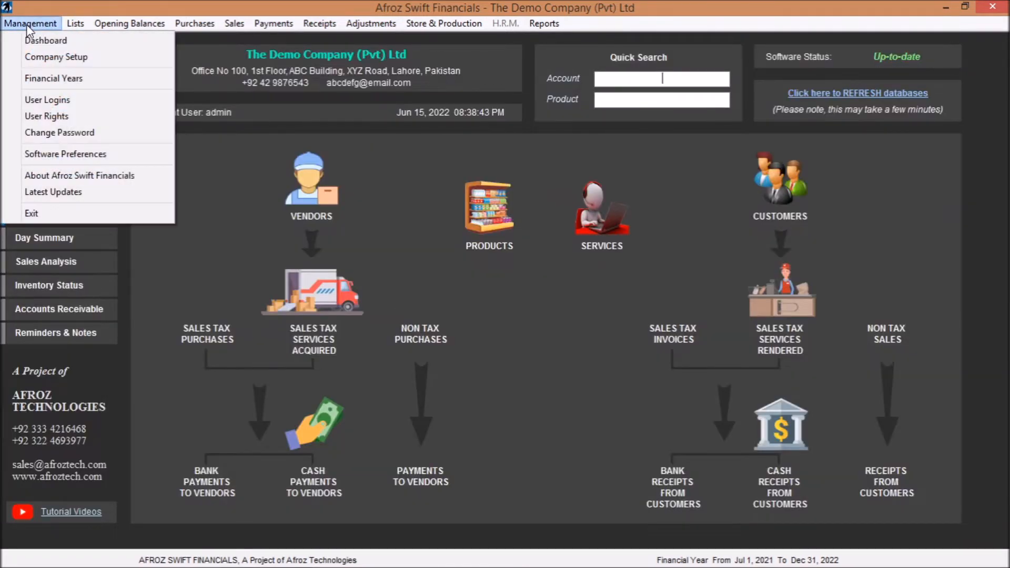
{"action": "left_click", "coordinate": [78, 154]}
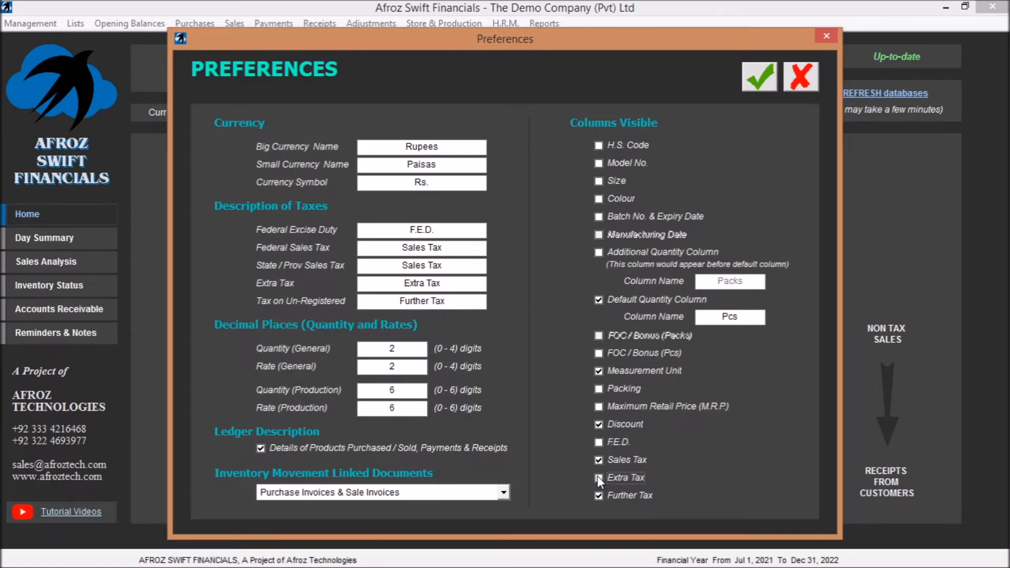
{"action": "left_click", "coordinate": [761, 84]}
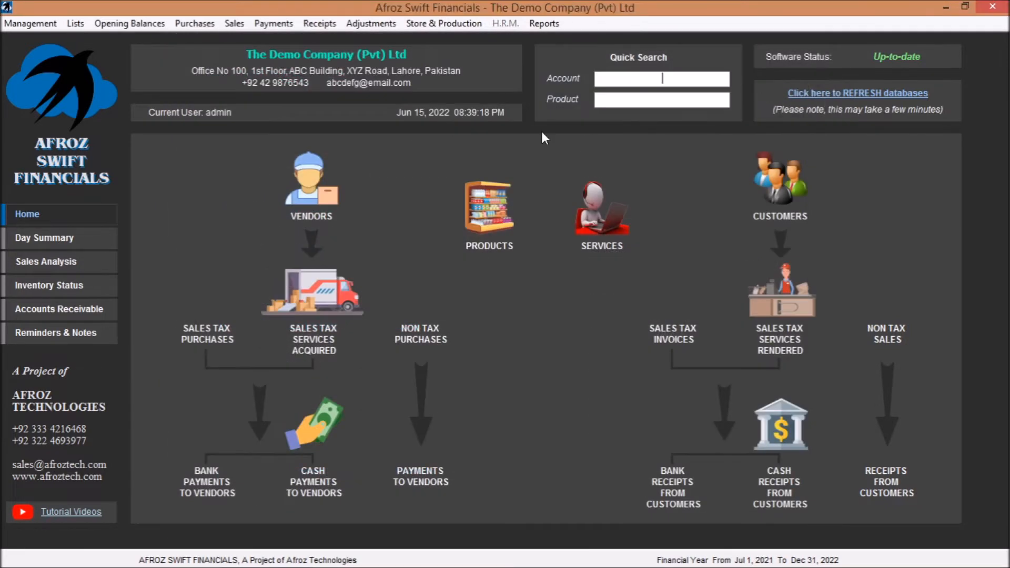
- Browse the chart of accounts from the Cash and Banks groups through the customer accounts to Cost of Sales, and close it
{"action": "left_click", "coordinate": [74, 24]}
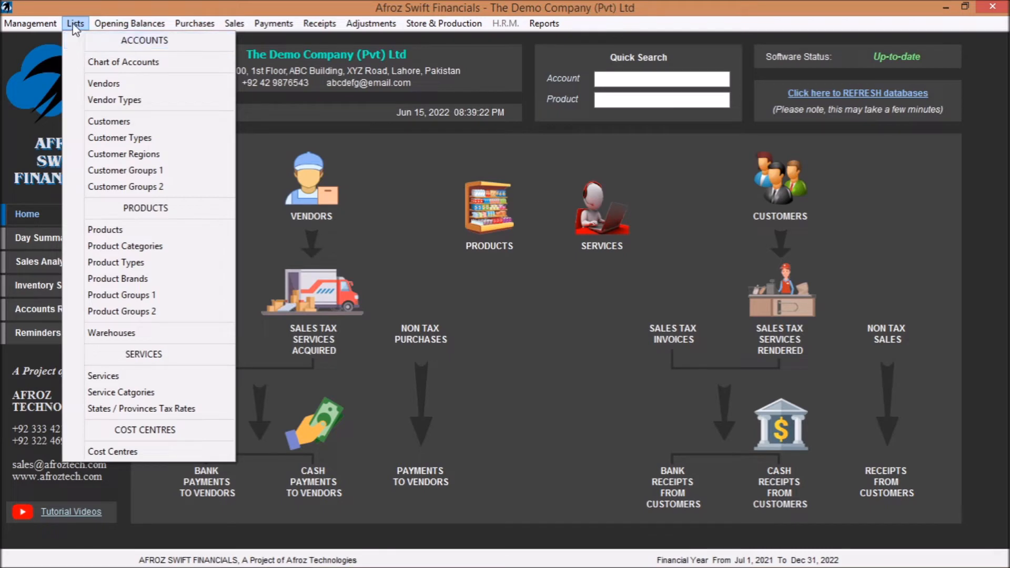
{"action": "left_click", "coordinate": [130, 61]}
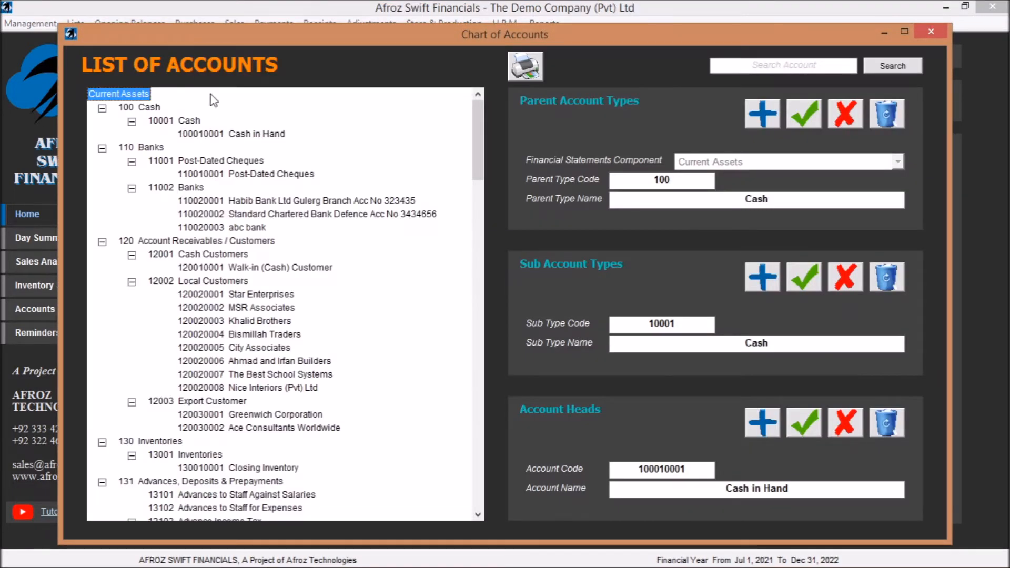
{"action": "left_click", "coordinate": [149, 110]}
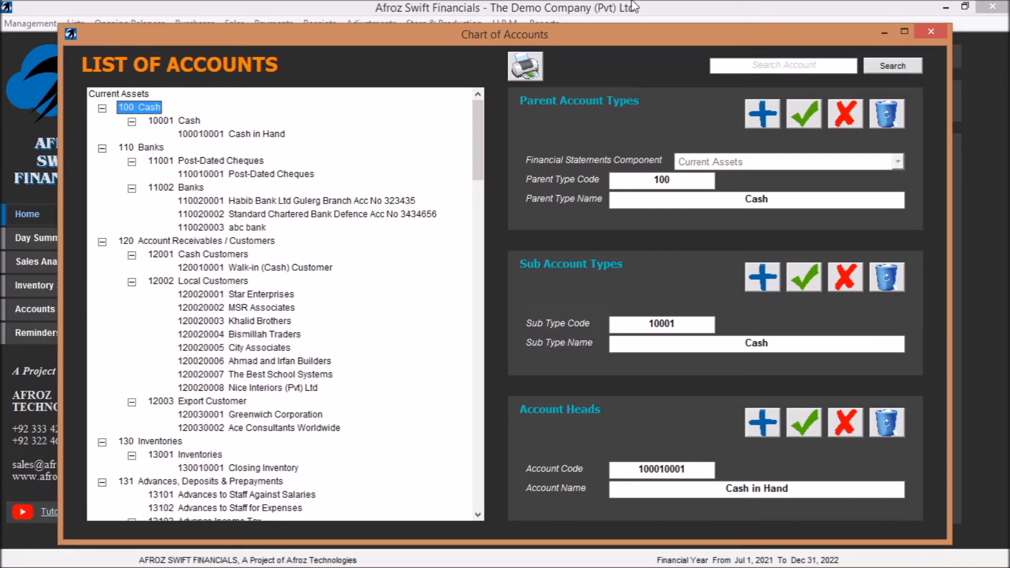
{"action": "key", "text": "Down"}
{"action": "key", "text": "Down"}
{"action": "key", "text": "Down"}
{"action": "key", "text": "Down"}
{"action": "key", "text": "Down"}
{"action": "key", "text": "Down"}
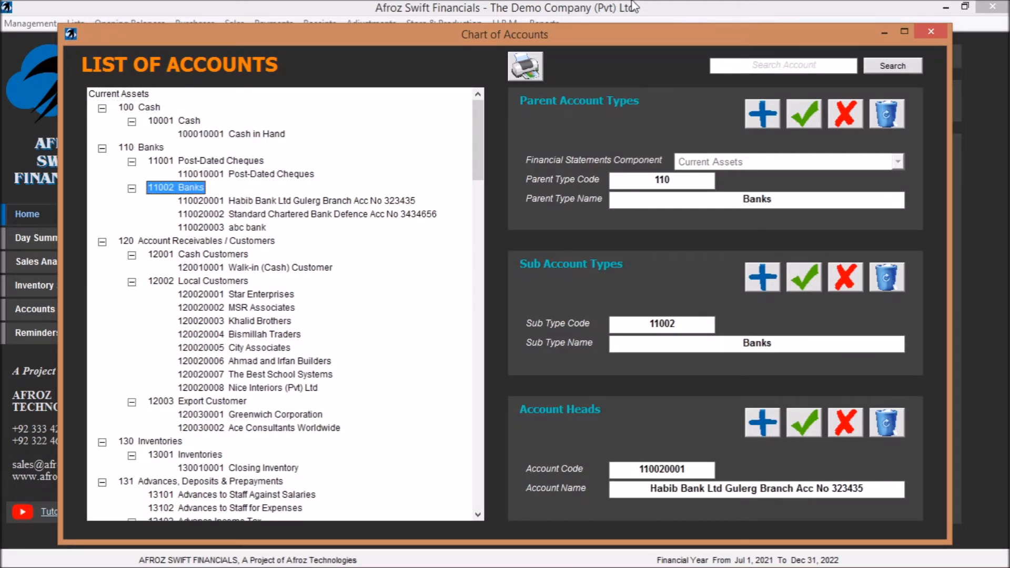
{"action": "key", "text": "Down"}
{"action": "key", "text": "Down"}
{"action": "key", "text": "Down"}
{"action": "key", "text": "Down"}
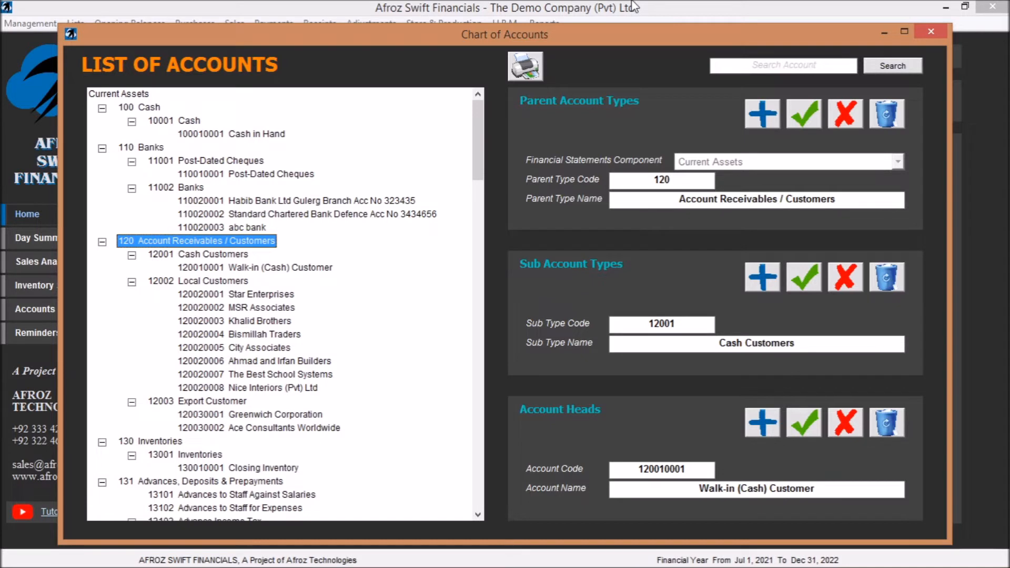
{"action": "key", "text": "Down"}
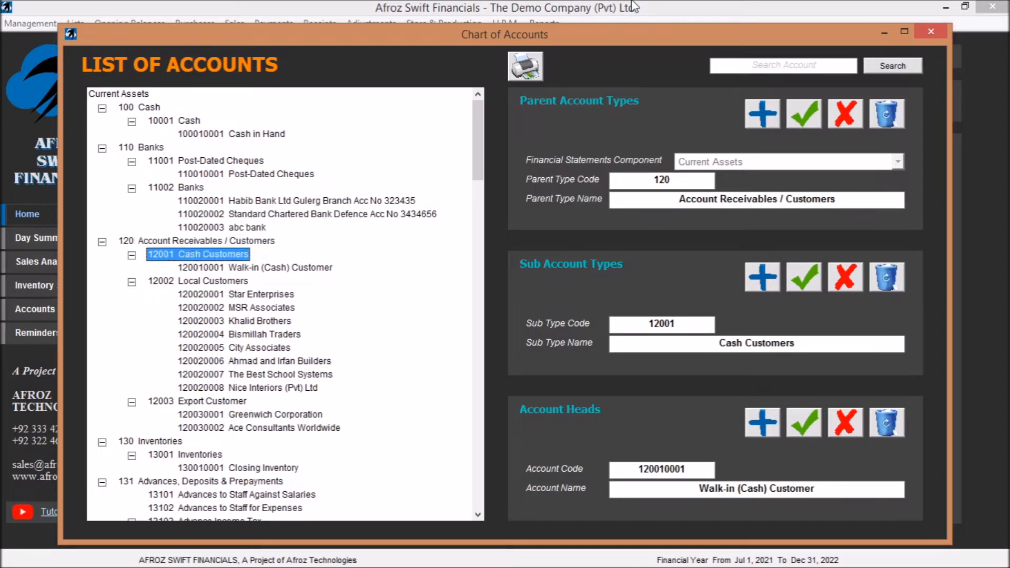
{"action": "key", "text": "Down"}
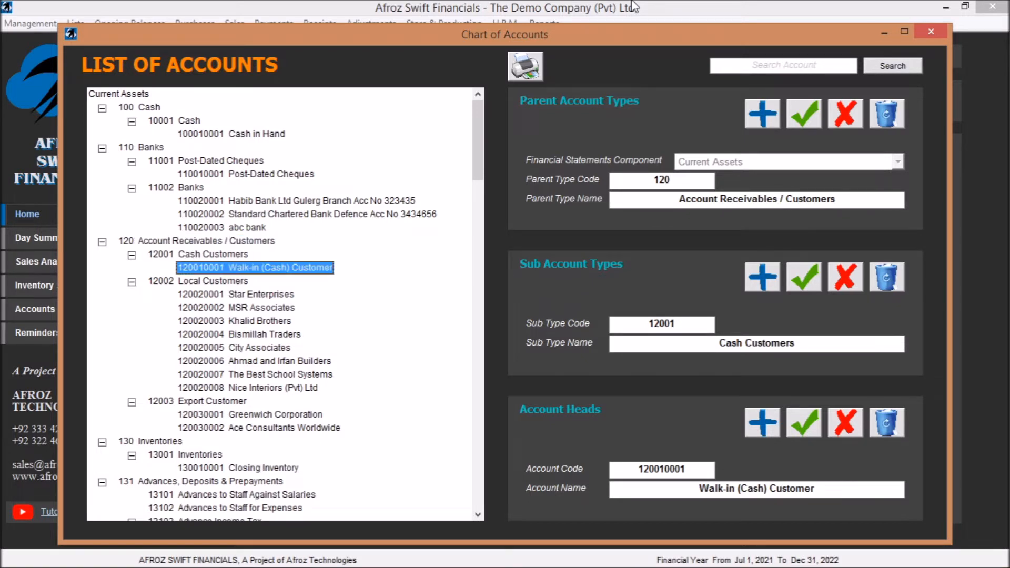
{"action": "key", "text": "Down"}
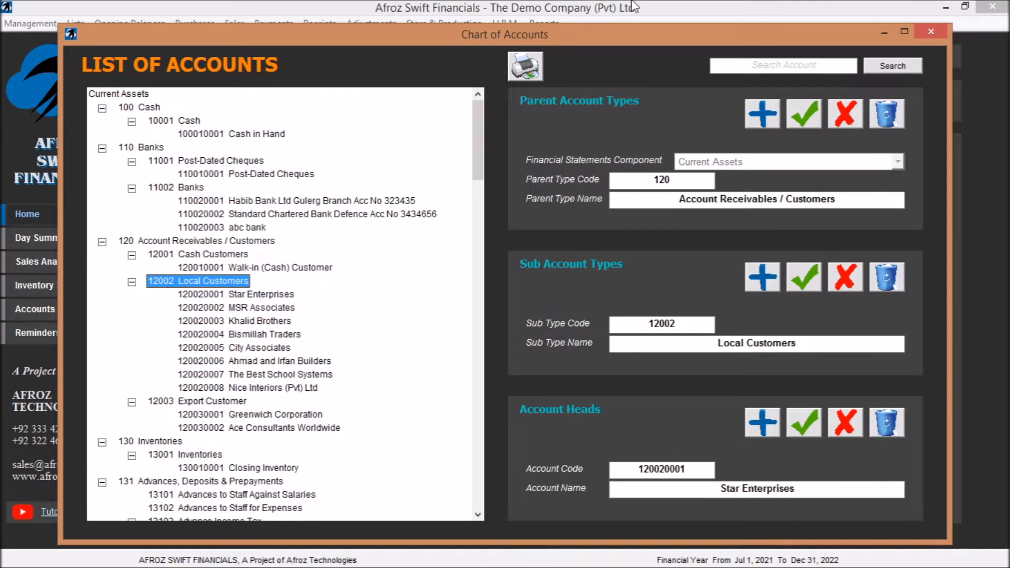
{"action": "key", "text": "Down"}
{"action": "key", "text": "Down"}
{"action": "key", "text": "Down"}
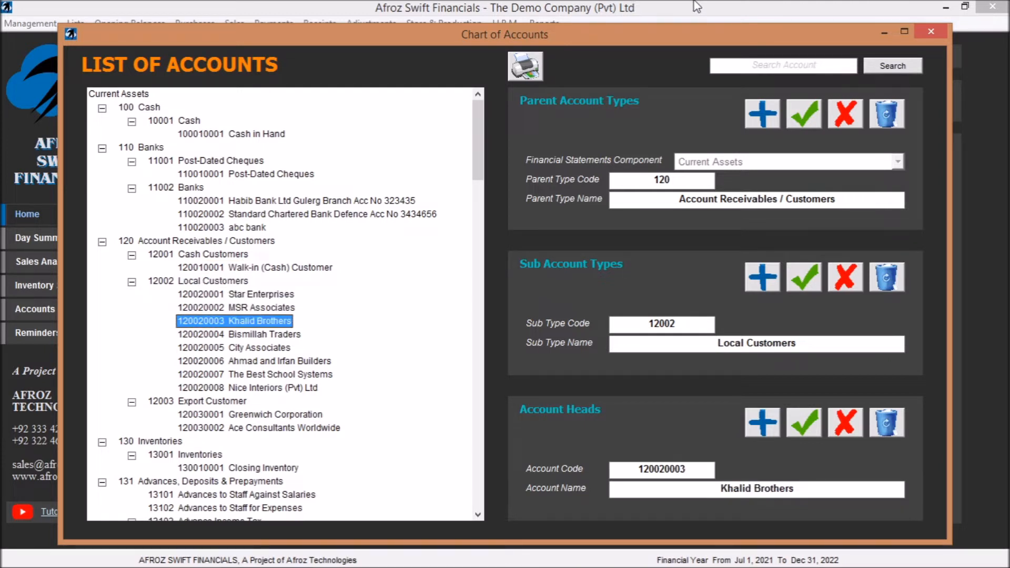
{"action": "left_click_drag", "start_coordinate": [476, 140], "coordinate": [501, 397]}
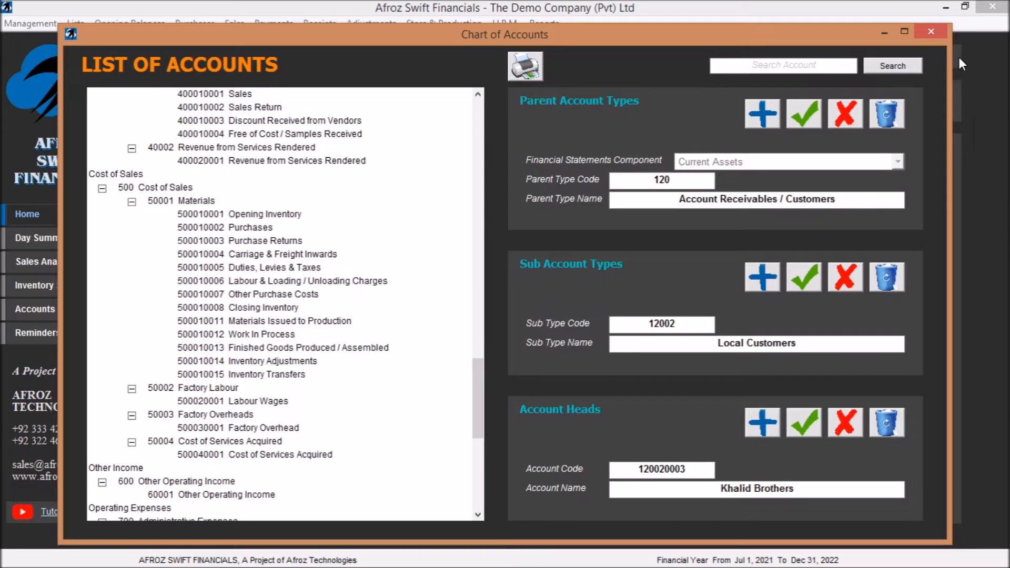
{"action": "left_click", "coordinate": [932, 32]}
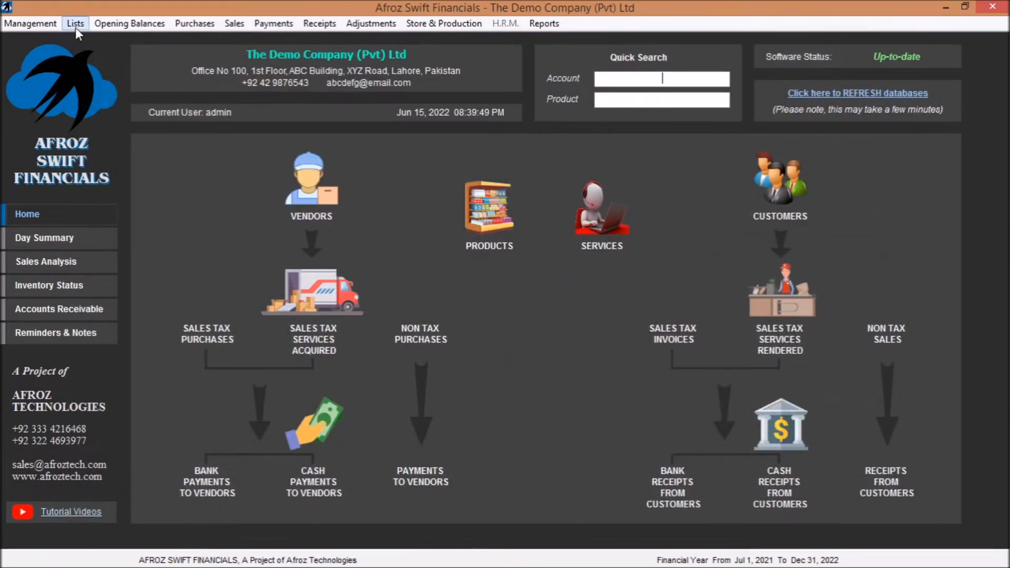
- Examine the AZ Corporation record from the vendors list, and return to the list view
{"action": "left_click", "coordinate": [75, 25]}
{"action": "left_click", "coordinate": [115, 84]}
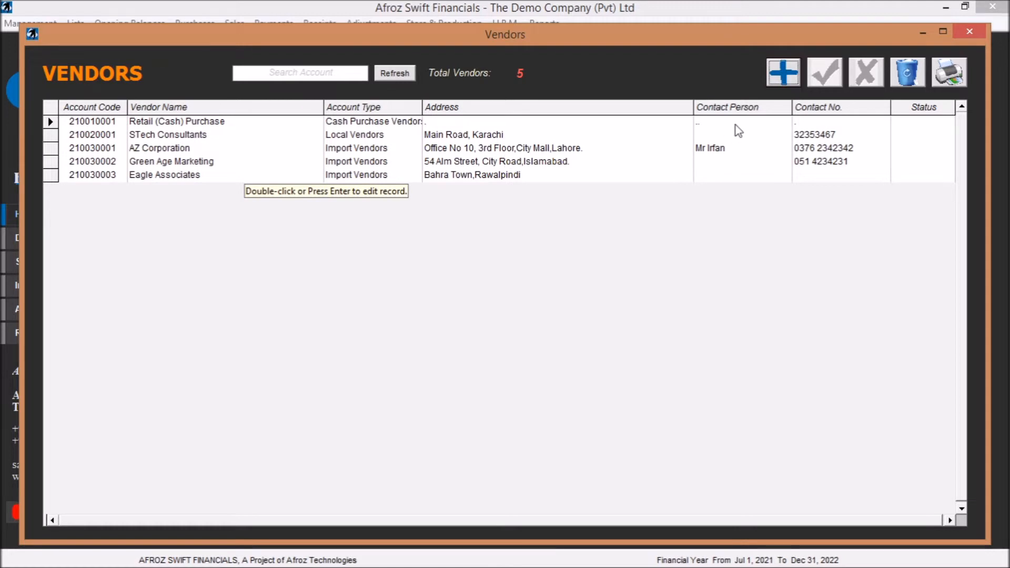
{"action": "double_click", "coordinate": [456, 151]}
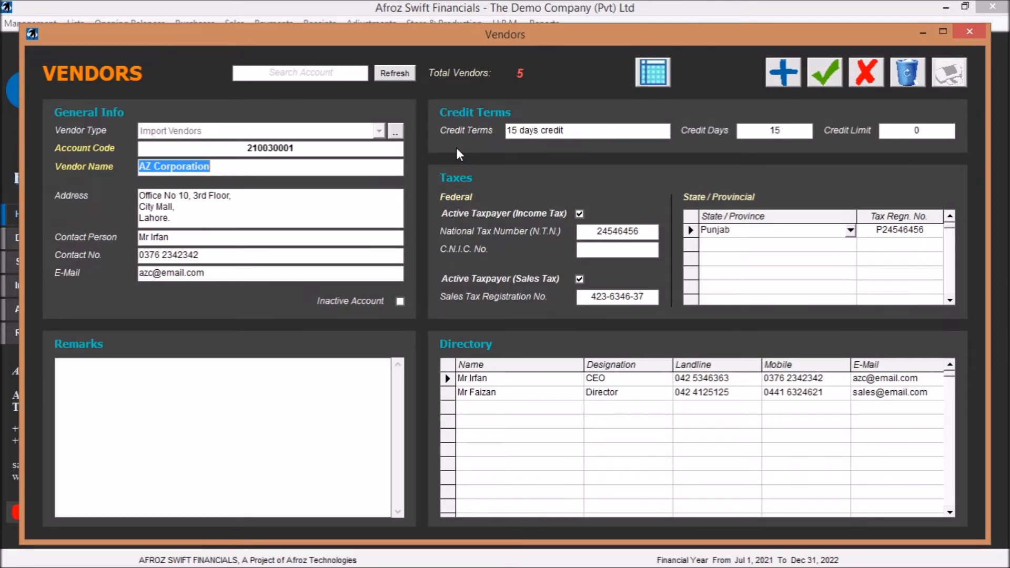
{"action": "left_click", "coordinate": [650, 72]}
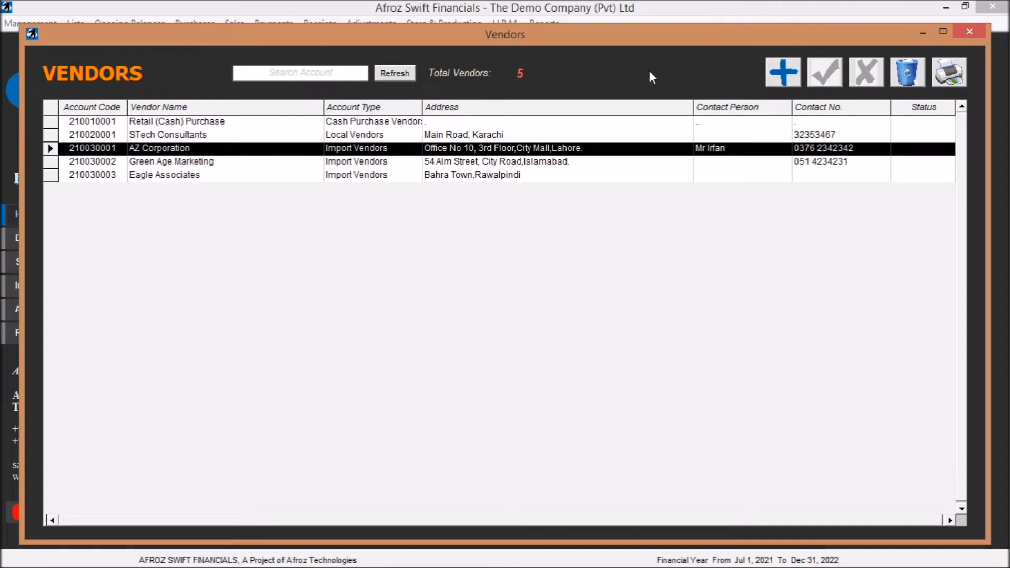
- View a blank new vendor record, and reopen the AZ Corporation record to examine its general info, credit terms, taxes and directory
{"action": "left_click", "coordinate": [781, 74]}
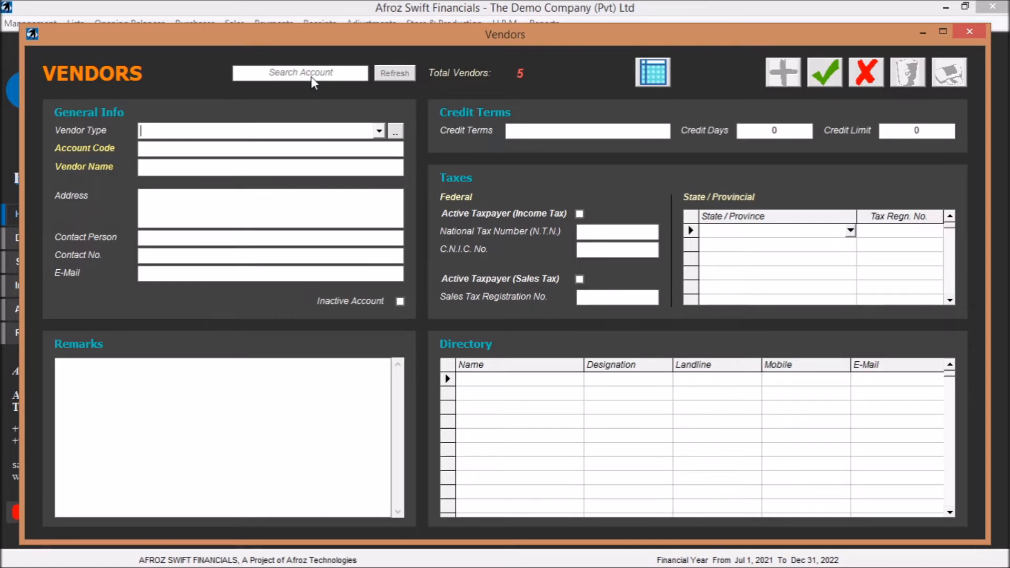
{"action": "left_click", "coordinate": [650, 71]}
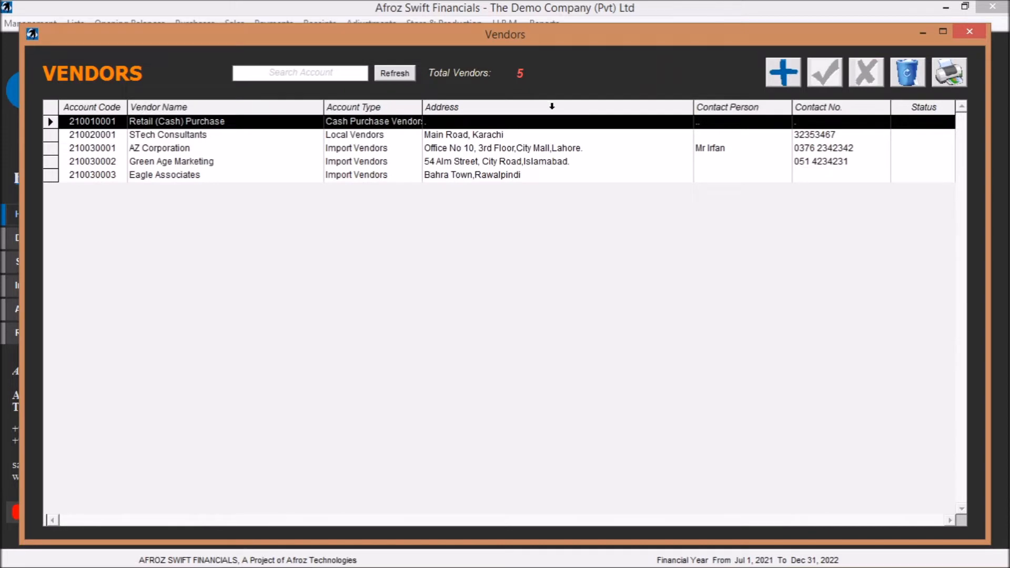
{"action": "double_click", "coordinate": [492, 150]}
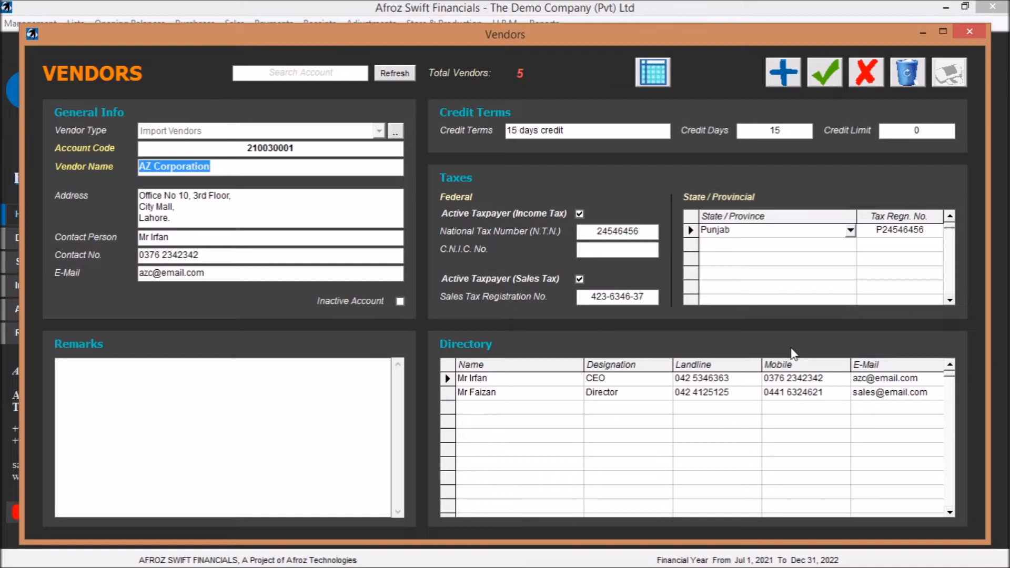
- Browse the contact entries in the AZ Corporation vendor's directory
{"action": "left_click", "coordinate": [530, 392]}
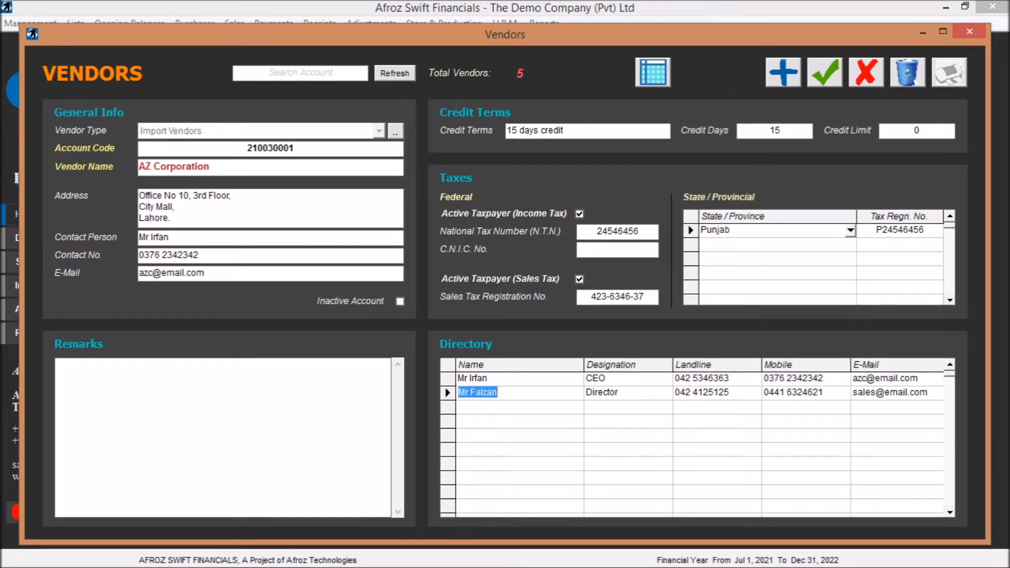
{"action": "left_click", "coordinate": [530, 379]}
{"action": "left_click", "coordinate": [529, 392]}
{"action": "key", "text": "Down"}
{"action": "key", "text": "Down"}
{"action": "key", "text": "Down"}
{"action": "key", "text": "Down"}
{"action": "key", "text": "Down"}
{"action": "key", "text": "Down"}
{"action": "key", "text": "Down"}
{"action": "key", "text": "Down"}
{"action": "key", "text": "Up"}
{"action": "key", "text": "Up"}
{"action": "key", "text": "Up"}
{"action": "key", "text": "Up"}
{"action": "key", "text": "Up"}
{"action": "key", "text": "Up"}
{"action": "key", "text": "Up"}
{"action": "key", "text": "Up"}
{"action": "key", "text": "Up"}
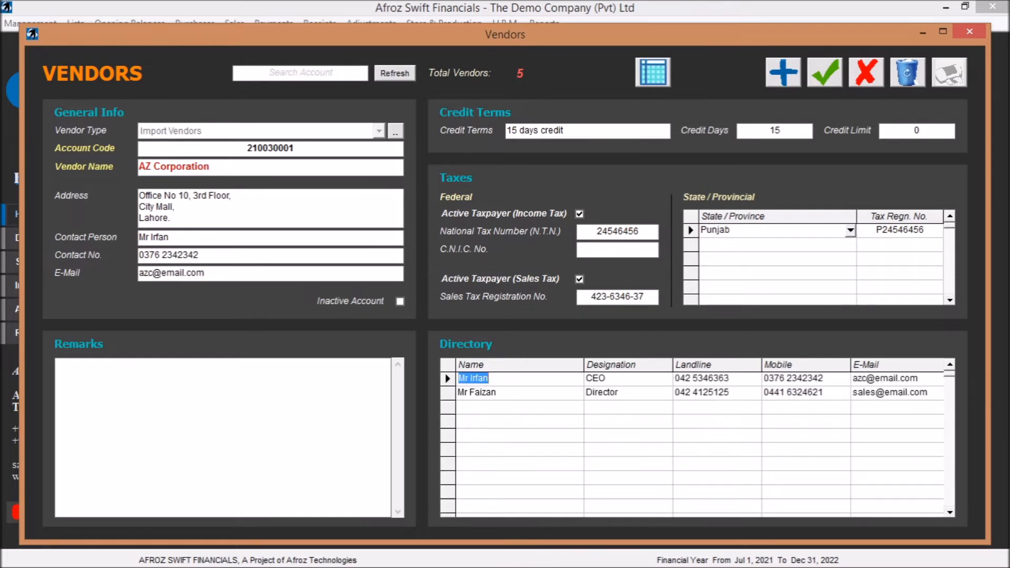
{"action": "key", "text": "Down"}
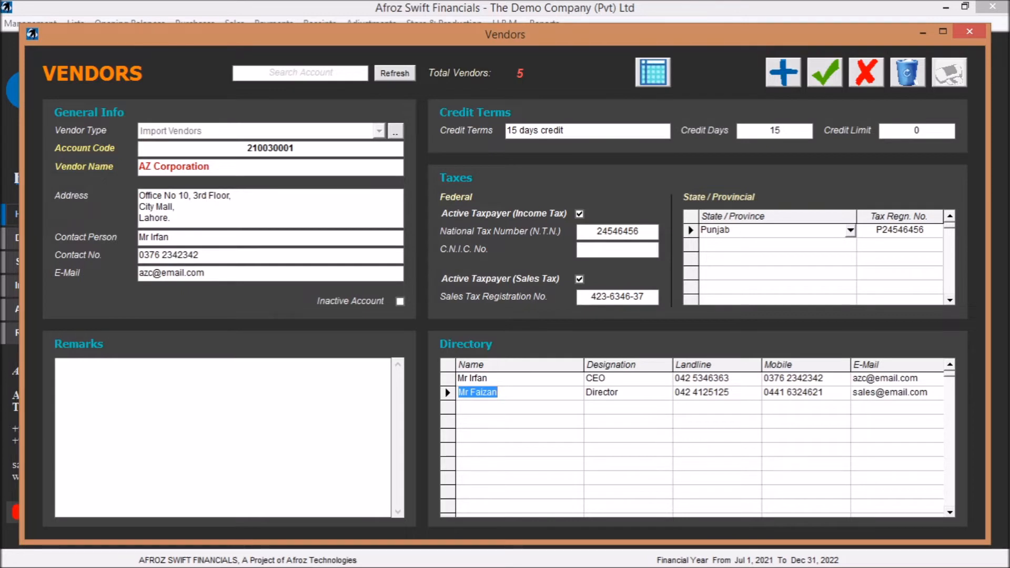
{"action": "key", "text": "Down"}
{"action": "key", "text": "Down"}
- Examine the Green Age Marketing and STech Consultants vendor records, and close the vendors window
{"action": "left_click", "coordinate": [654, 76]}
{"action": "double_click", "coordinate": [462, 159]}
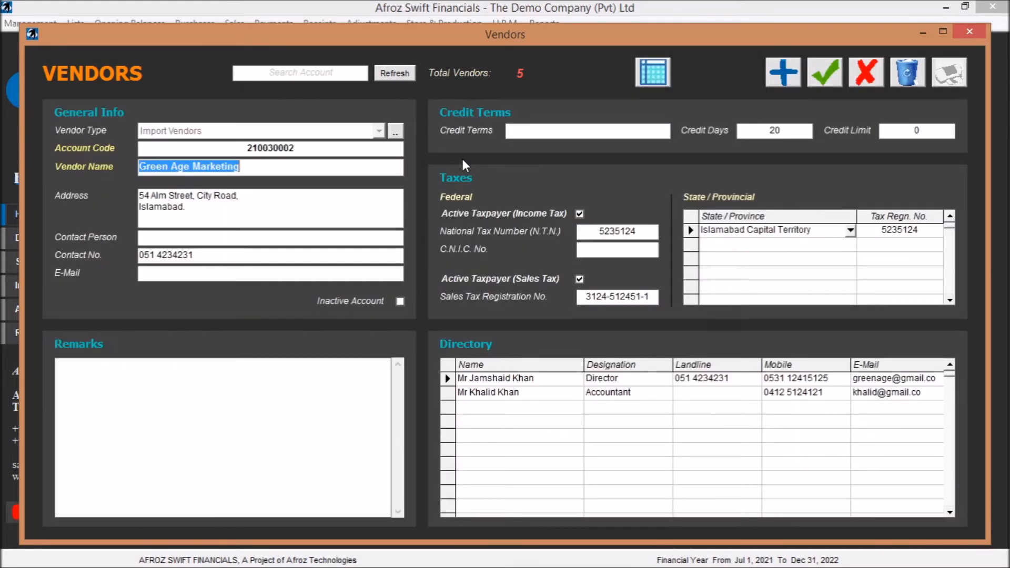
{"action": "left_click", "coordinate": [653, 73]}
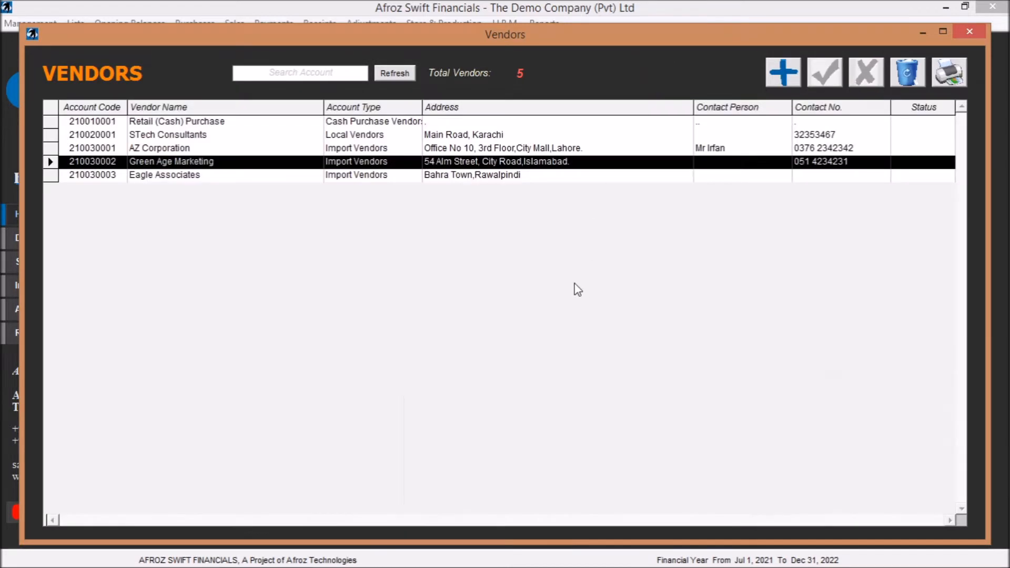
{"action": "double_click", "coordinate": [508, 134]}
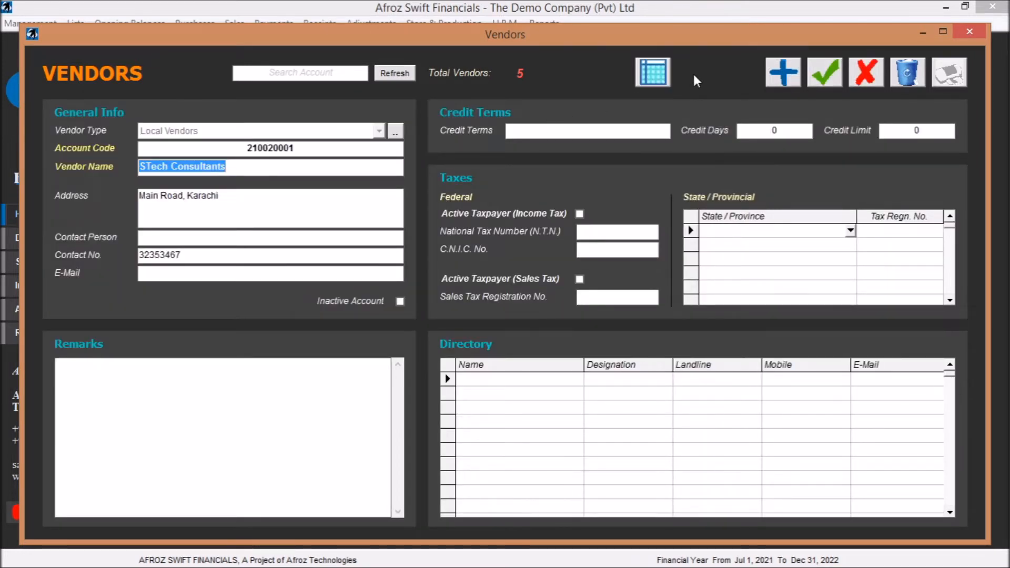
{"action": "left_click", "coordinate": [970, 33]}
- Examine the Khalid Brothers customer record, including its region, sub region and account manager choices
{"action": "left_click", "coordinate": [74, 23]}
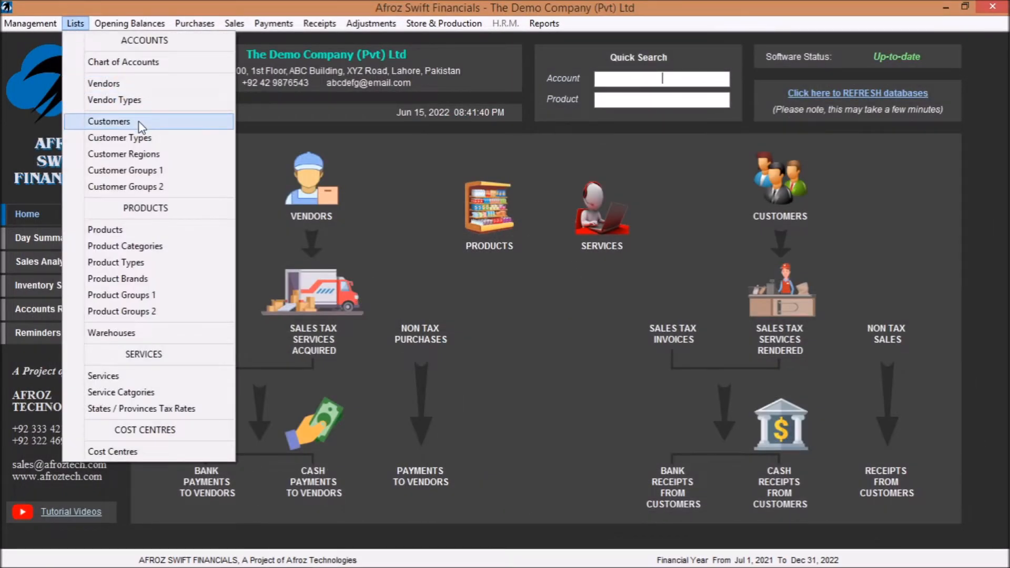
{"action": "left_click", "coordinate": [138, 120]}
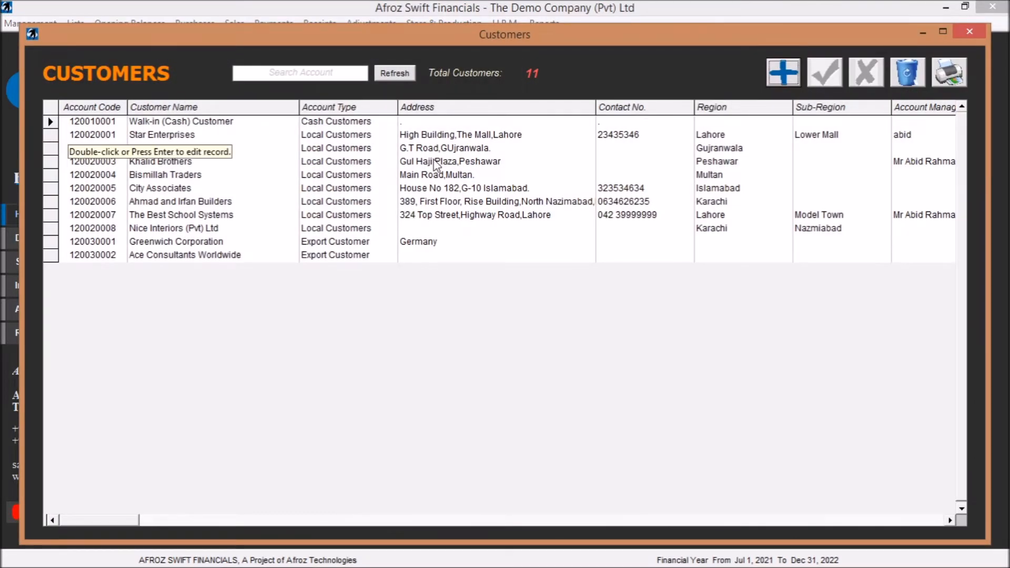
{"action": "double_click", "coordinate": [439, 162]}
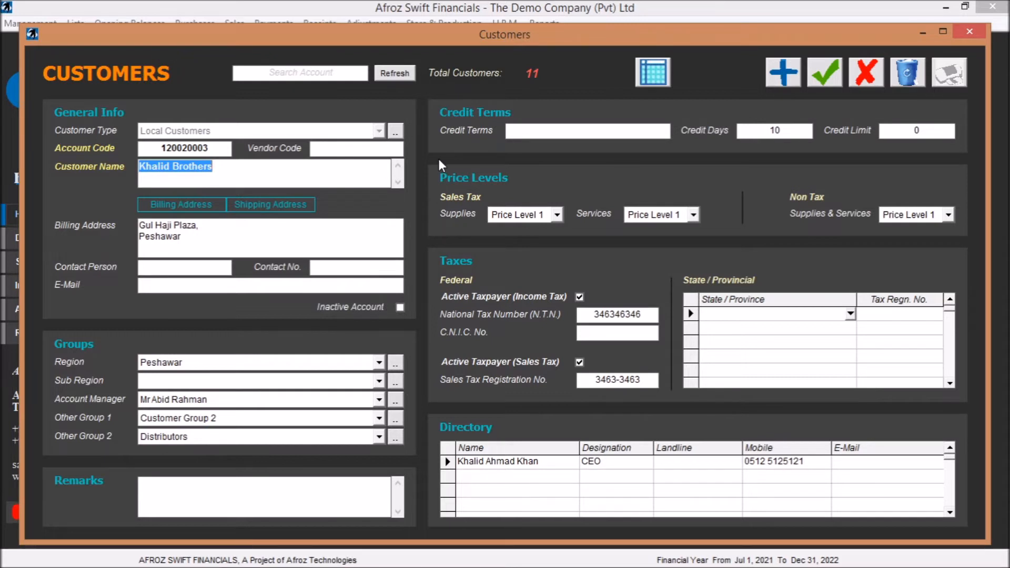
{"action": "left_click", "coordinate": [379, 362]}
{"action": "left_click", "coordinate": [379, 362]}
{"action": "left_click", "coordinate": [378, 380]}
{"action": "left_click", "coordinate": [380, 381]}
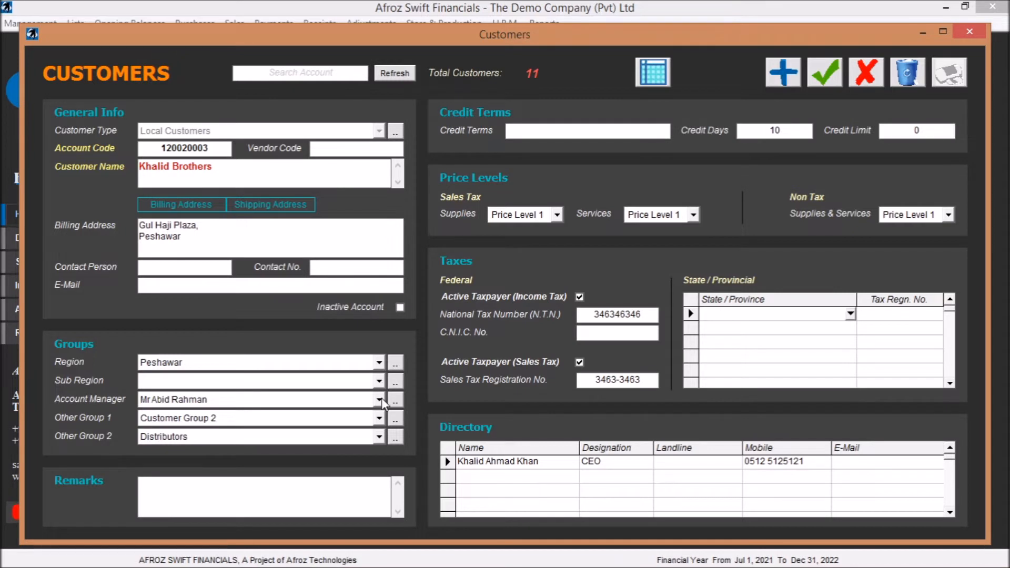
{"action": "left_click", "coordinate": [379, 399]}
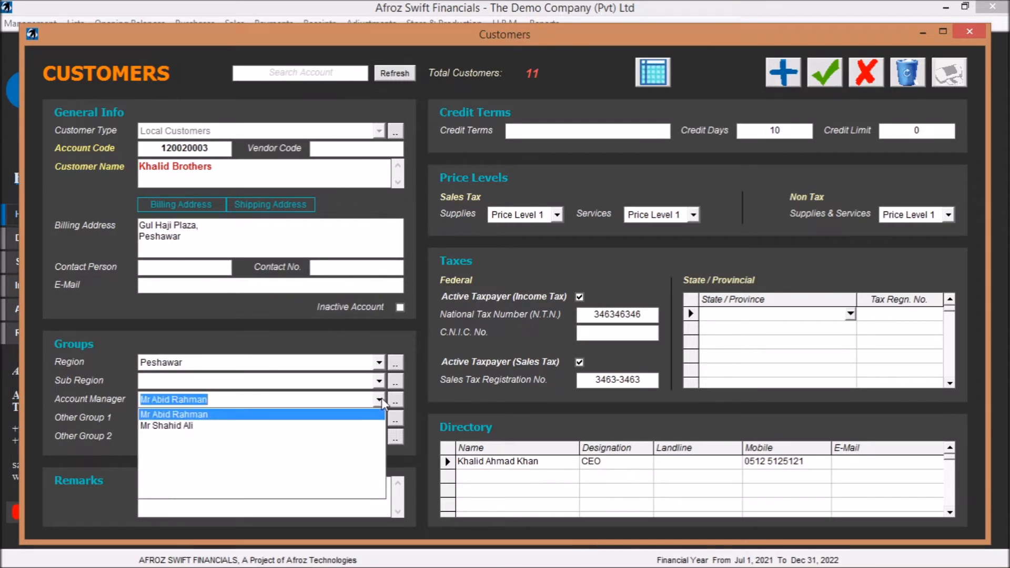
{"action": "left_click", "coordinate": [380, 399]}
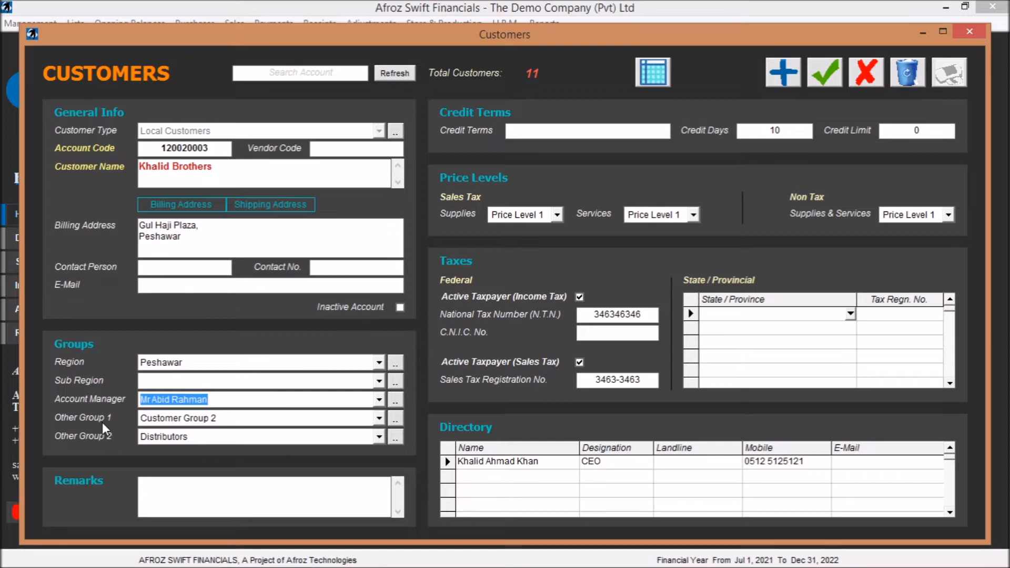
- Add a customer group named "sample group" and select it as Other Group 1 for Khalid Brothers
{"action": "left_click", "coordinate": [378, 418]}
{"action": "left_click", "coordinate": [379, 420]}
{"action": "left_click", "coordinate": [395, 420]}
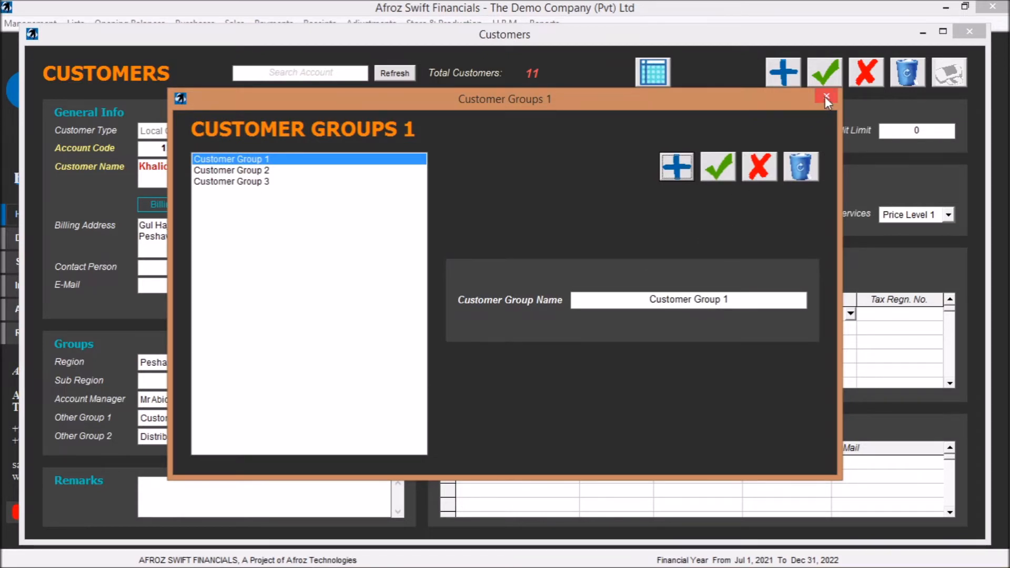
{"action": "left_click", "coordinate": [676, 166]}
{"action": "type", "text": "ddfergrth"}
{"action": "key", "text": "BackSpace"}
{"action": "key", "text": "BackSpace"}
{"action": "key", "text": "BackSpace"}
{"action": "key", "text": "BackSpace"}
{"action": "key", "text": "BackSpace"}
{"action": "key", "text": "BackSpace"}
{"action": "key", "text": "BackSpace"}
{"action": "key", "text": "BackSpace"}
{"action": "key", "text": "BackSpace"}
{"action": "type", "text": "sample group"}
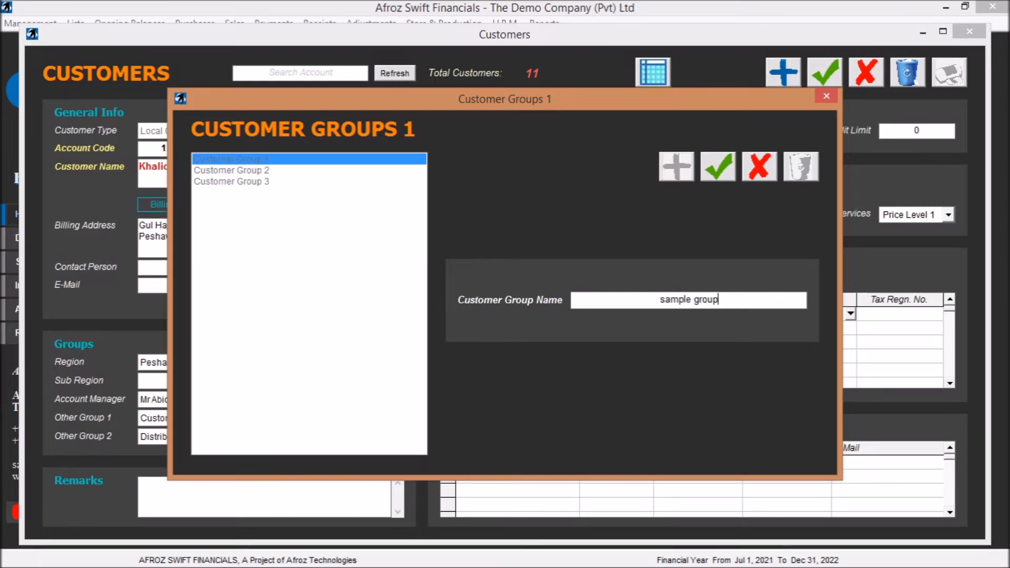
{"action": "left_click", "coordinate": [711, 171]}
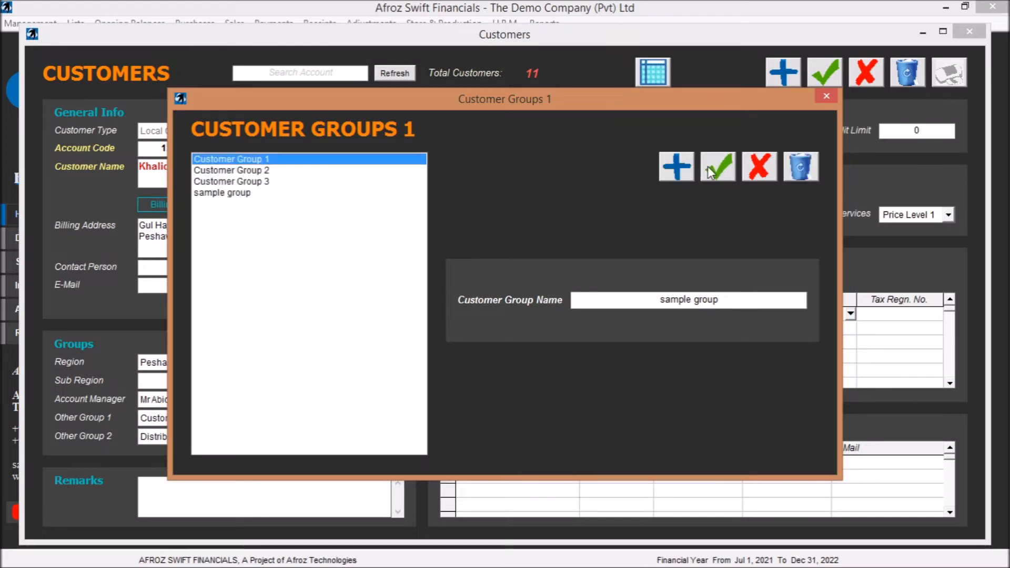
{"action": "left_click", "coordinate": [827, 96]}
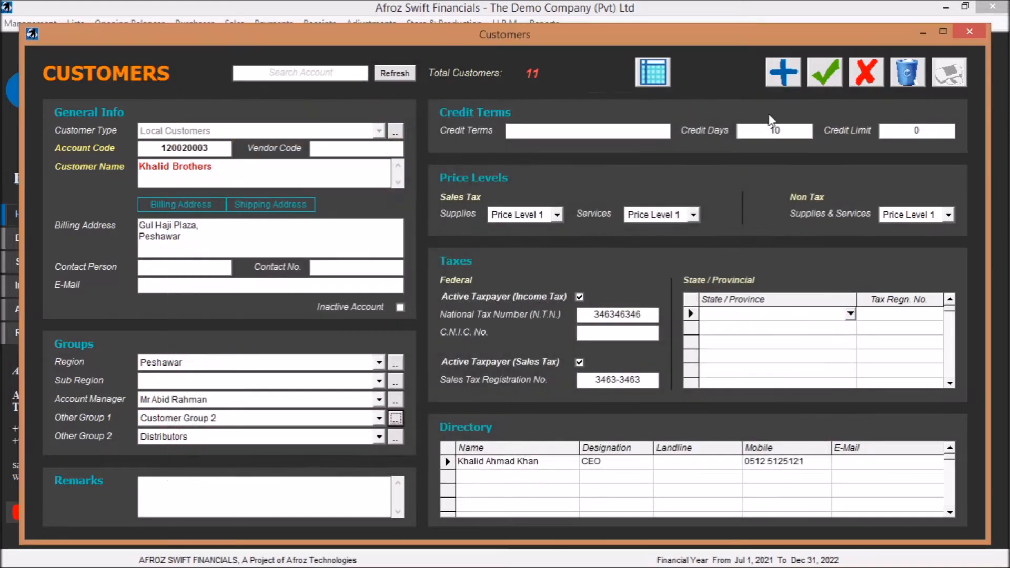
{"action": "left_click", "coordinate": [379, 419]}
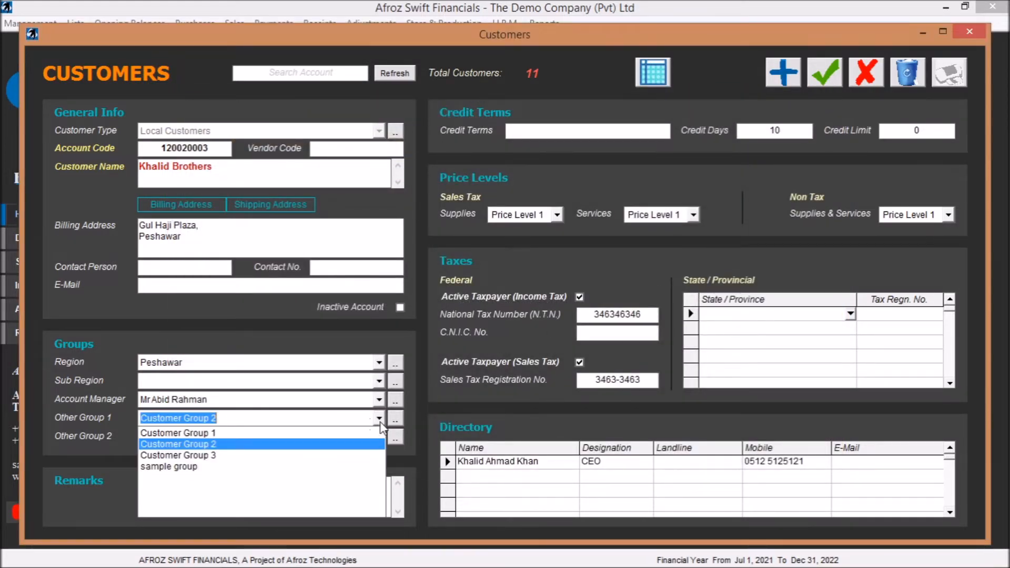
{"action": "left_click", "coordinate": [273, 467]}
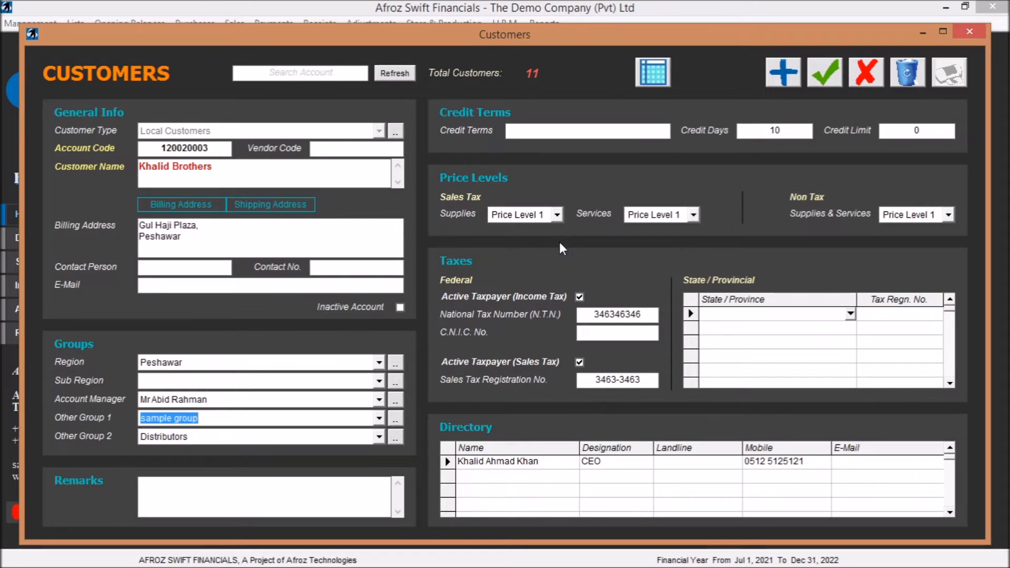
- Review the sales tax supplies price level choices for Khalid Brothers, and close the customer record
{"action": "left_click", "coordinate": [558, 217]}
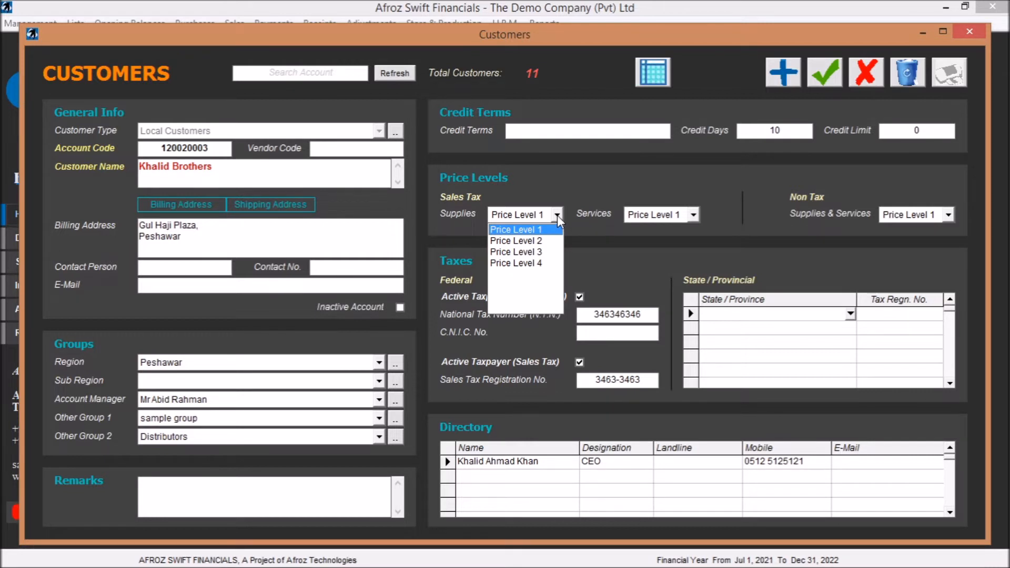
{"action": "left_click", "coordinate": [557, 215]}
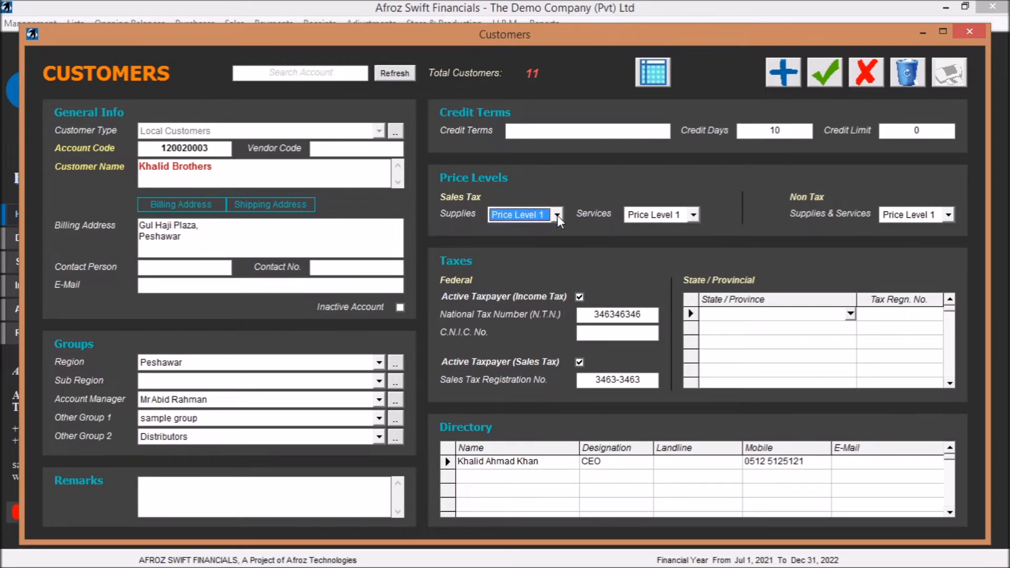
{"action": "left_click", "coordinate": [557, 215]}
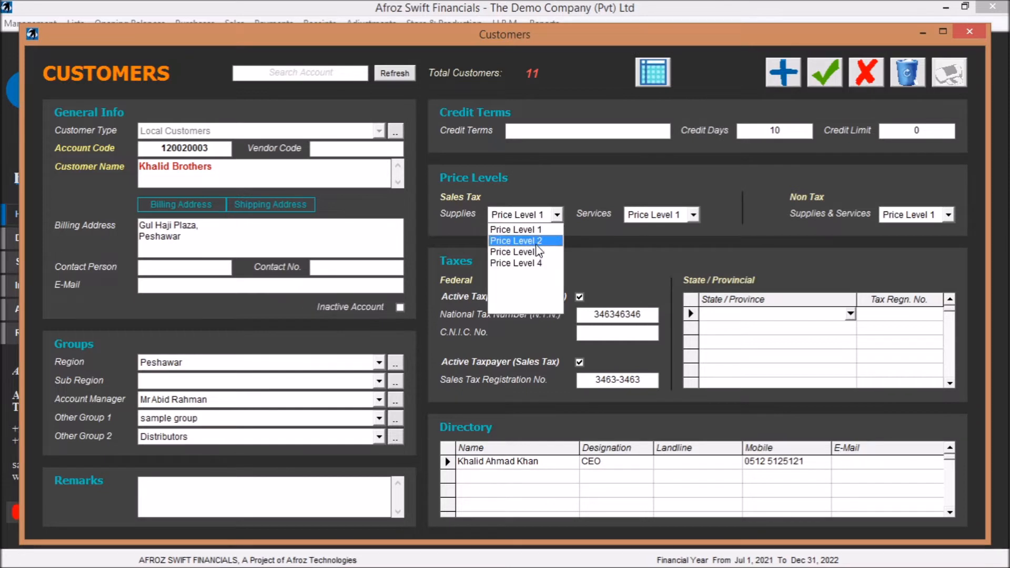
{"action": "left_click", "coordinate": [626, 171]}
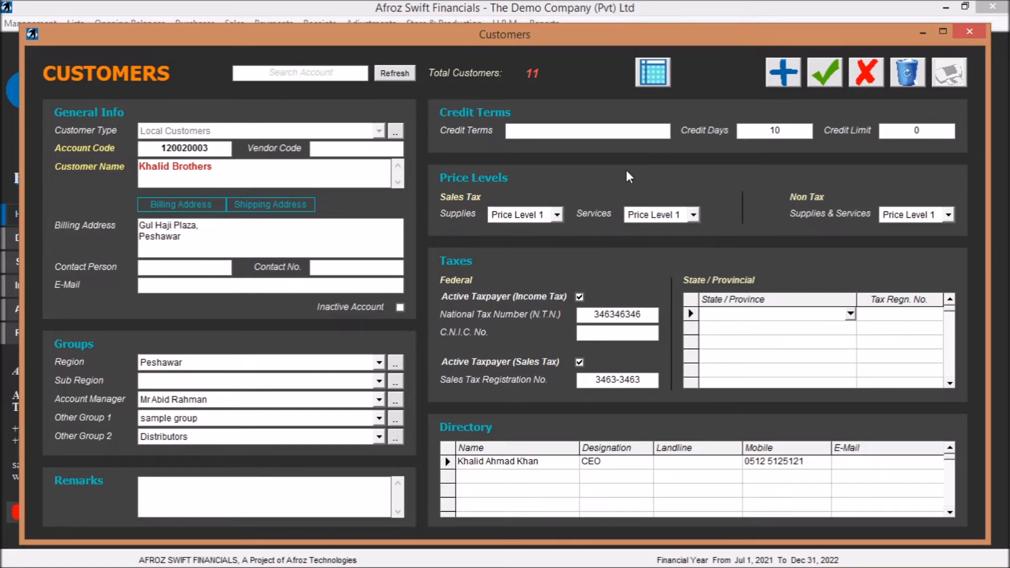
{"action": "left_click", "coordinate": [974, 30]}
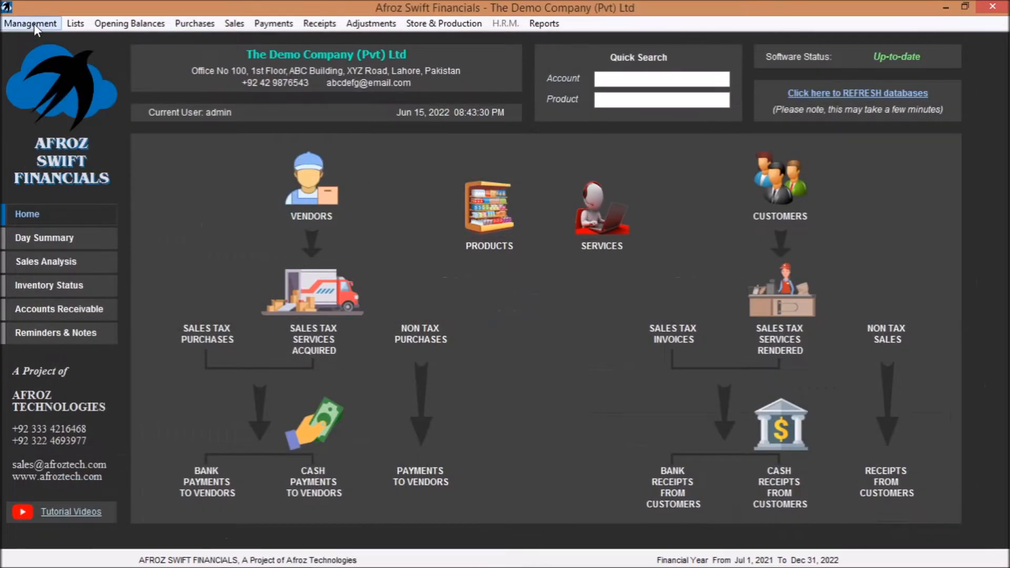
- Examine the sales tax selling price levels in the Adams Cheese product record, and close it
{"action": "left_click", "coordinate": [71, 21]}
{"action": "left_click", "coordinate": [162, 228]}
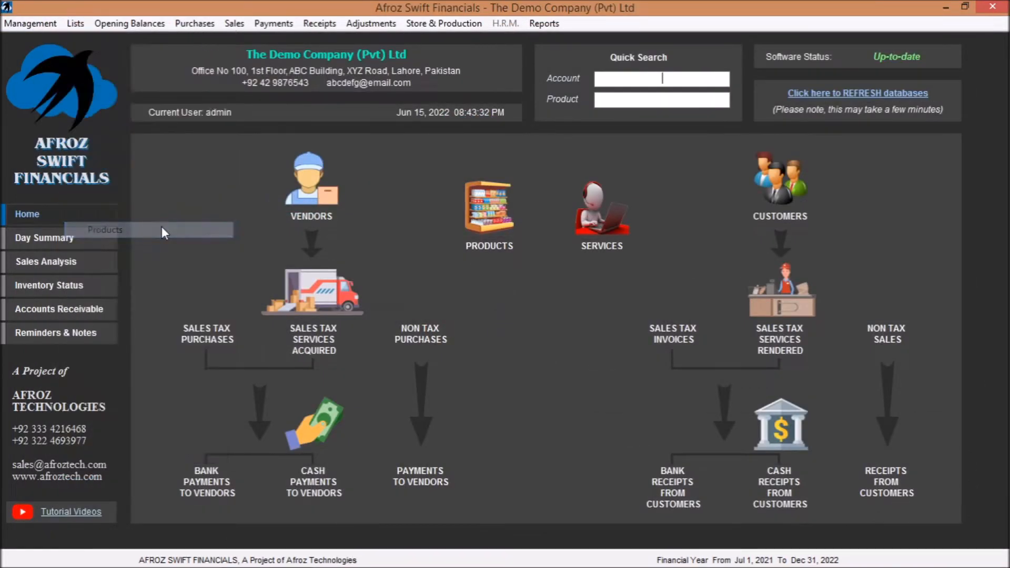
{"action": "left_click", "coordinate": [474, 149]}
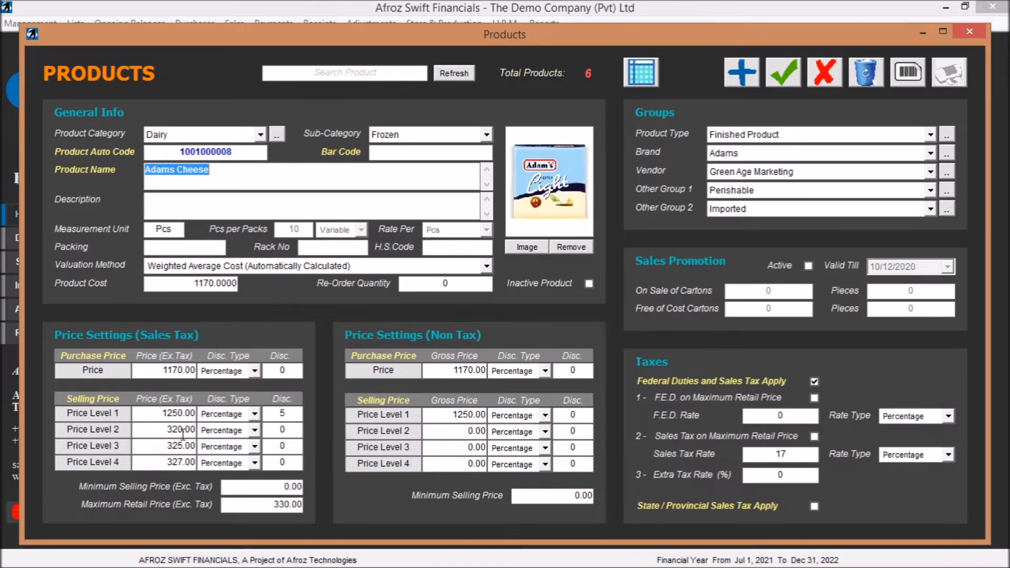
{"action": "left_click", "coordinate": [157, 447]}
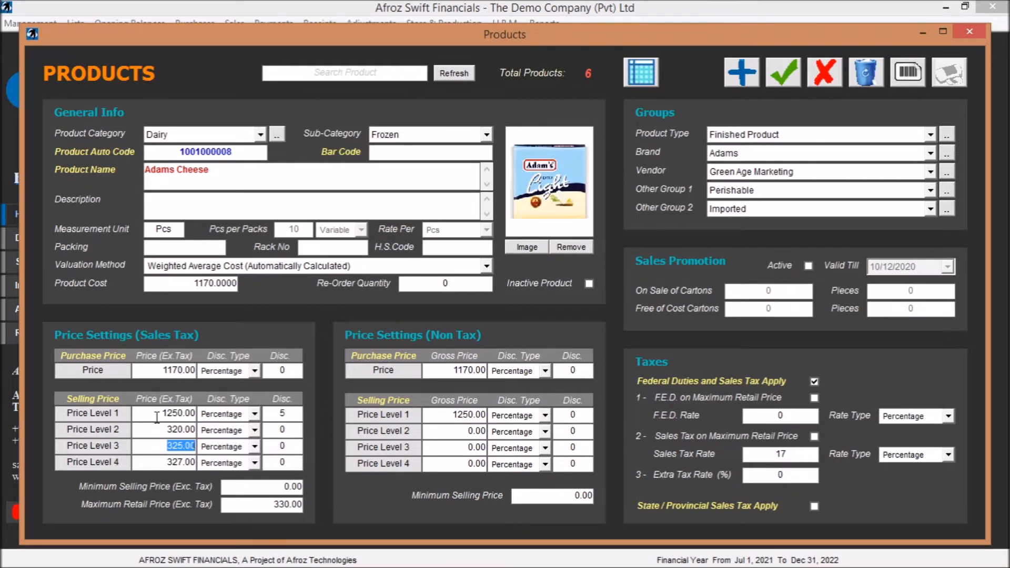
{"action": "left_click", "coordinate": [165, 431]}
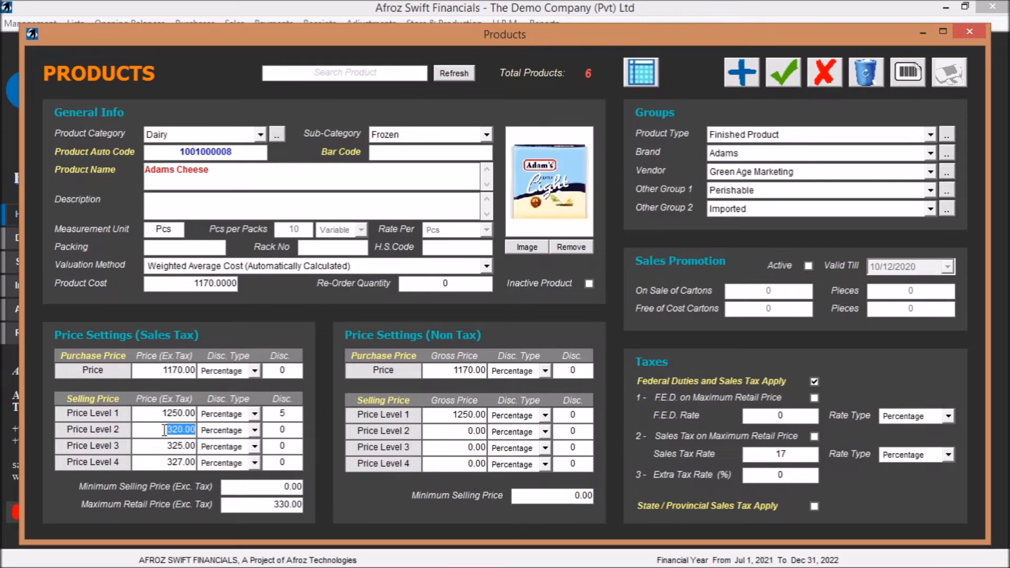
{"action": "left_click", "coordinate": [968, 30]}
- Examine the City Associates customer record, including its price levels and taxes, and close it
{"action": "left_click", "coordinate": [75, 24]}
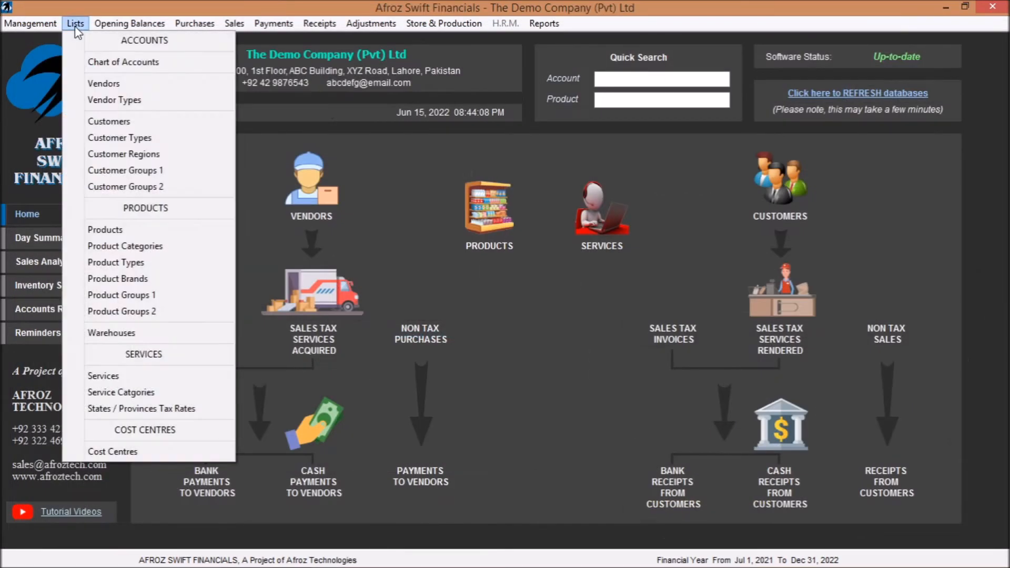
{"action": "left_click", "coordinate": [122, 122]}
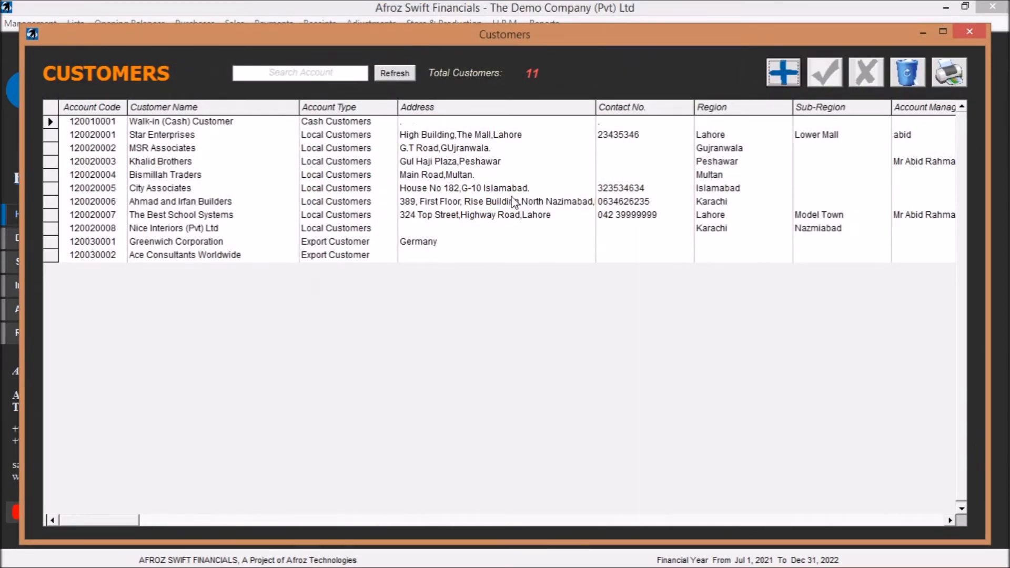
{"action": "double_click", "coordinate": [484, 190]}
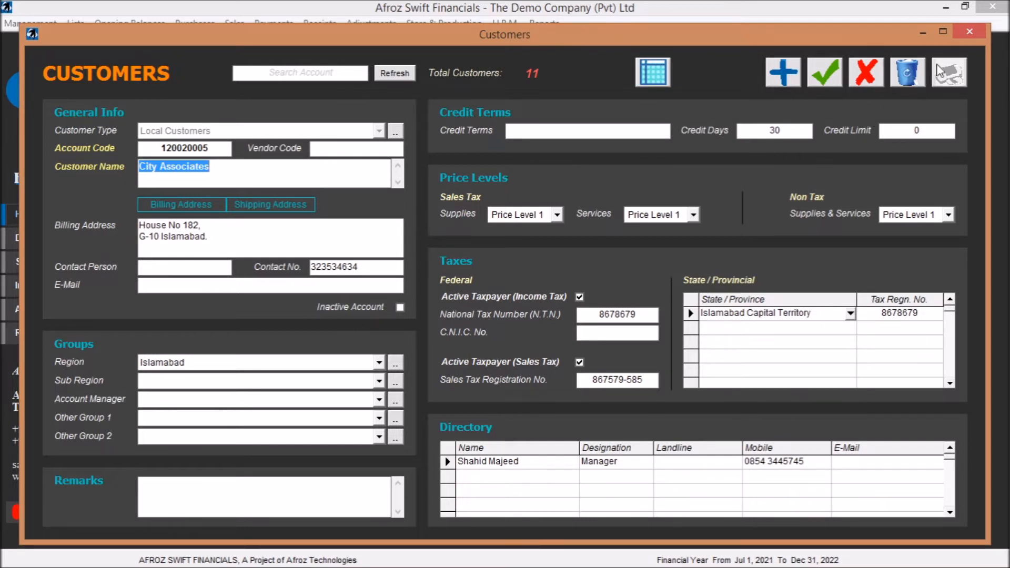
{"action": "left_click", "coordinate": [972, 29]}
- Search the products list for "lemon", and restore the full list
{"action": "left_click", "coordinate": [76, 23]}
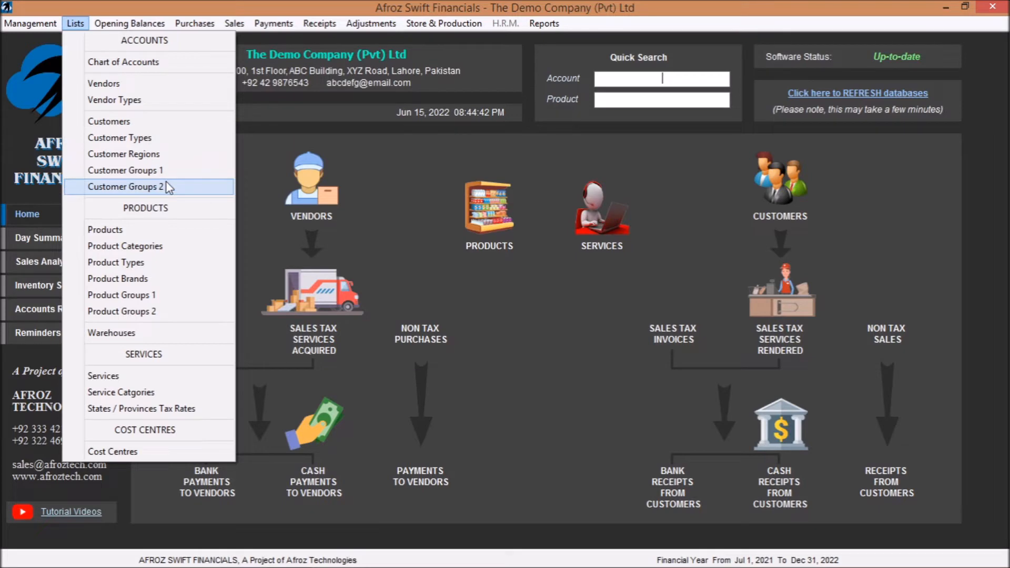
{"action": "left_click", "coordinate": [150, 230]}
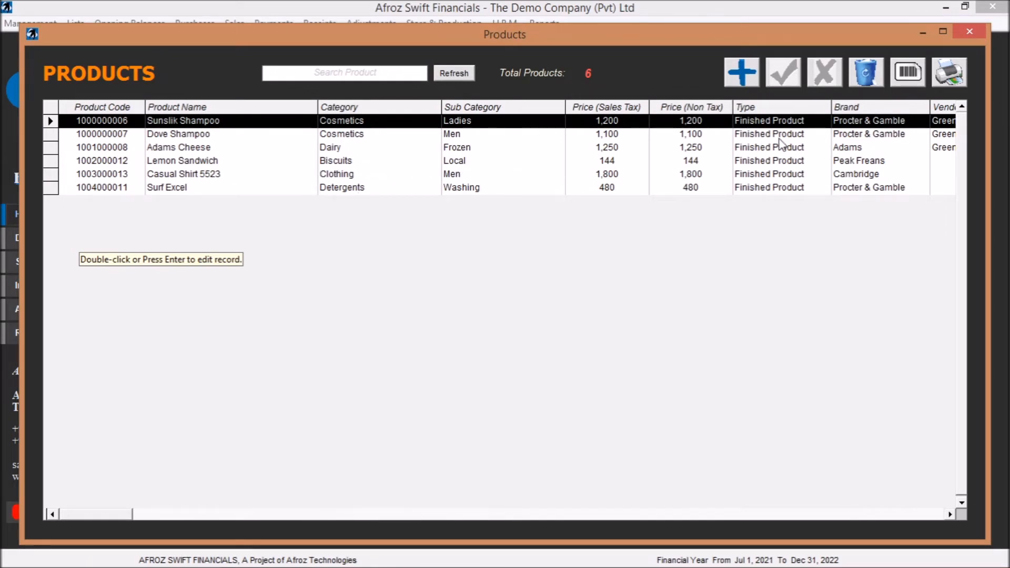
{"action": "left_click", "coordinate": [392, 75]}
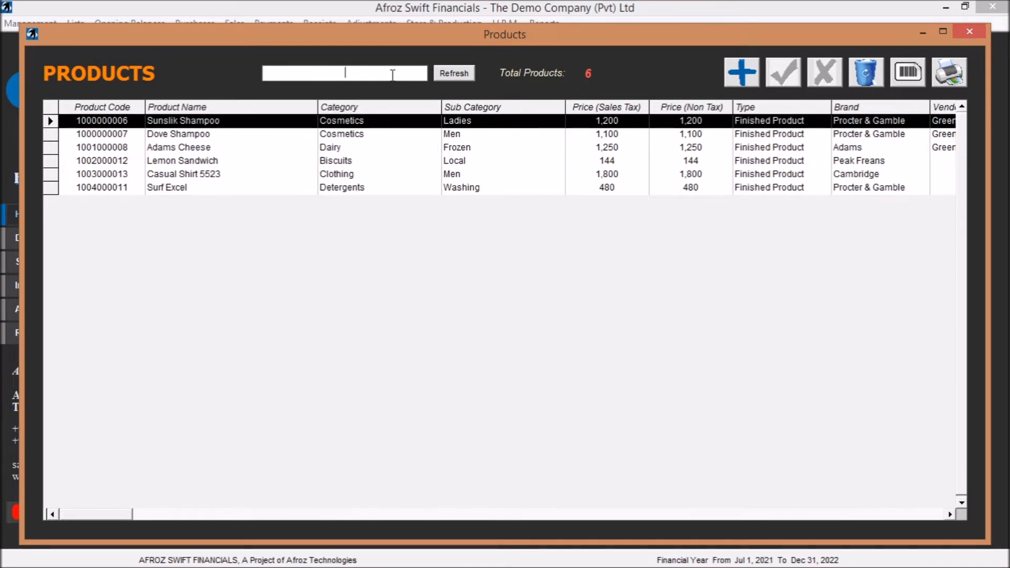
{"action": "type", "text": "lemon"}
{"action": "left_click", "coordinate": [456, 74]}
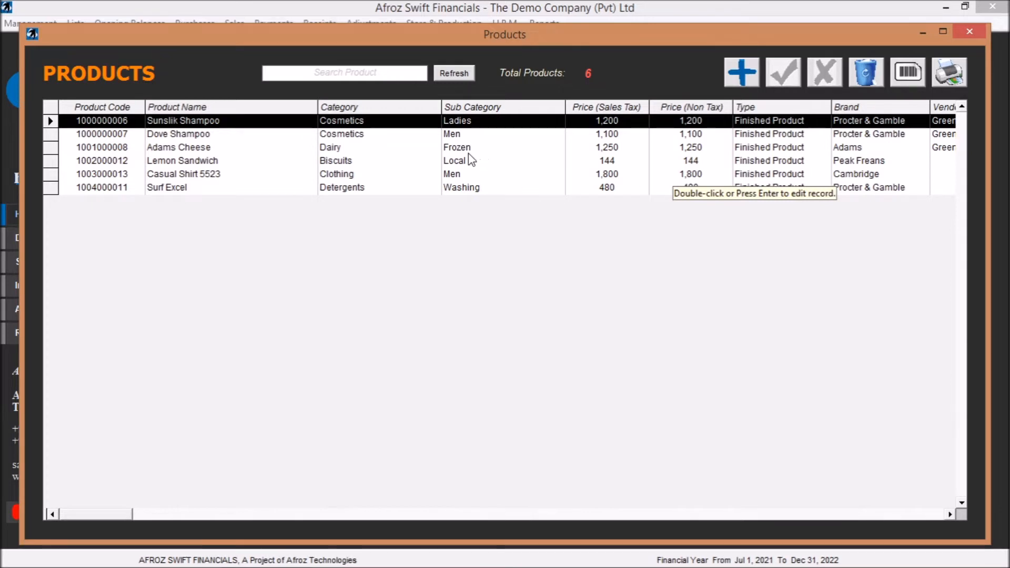
- Examine the product category and sub-category choices in the Dove Shampoo record
{"action": "double_click", "coordinate": [457, 135]}
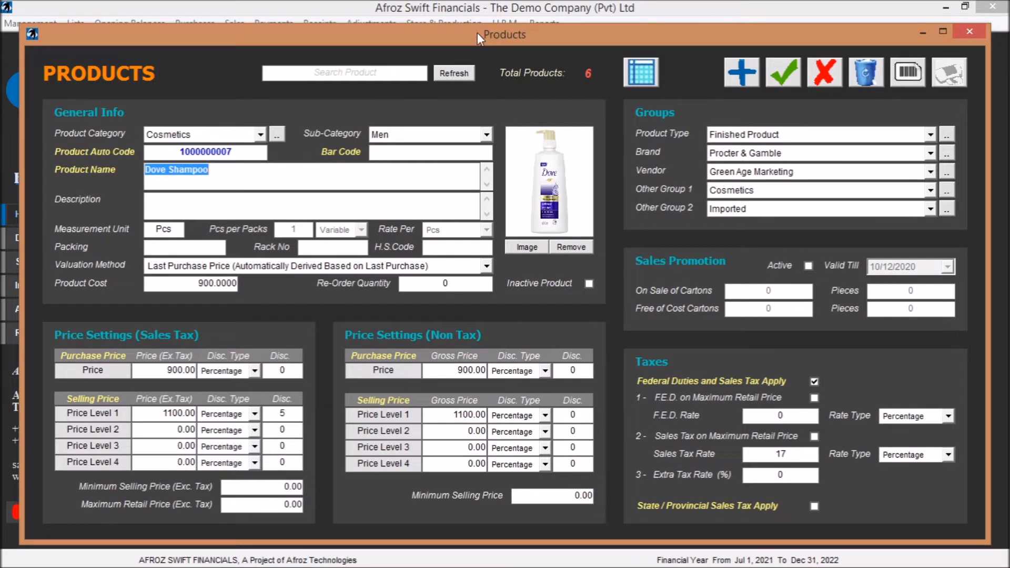
{"action": "left_click", "coordinate": [261, 135]}
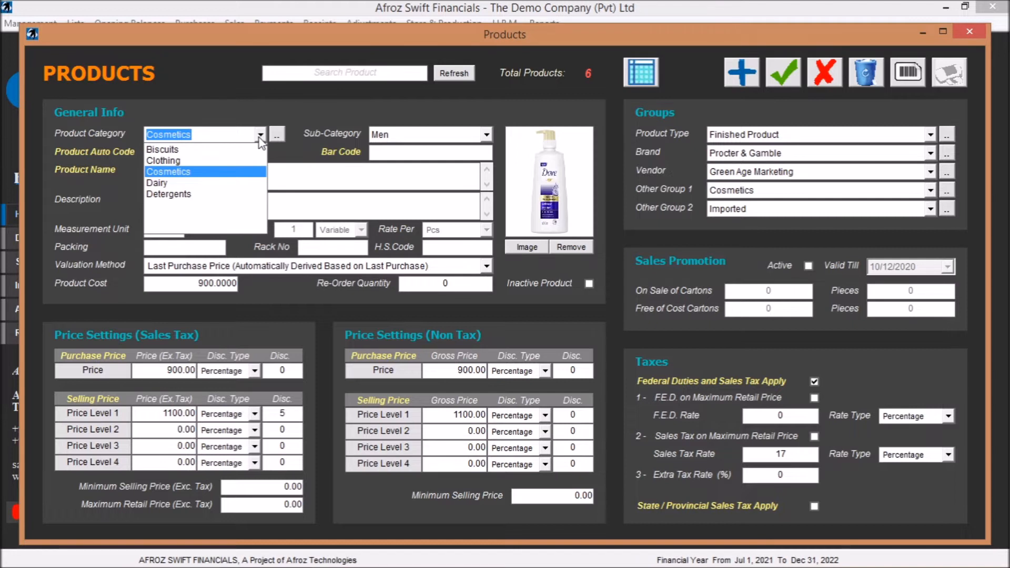
{"action": "left_click", "coordinate": [259, 137]}
{"action": "left_click", "coordinate": [485, 136]}
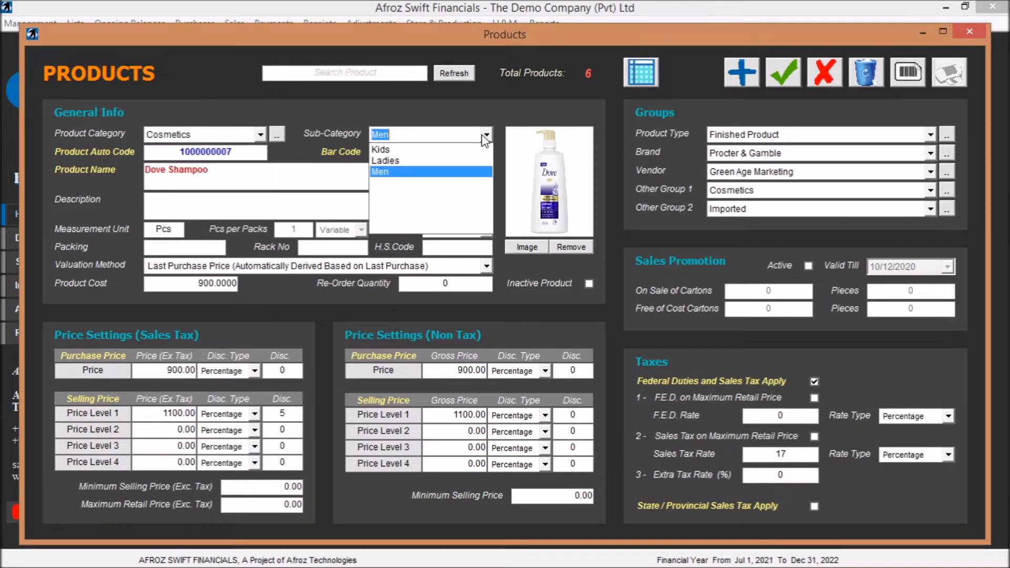
{"action": "left_click", "coordinate": [485, 137]}
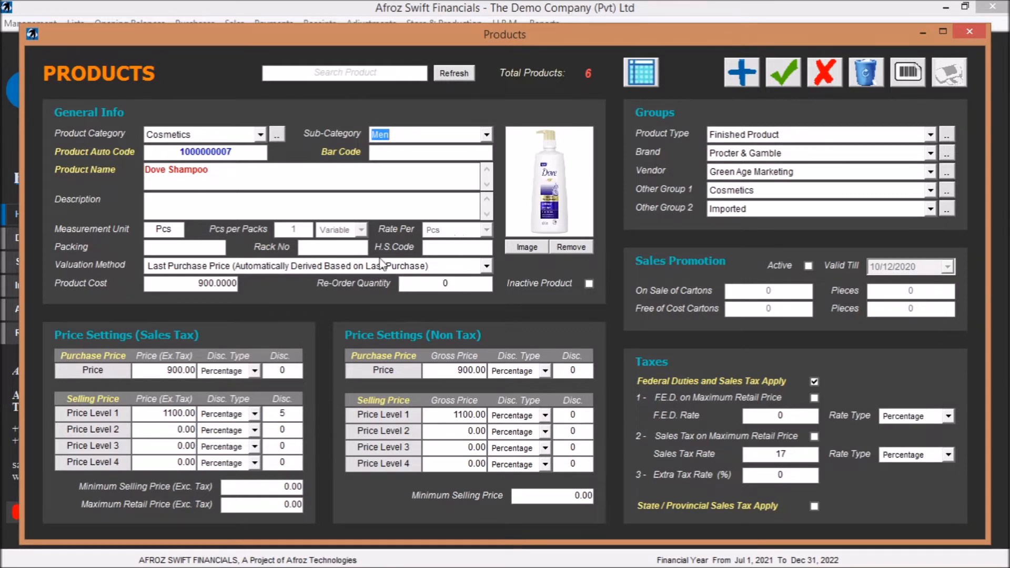
- Examine the valuation method, product type, brand and vendor choices in the Dove Shampoo record
{"action": "left_click", "coordinate": [487, 266]}
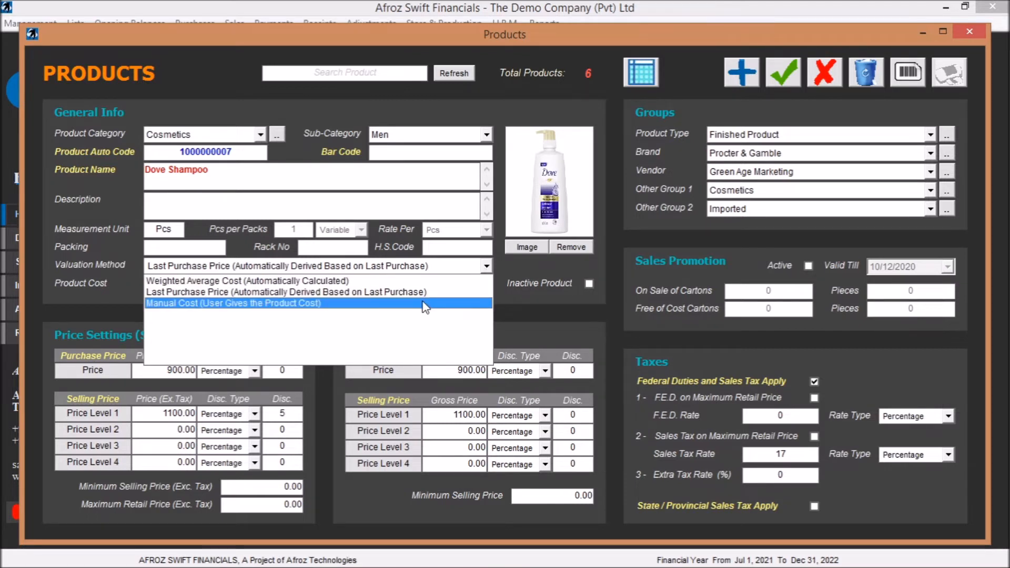
{"action": "left_click", "coordinate": [529, 300]}
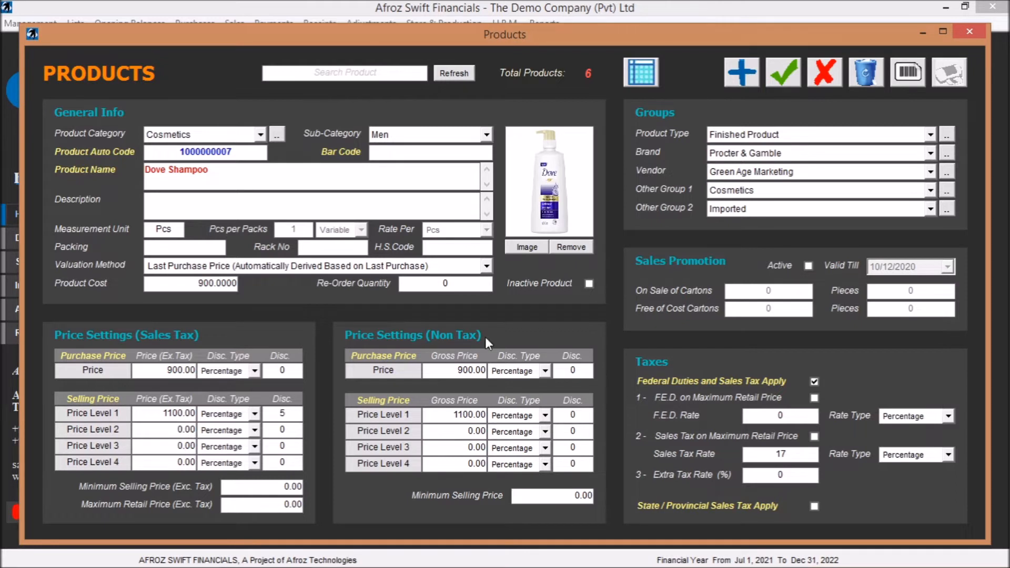
{"action": "left_click", "coordinate": [930, 135]}
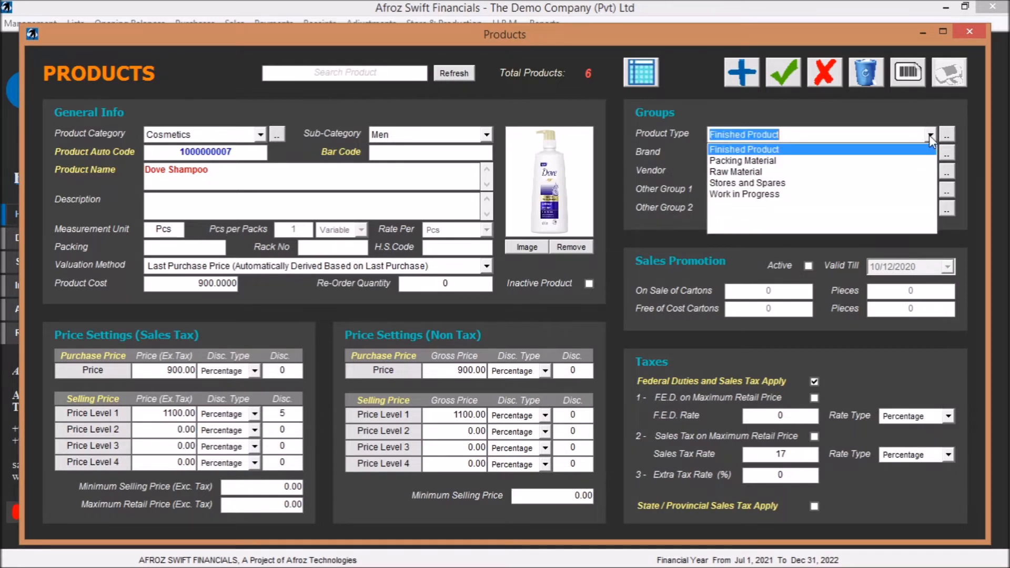
{"action": "left_click", "coordinate": [929, 134]}
{"action": "left_click", "coordinate": [930, 154]}
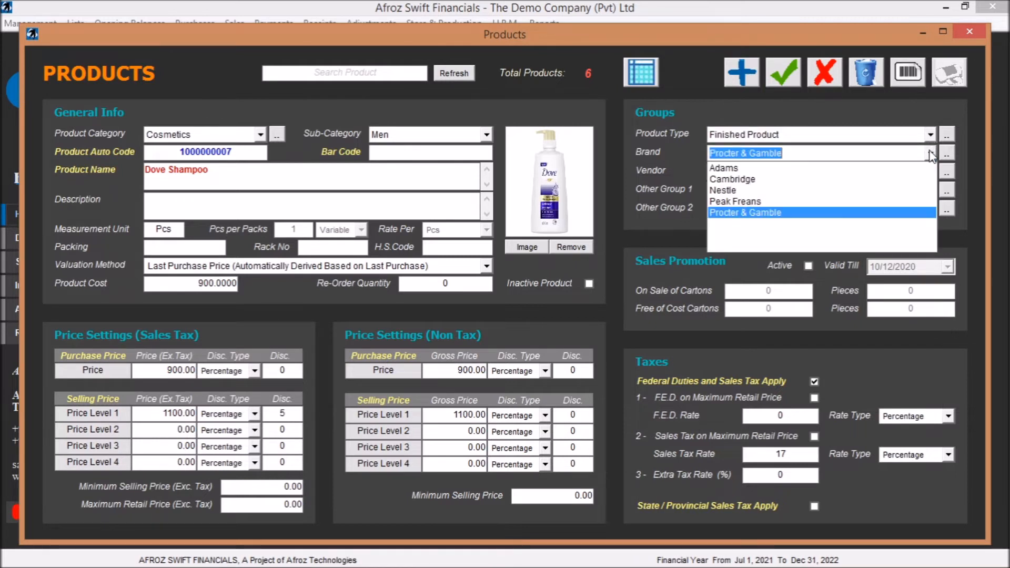
{"action": "left_click", "coordinate": [930, 153]}
{"action": "left_click", "coordinate": [930, 172]}
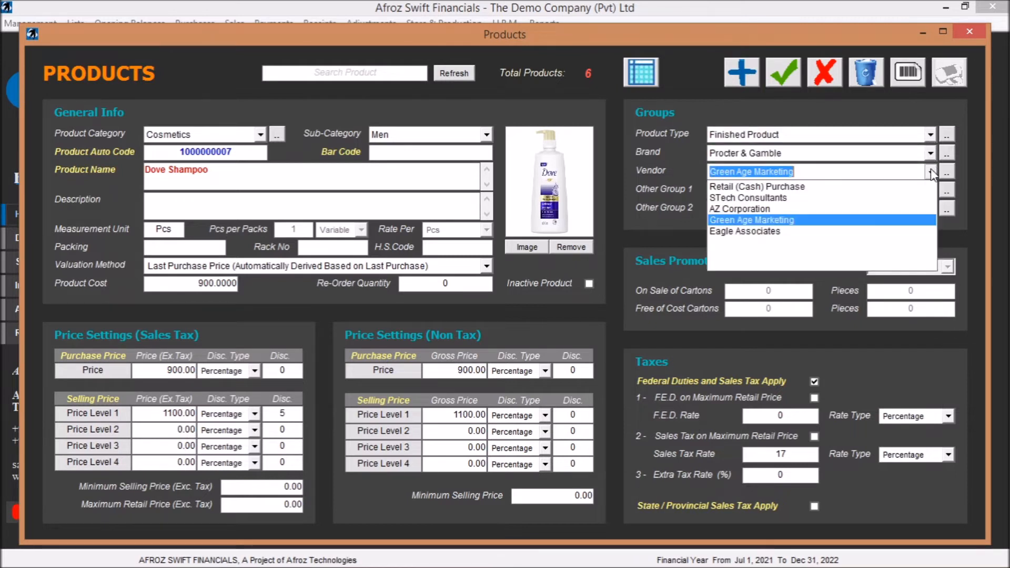
{"action": "left_click", "coordinate": [930, 172]}
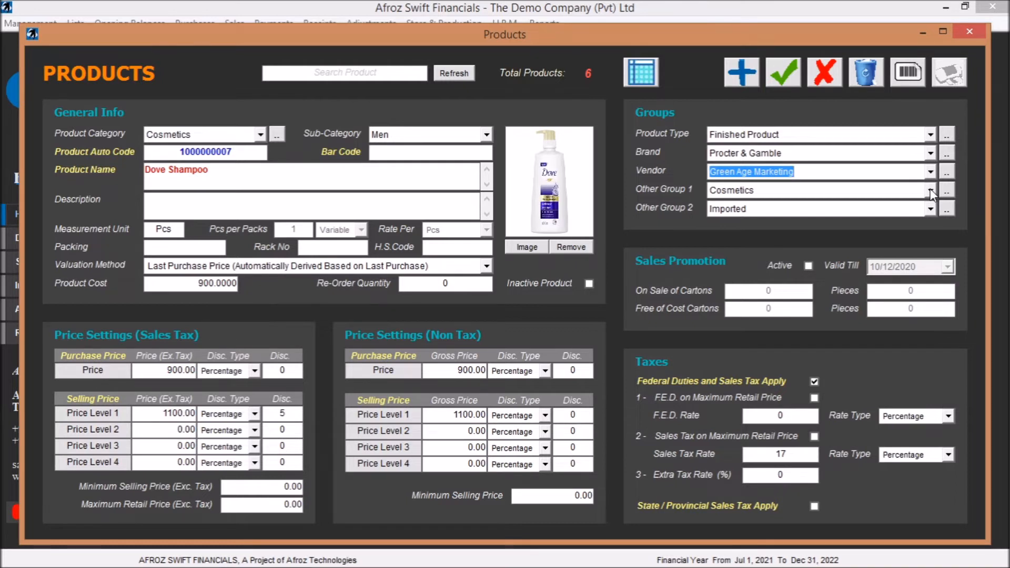
- Examine the two other-group choices and the tax settings of the Dove Shampoo record, and close it
{"action": "left_click", "coordinate": [930, 192]}
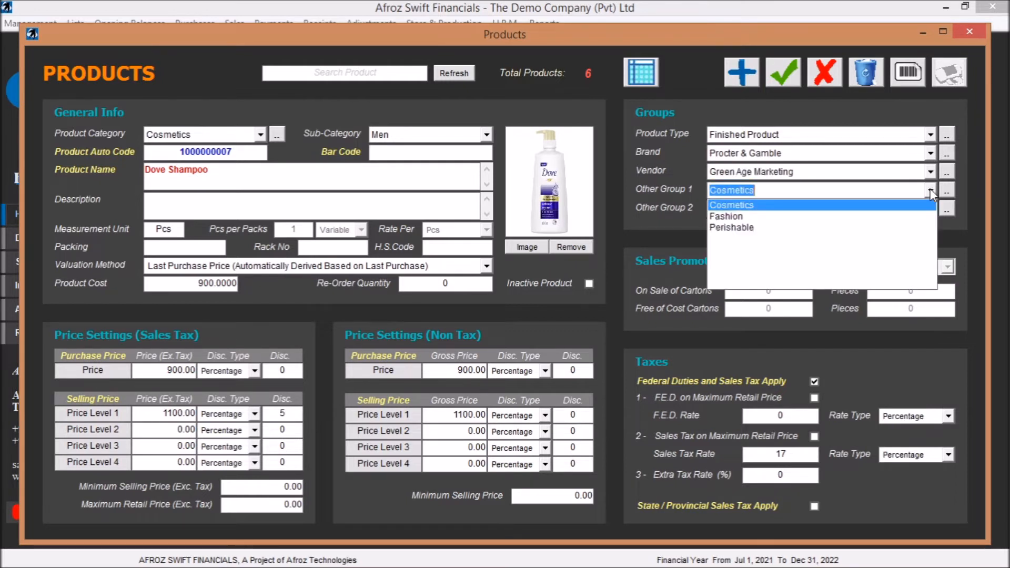
{"action": "left_click", "coordinate": [930, 190]}
{"action": "left_click", "coordinate": [930, 210]}
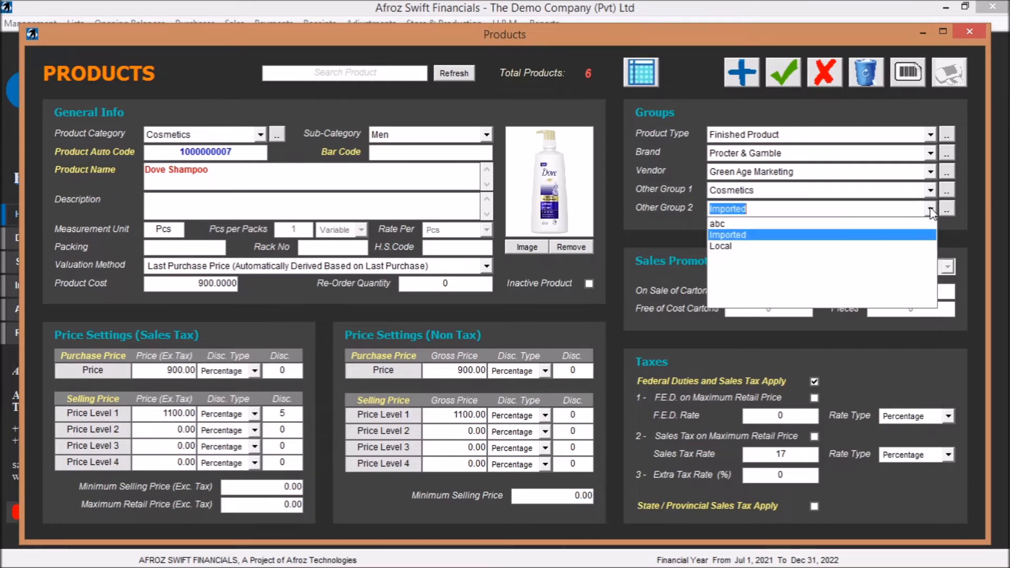
{"action": "left_click", "coordinate": [930, 210]}
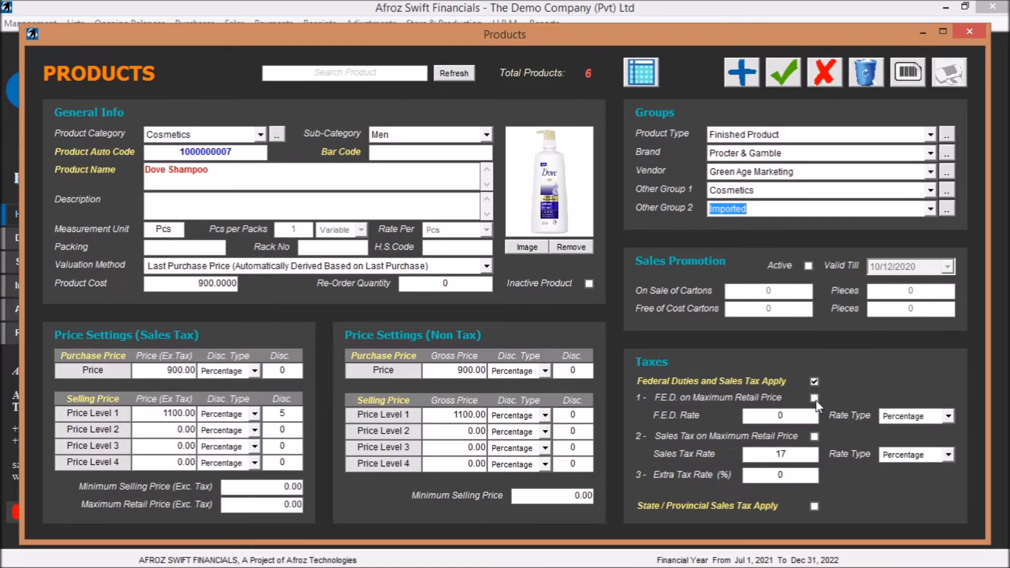
{"action": "left_click", "coordinate": [815, 437]}
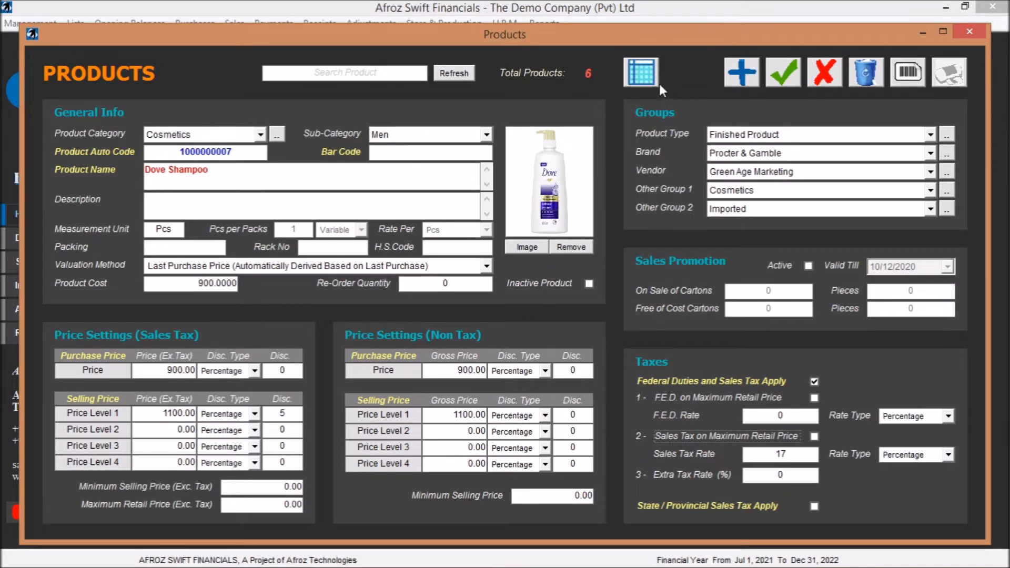
{"action": "left_click", "coordinate": [970, 32]}
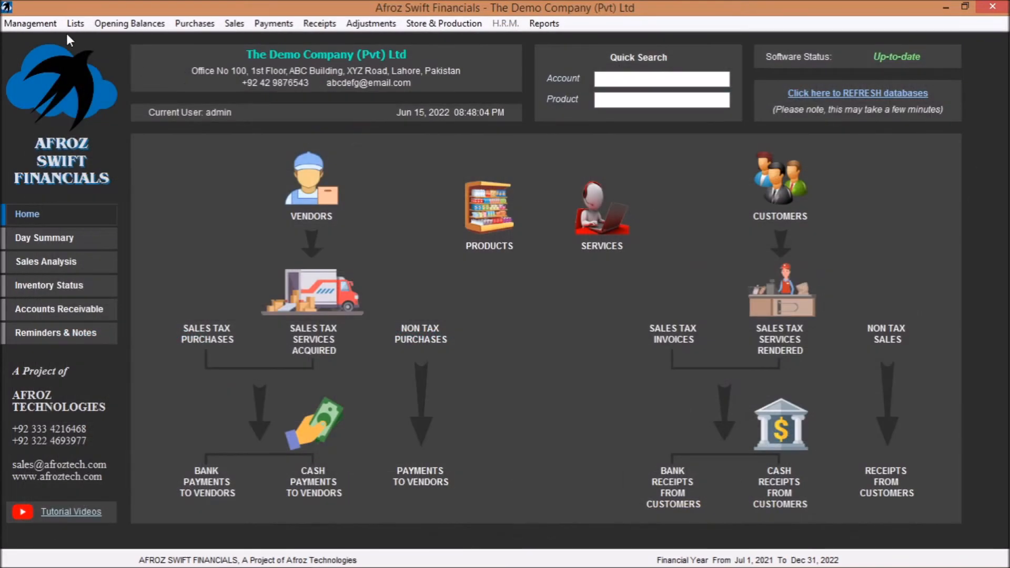
- Open the federal Sales Tax Invoices form and go to the invoice with serial number 5
{"action": "left_click", "coordinate": [75, 24]}
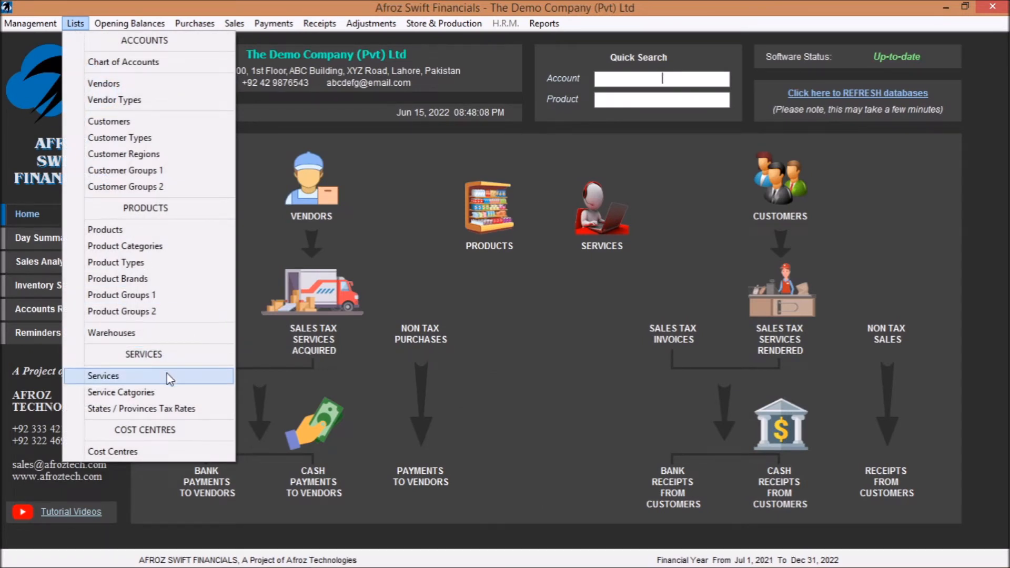
{"action": "mouse_move", "coordinate": [129, 23]}
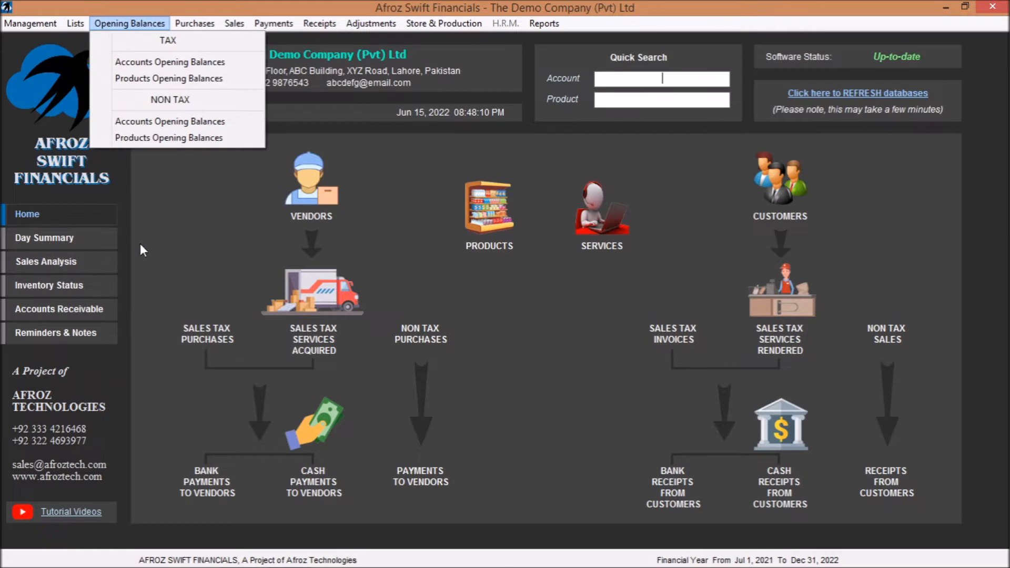
{"action": "mouse_move", "coordinate": [75, 23]}
{"action": "mouse_move", "coordinate": [193, 28]}
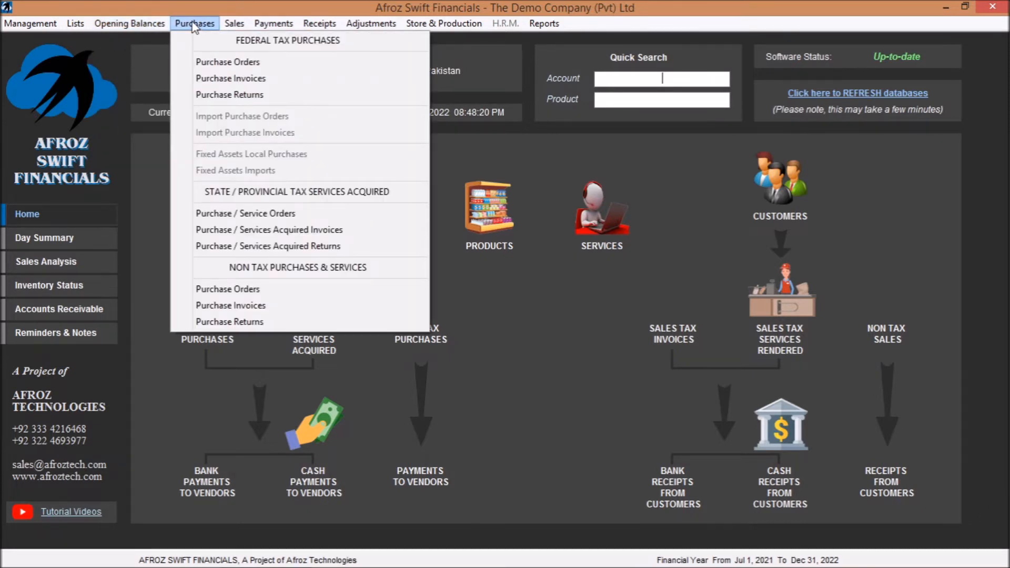
{"action": "mouse_move", "coordinate": [234, 28]}
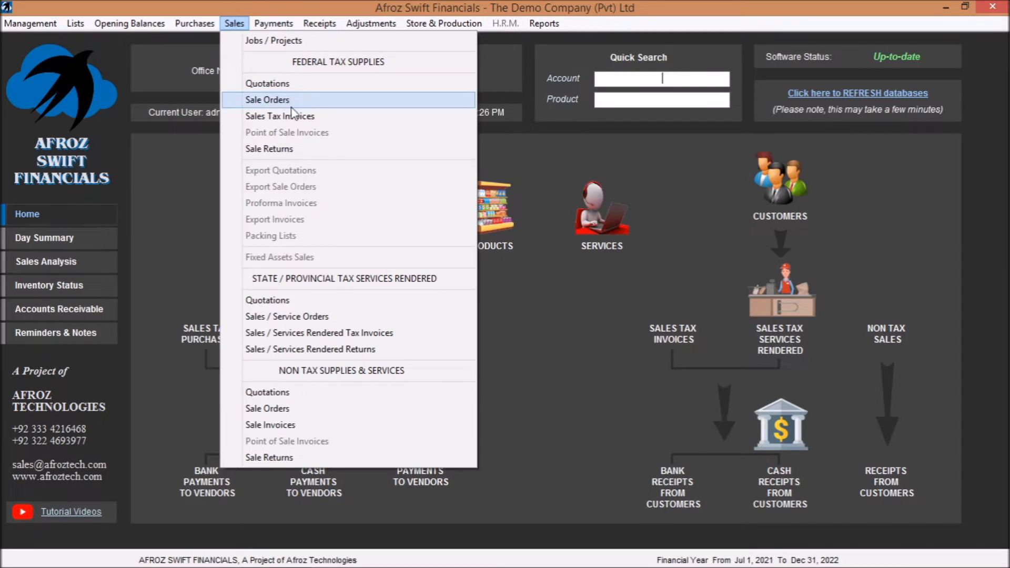
{"action": "left_click", "coordinate": [304, 117]}
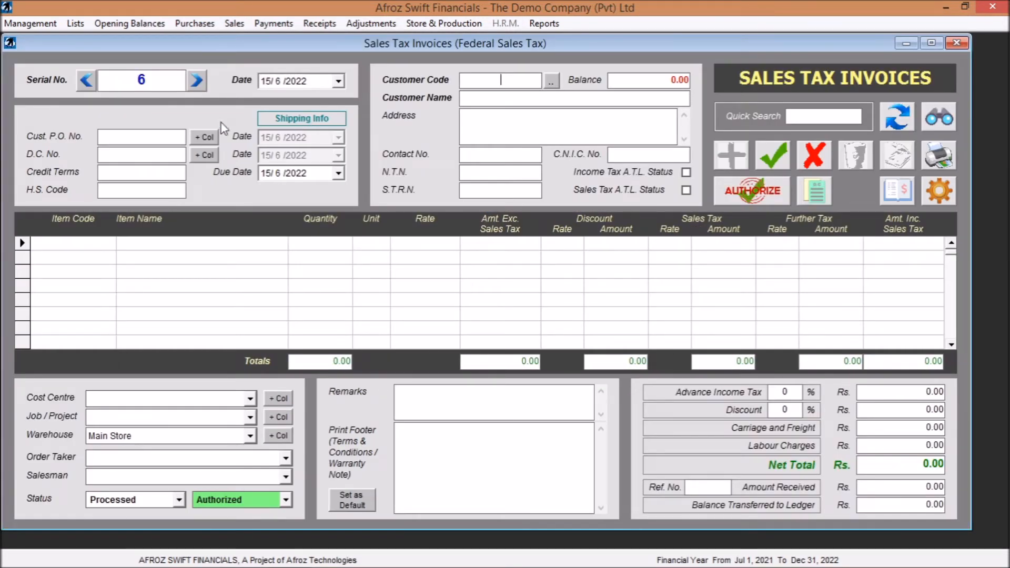
{"action": "left_click", "coordinate": [88, 82]}
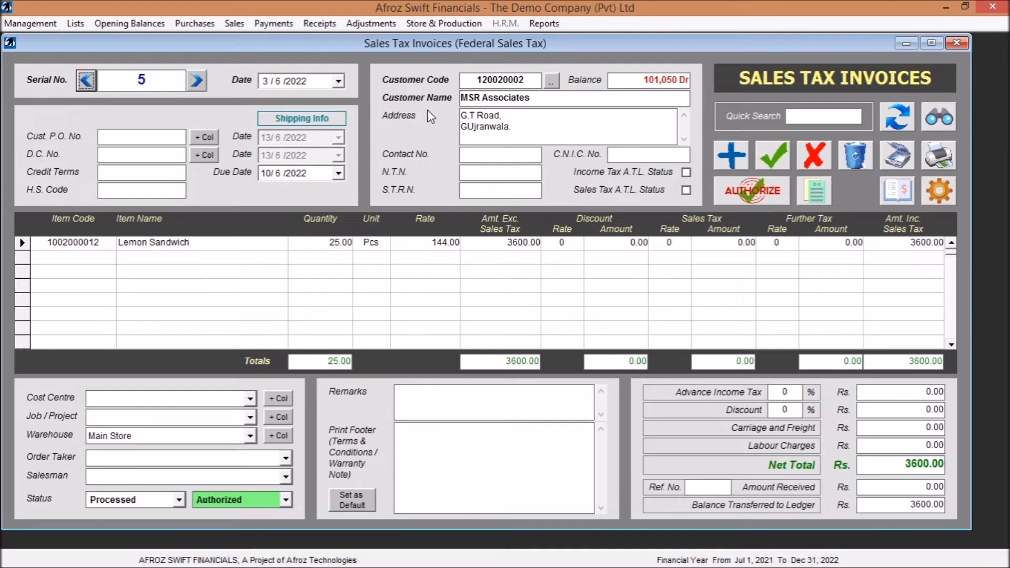
- Examine the customer, purchase order and shipping fields of invoice 5, ending on the basic information
{"action": "double_click", "coordinate": [523, 77]}
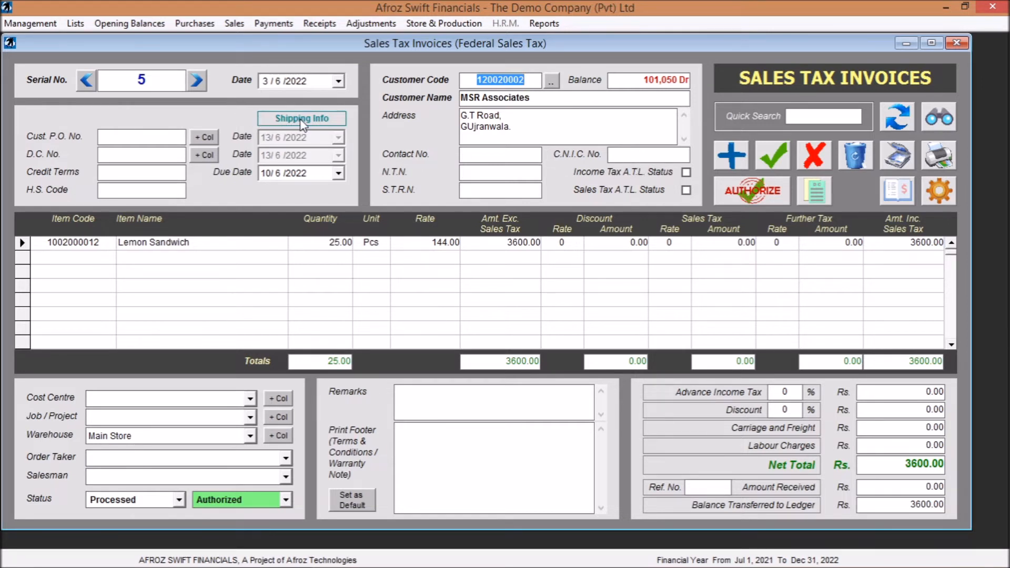
{"action": "left_click", "coordinate": [164, 139]}
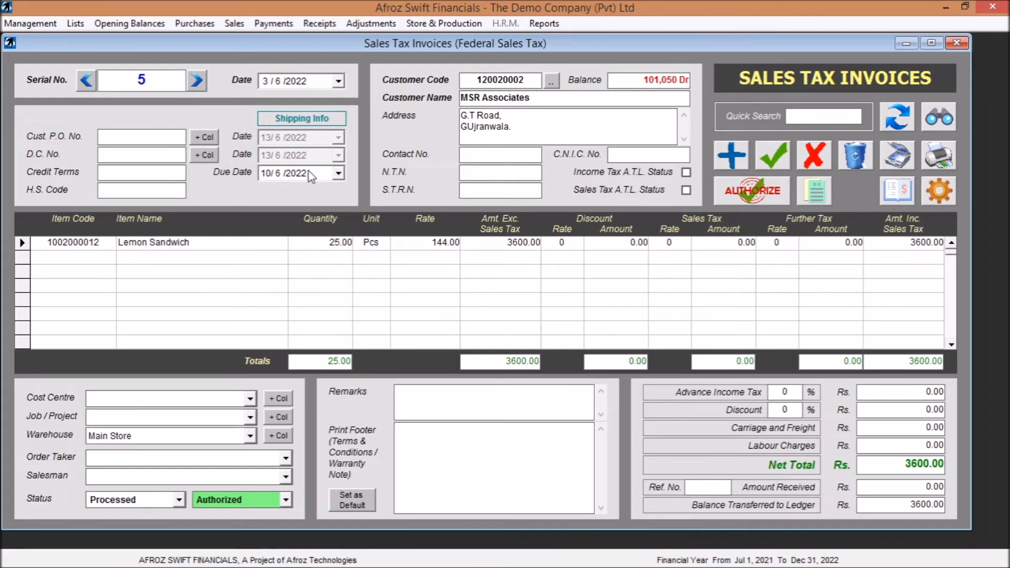
{"action": "left_click", "coordinate": [301, 121]}
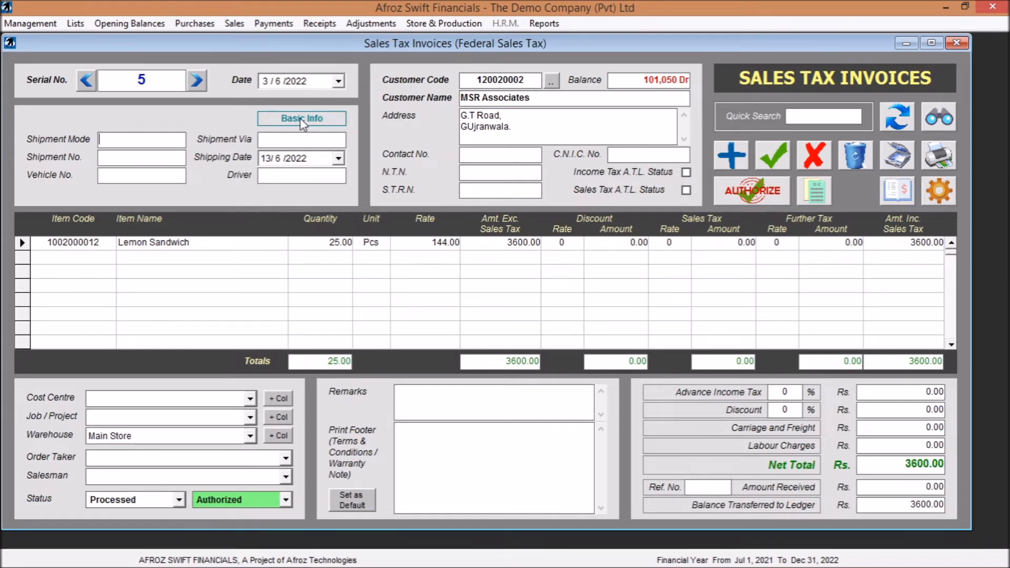
{"action": "left_click", "coordinate": [302, 120]}
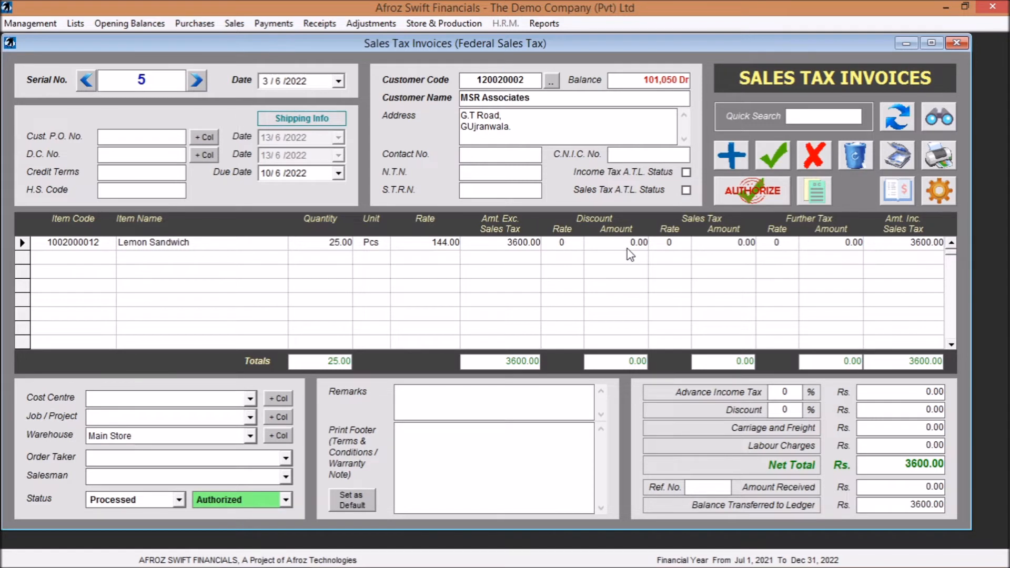
- Set the Lemon Sandwich line's discount rate to 5 and its sales tax rate to 17
{"action": "left_click", "coordinate": [569, 245]}
{"action": "type", "text": "5"}
{"action": "key", "text": "Tab"}
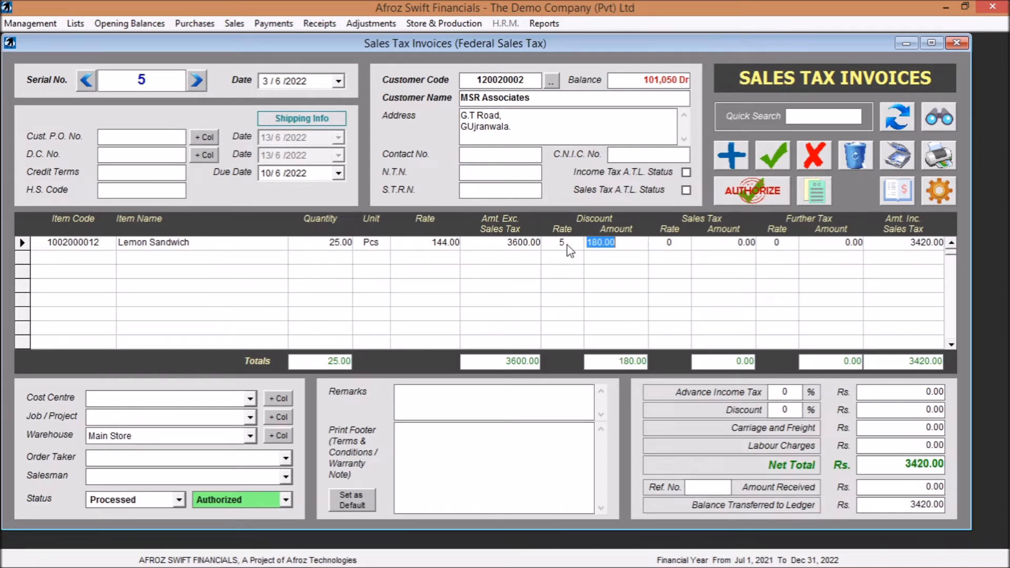
{"action": "key", "text": "Tab"}
{"action": "type", "text": "17"}
{"action": "key", "text": "Tab"}
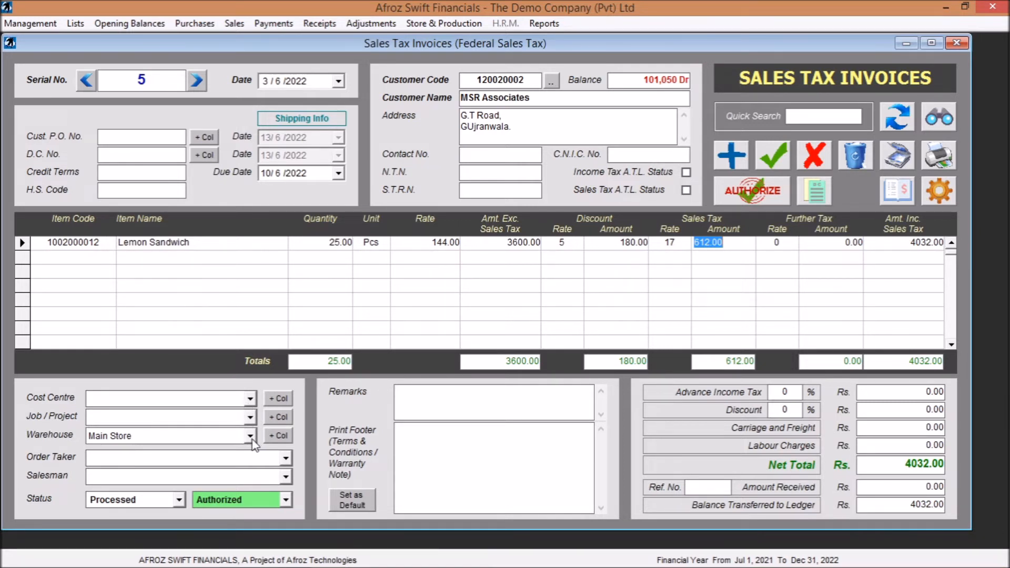
- Add a warehouse column to the invoice lines and set the Lemon Sandwich line's warehouse to Godown 1
{"action": "left_click", "coordinate": [280, 438]}
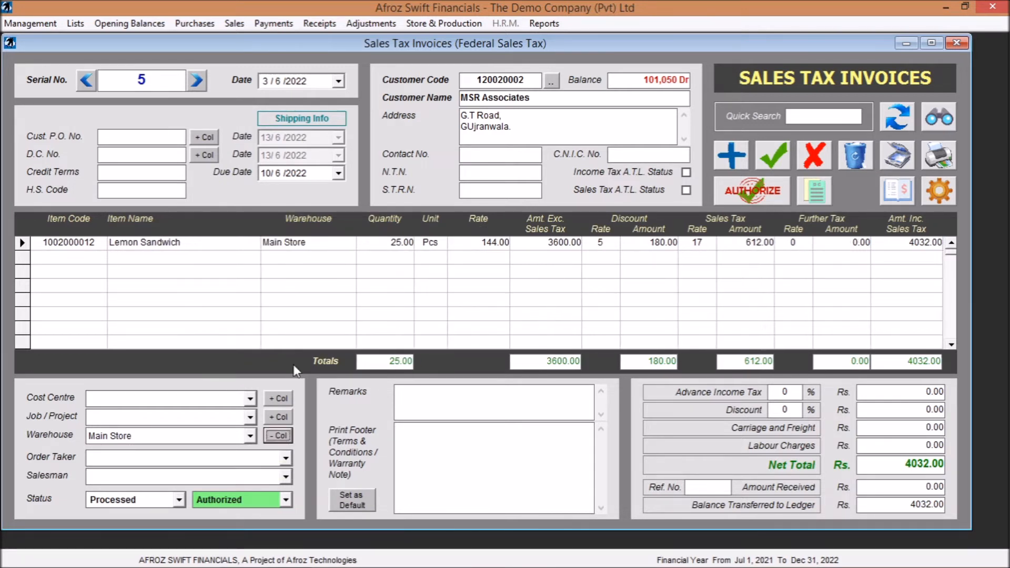
{"action": "left_click", "coordinate": [327, 243]}
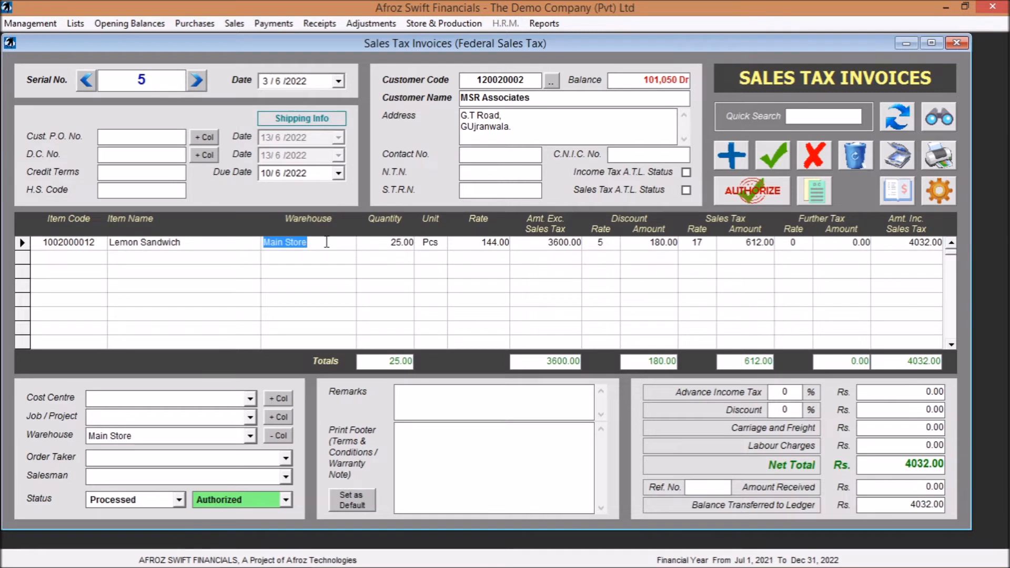
{"action": "type", "text": "1"}
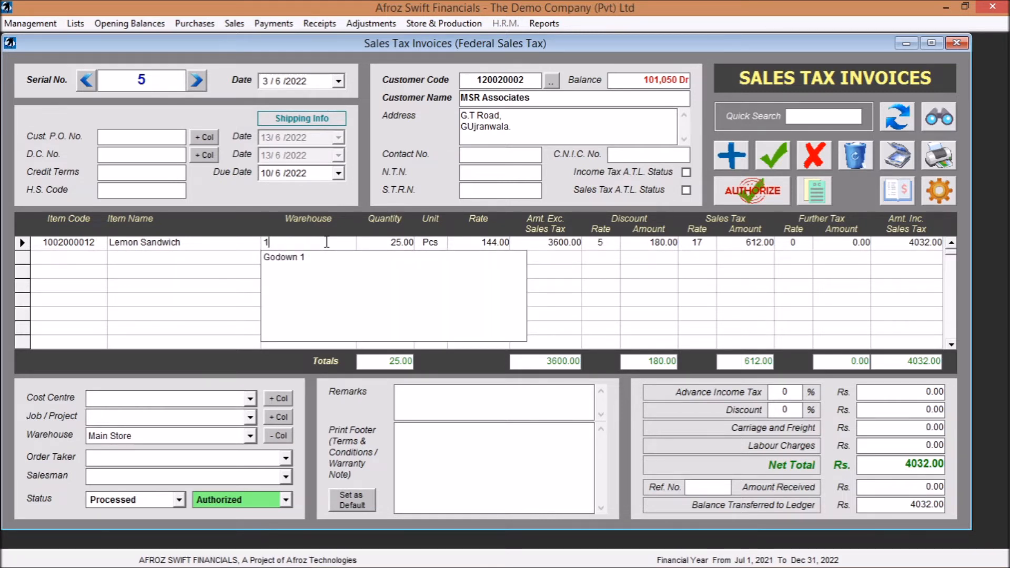
{"action": "key", "text": "Down"}
{"action": "key", "text": "Return"}
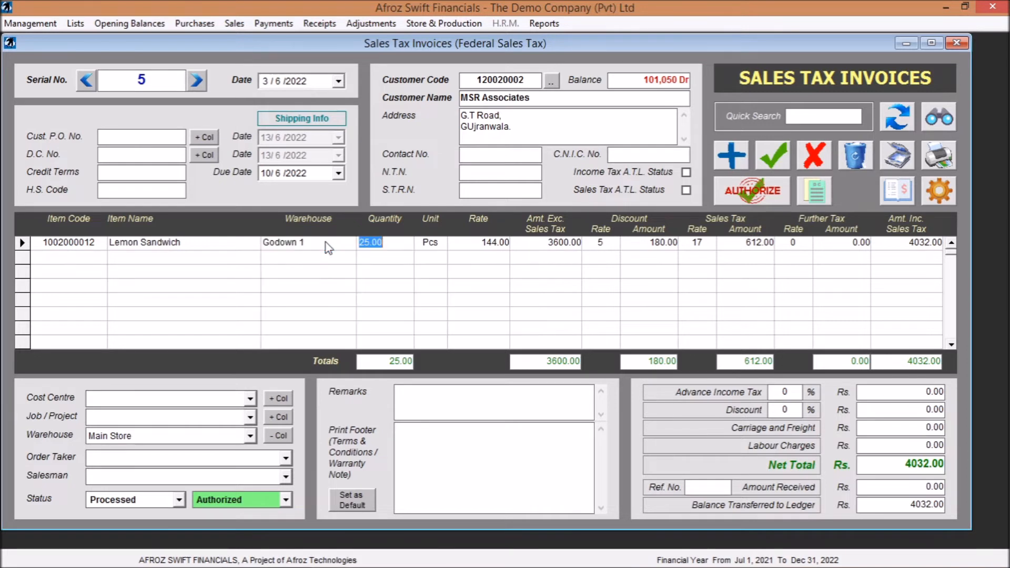
- Change the Lemon Sandwich line's warehouse to Godown 3, and discard all unsaved changes to invoice 5
{"action": "left_click", "coordinate": [326, 242]}
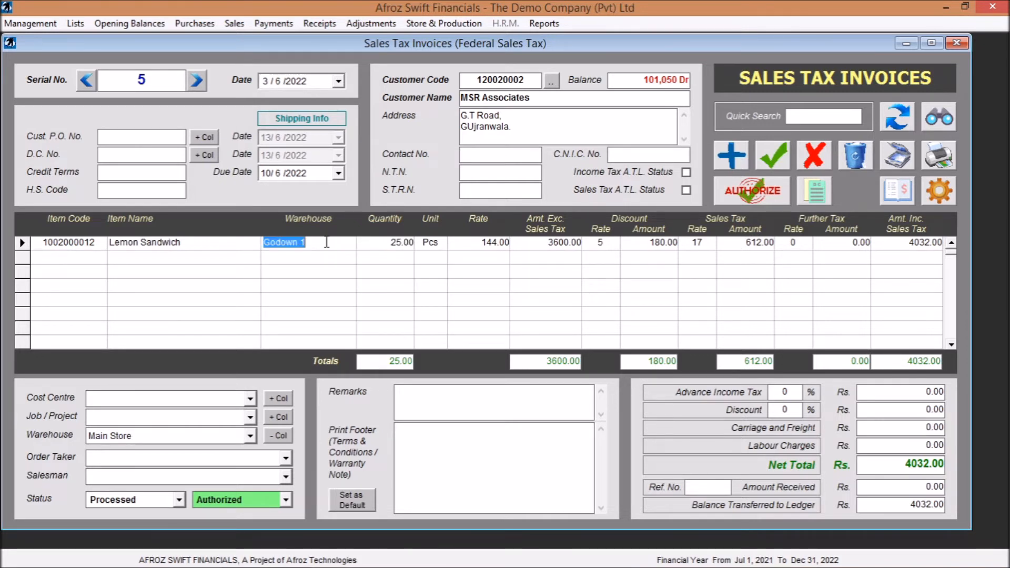
{"action": "type", "text": "g"}
{"action": "key", "text": "Down"}
{"action": "key", "text": "Down"}
{"action": "key", "text": "Down"}
{"action": "key", "text": "Return"}
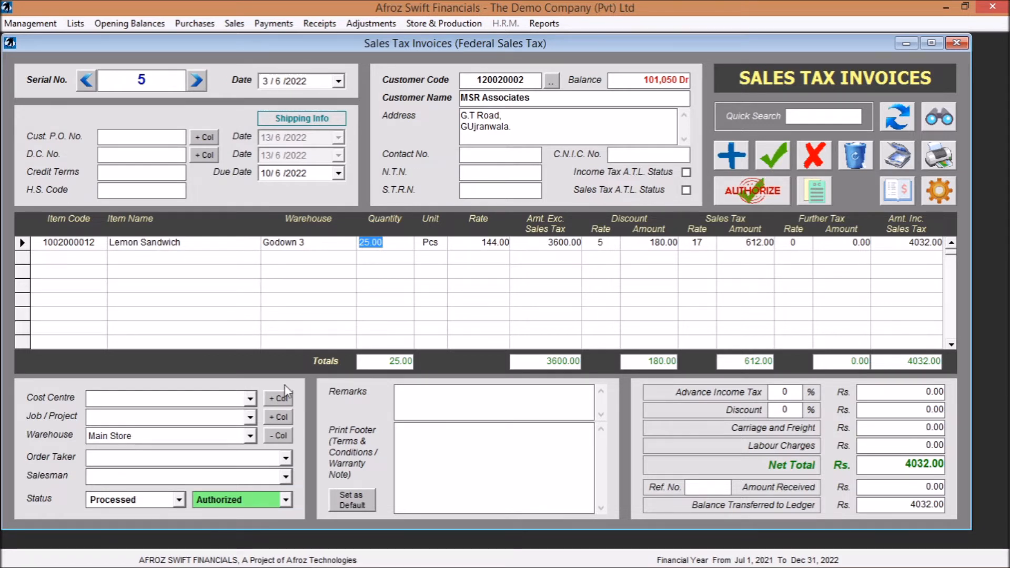
{"action": "left_click", "coordinate": [443, 447]}
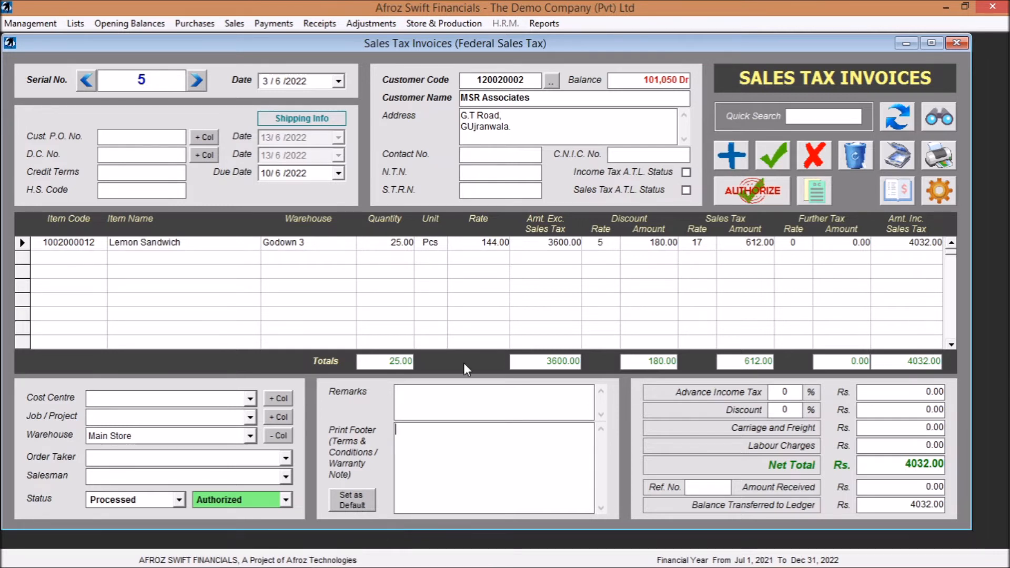
{"action": "left_click", "coordinate": [814, 157]}
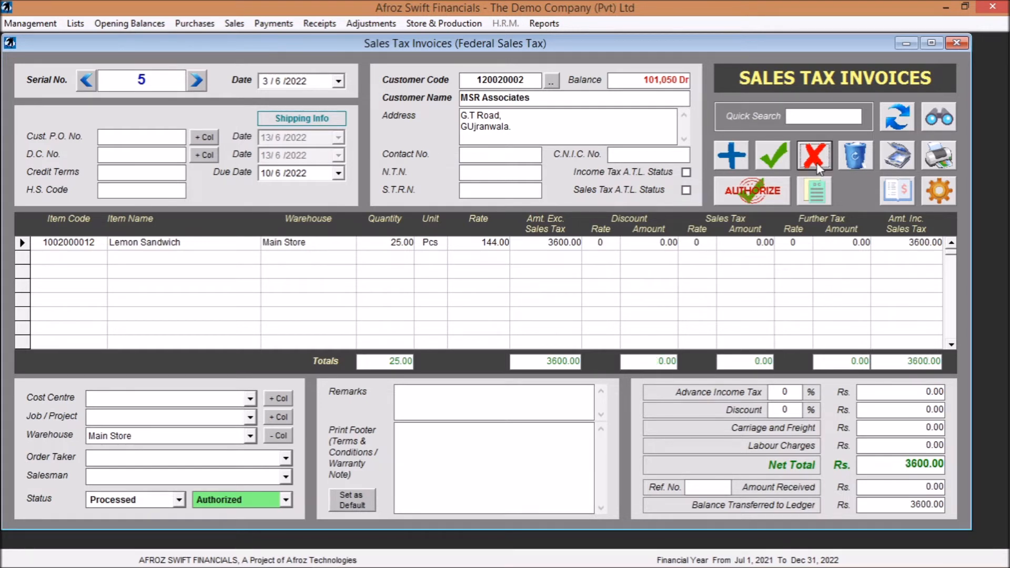
- Examine the sale voucher entries for invoice 5, and close the voucher
{"action": "left_click", "coordinate": [895, 190]}
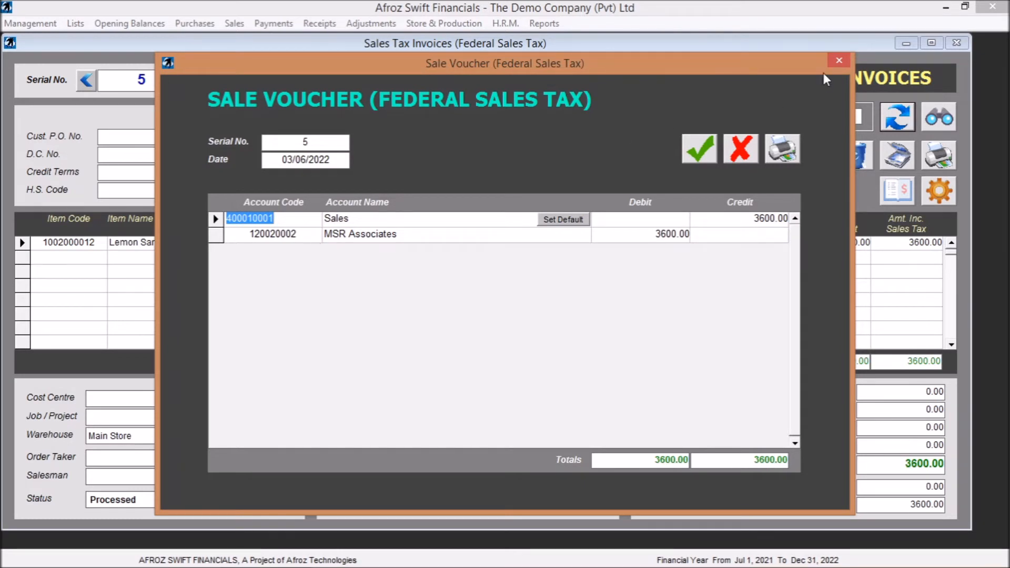
{"action": "left_click", "coordinate": [839, 61]}
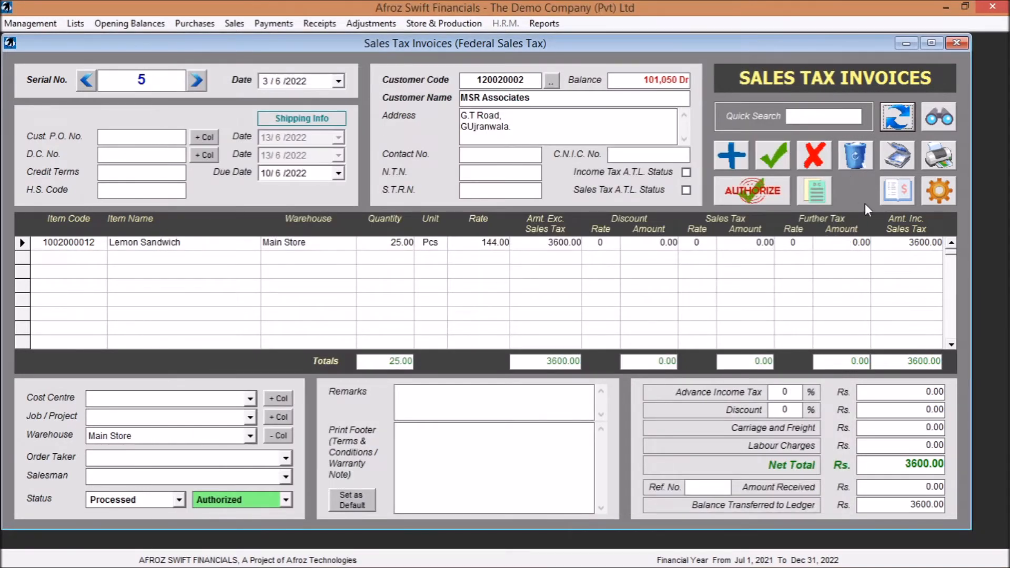
- Examine the print formats available for federal sales tax invoices, and preview the printout of invoice 5
{"action": "left_click", "coordinate": [936, 192]}
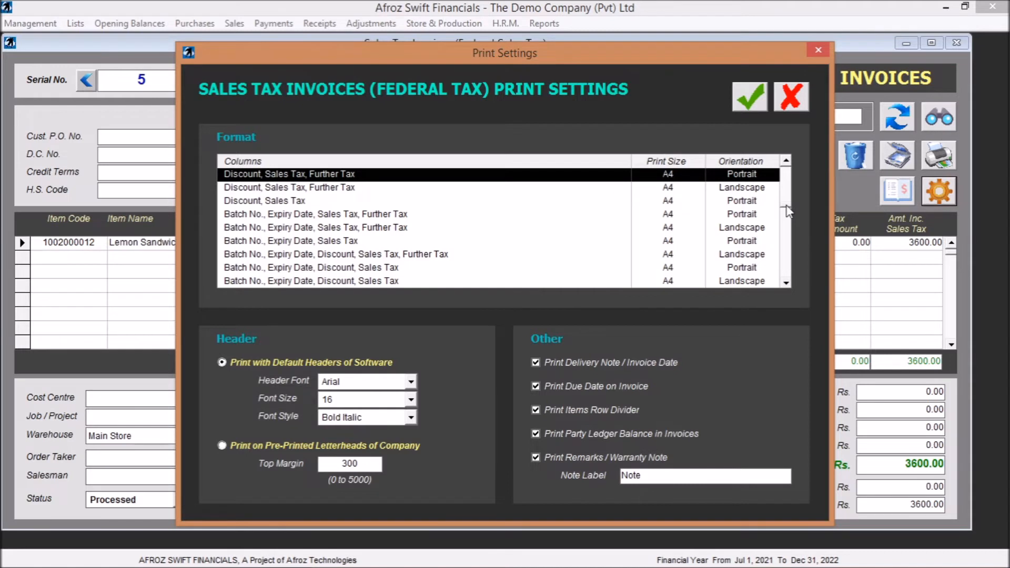
{"action": "left_click", "coordinate": [785, 164]}
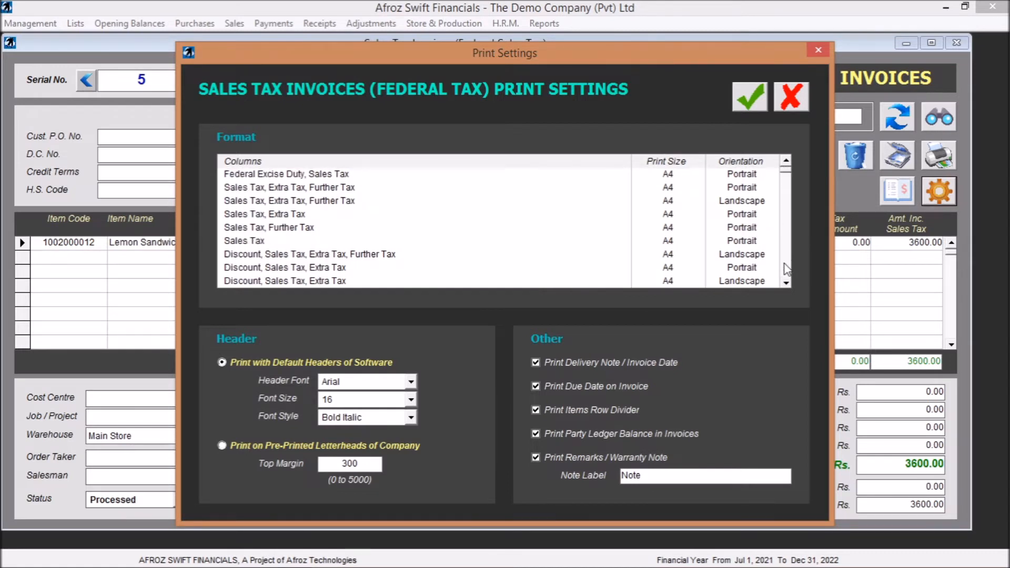
{"action": "left_click", "coordinate": [786, 283]}
{"action": "left_click", "coordinate": [786, 284]}
{"action": "left_click", "coordinate": [786, 283]}
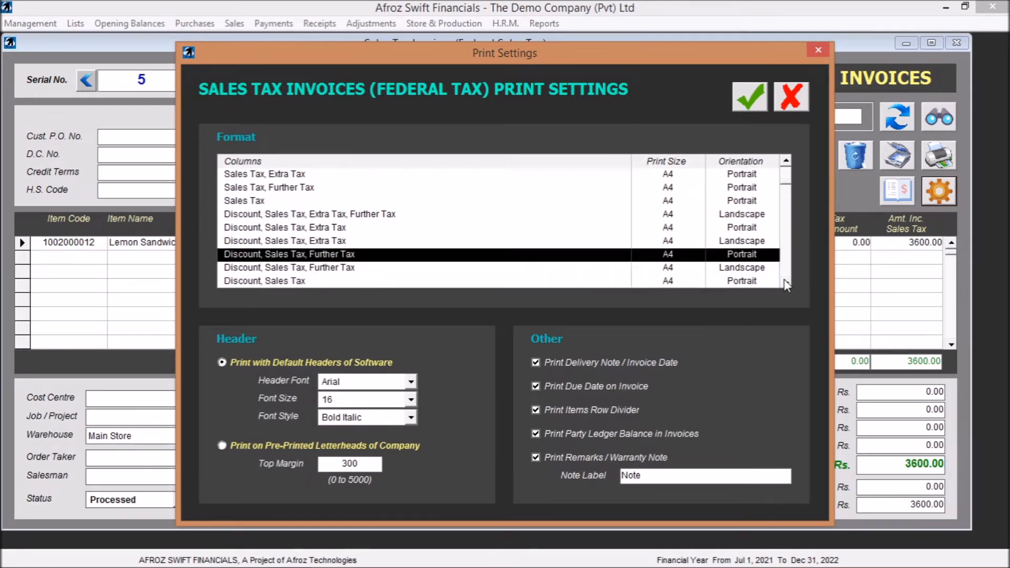
{"action": "left_click", "coordinate": [786, 284]}
{"action": "left_click", "coordinate": [786, 283]}
{"action": "left_click", "coordinate": [786, 283]}
{"action": "left_click", "coordinate": [786, 284]}
{"action": "left_click", "coordinate": [786, 284]}
{"action": "left_click", "coordinate": [786, 283]}
{"action": "left_click", "coordinate": [786, 284]}
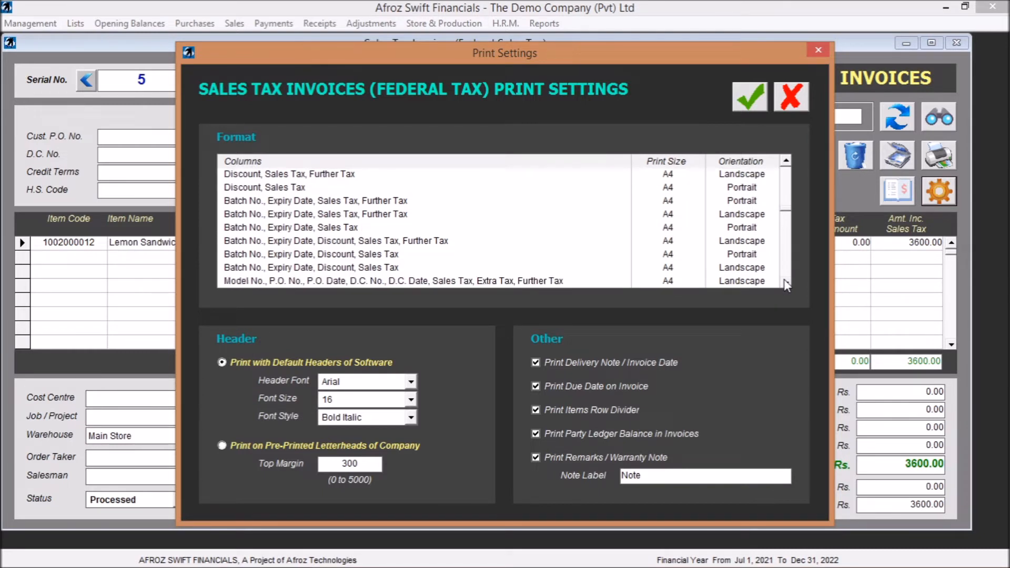
{"action": "left_click", "coordinate": [786, 283]}
{"action": "left_click", "coordinate": [786, 284]}
{"action": "left_click", "coordinate": [786, 283]}
{"action": "left_click", "coordinate": [786, 283]}
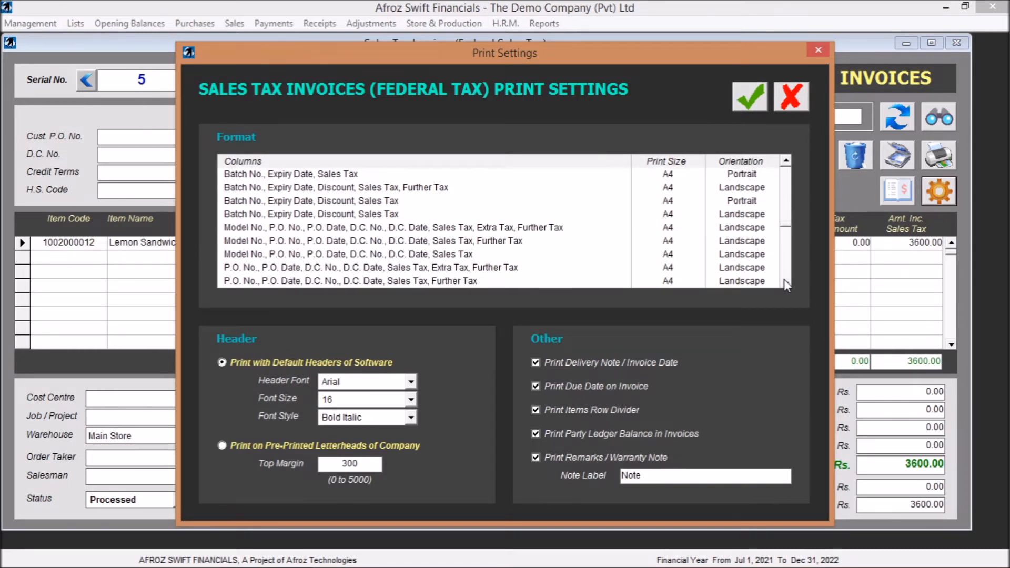
{"action": "left_click", "coordinate": [786, 284]}
{"action": "left_click", "coordinate": [786, 284]}
{"action": "left_click", "coordinate": [786, 283]}
{"action": "left_click", "coordinate": [786, 284]}
{"action": "left_click", "coordinate": [786, 284]}
{"action": "left_click", "coordinate": [786, 283]}
{"action": "left_click", "coordinate": [786, 283]}
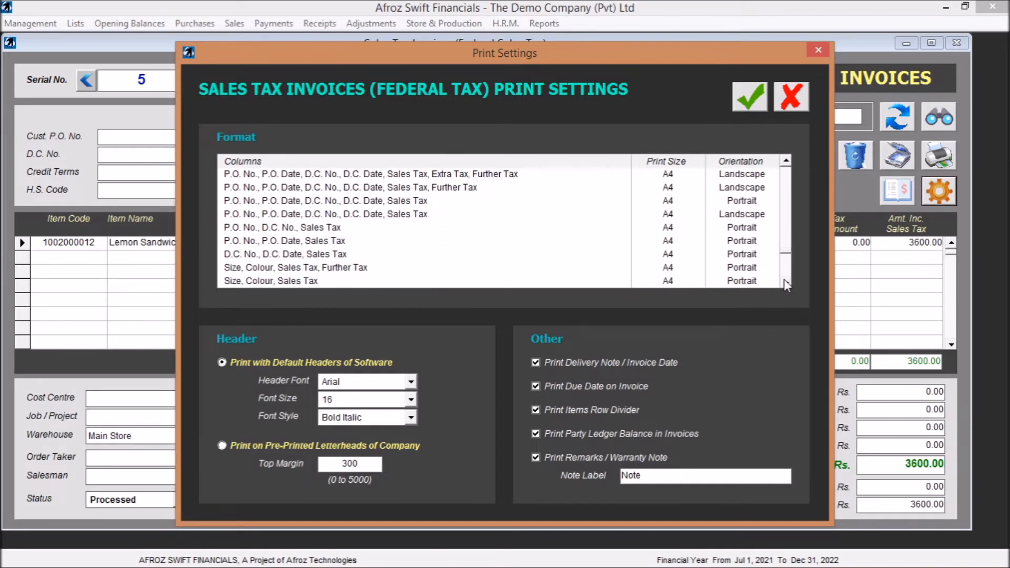
{"action": "left_click", "coordinate": [786, 283]}
{"action": "left_click", "coordinate": [786, 283]}
{"action": "left_click", "coordinate": [786, 283]}
{"action": "left_click", "coordinate": [786, 284]}
{"action": "left_click", "coordinate": [786, 284]}
{"action": "left_click", "coordinate": [786, 284]}
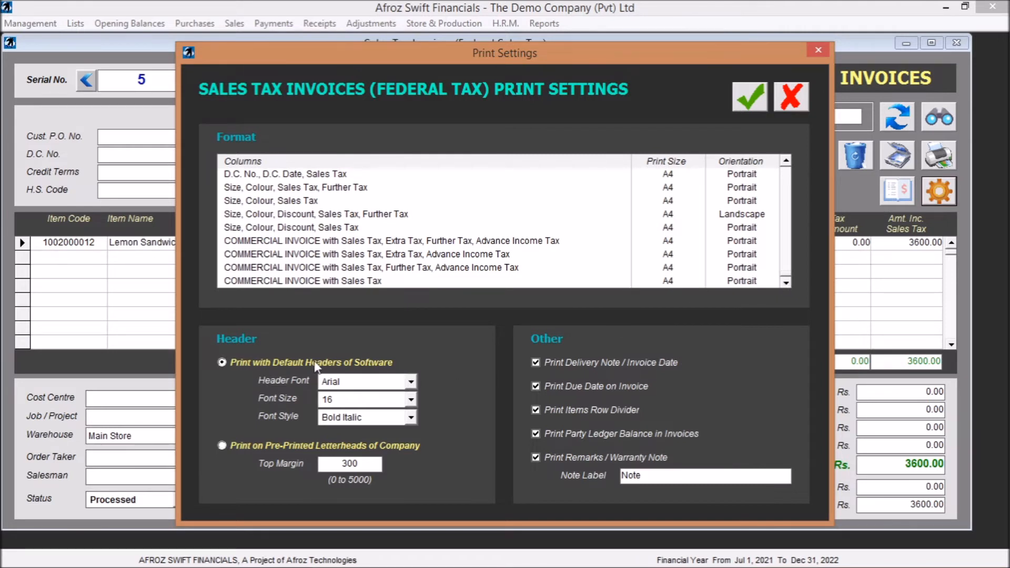
{"action": "scroll", "coordinate": [786, 164], "scroll_direction": "up", "scroll_amount": 10}
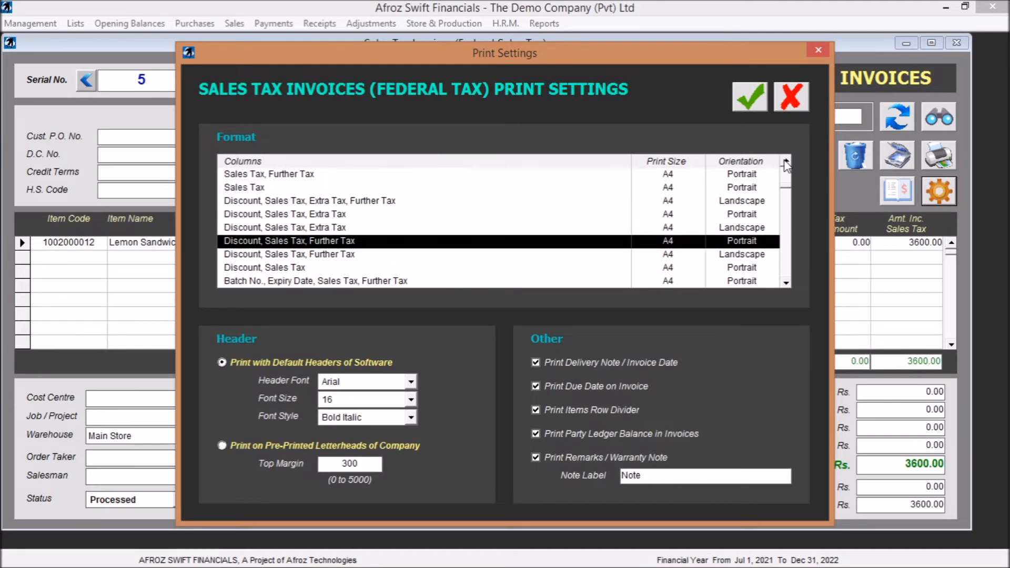
{"action": "left_click", "coordinate": [750, 105]}
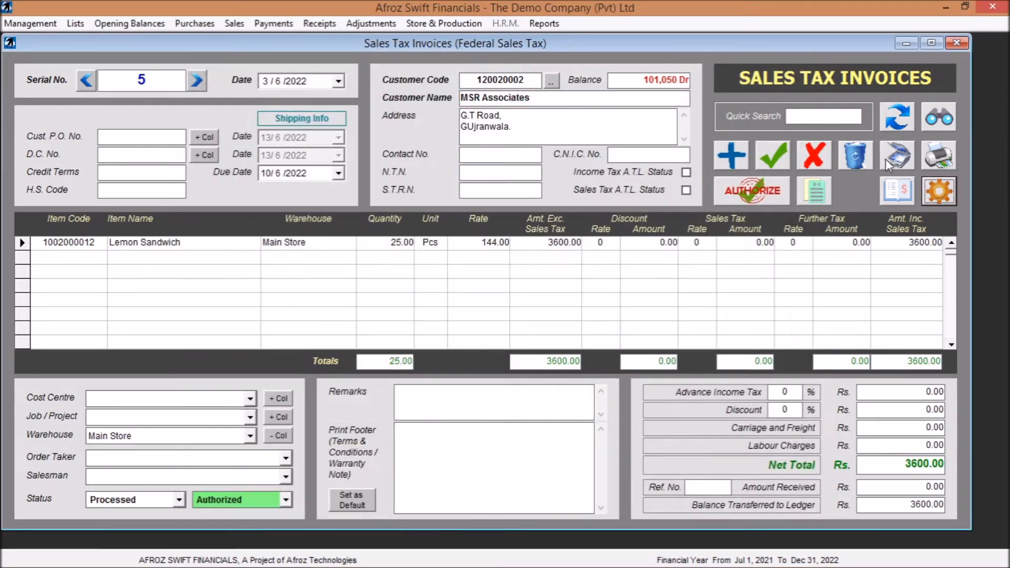
{"action": "left_click", "coordinate": [932, 153]}
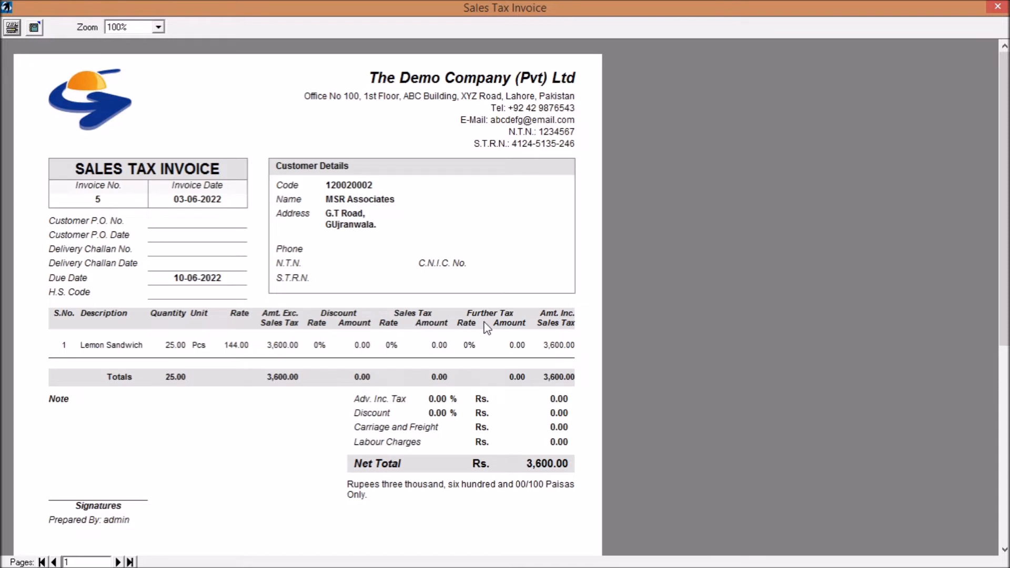
{"action": "left_click", "coordinate": [997, 7]}
- Set the invoice print format to the A4 portrait layout with Discount and Sales Tax columns, and preview invoice 5
{"action": "left_click", "coordinate": [941, 189]}
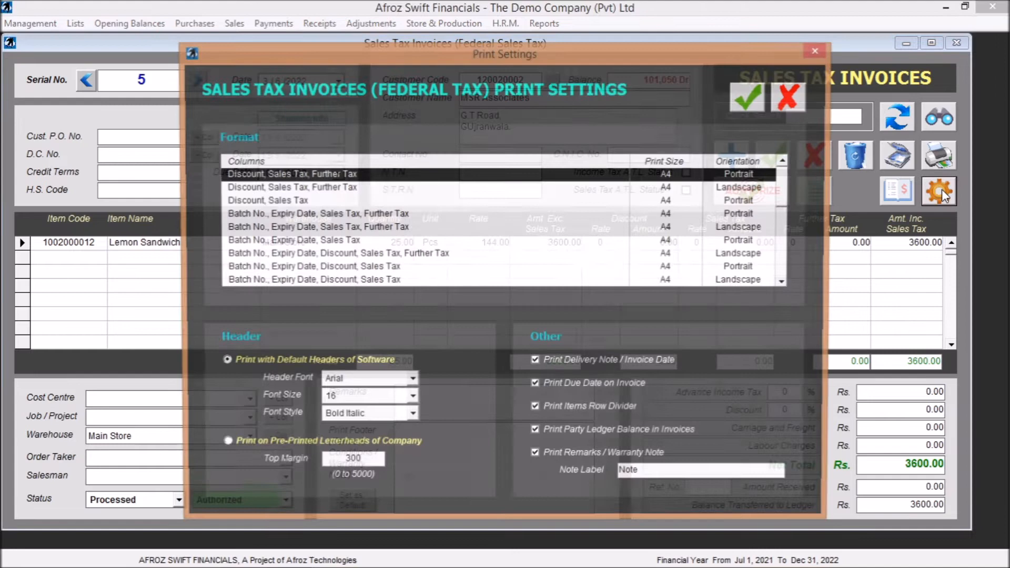
{"action": "left_click", "coordinate": [291, 201]}
{"action": "left_click", "coordinate": [748, 99]}
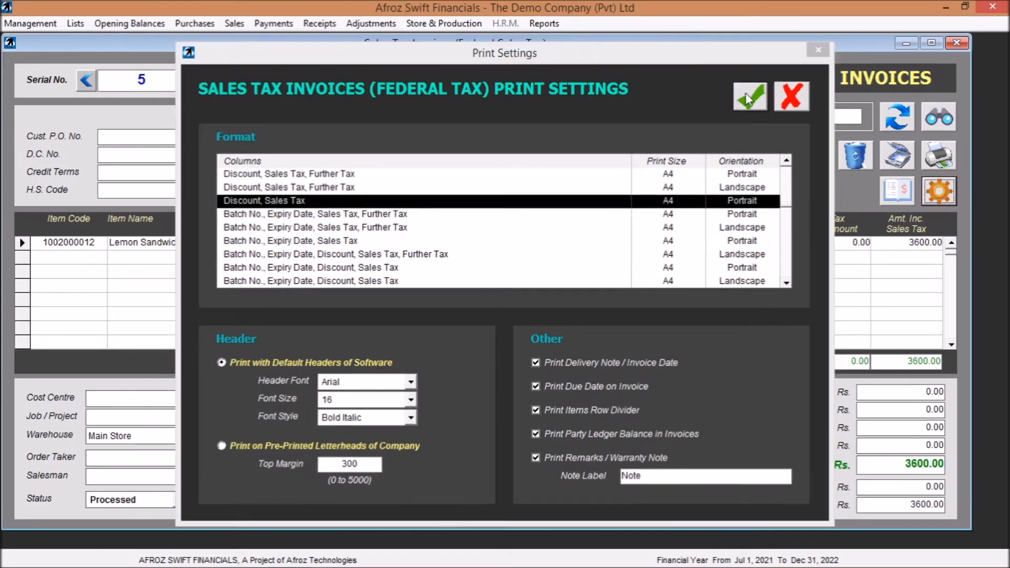
{"action": "left_click", "coordinate": [942, 159]}
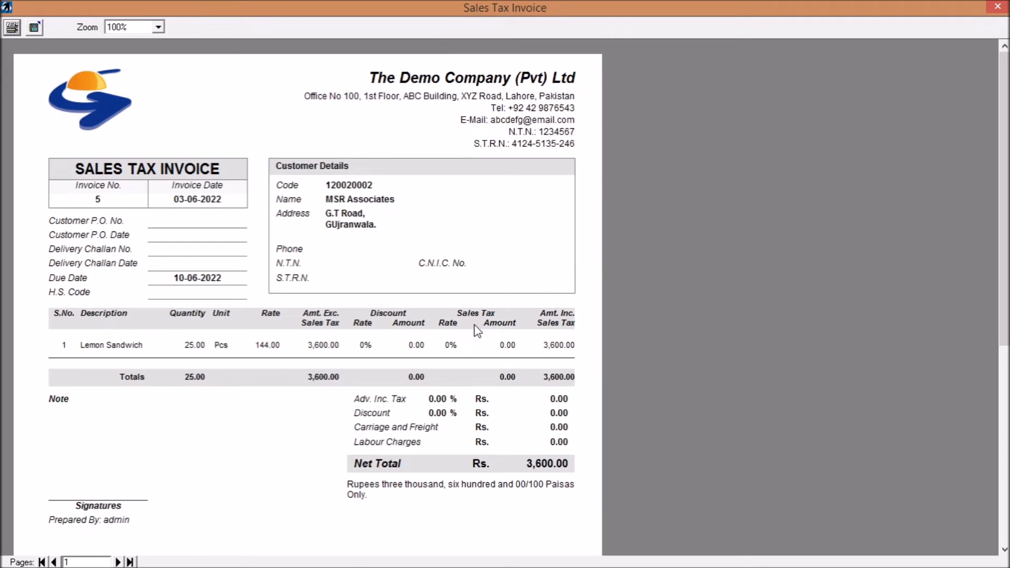
{"action": "left_click", "coordinate": [998, 7]}
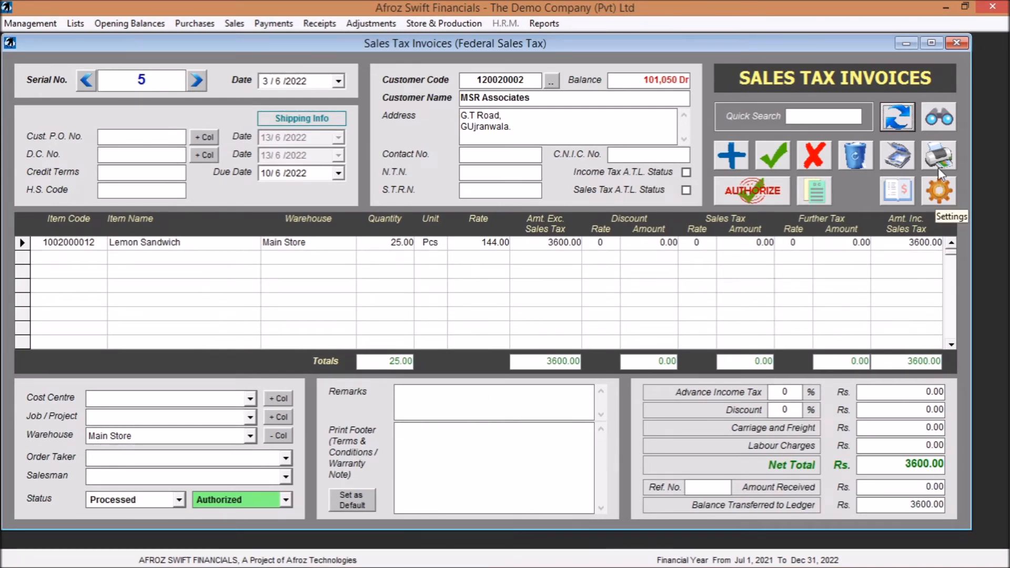
- Set the invoice print format to the A4 portrait layout with only the Sales Tax columns, and preview invoice 5
{"action": "left_click", "coordinate": [940, 190]}
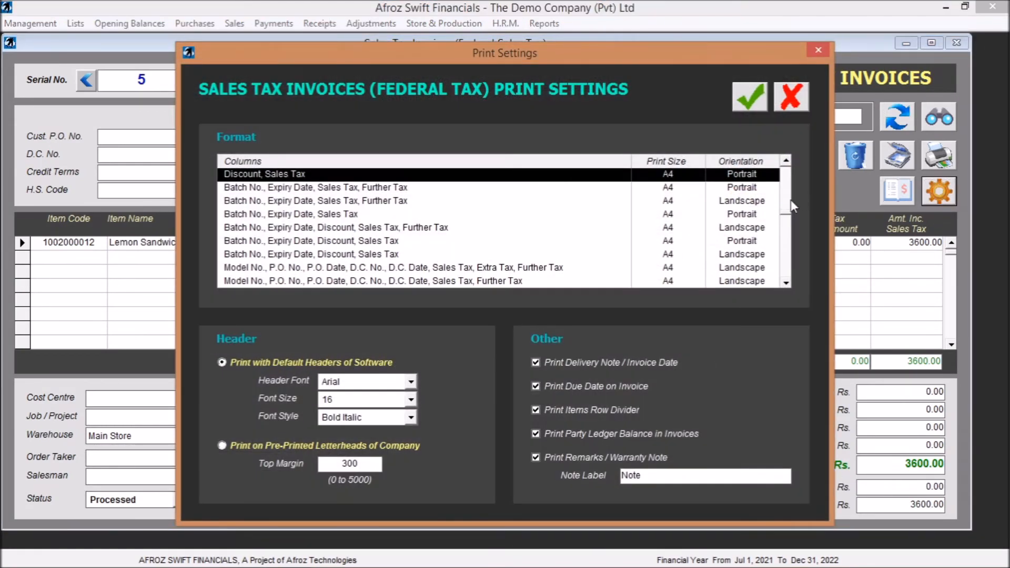
{"action": "left_click", "coordinate": [786, 161]}
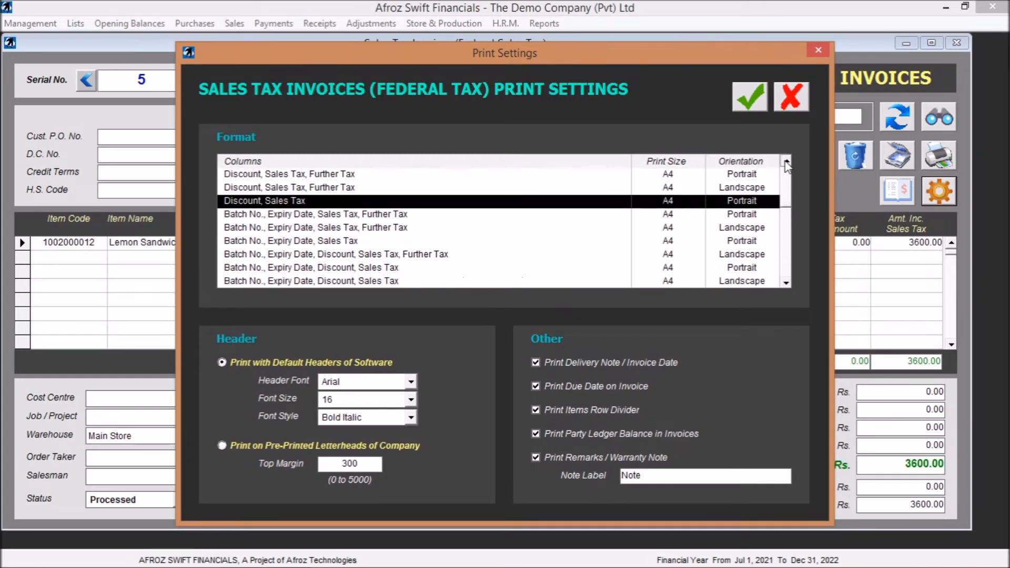
{"action": "left_click", "coordinate": [786, 162]}
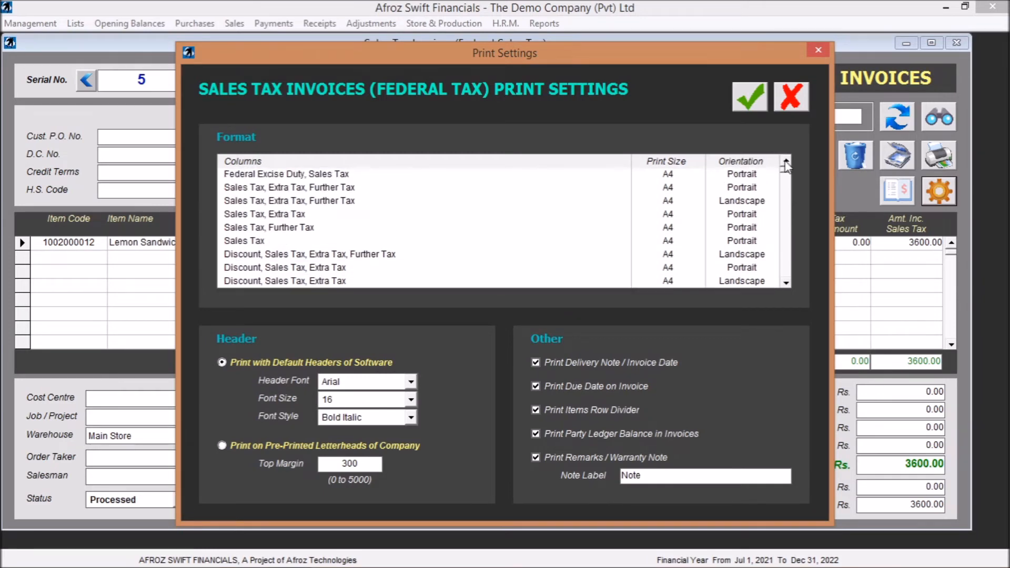
{"action": "left_click", "coordinate": [245, 242]}
{"action": "left_click", "coordinate": [749, 98]}
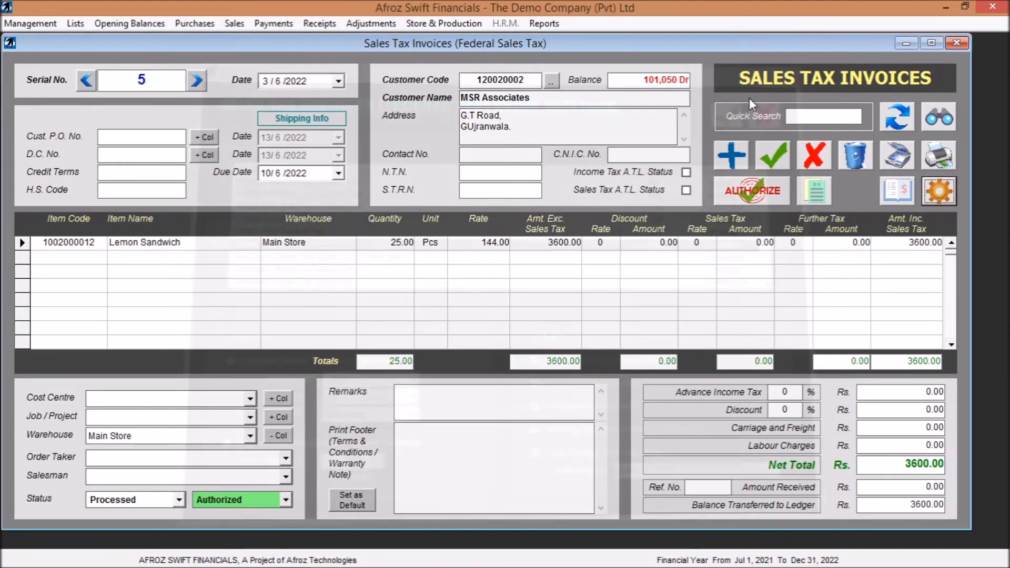
{"action": "left_click", "coordinate": [938, 158]}
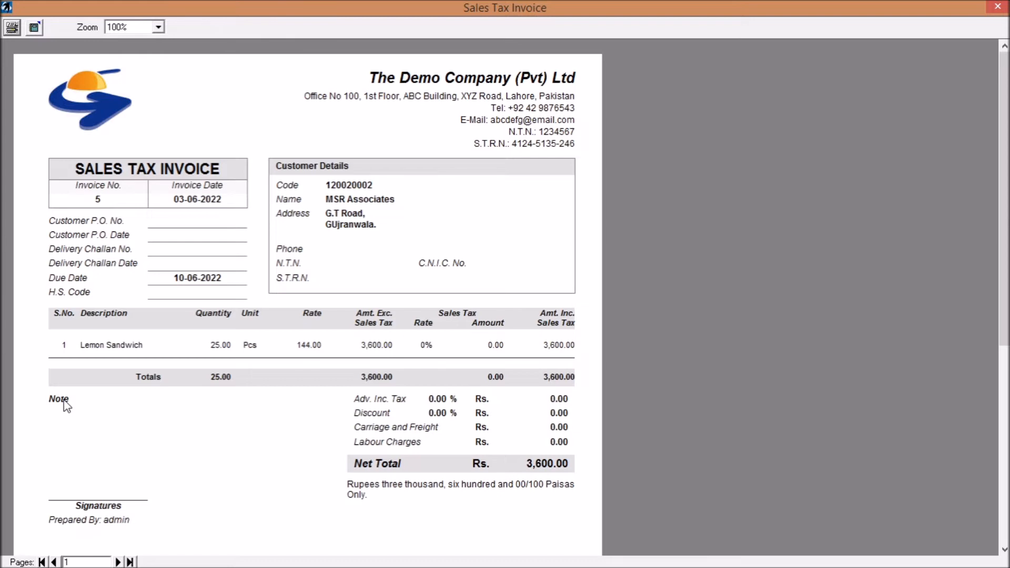
{"action": "left_click", "coordinate": [998, 7]}
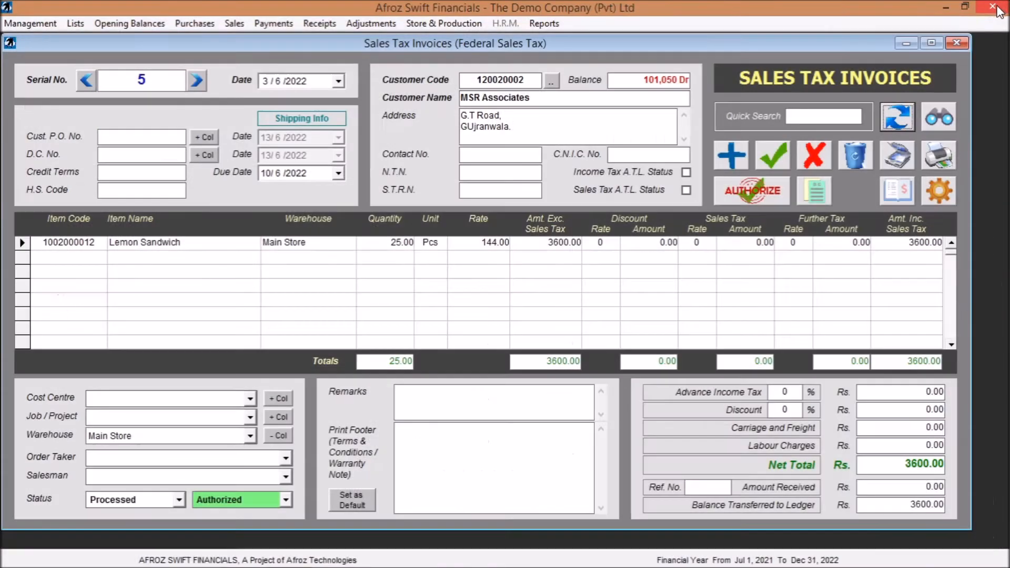
- Set the header font in the invoice print settings to Calibri, and preview the printout of invoice 5
{"action": "left_click", "coordinate": [935, 191]}
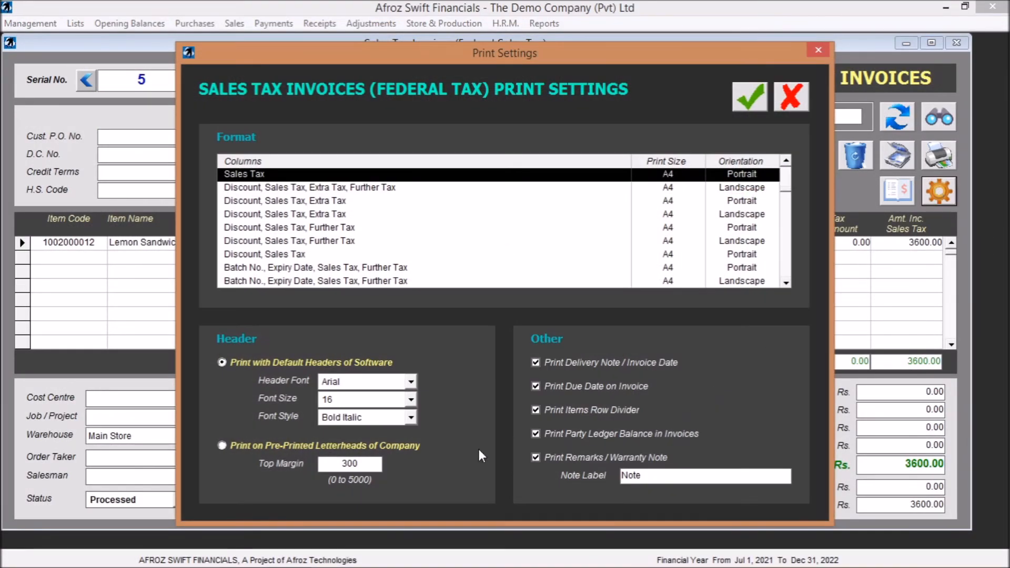
{"action": "left_click", "coordinate": [411, 382]}
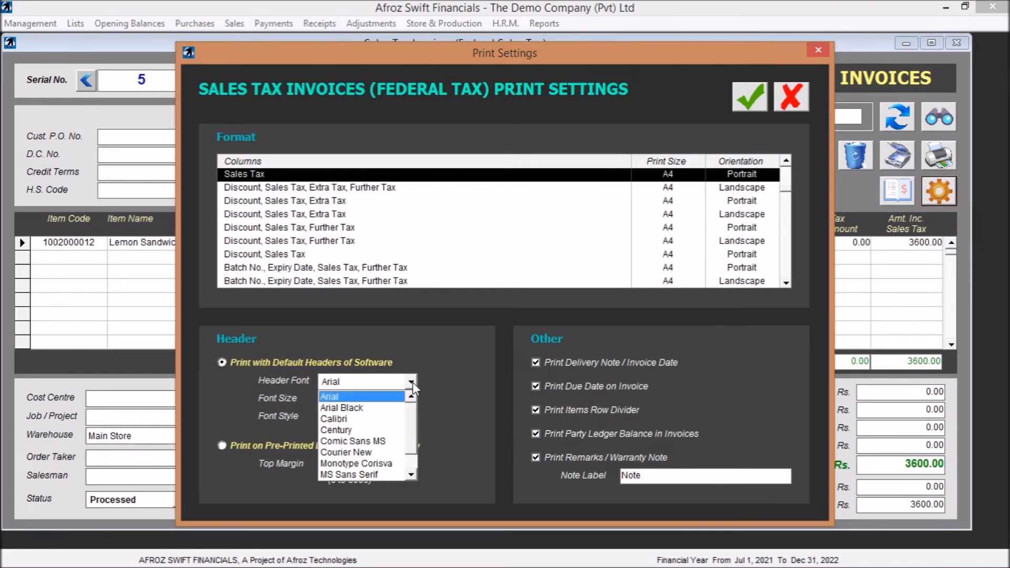
{"action": "left_click", "coordinate": [363, 419]}
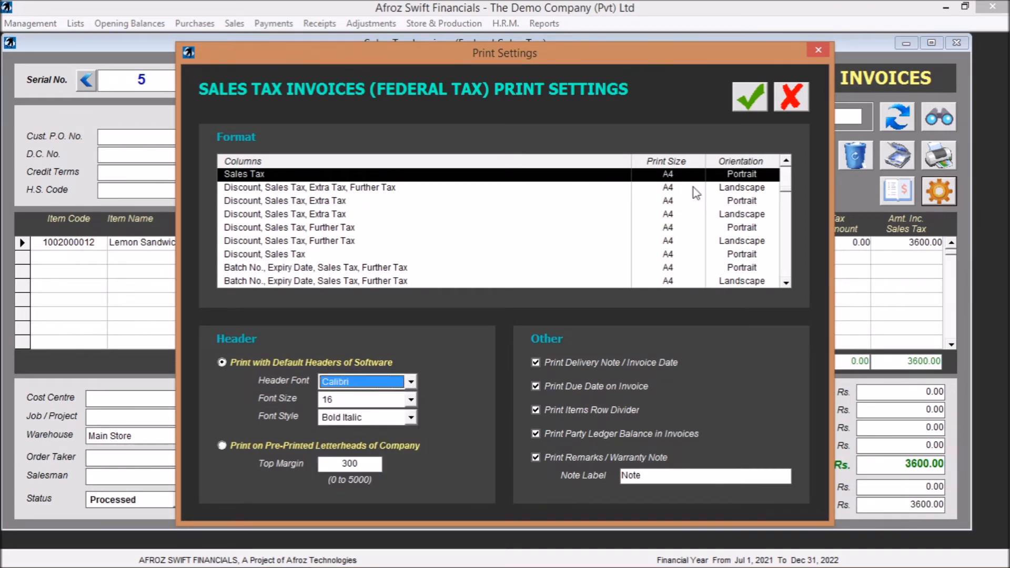
{"action": "left_click", "coordinate": [751, 100]}
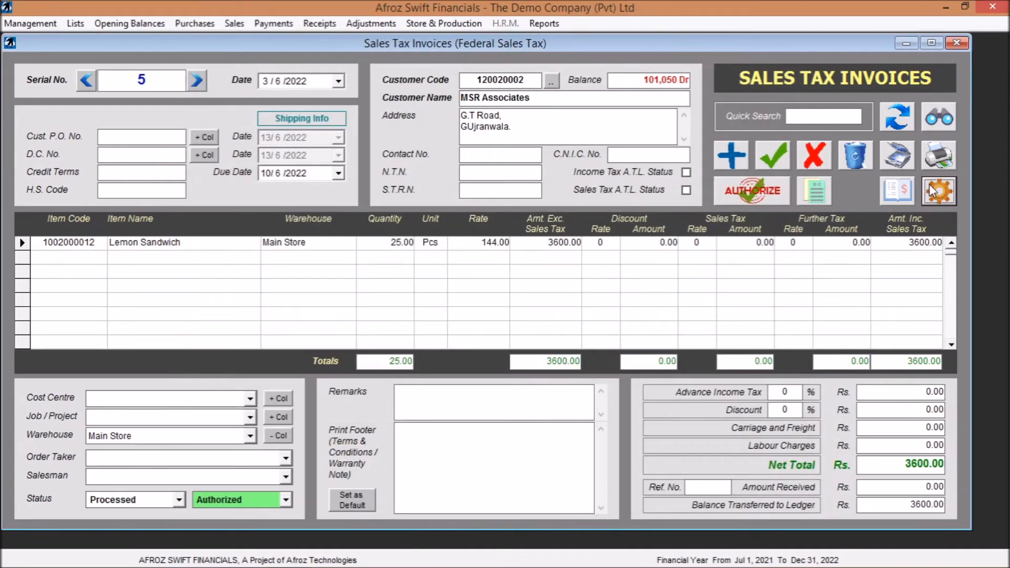
{"action": "left_click", "coordinate": [937, 159]}
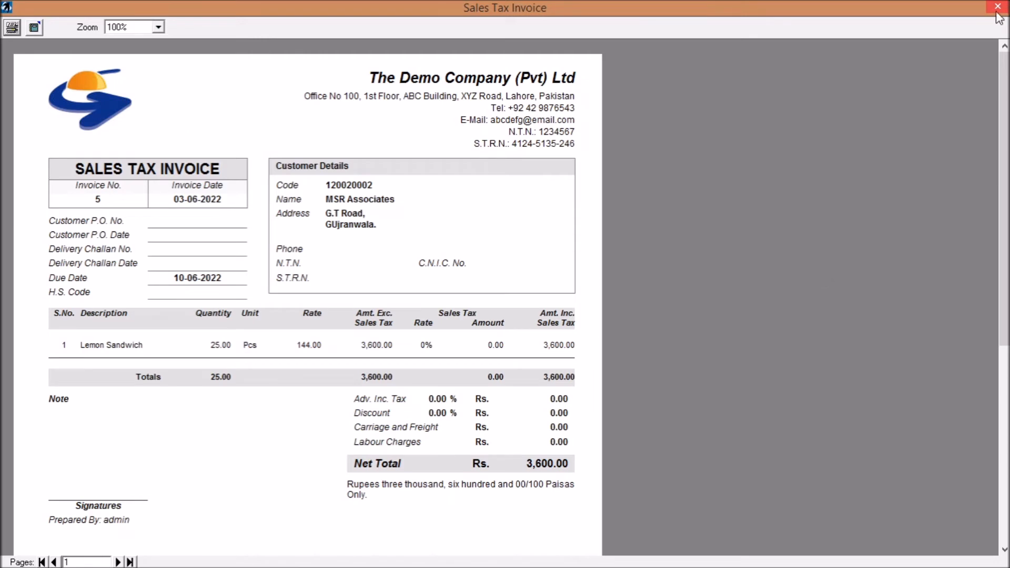
{"action": "left_click", "coordinate": [998, 7]}
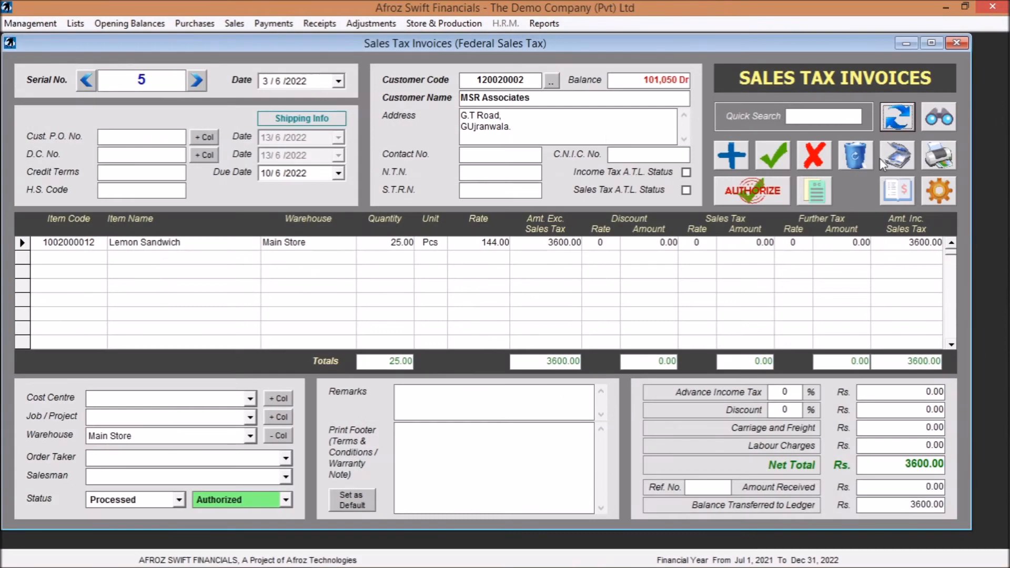
- Set the header font in the invoice print settings back to Arial and save the settings
{"action": "left_click", "coordinate": [940, 190]}
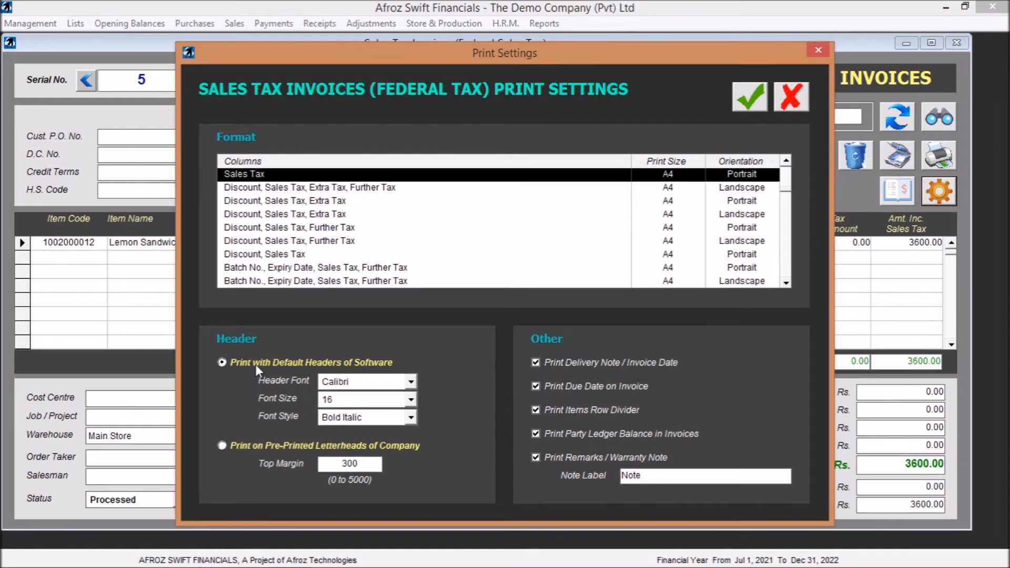
{"action": "left_click", "coordinate": [410, 382]}
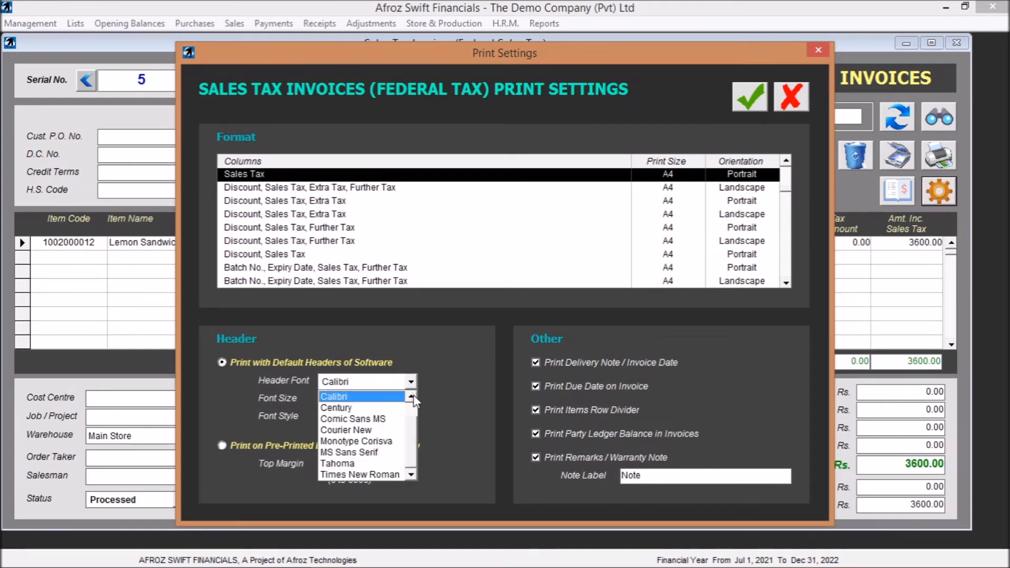
{"action": "left_click", "coordinate": [411, 396]}
{"action": "left_click", "coordinate": [357, 396]}
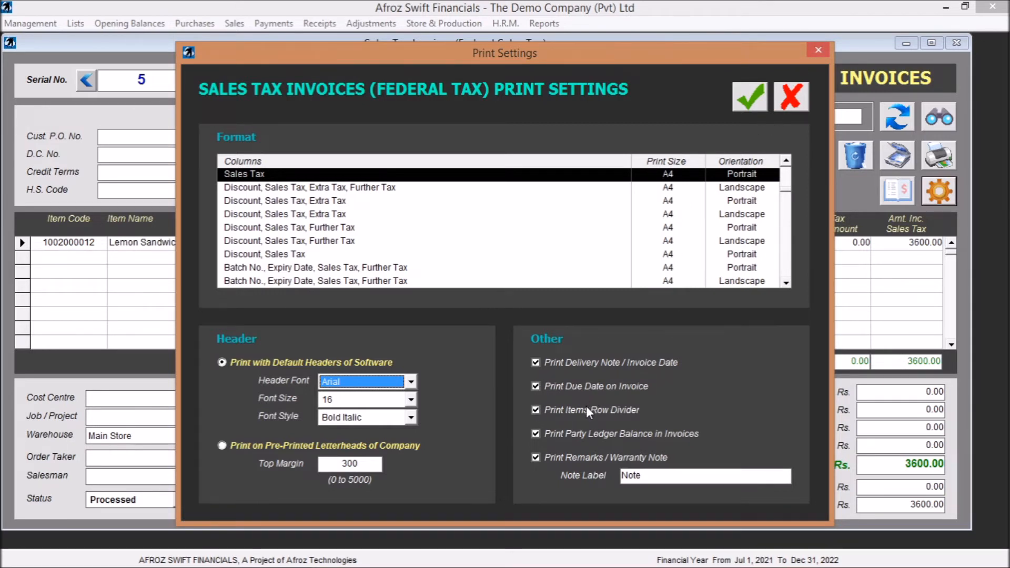
{"action": "left_click", "coordinate": [753, 99]}
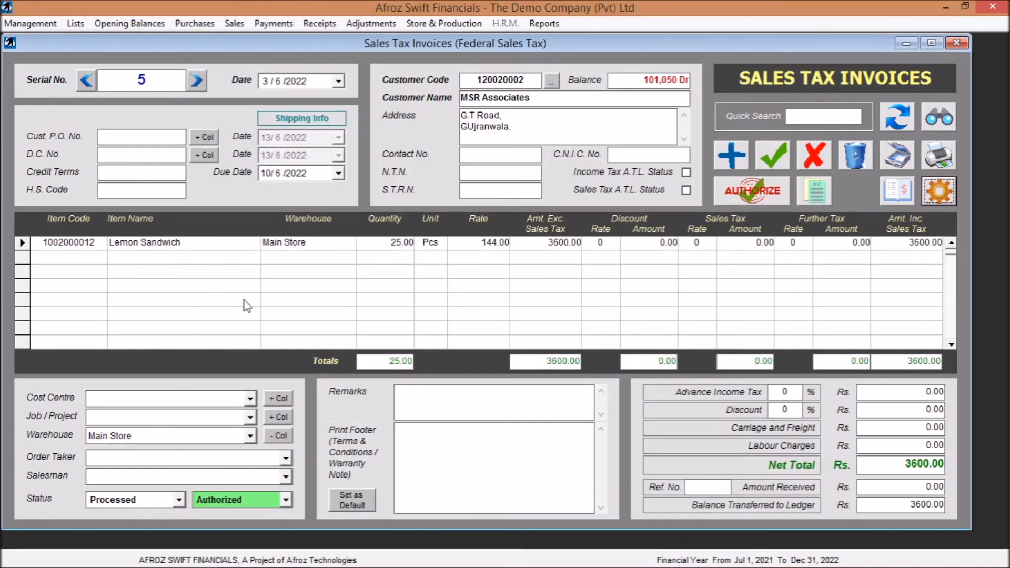
- Go to sales tax invoice 2 and preview its printout, then close the preview
{"action": "left_click", "coordinate": [86, 80]}
{"action": "left_click", "coordinate": [85, 80]}
{"action": "left_click", "coordinate": [86, 81]}
{"action": "left_click", "coordinate": [85, 80]}
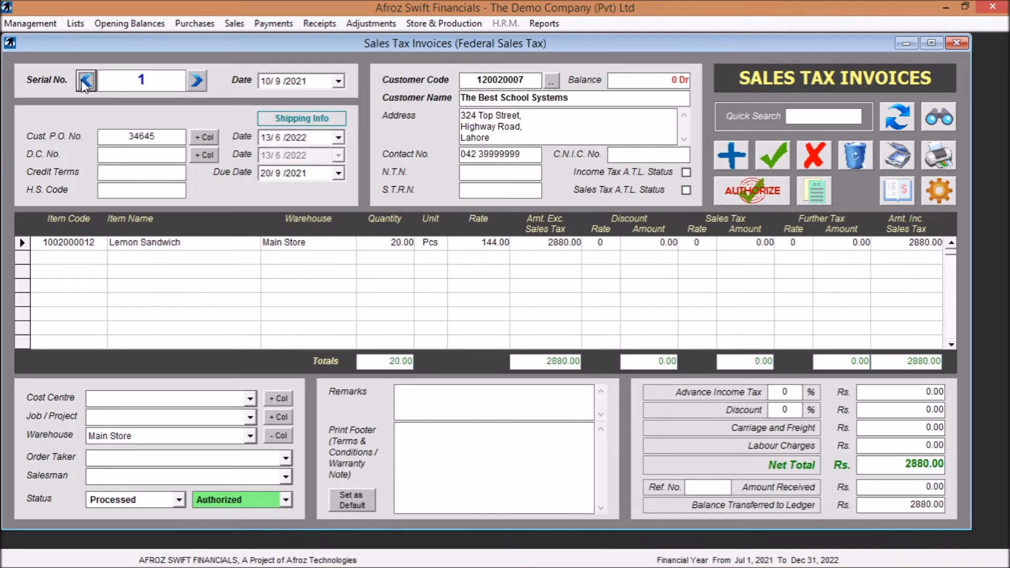
{"action": "left_click", "coordinate": [191, 82]}
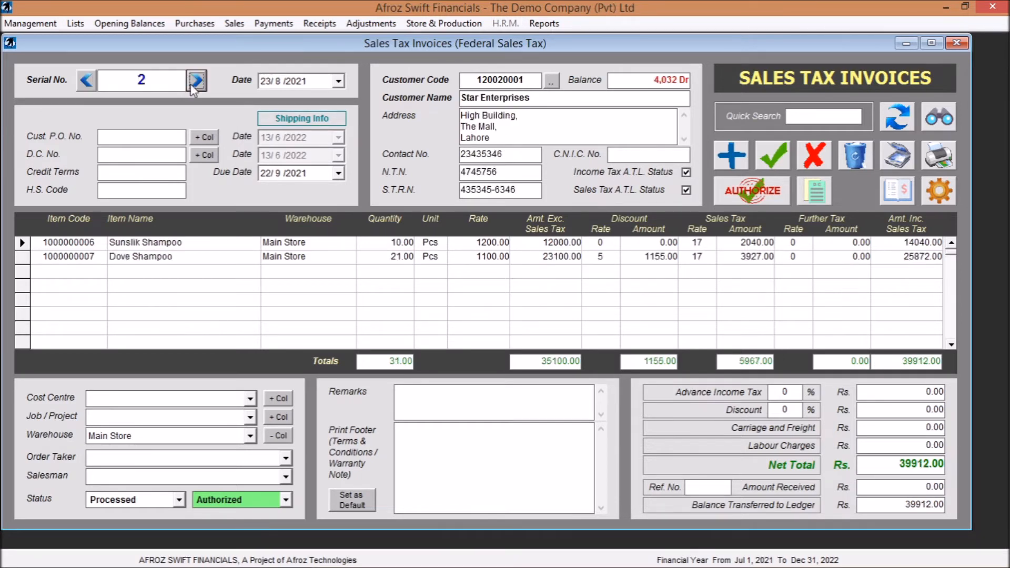
{"action": "left_click", "coordinate": [942, 157]}
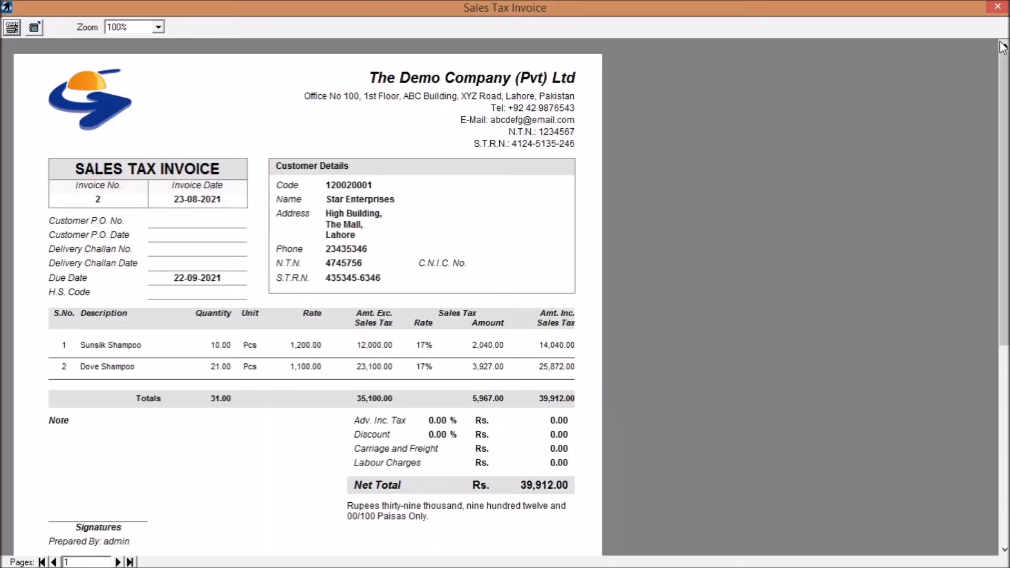
{"action": "left_click", "coordinate": [997, 7]}
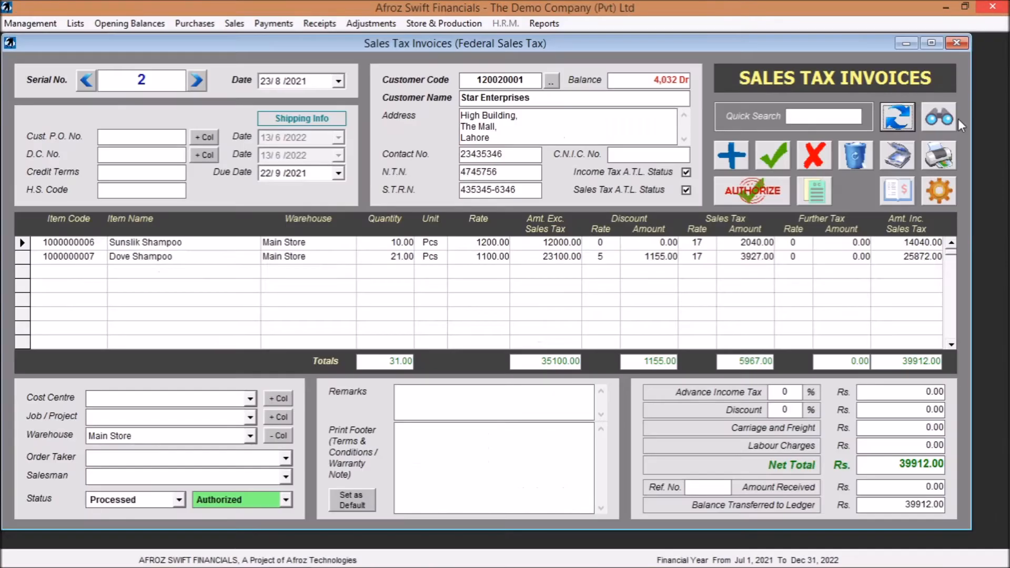
- Turn off the items row divider in the invoice print settings, save, and preview the printout of invoice 2
{"action": "left_click", "coordinate": [934, 188]}
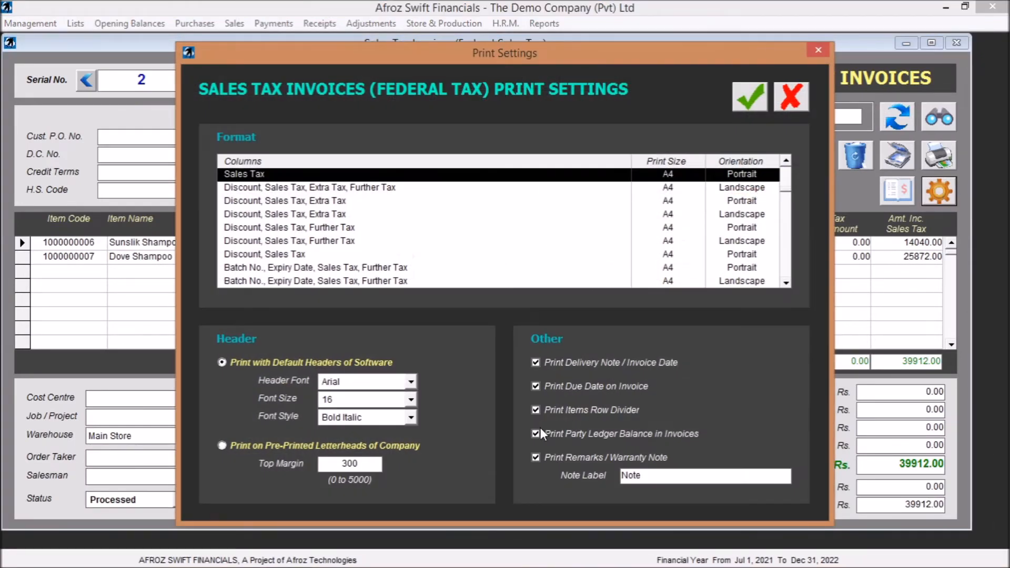
{"action": "left_click", "coordinate": [533, 412]}
{"action": "left_click", "coordinate": [749, 97]}
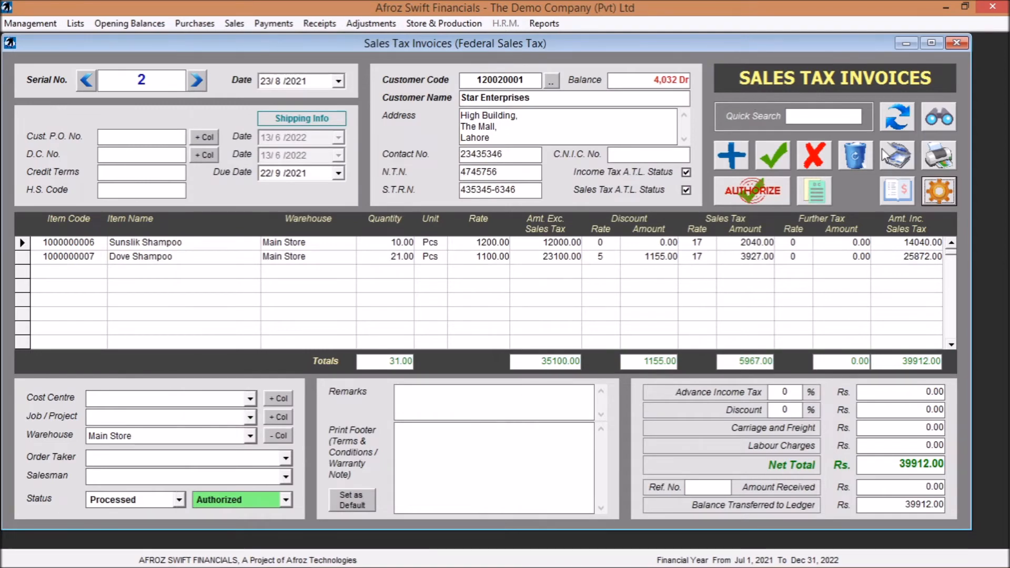
{"action": "left_click", "coordinate": [940, 155]}
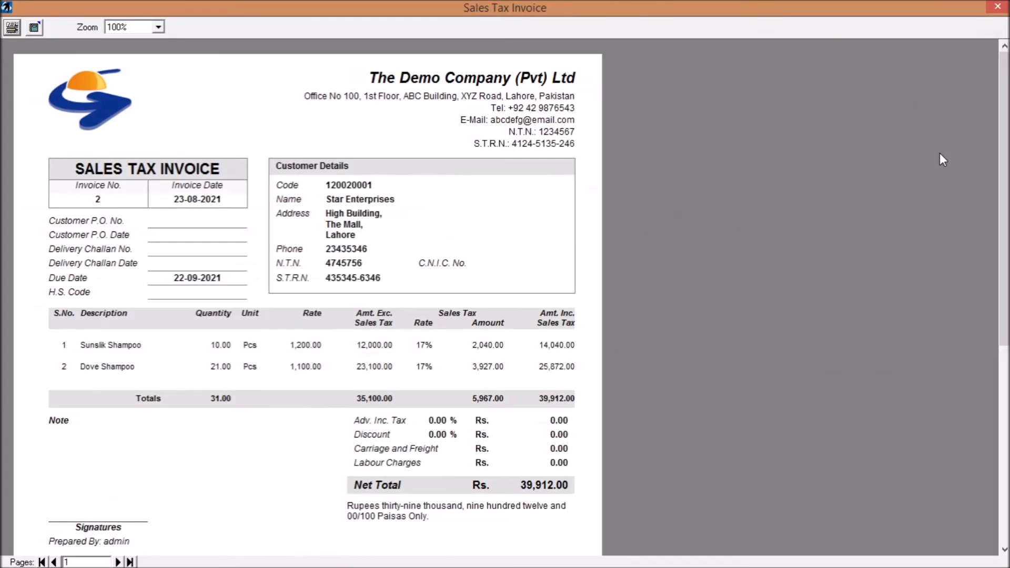
{"action": "left_click", "coordinate": [998, 7]}
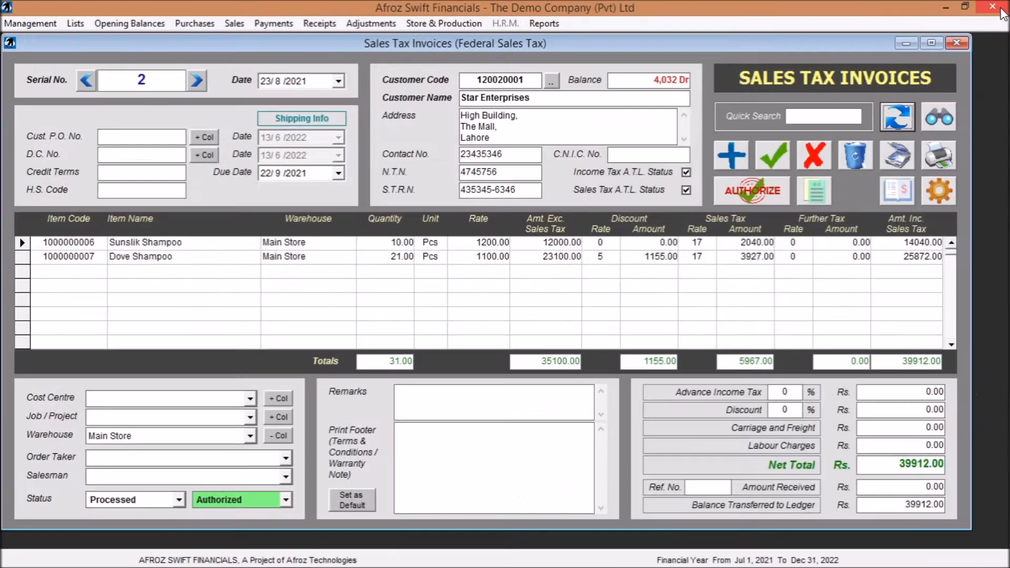
{"action": "left_click", "coordinate": [939, 165]}
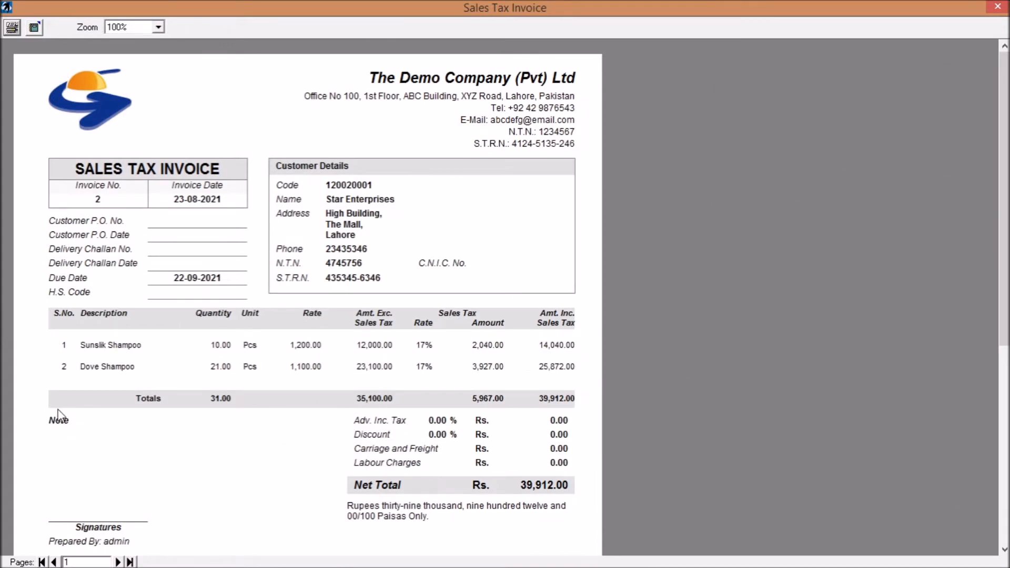
{"action": "left_click", "coordinate": [997, 6]}
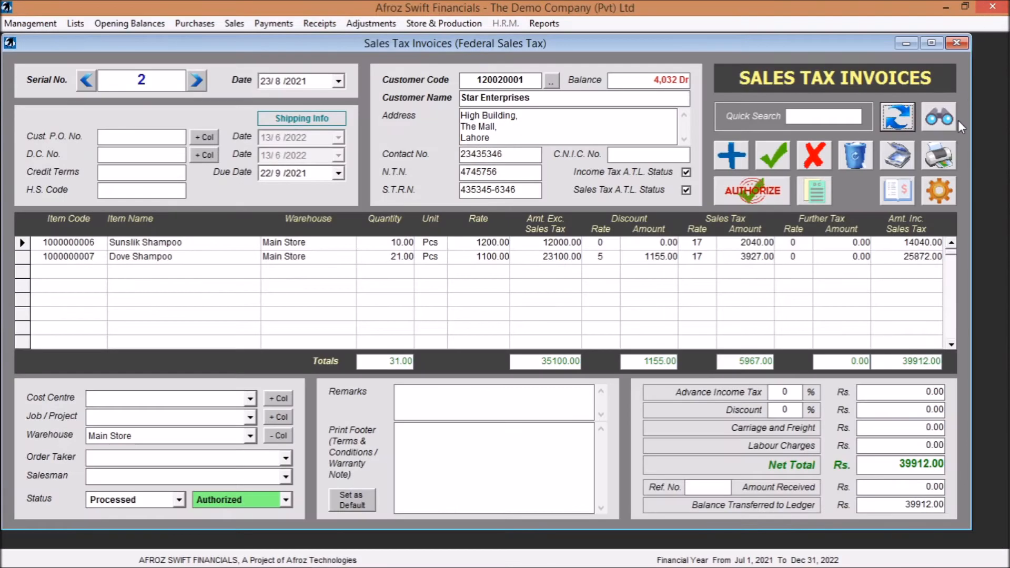
- In the print settings, enable the items row divider, disable the remarks/warranty note, set the note label to Remarks, and preview invoice 2
{"action": "left_click", "coordinate": [939, 190]}
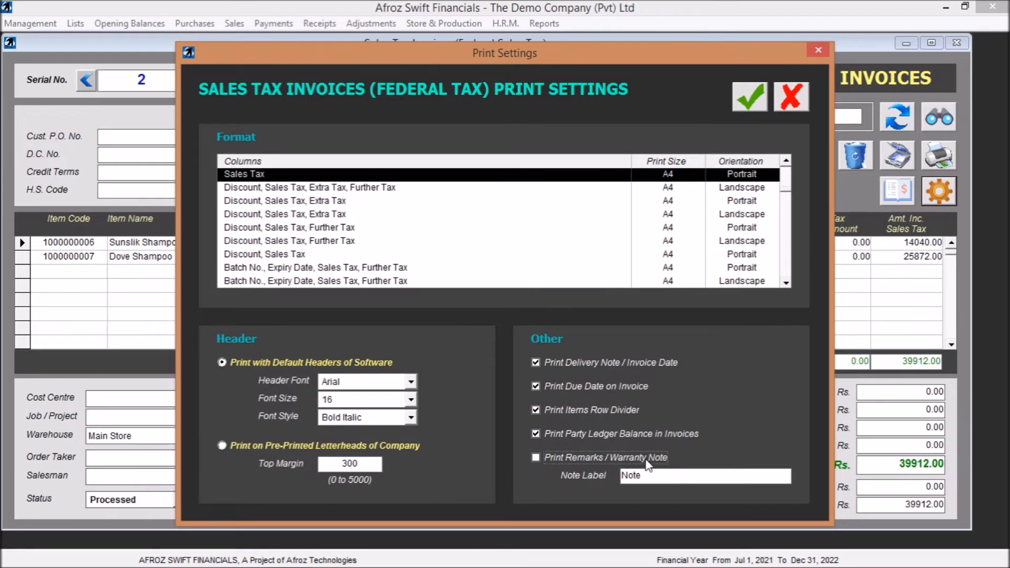
{"action": "double_click", "coordinate": [642, 477]}
{"action": "type", "text": "Remarks"}
{"action": "left_click", "coordinate": [750, 96]}
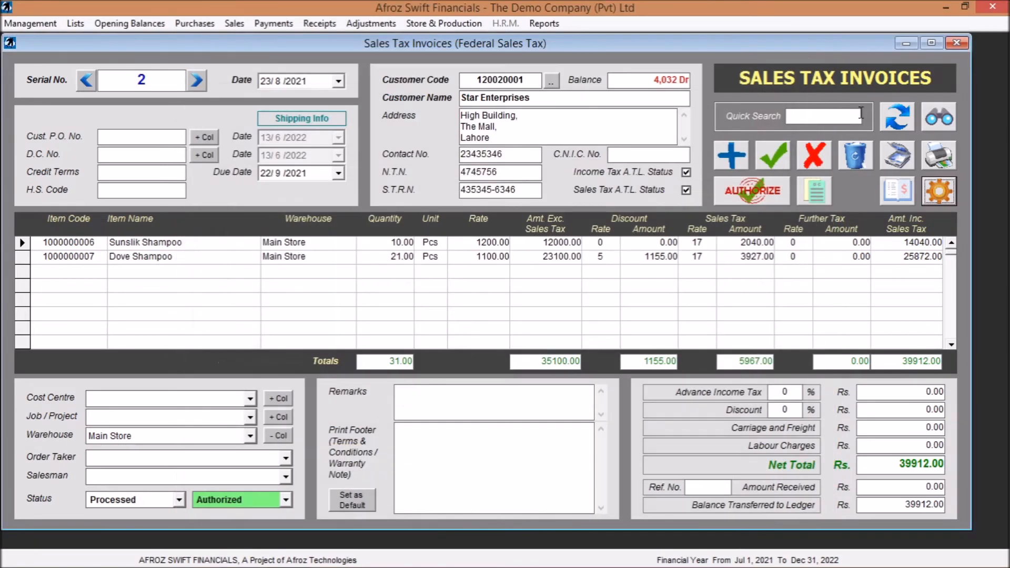
{"action": "left_click", "coordinate": [932, 151]}
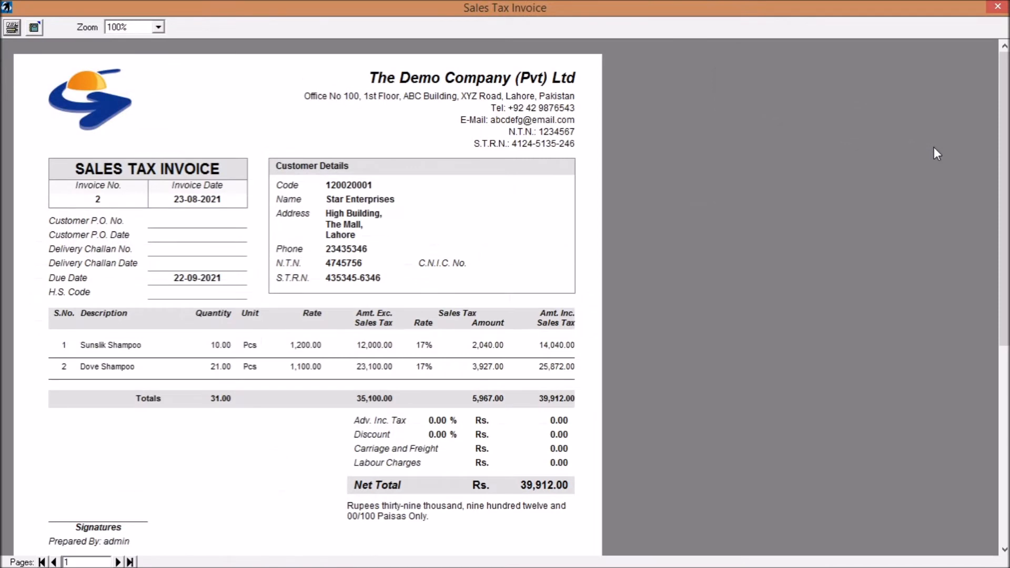
{"action": "left_click", "coordinate": [998, 7]}
- Enable printing of the remarks/warranty note in the print settings, save, and preview the printout of invoice 2
{"action": "left_click", "coordinate": [935, 193]}
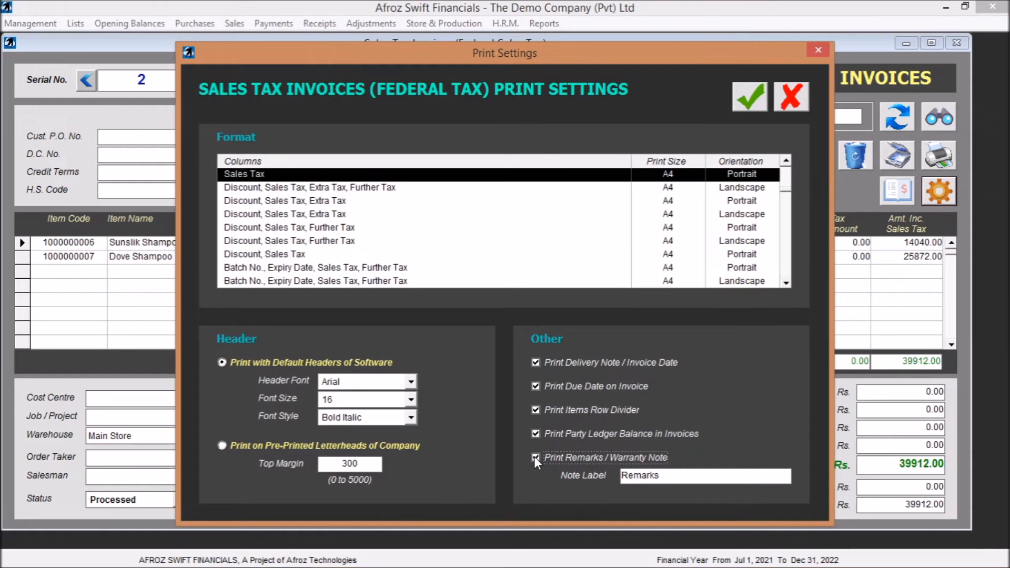
{"action": "left_click", "coordinate": [747, 100]}
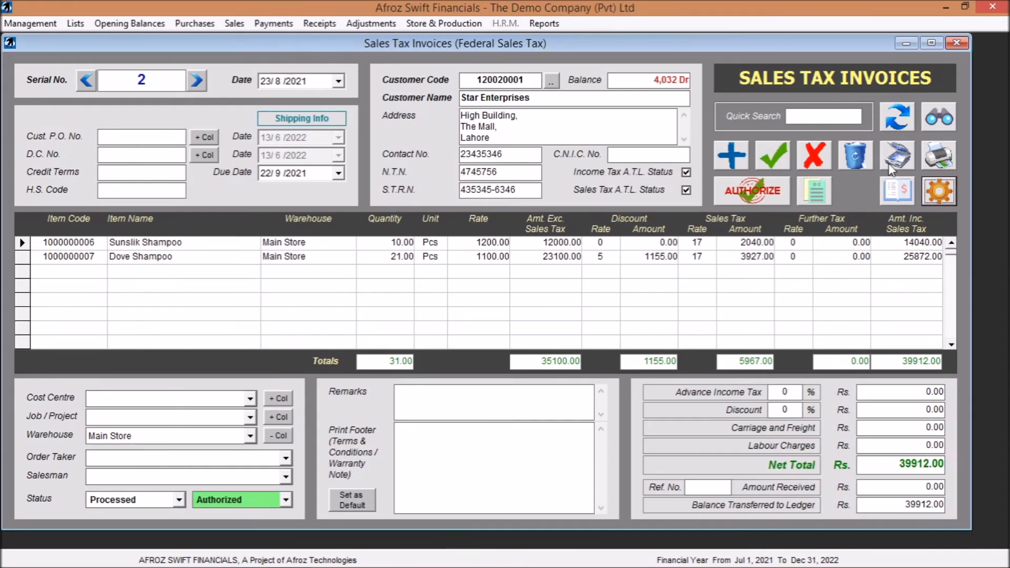
{"action": "left_click", "coordinate": [940, 153]}
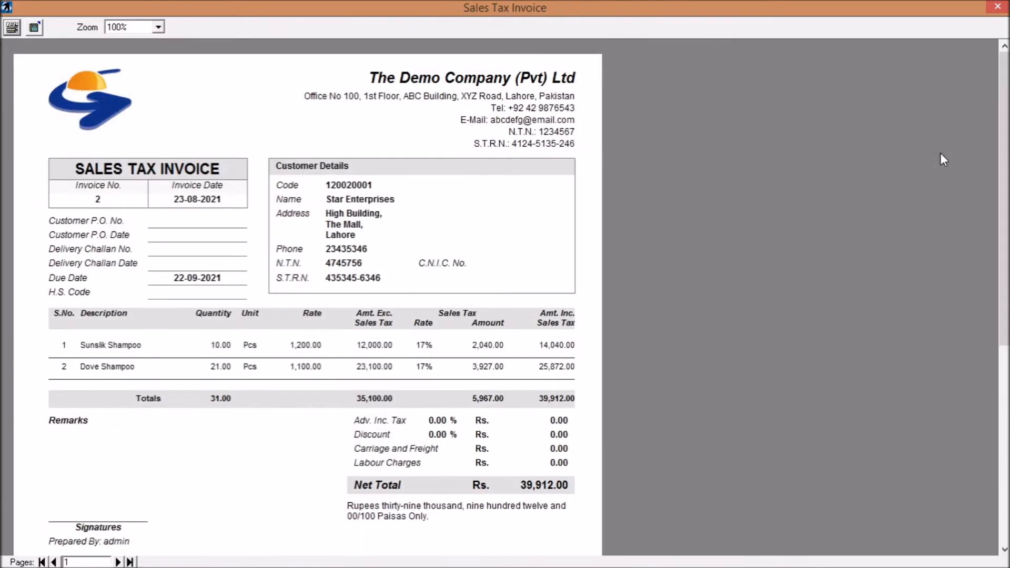
{"action": "left_click", "coordinate": [996, 8]}
- Enter the three print footer lines "sdfsd f sf erw ger", "erg er grt g rth" and "df gr ht yj yuk uy7", save the invoice and preview it
{"action": "left_click", "coordinate": [504, 454]}
{"action": "type", "text": "sdfsd f sf erw ger"}
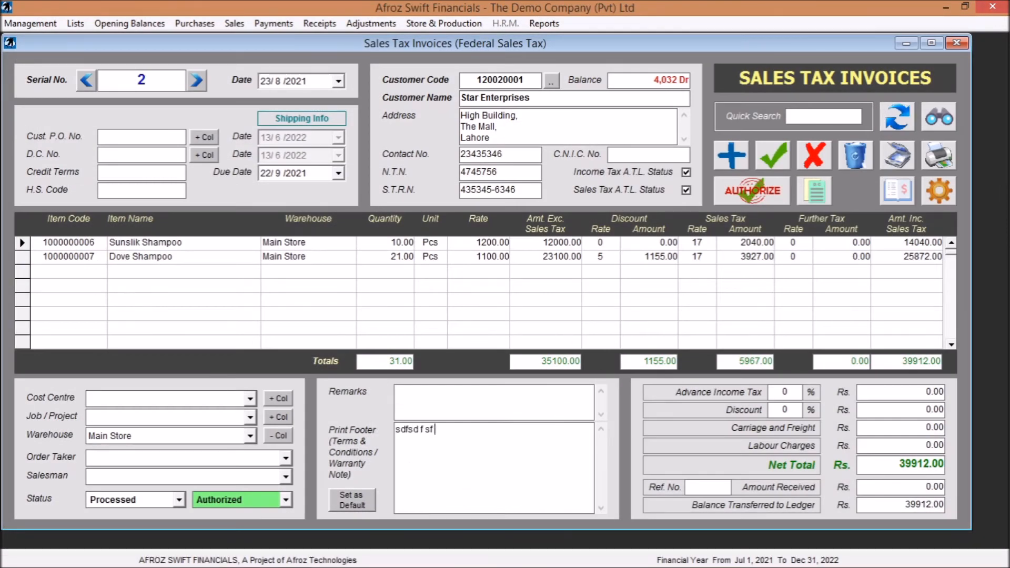
{"action": "key", "text": "Return"}
{"action": "type", "text": "erg er grt g rth"}
{"action": "key", "text": "Return"}
{"action": "type", "text": "df gr ht yj yuk uy7"}
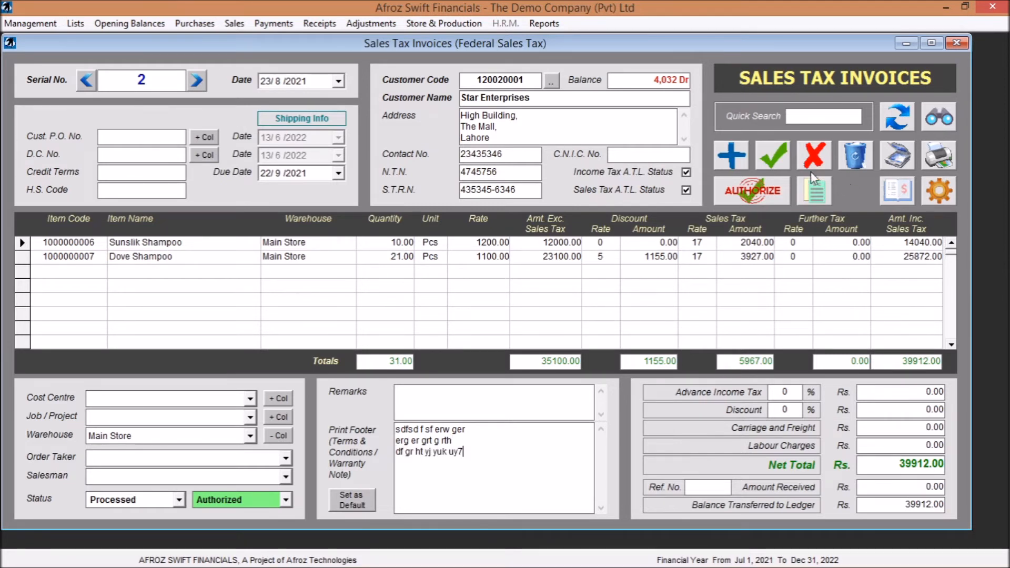
{"action": "left_click", "coordinate": [764, 154]}
{"action": "left_click", "coordinate": [942, 156]}
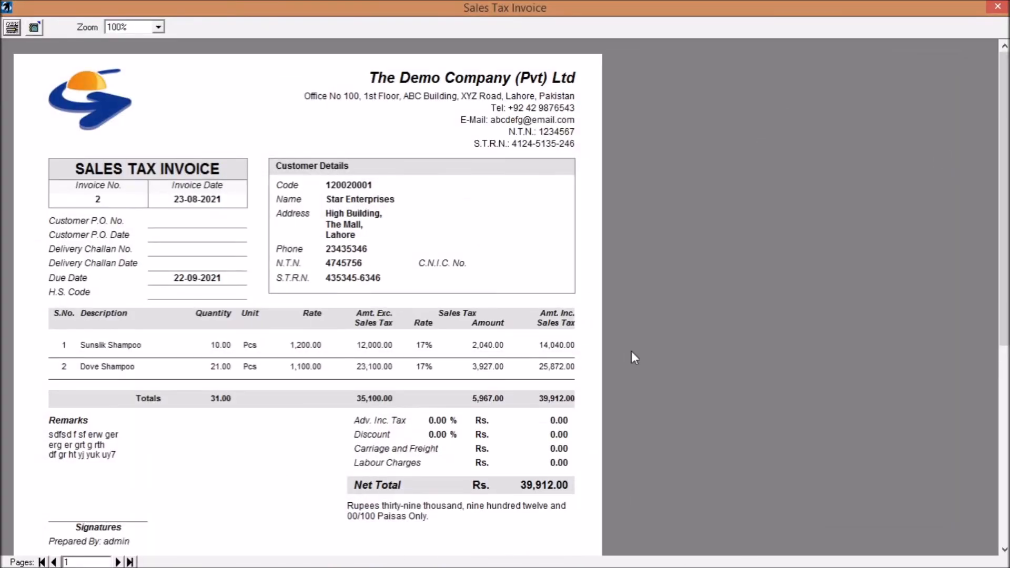
{"action": "left_click", "coordinate": [997, 7]}
- Turn off printing of the remarks/warranty note in the print settings, save, and preview the printout of invoice 2
{"action": "left_click", "coordinate": [933, 193]}
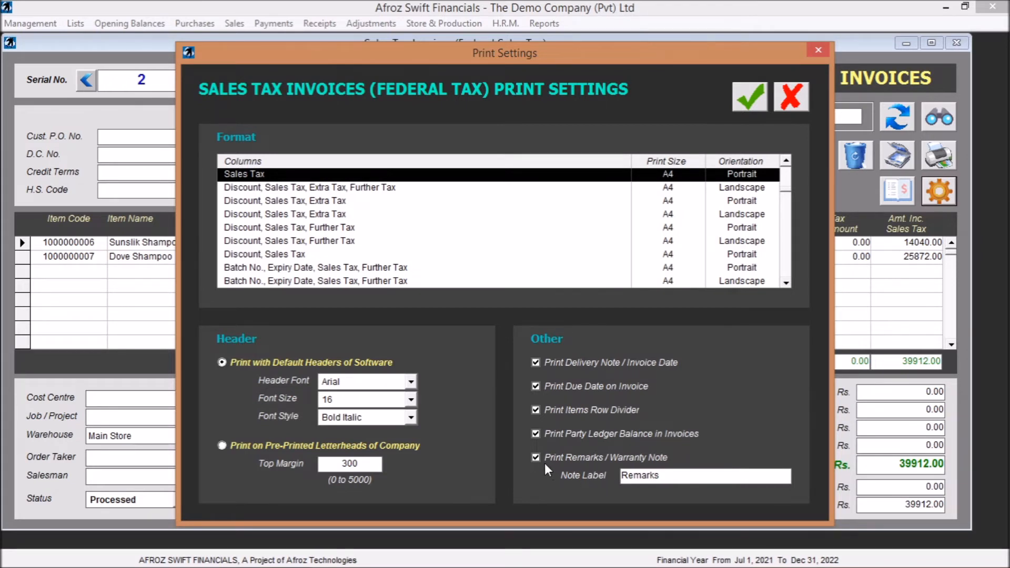
{"action": "left_click", "coordinate": [750, 97]}
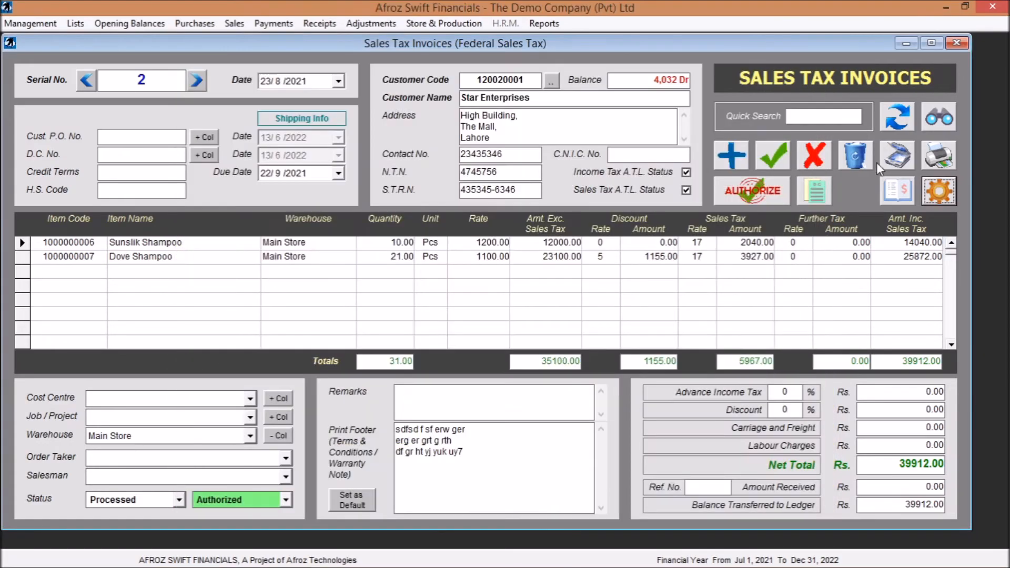
{"action": "left_click", "coordinate": [934, 156]}
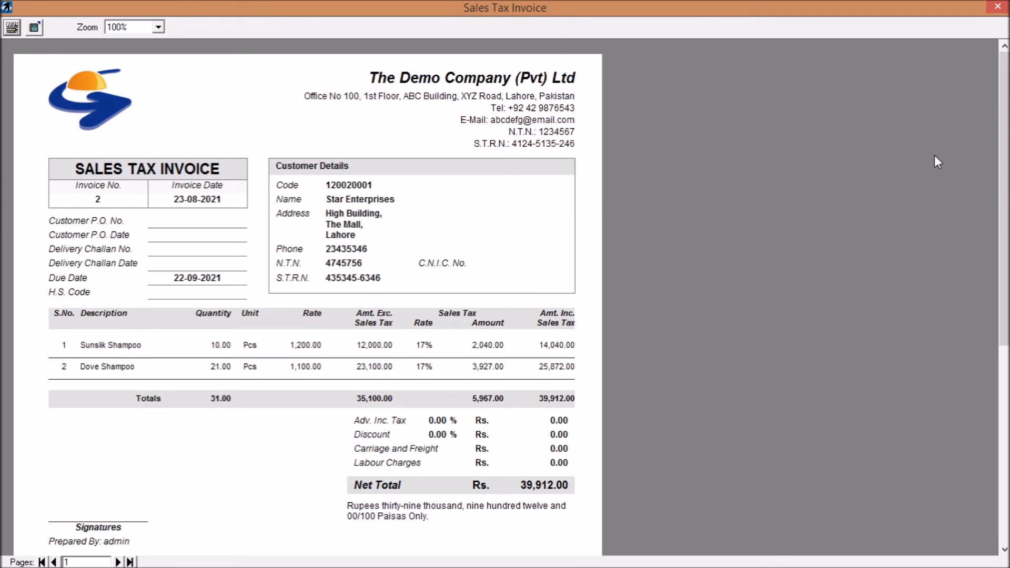
{"action": "left_click", "coordinate": [997, 6]}
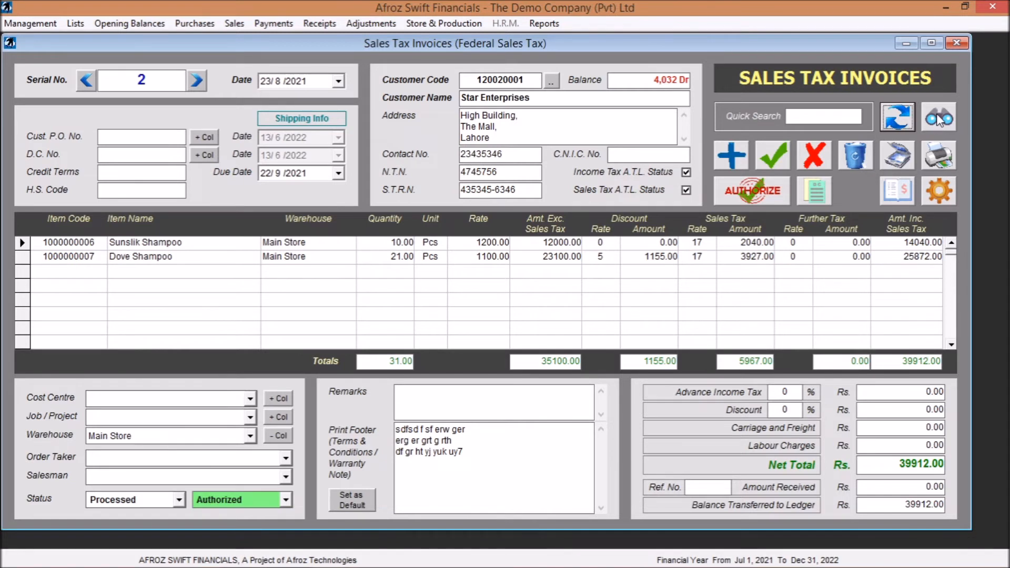
- Look up sales tax invoices 4 and 1 by serial number with the quick search
{"action": "left_click", "coordinate": [835, 118]}
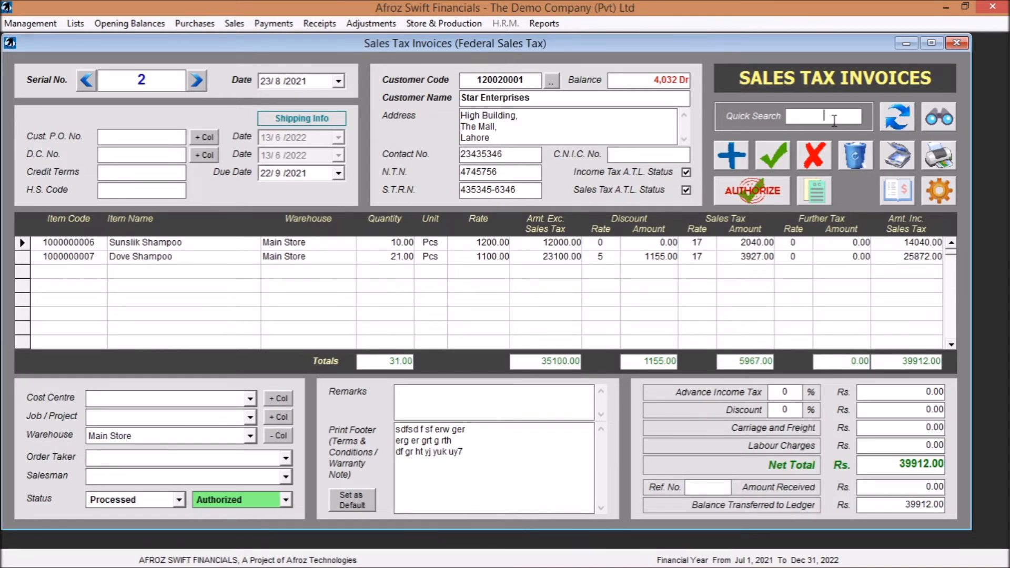
{"action": "type", "text": "4"}
{"action": "key", "text": "Return"}
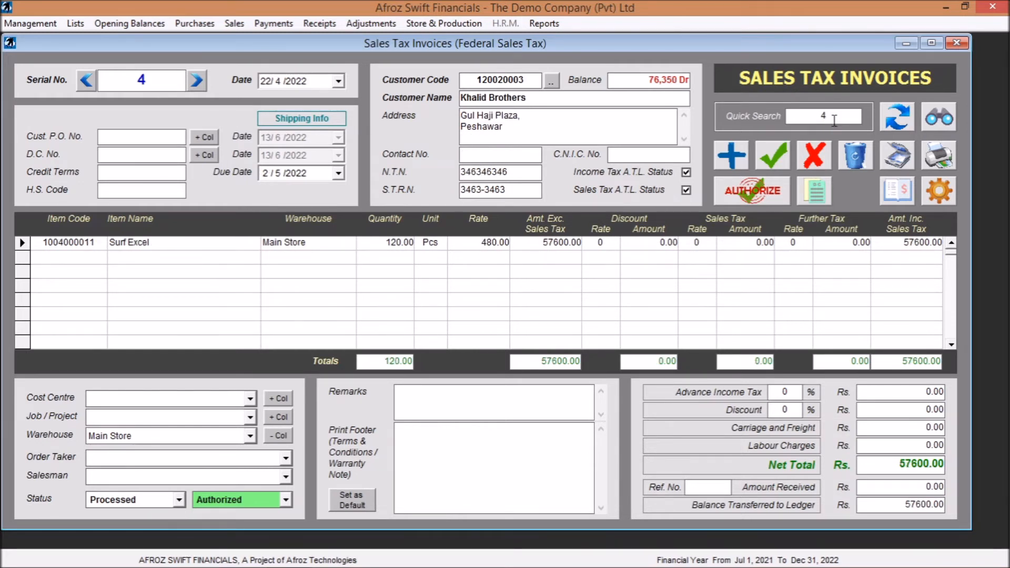
{"action": "key", "text": "BackSpace"}
{"action": "type", "text": "1"}
{"action": "key", "text": "Return"}
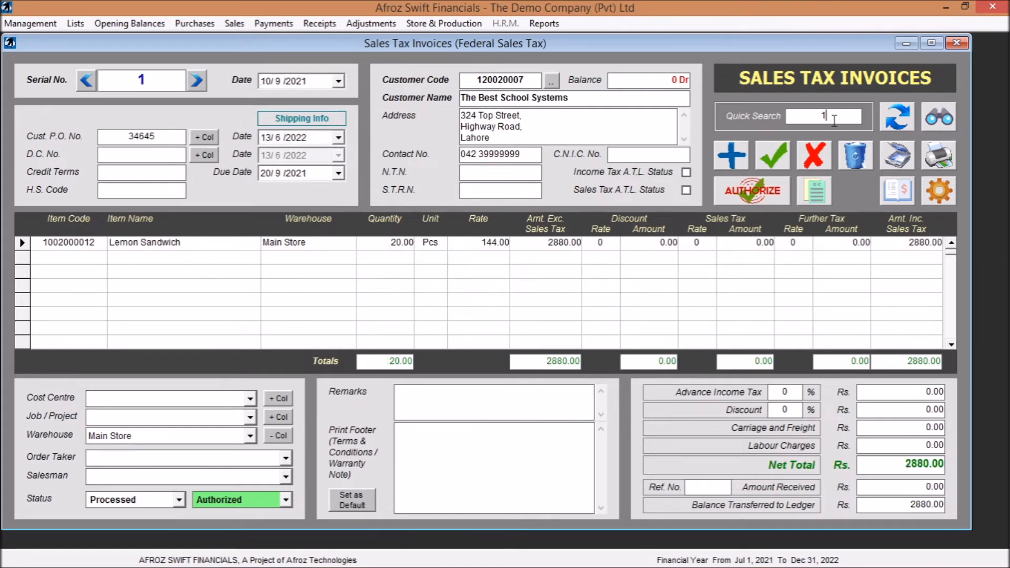
- Open the federal sales tax sale summary report and list all saved and processed transactions
{"action": "left_click", "coordinate": [937, 121]}
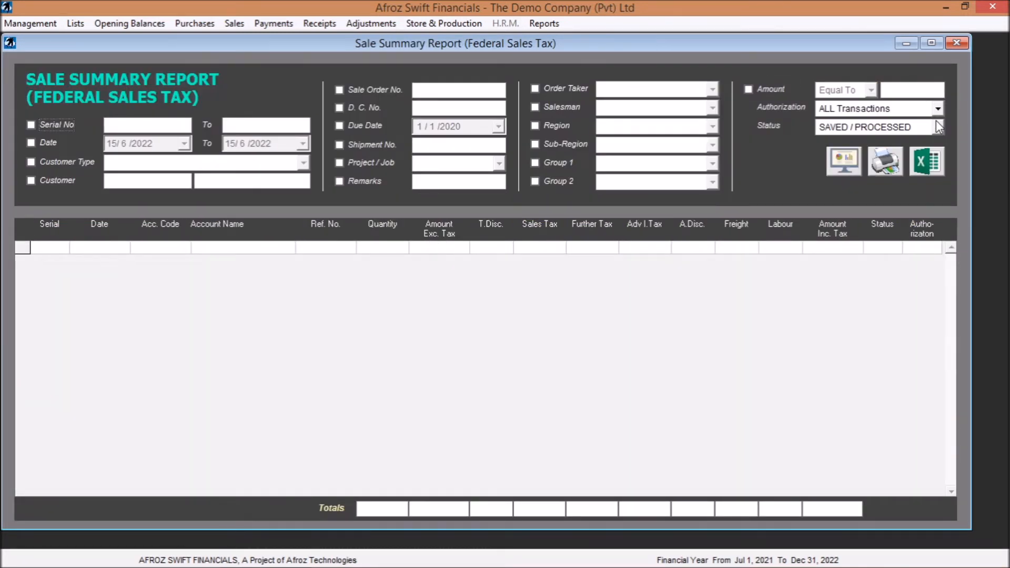
{"action": "left_click", "coordinate": [845, 166]}
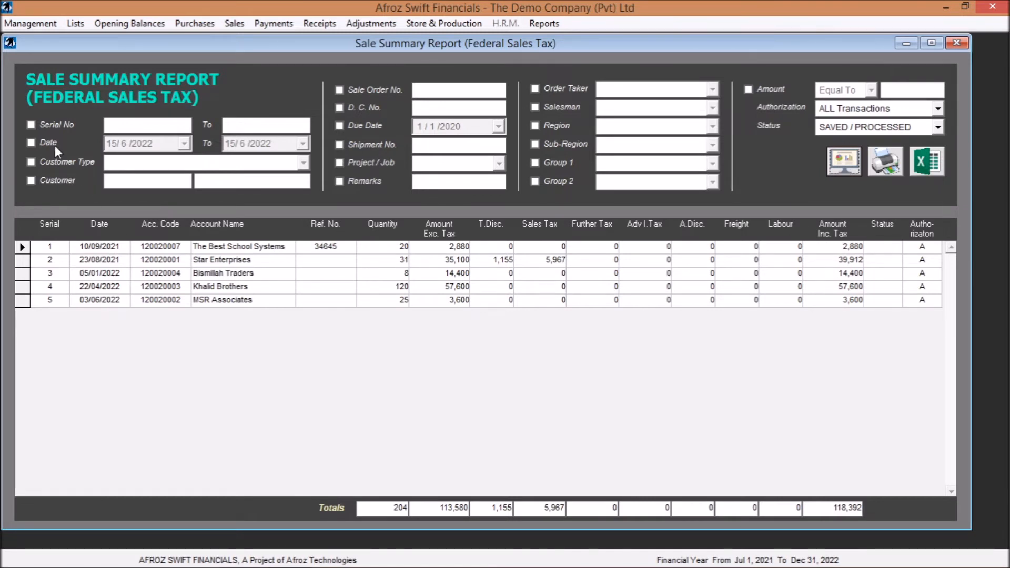
{"action": "left_click", "coordinate": [47, 122]}
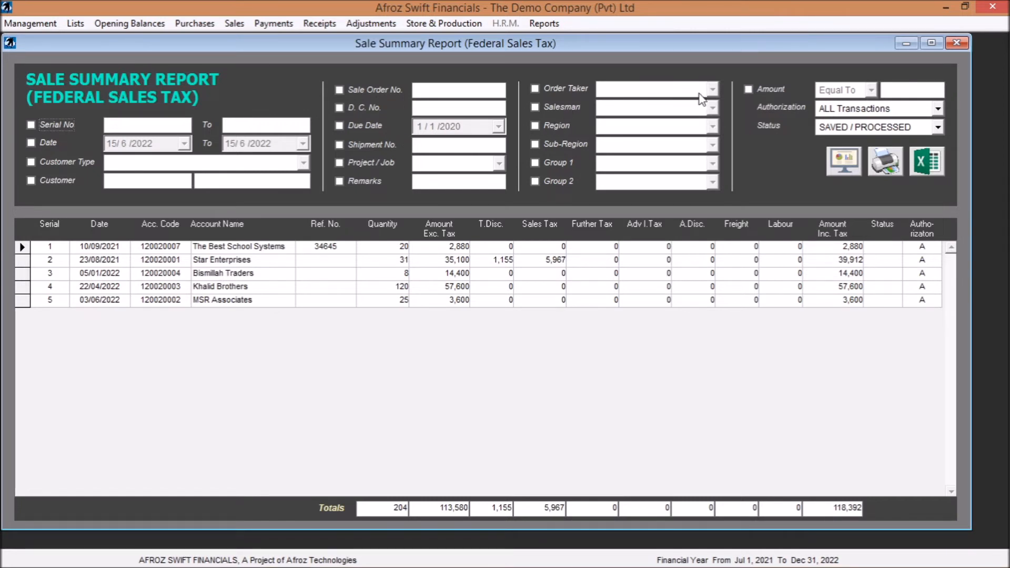
- Filter the sale summary report to invoices with an amount equal to 14400
{"action": "left_click", "coordinate": [751, 89]}
{"action": "left_click", "coordinate": [871, 91]}
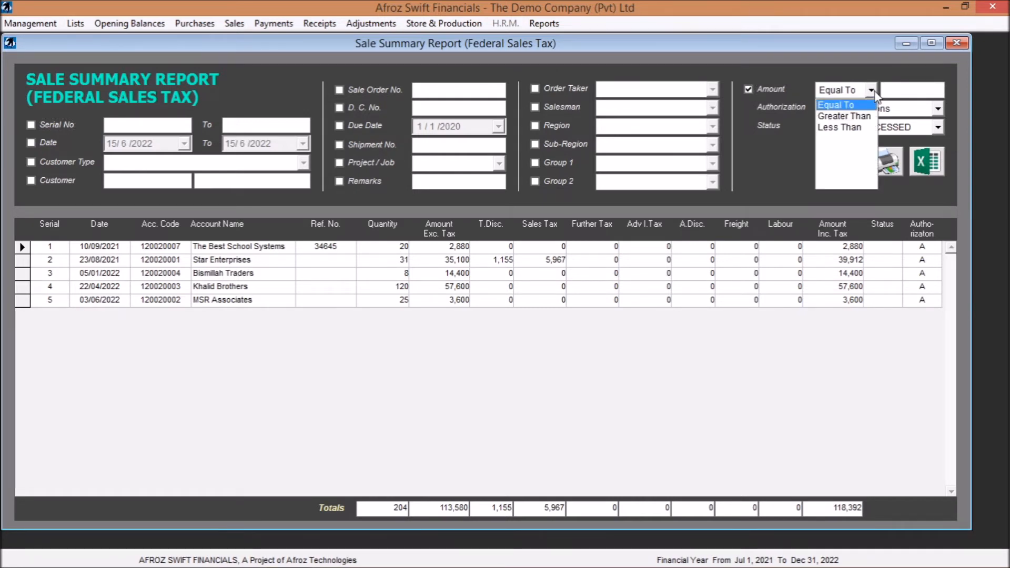
{"action": "left_click", "coordinate": [909, 90]}
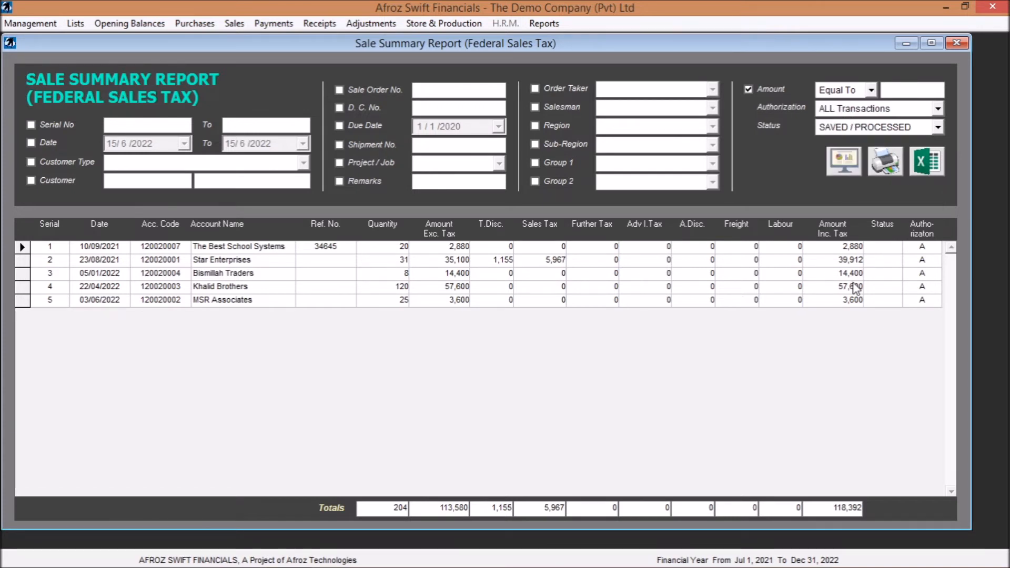
{"action": "type", "text": "14400"}
{"action": "left_click", "coordinate": [844, 161]}
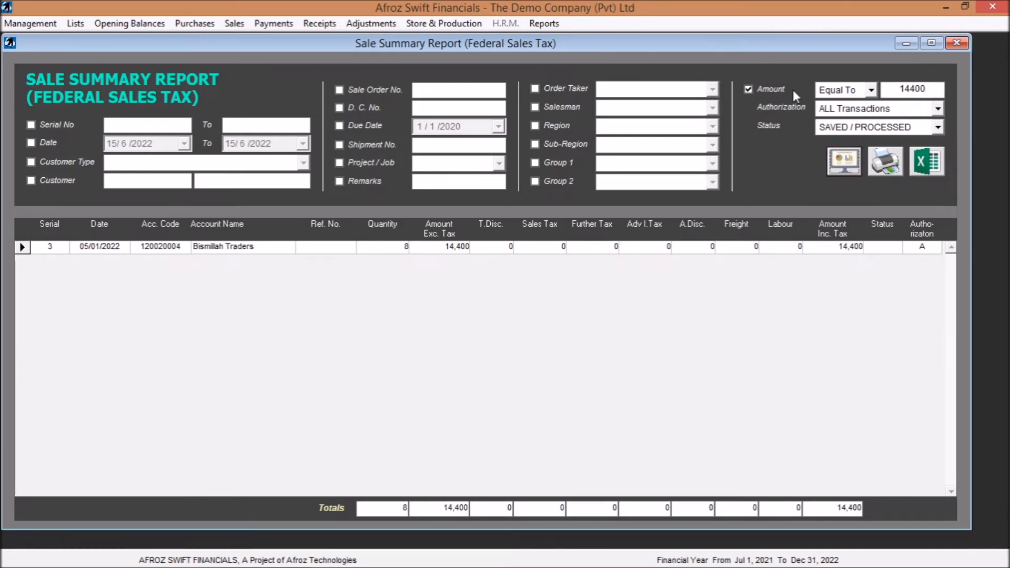
- Filter the sale summary report to invoices with an amount greater than 10000
{"action": "left_click", "coordinate": [876, 92]}
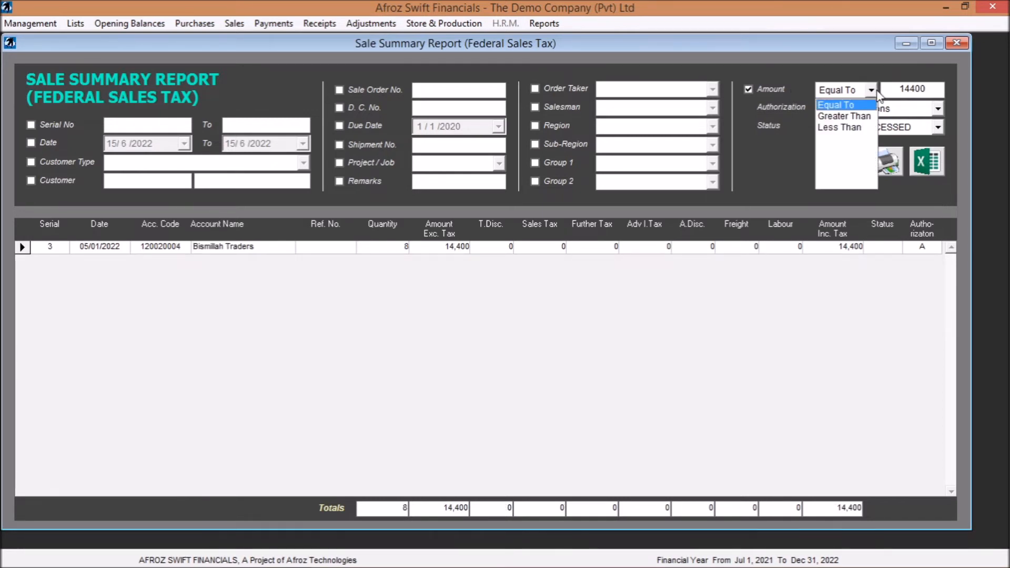
{"action": "left_click", "coordinate": [851, 121]}
{"action": "double_click", "coordinate": [892, 88]}
{"action": "type", "text": "10000"}
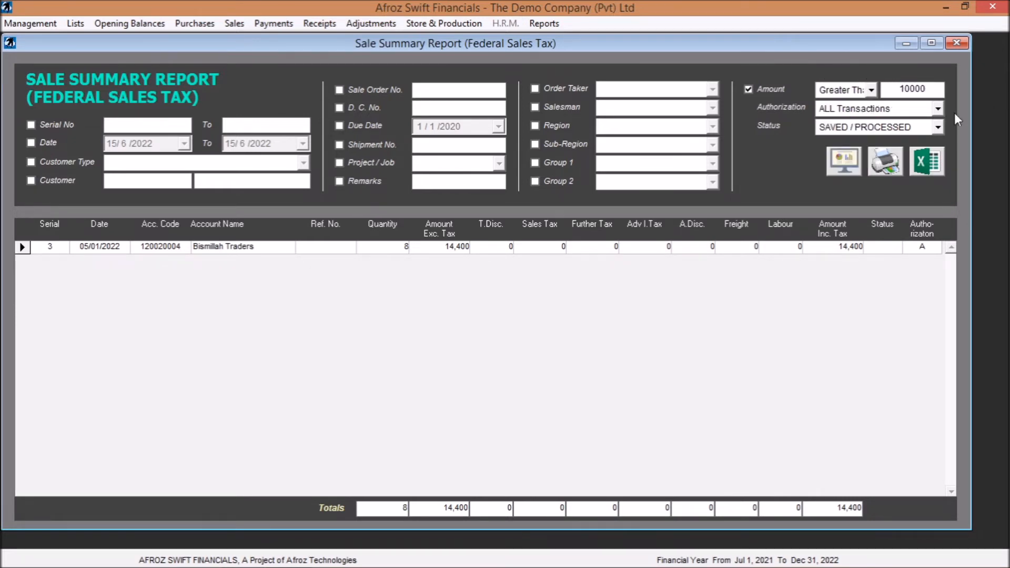
{"action": "left_click", "coordinate": [845, 161]}
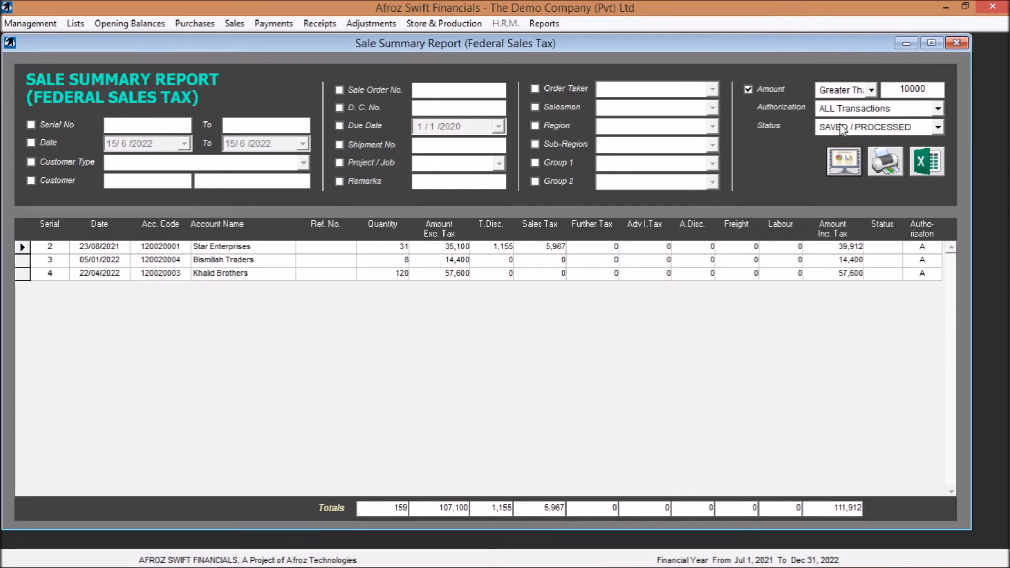
- Filter the sale summary report to invoices with an amount less than 10000
{"action": "left_click", "coordinate": [872, 89]}
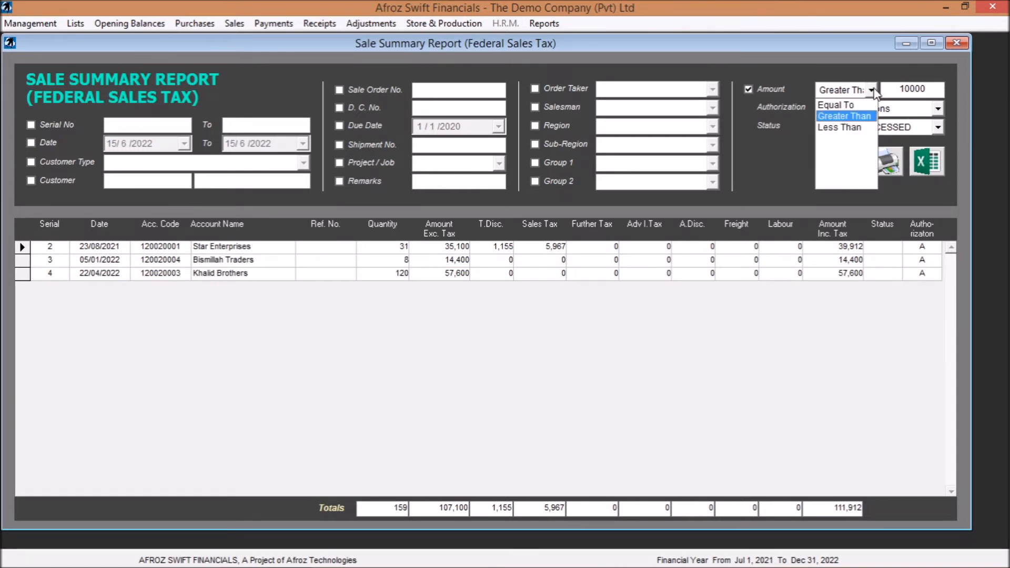
{"action": "left_click", "coordinate": [854, 128]}
{"action": "left_click", "coordinate": [845, 161]}
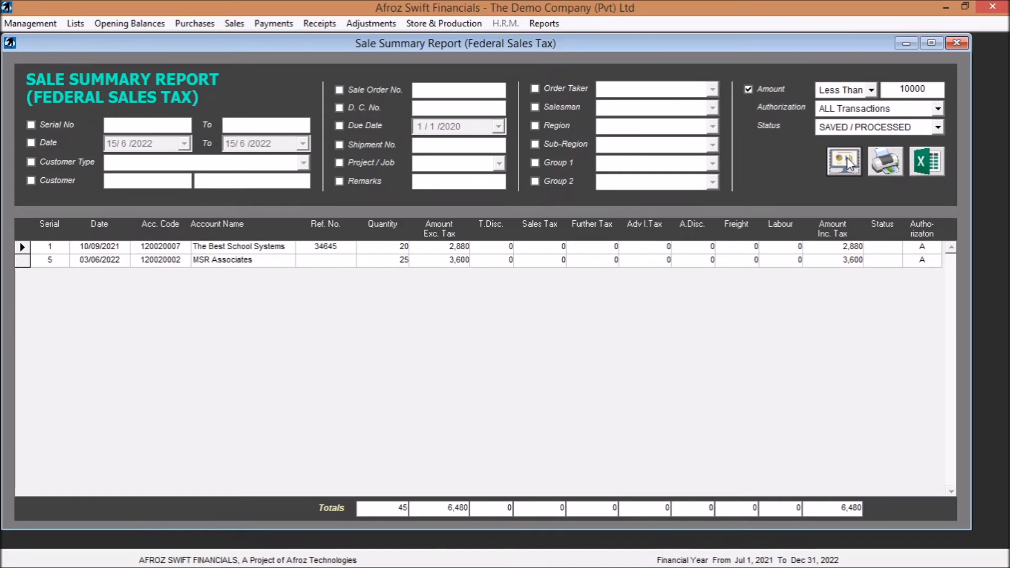
- Leave the federal sales report and invoice, and open the state/provincial services rendered tax invoice form to view its province options
{"action": "left_click", "coordinate": [956, 42]}
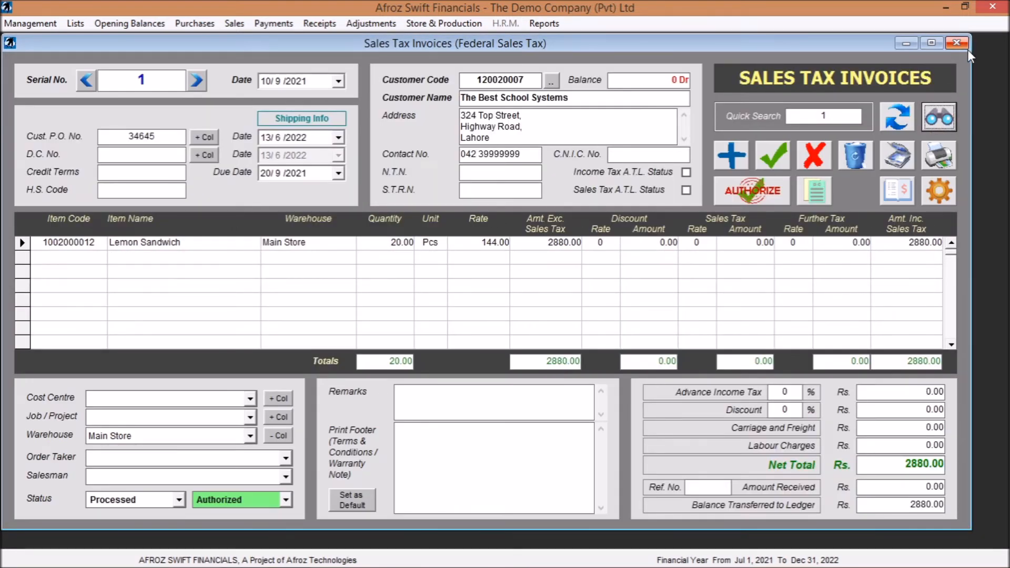
{"action": "left_click", "coordinate": [961, 43]}
{"action": "left_click", "coordinate": [243, 25]}
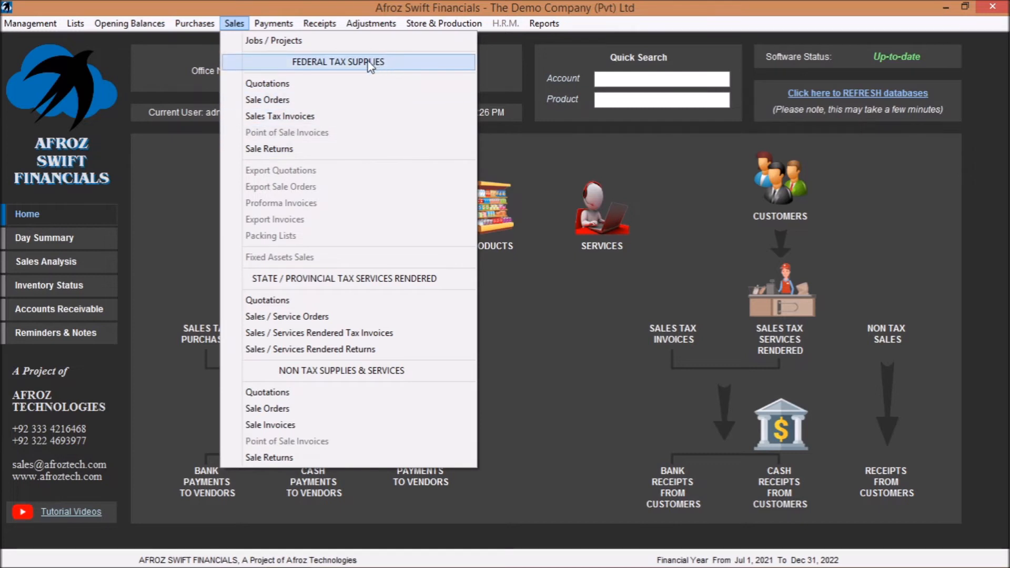
{"action": "left_click", "coordinate": [353, 335]}
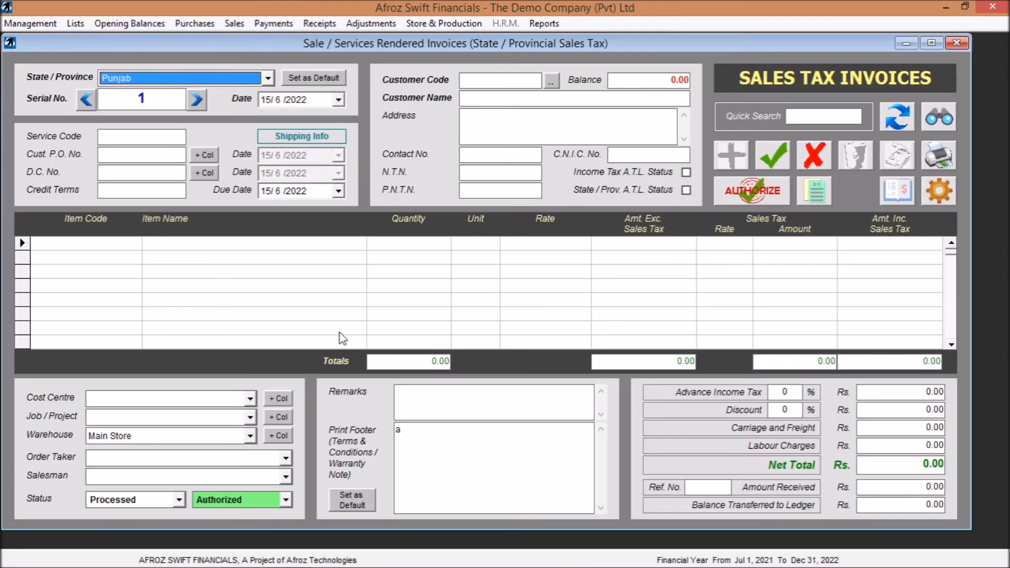
{"action": "left_click", "coordinate": [269, 80]}
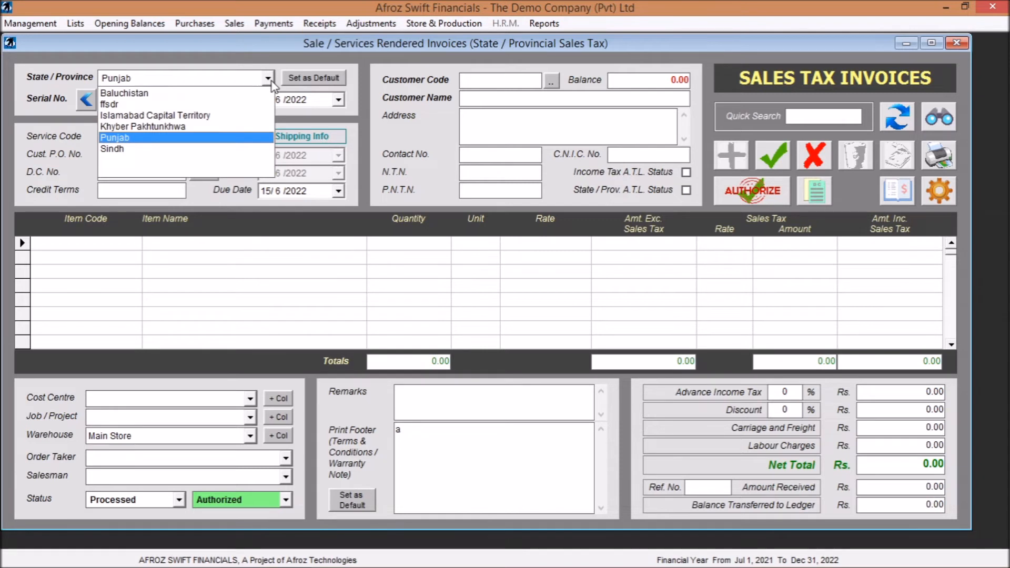
{"action": "left_click", "coordinate": [270, 80]}
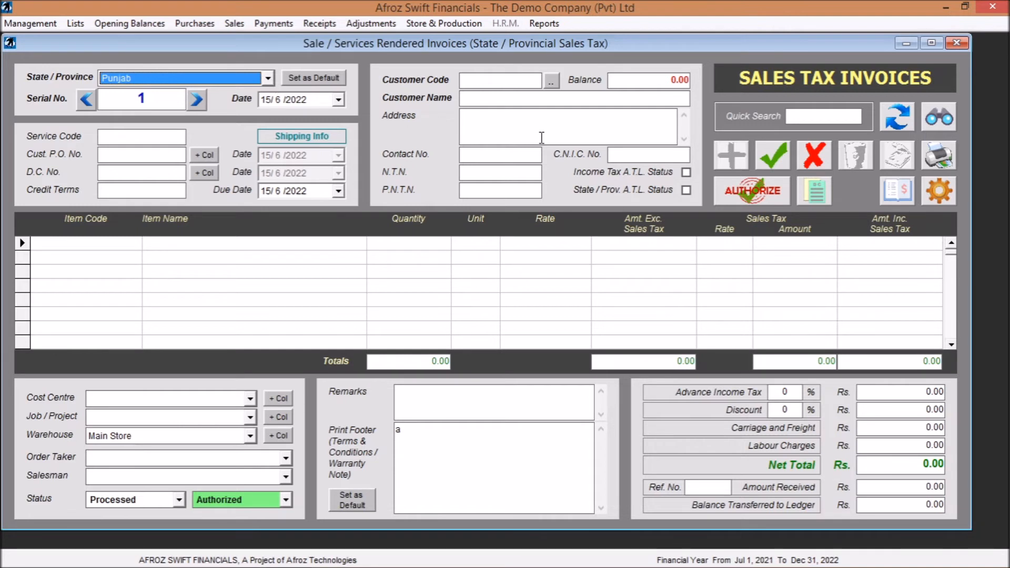
{"action": "left_click", "coordinate": [87, 243]}
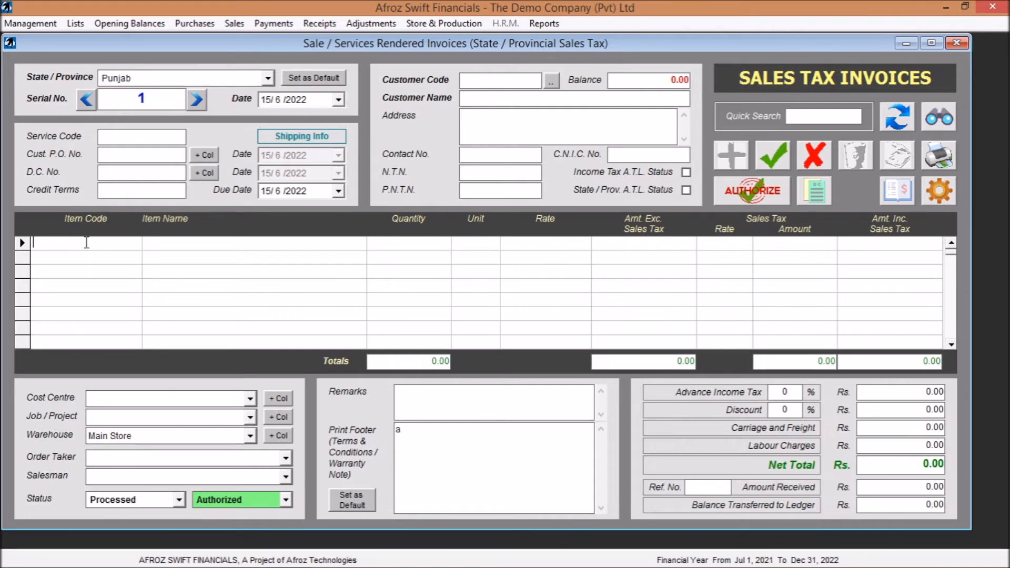
{"action": "type", "text": "1"}
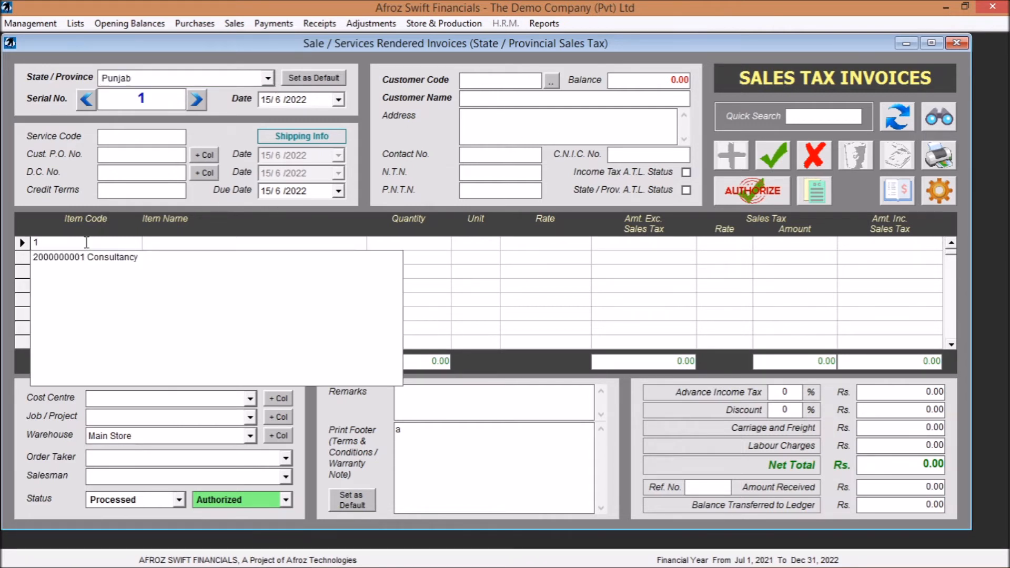
{"action": "key", "text": "BackSpace"}
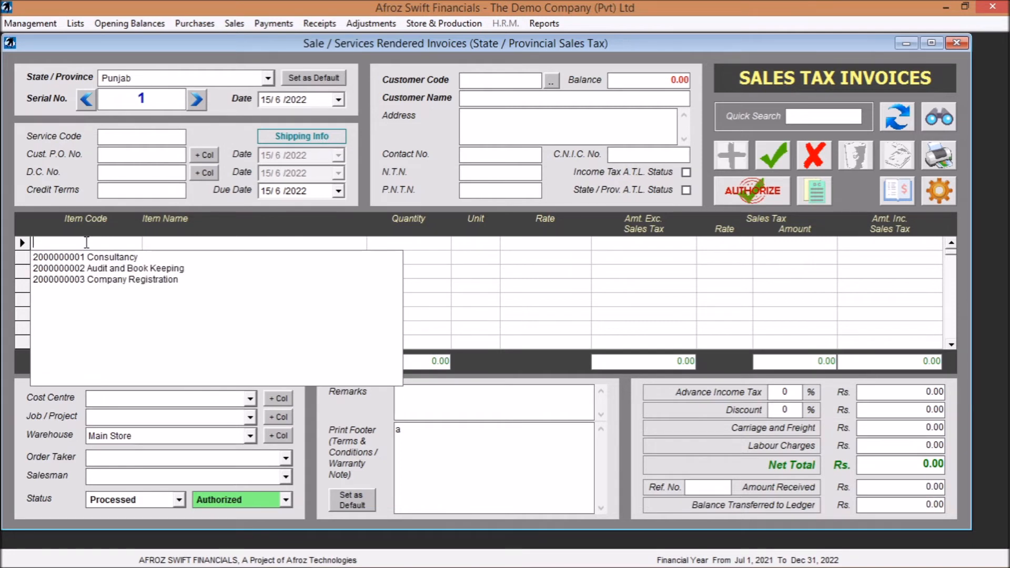
{"action": "key", "text": "Down"}
{"action": "key", "text": "Return"}
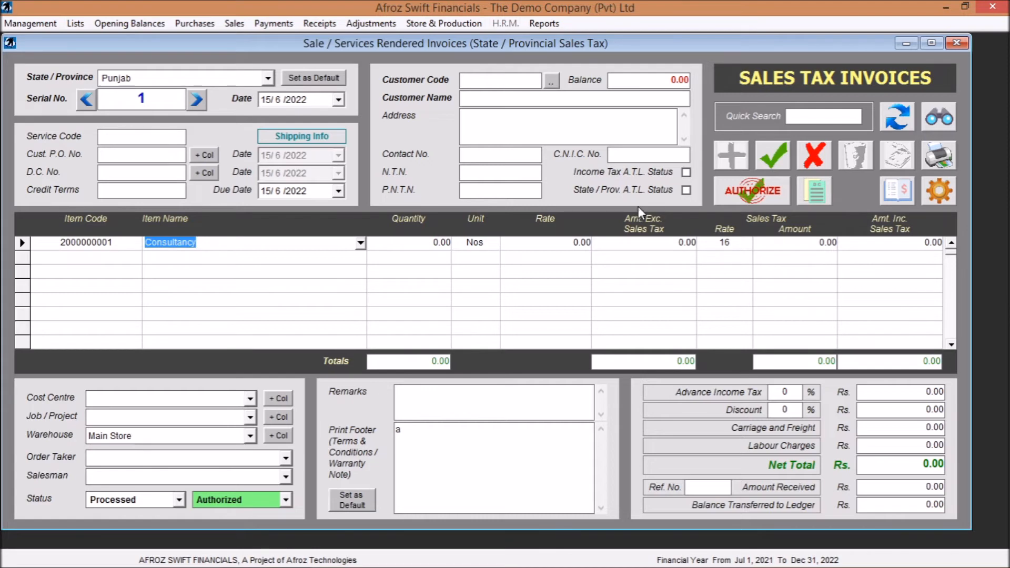
{"action": "left_click", "coordinate": [962, 43]}
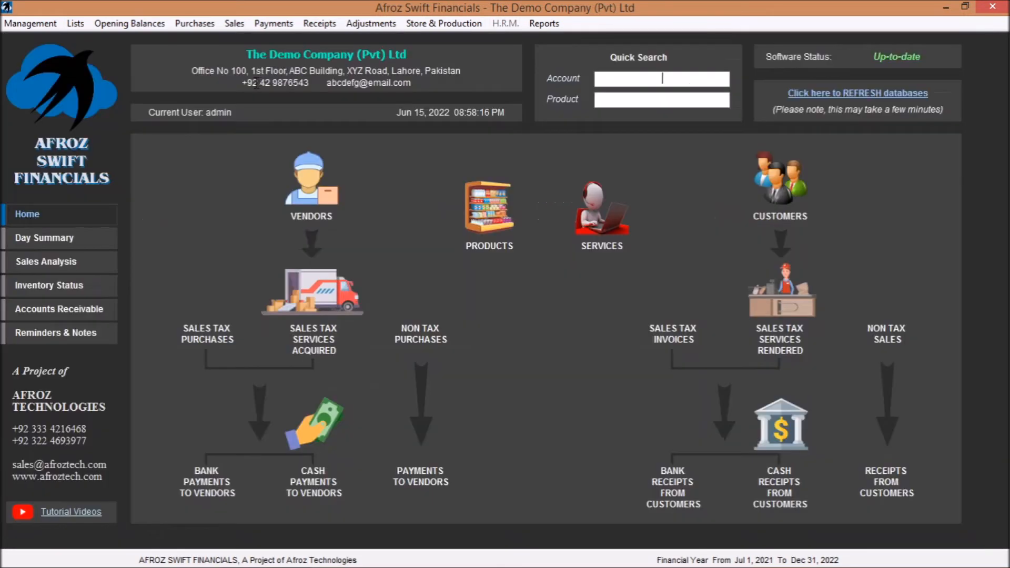
- Open the Jobs / Projects form from the sales functions to view its layout, and close it
{"action": "left_click", "coordinate": [233, 25]}
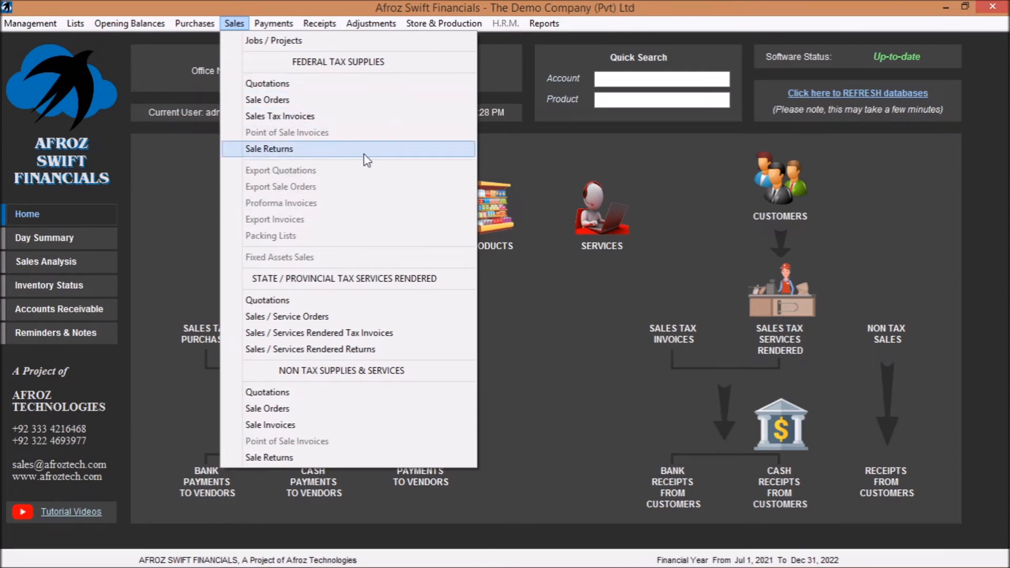
{"action": "left_click", "coordinate": [292, 42]}
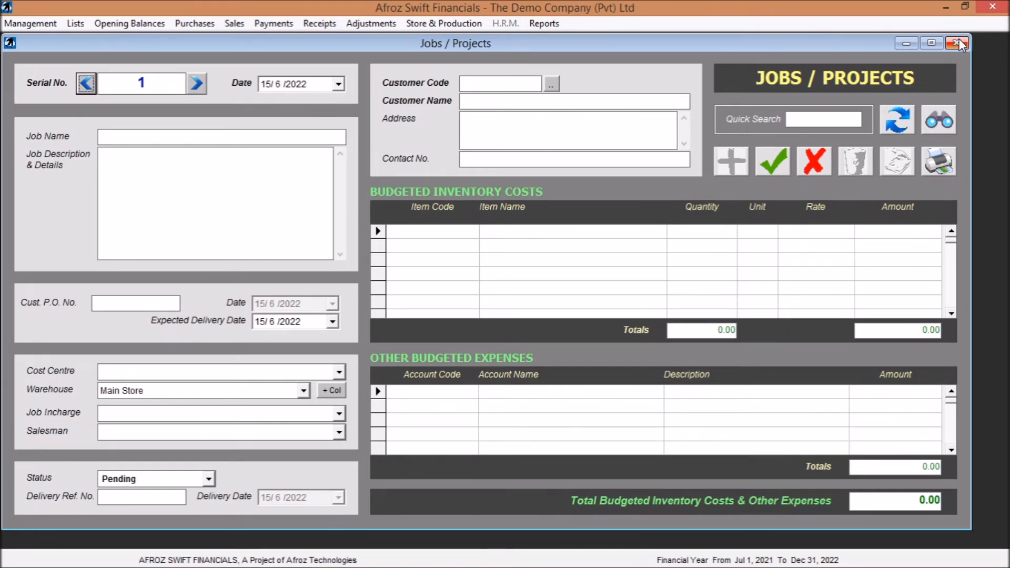
{"action": "left_click", "coordinate": [957, 43]}
- View saved bank payment to vendor (tax) serial 2, check its vendor code and voucher number choices, and close the form
{"action": "left_click", "coordinate": [273, 24]}
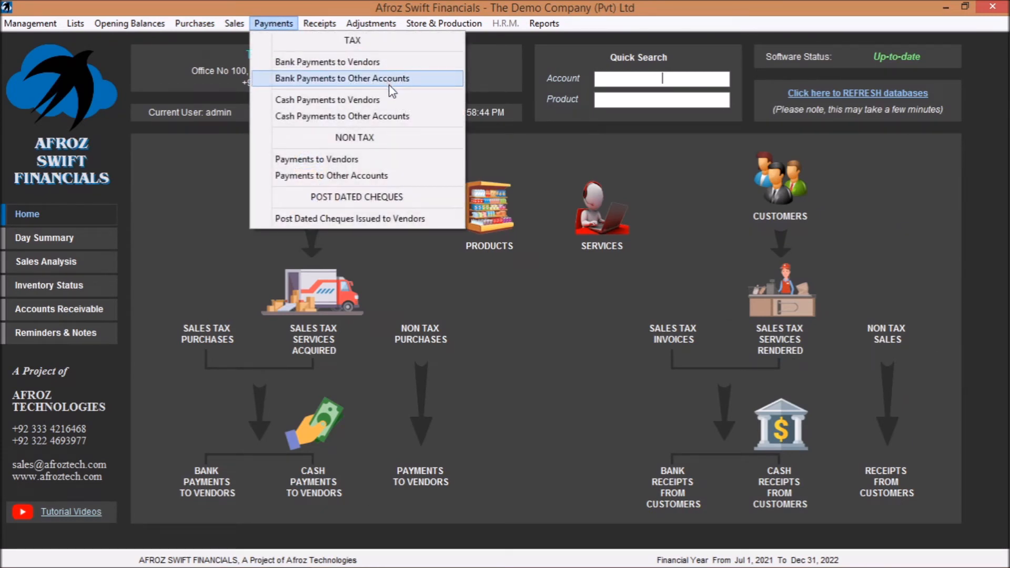
{"action": "left_click", "coordinate": [361, 64]}
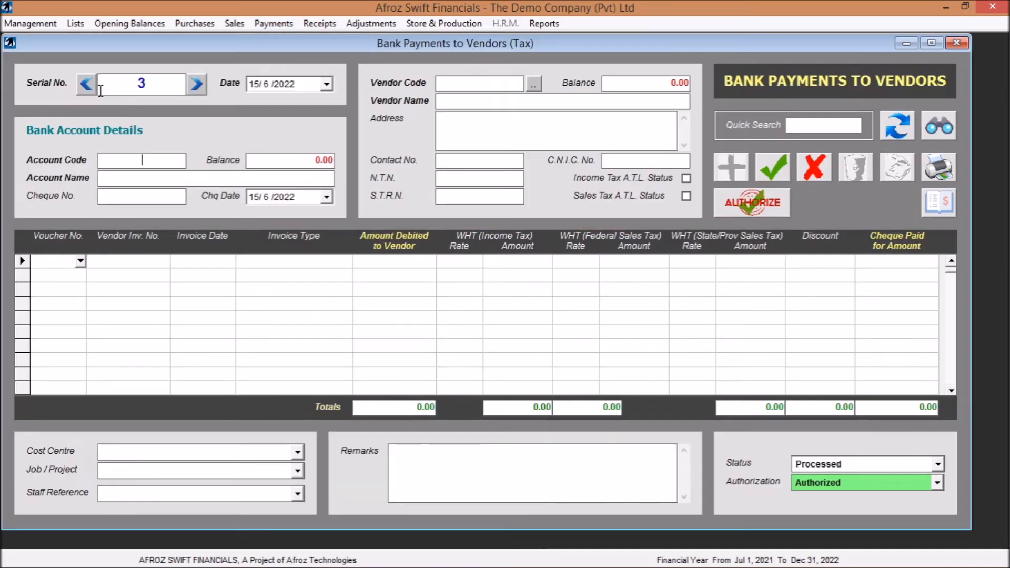
{"action": "left_click", "coordinate": [87, 84]}
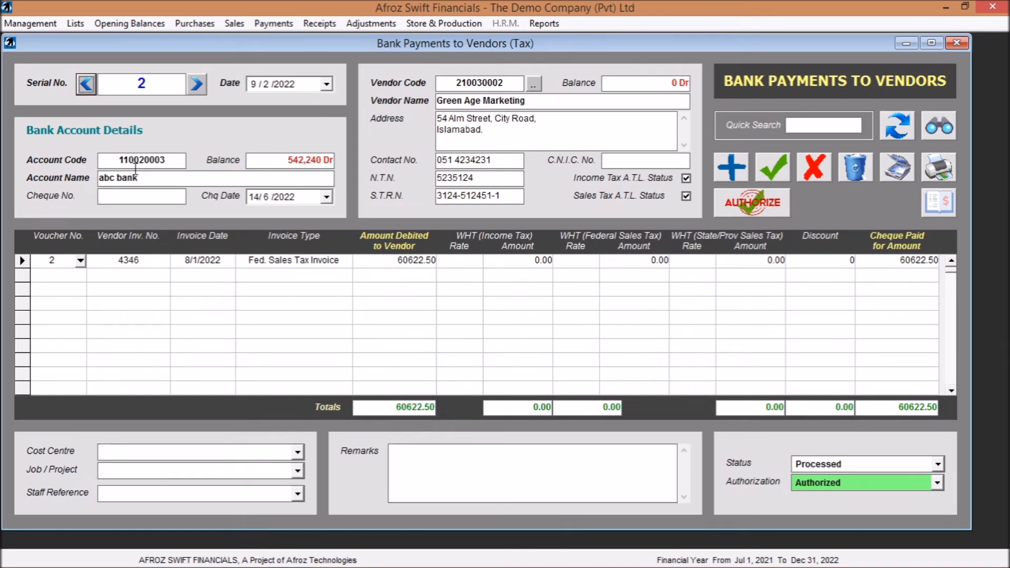
{"action": "left_click", "coordinate": [508, 82]}
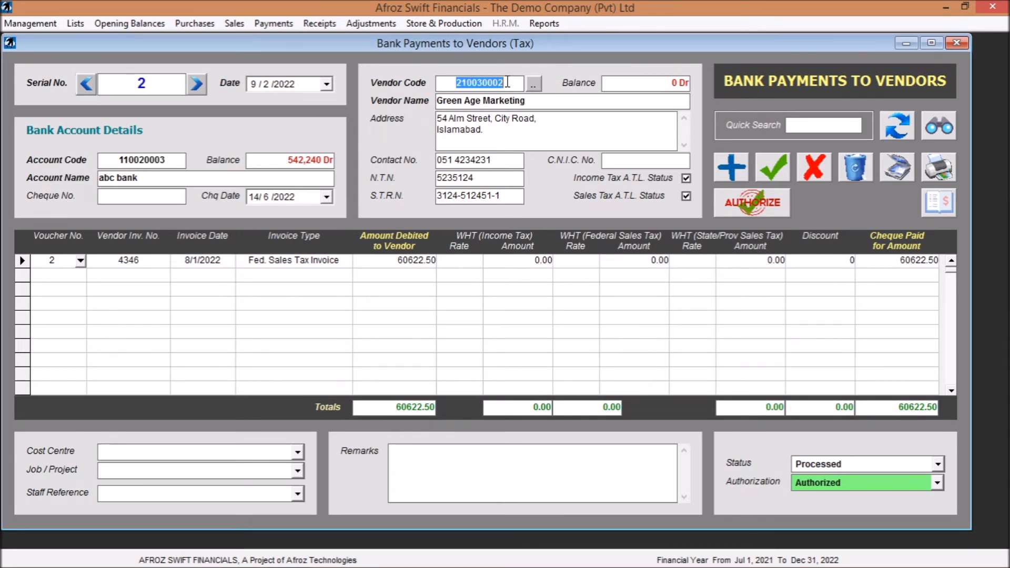
{"action": "left_click", "coordinate": [82, 263]}
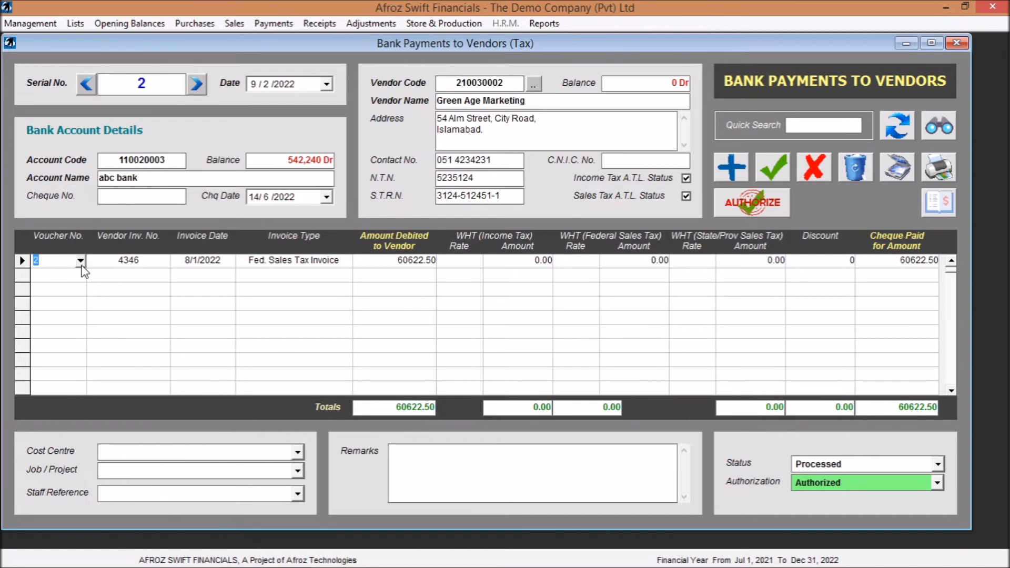
{"action": "left_click", "coordinate": [80, 261]}
{"action": "left_click", "coordinate": [80, 261]}
{"action": "left_click", "coordinate": [957, 43]}
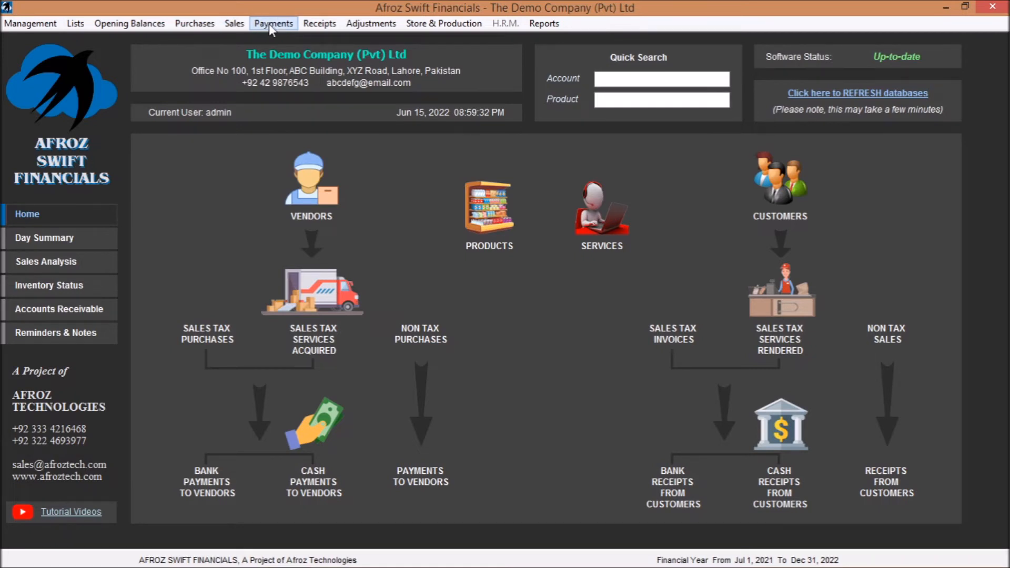
- Look over the receipts, adjustments and store functions, and open the tax version of Goods Received Notes
{"action": "left_click", "coordinate": [371, 24]}
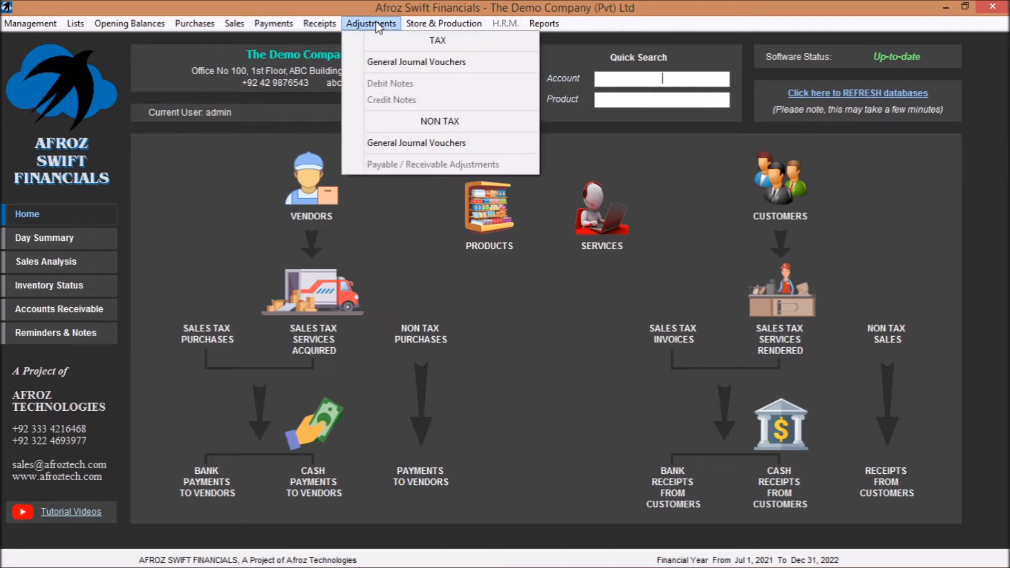
{"action": "mouse_move", "coordinate": [321, 25]}
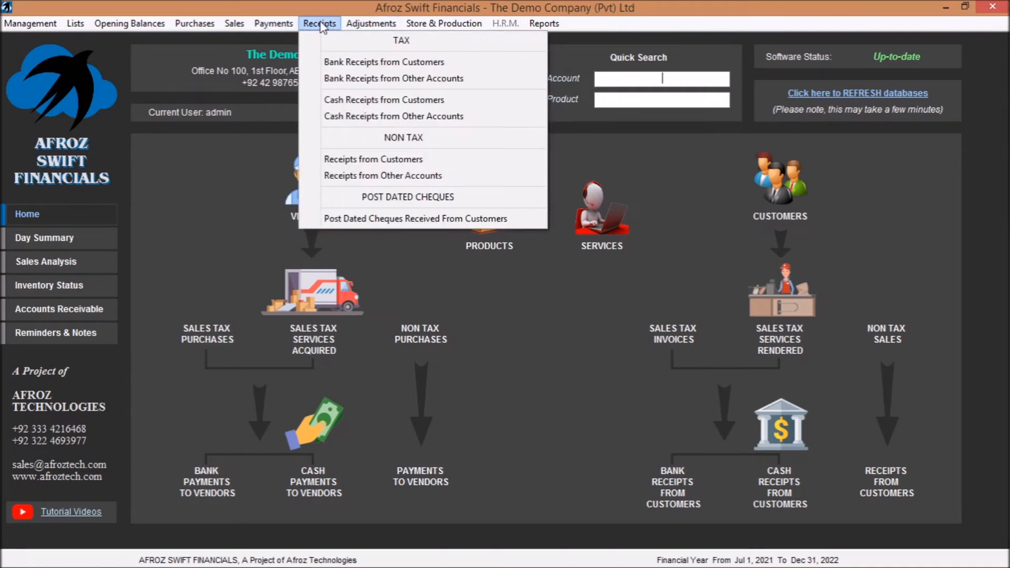
{"action": "mouse_move", "coordinate": [372, 25]}
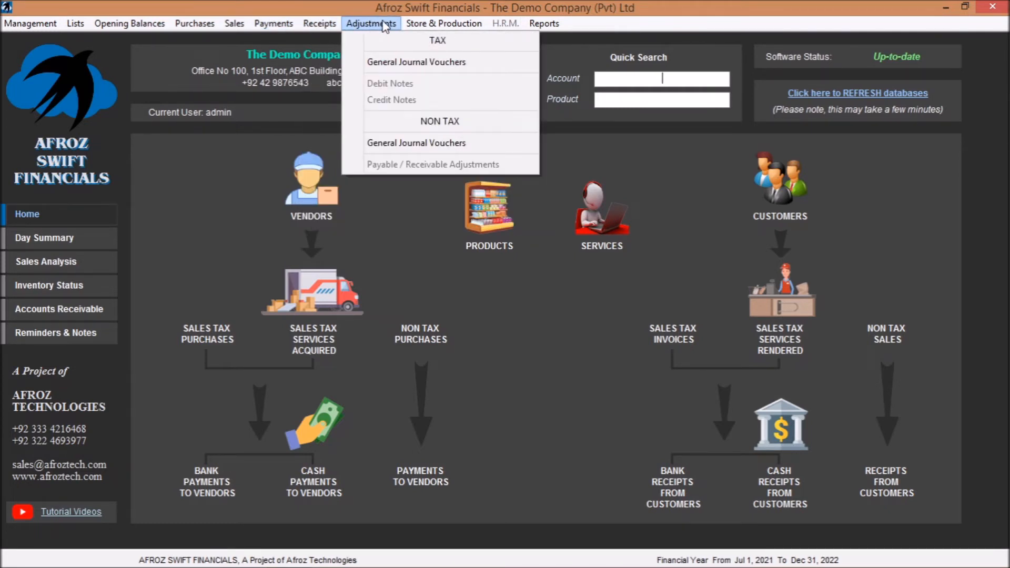
{"action": "mouse_move", "coordinate": [441, 25]}
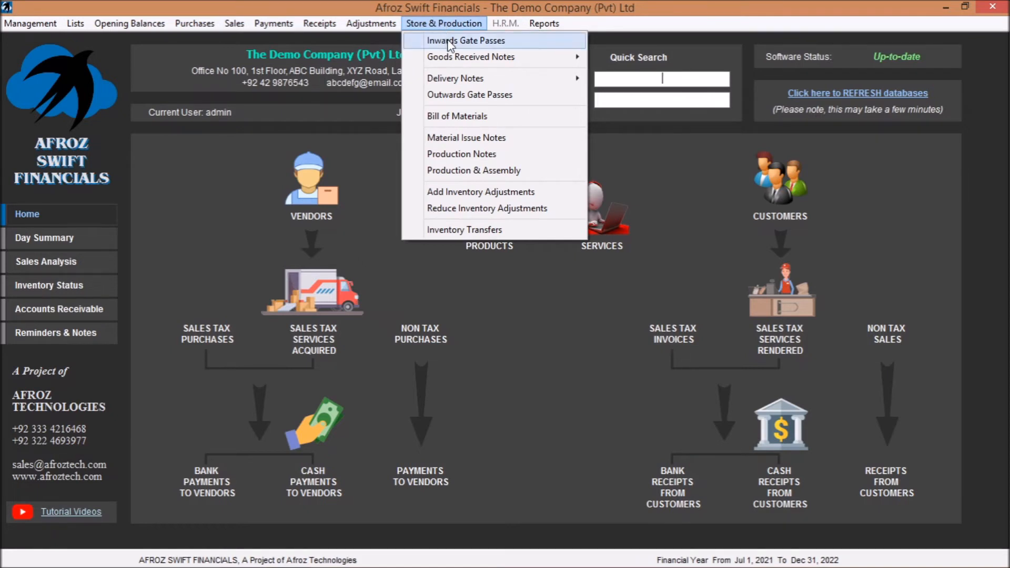
{"action": "mouse_move", "coordinate": [457, 60]}
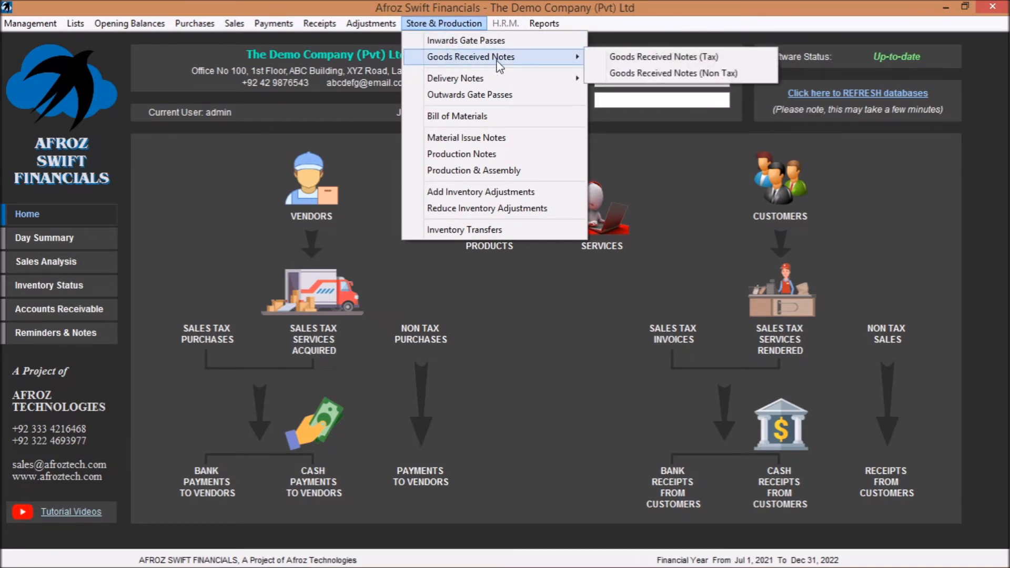
{"action": "left_click", "coordinate": [684, 59]}
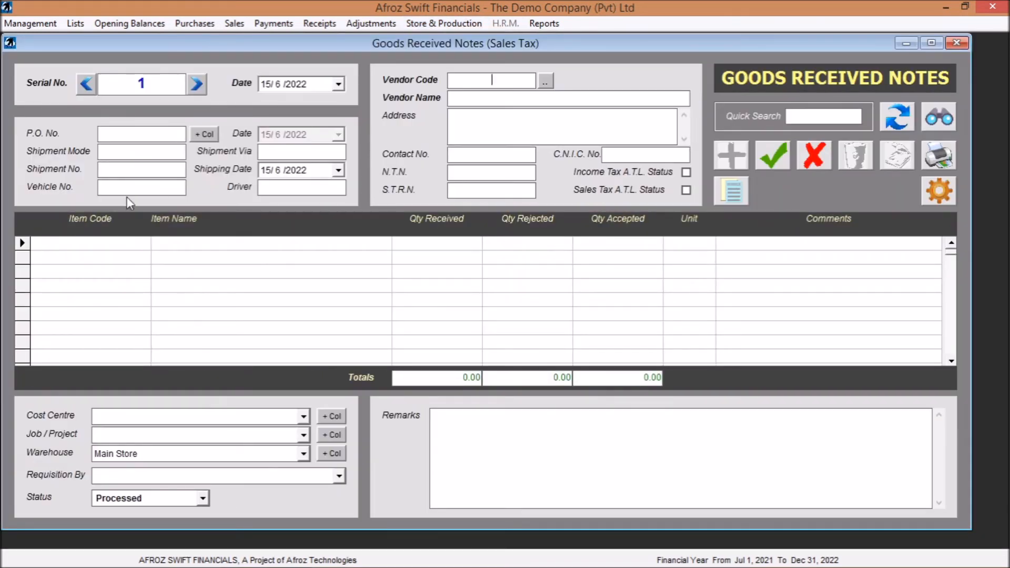
- Add Sunslik Shampoo to the goods received note with a received quantity of 100 and a rejected quantity of 5
{"action": "left_click", "coordinate": [100, 244]}
{"action": "type", "text": "1"}
{"action": "key", "text": "Down"}
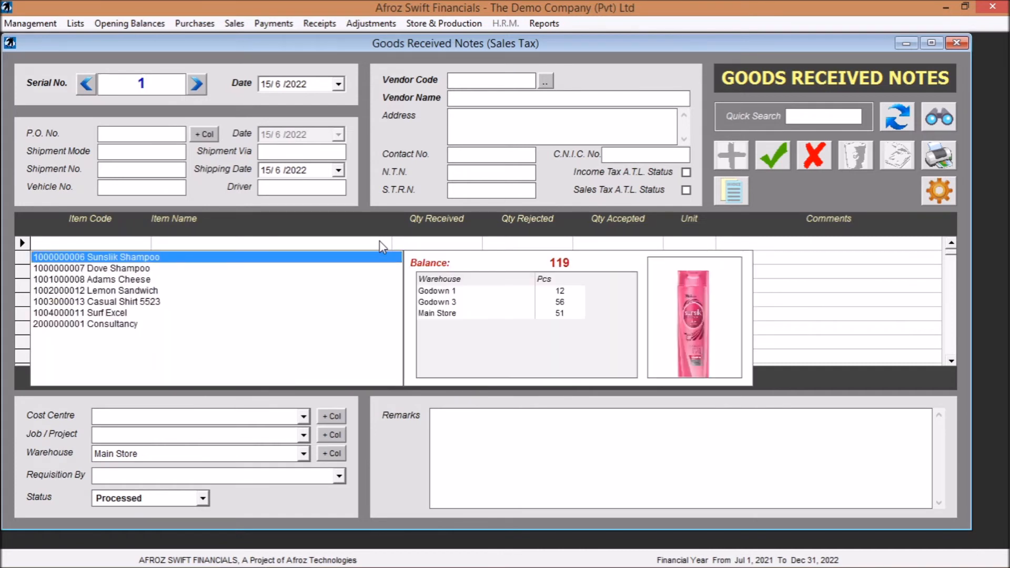
{"action": "key", "text": "Return"}
{"action": "type", "text": "10"}
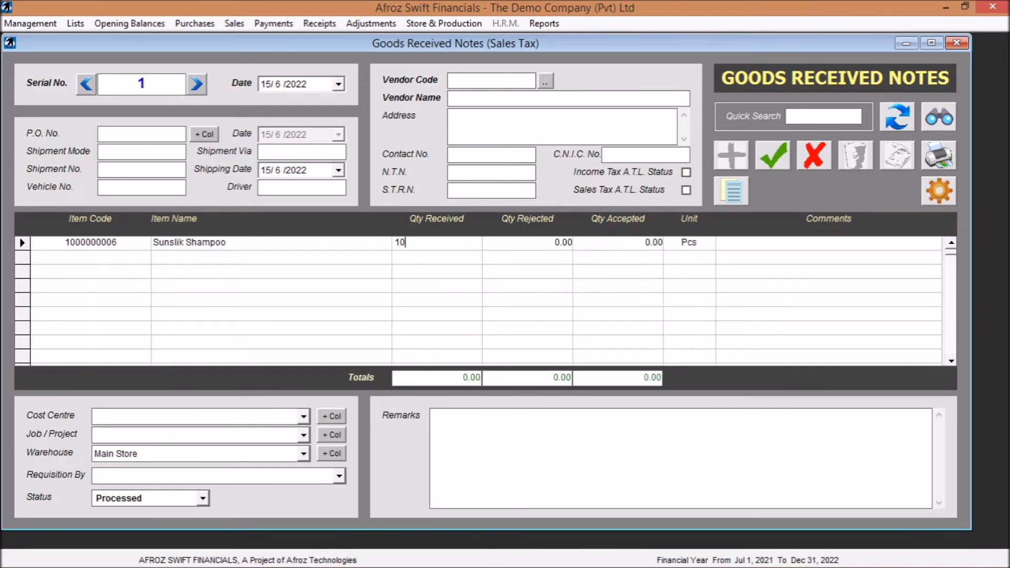
{"action": "type", "text": "0"}
{"action": "key", "text": "Return"}
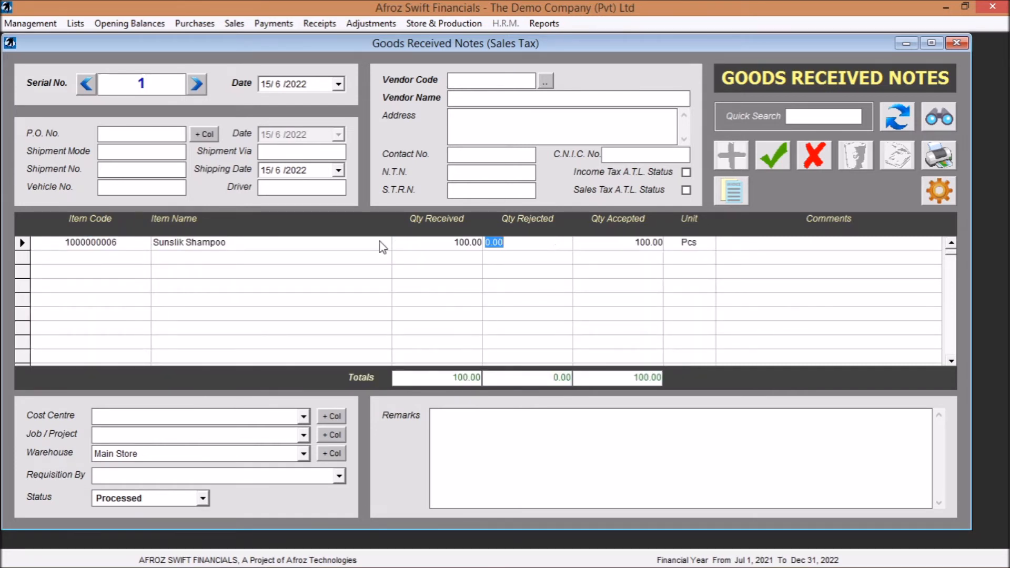
{"action": "type", "text": "5"}
{"action": "key", "text": "Return"}
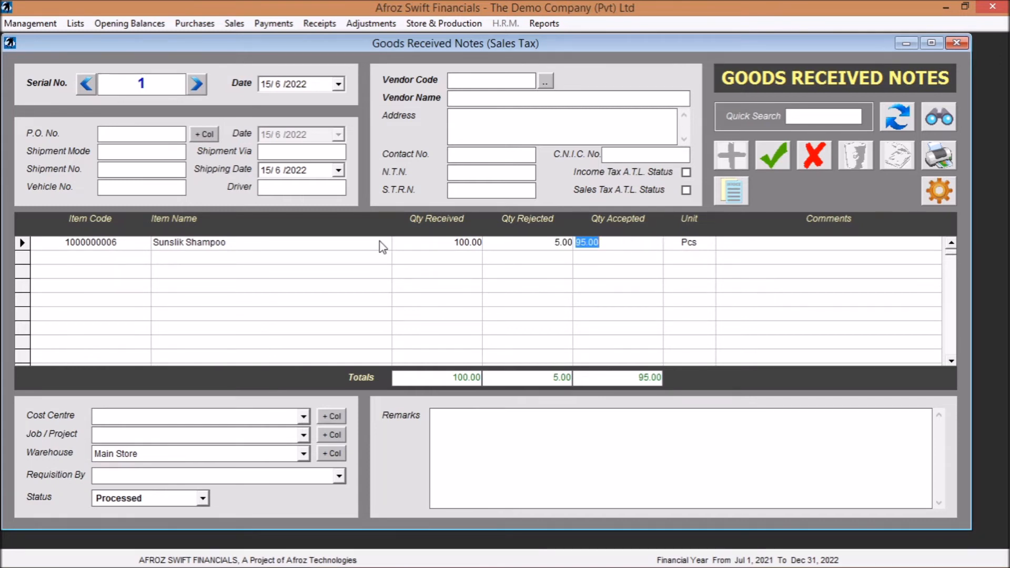
{"action": "left_click", "coordinate": [622, 236]}
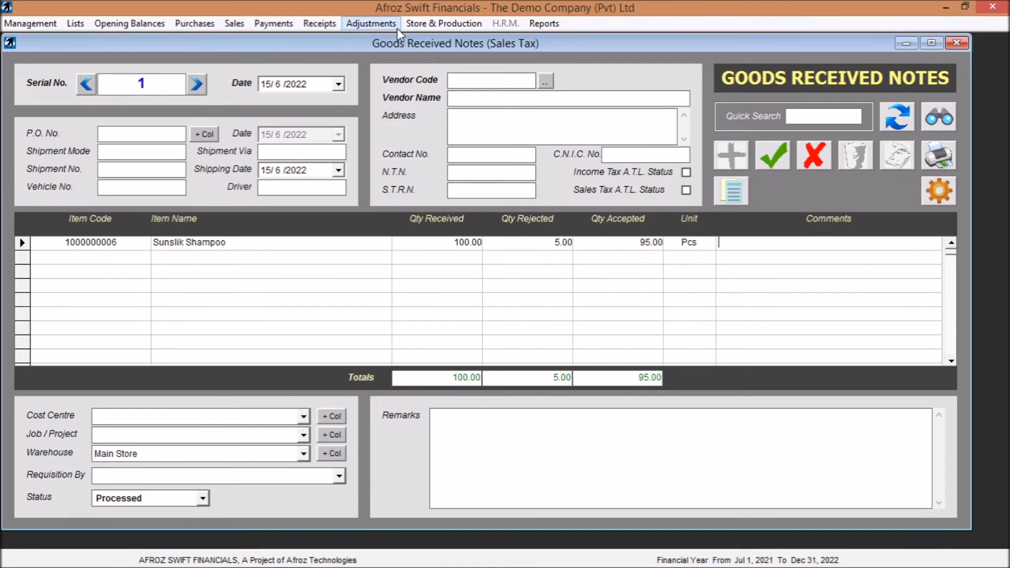
- Open the tax version of Delivery Notes to view the form, and close it together with the unsaved goods received note
{"action": "left_click", "coordinate": [445, 24]}
{"action": "mouse_move", "coordinate": [473, 78]}
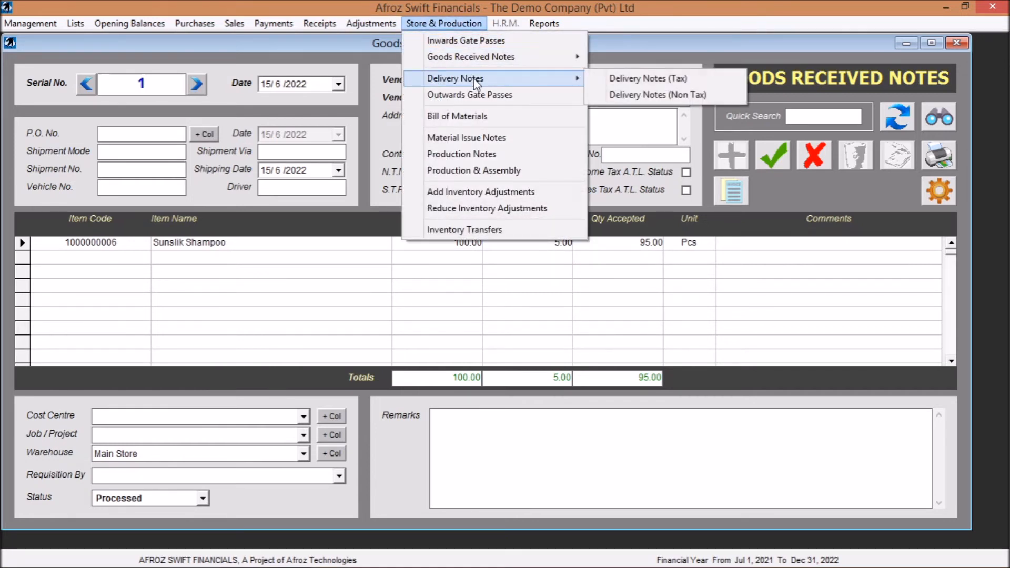
{"action": "left_click", "coordinate": [669, 82]}
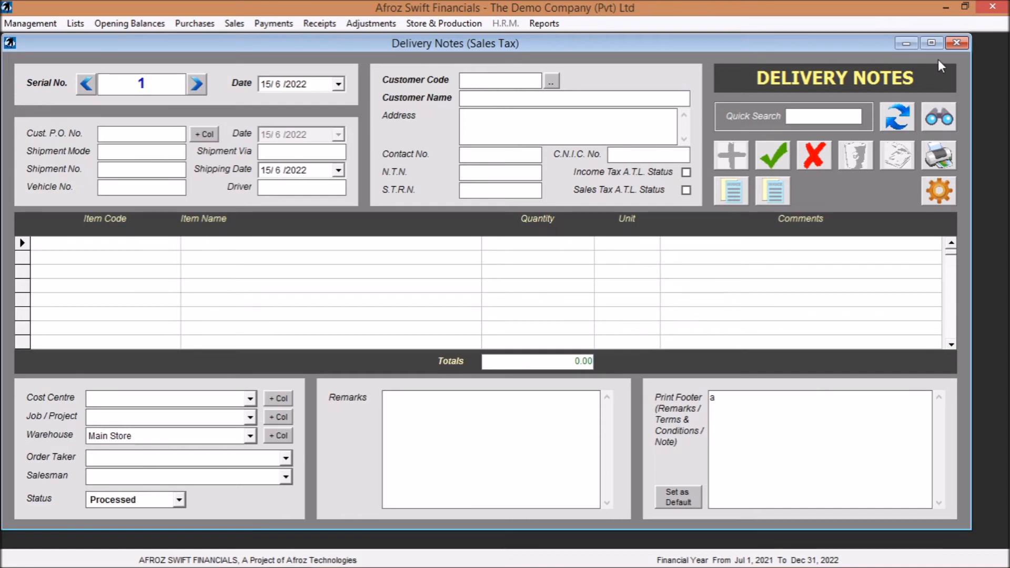
{"action": "left_click", "coordinate": [959, 42]}
{"action": "left_click", "coordinate": [957, 40]}
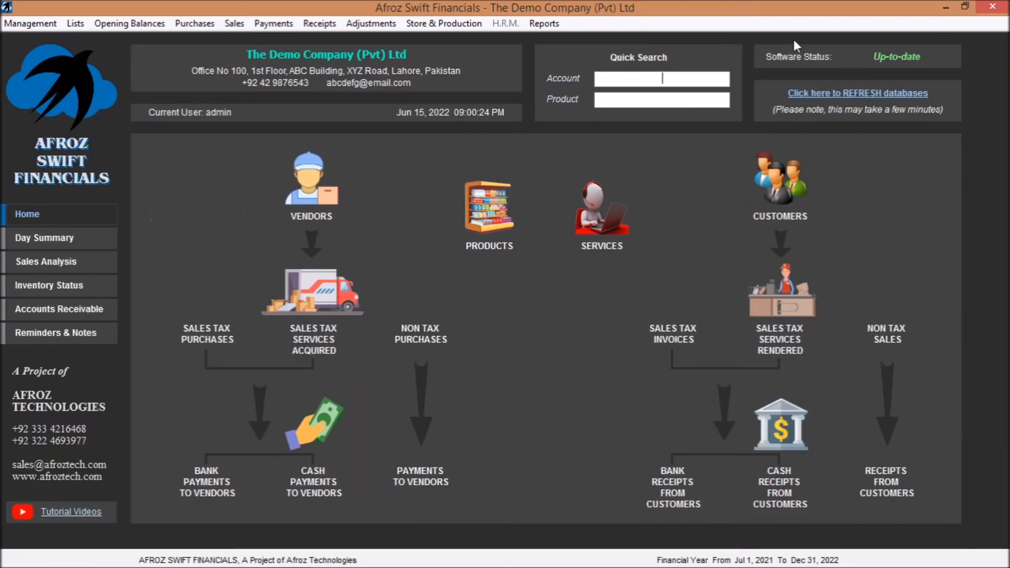
- Open the Bill of Materials form to view it, and close it
{"action": "left_click", "coordinate": [470, 27]}
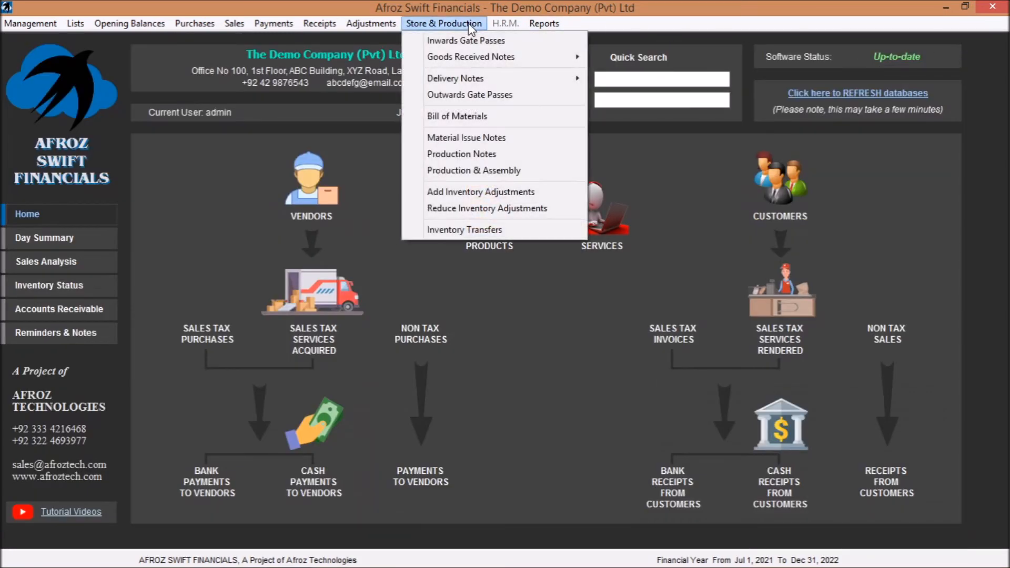
{"action": "left_click", "coordinate": [495, 116]}
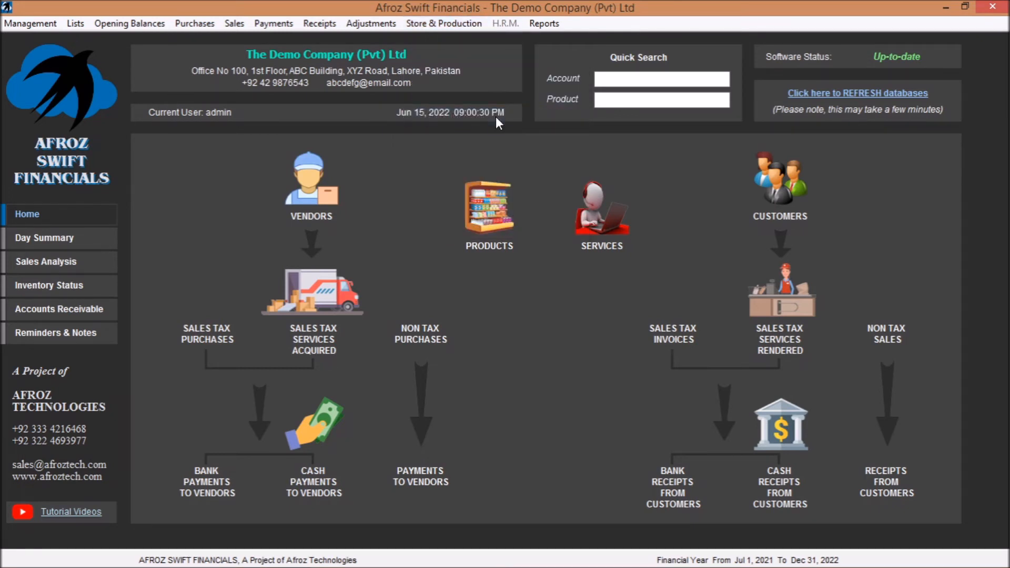
{"action": "left_click", "coordinate": [966, 43]}
- Glance over the store and production functions, and generate the Users Log Report without any filters
{"action": "left_click", "coordinate": [469, 24]}
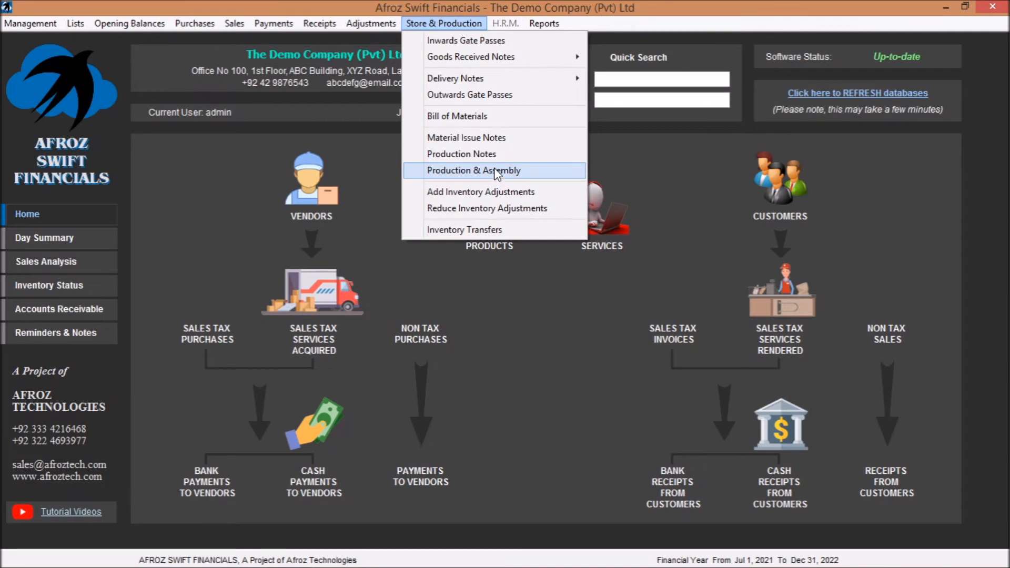
{"action": "left_click", "coordinate": [506, 15]}
{"action": "left_click", "coordinate": [540, 25]}
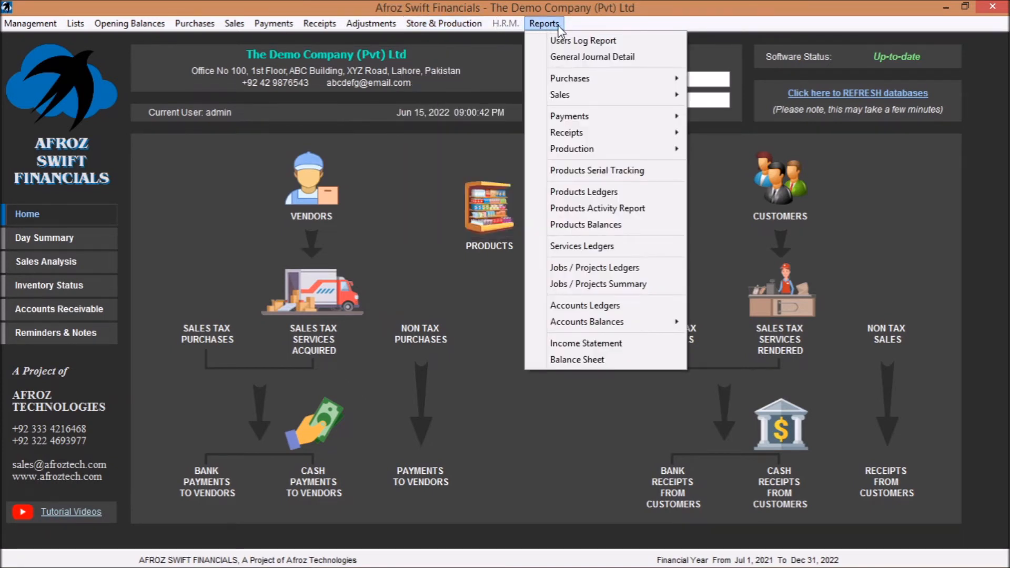
{"action": "left_click", "coordinate": [586, 41]}
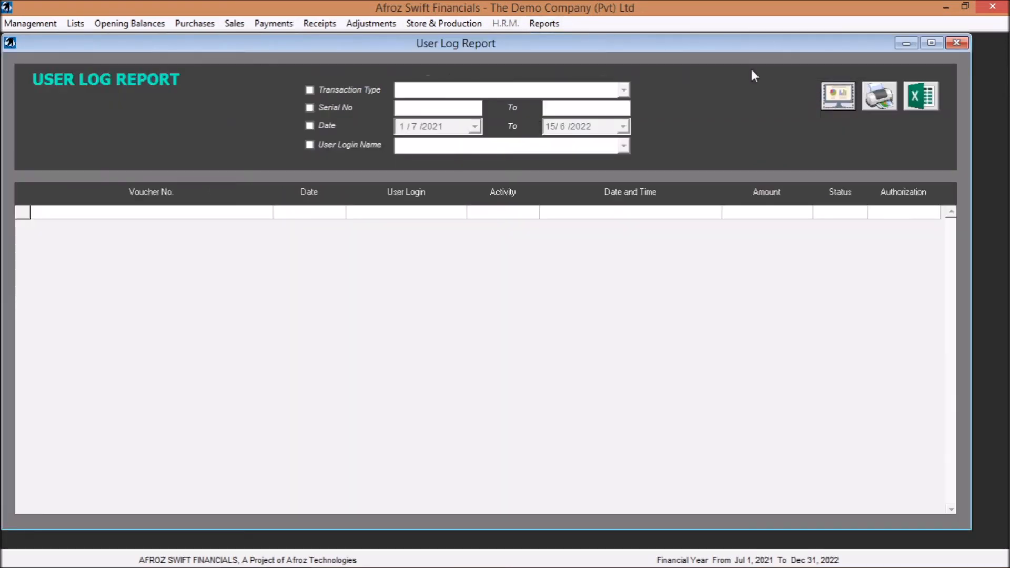
{"action": "left_click", "coordinate": [839, 97]}
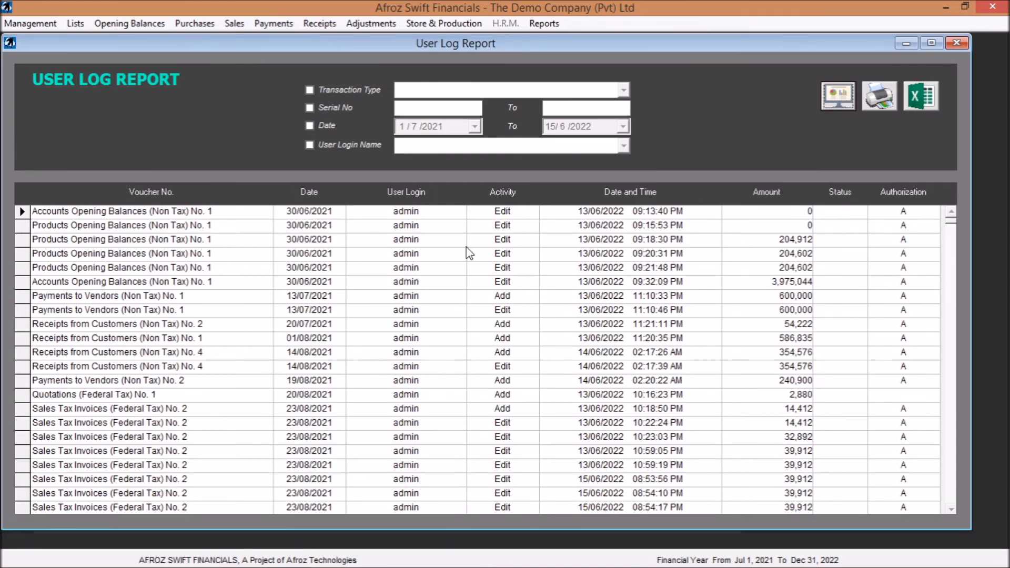
- Look through the logged activities, entry times and amounts across the whole user log, and return to its first entry
{"action": "left_click", "coordinate": [516, 210]}
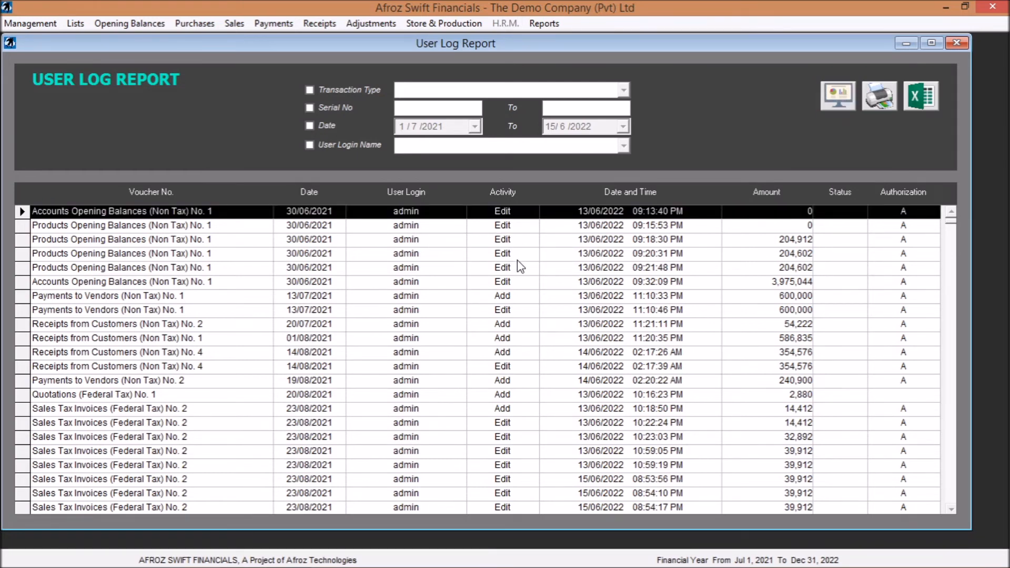
{"action": "left_click", "coordinate": [520, 301]}
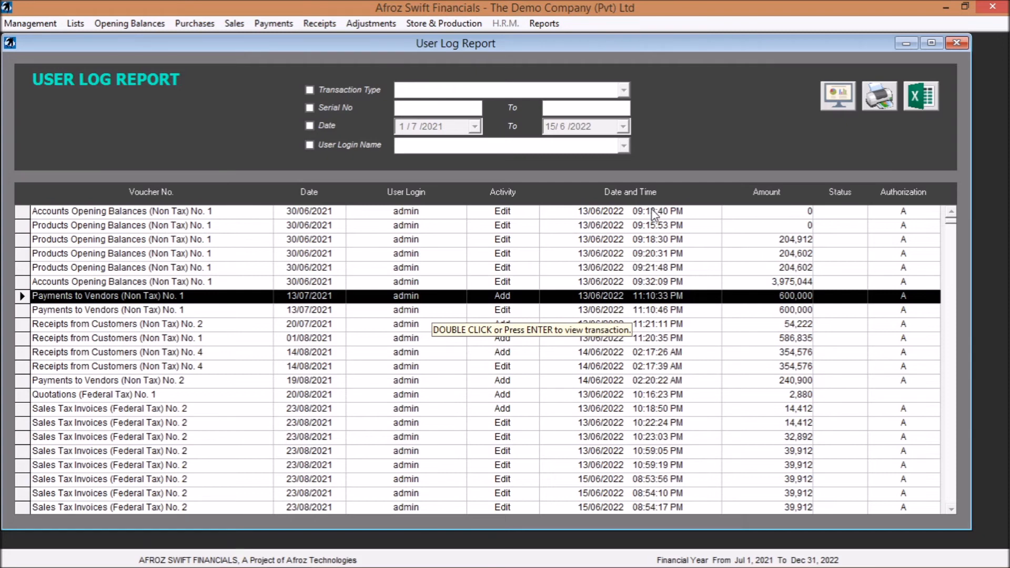
{"action": "left_click", "coordinate": [794, 212]}
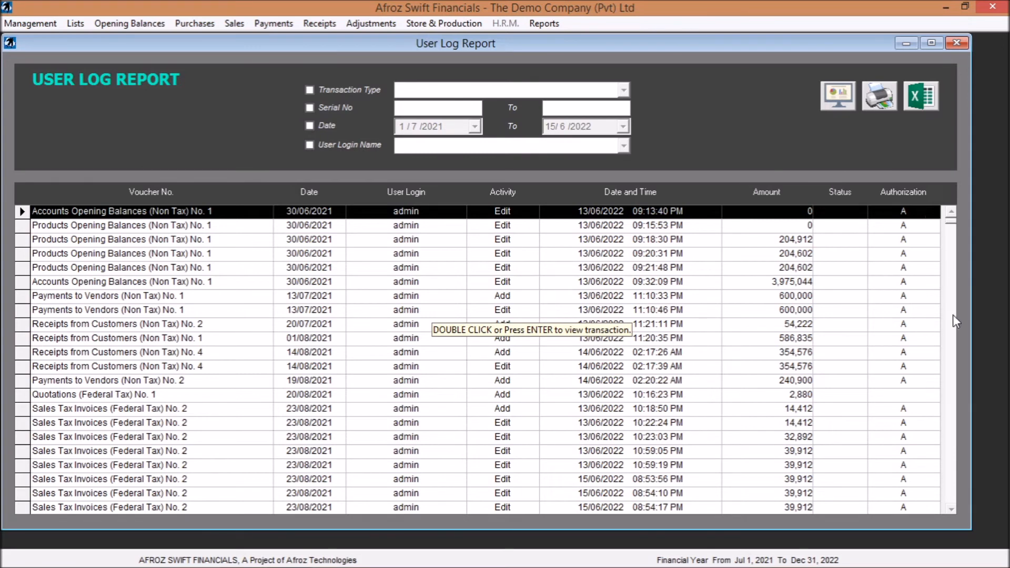
{"action": "left_click", "coordinate": [950, 371]}
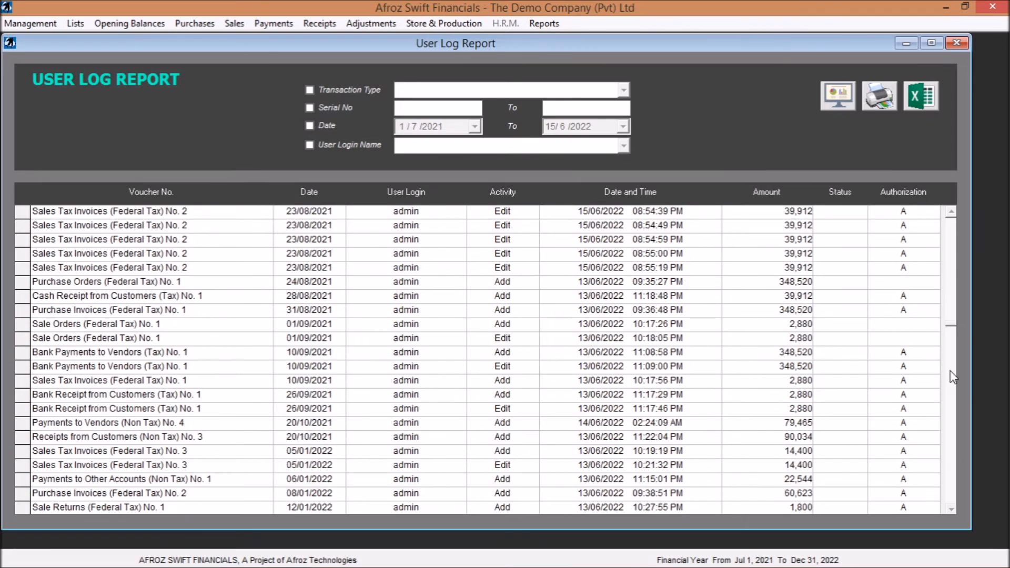
{"action": "left_click", "coordinate": [953, 409]}
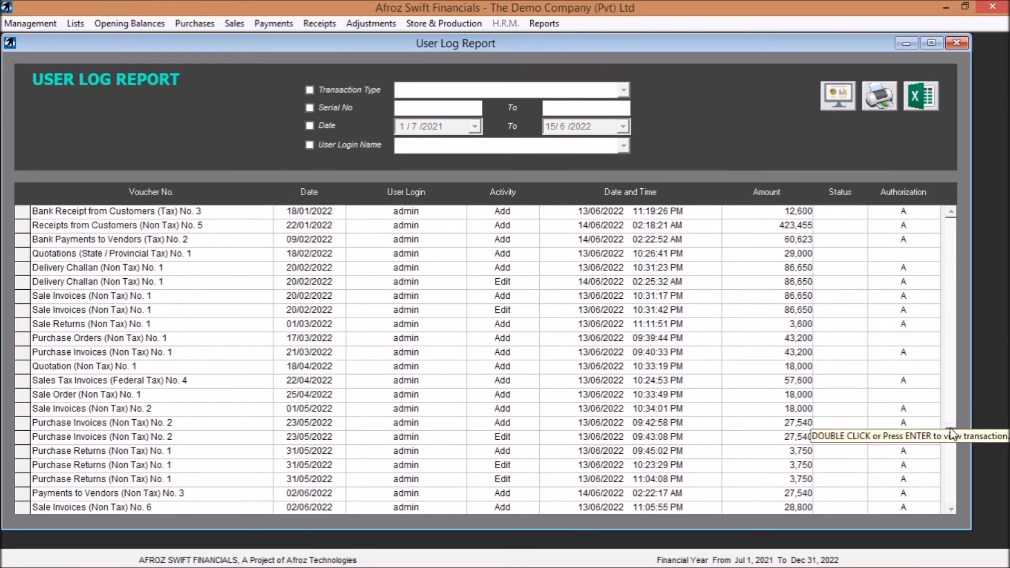
{"action": "left_click_drag", "start_coordinate": [951, 431], "coordinate": [952, 209]}
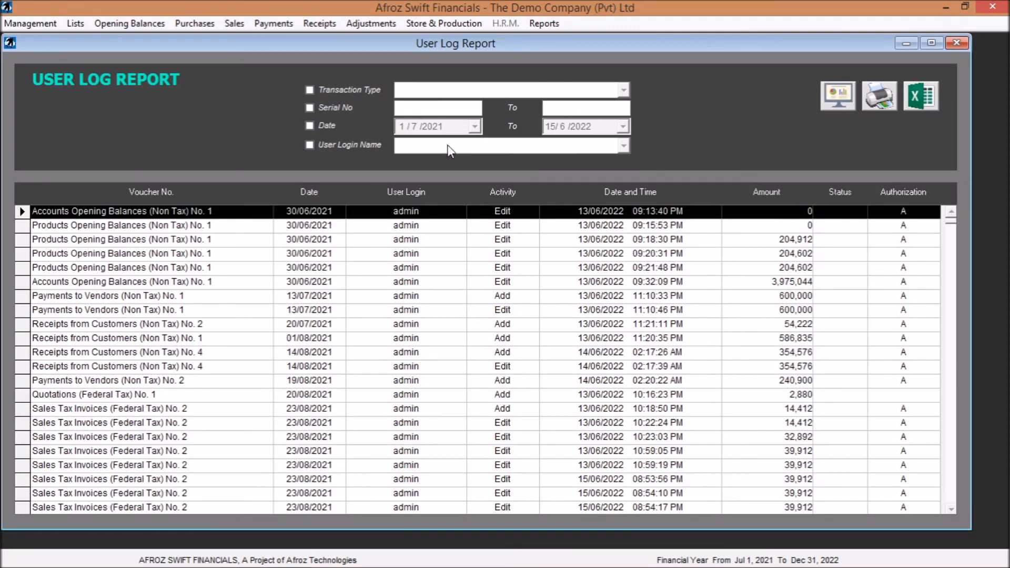
- Filter the user log to Purchase Invoices (Non Tax) with serial numbers 1 to 2, and regenerate the report
{"action": "left_click", "coordinate": [363, 89]}
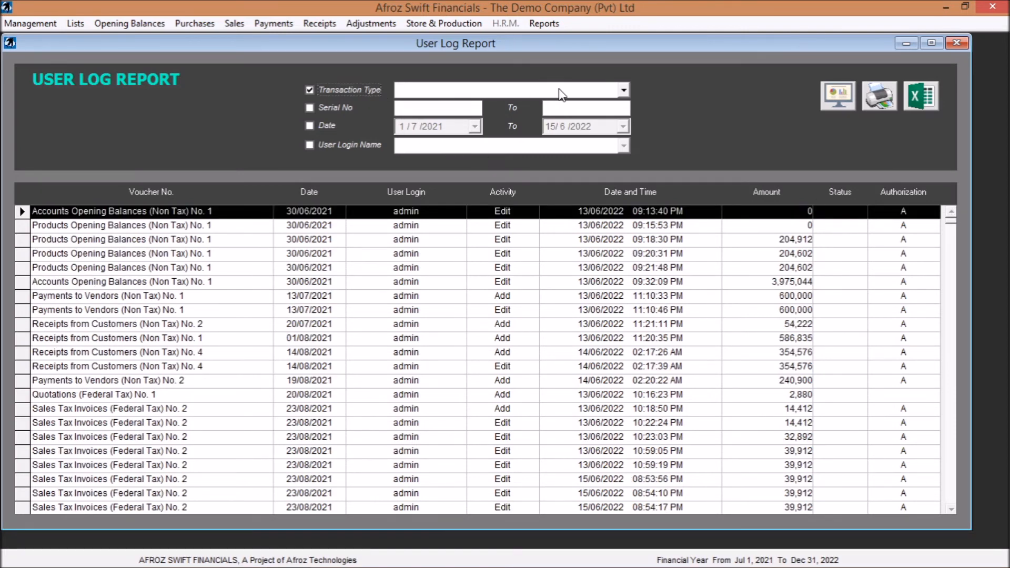
{"action": "left_click", "coordinate": [624, 92]}
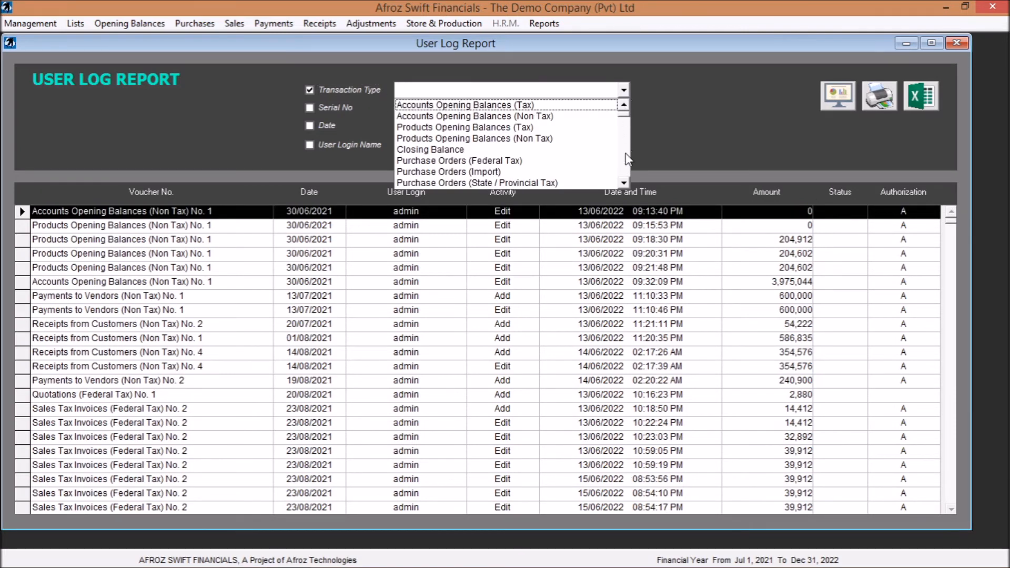
{"action": "left_click", "coordinate": [627, 167]}
{"action": "left_click", "coordinate": [627, 166]}
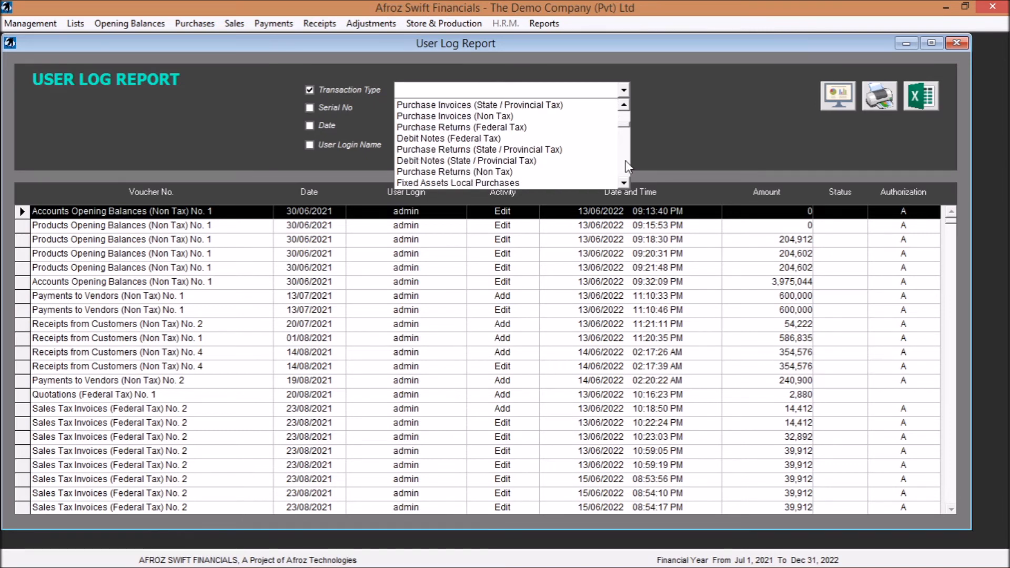
{"action": "left_click", "coordinate": [531, 117]}
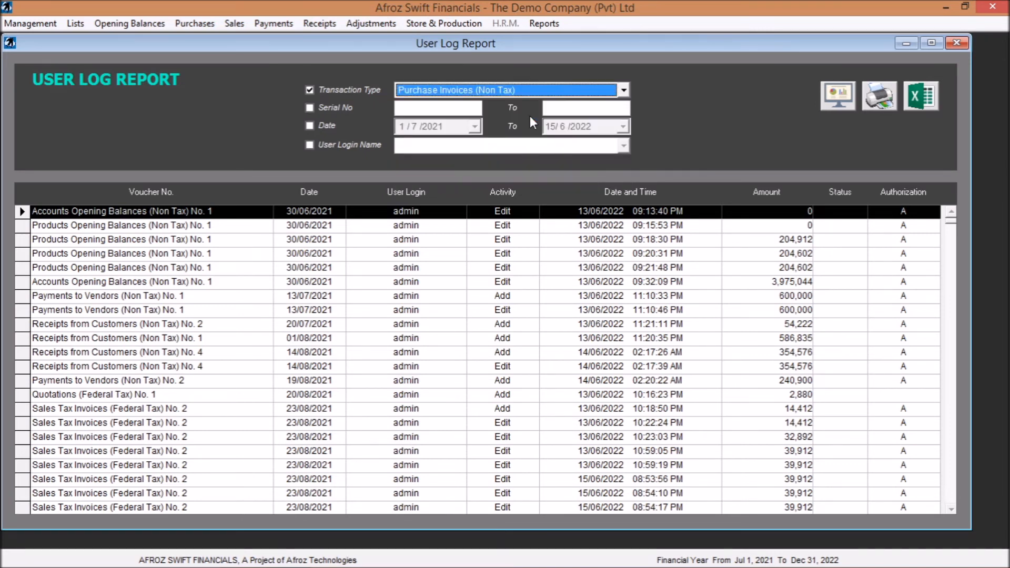
{"action": "left_click", "coordinate": [333, 105]}
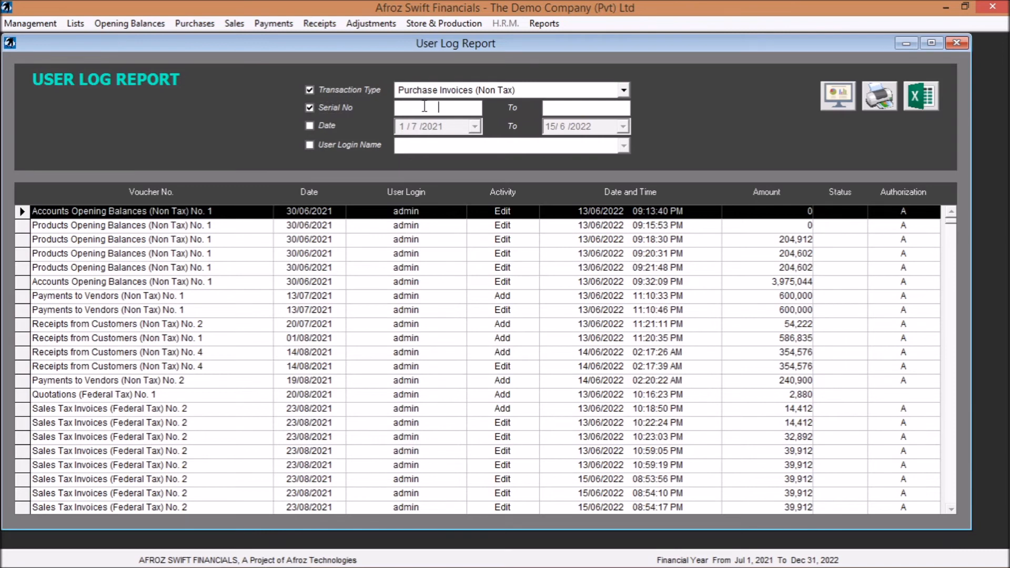
{"action": "type", "text": "1"}
{"action": "left_click", "coordinate": [572, 111]}
{"action": "type", "text": "2"}
{"action": "left_click", "coordinate": [832, 108]}
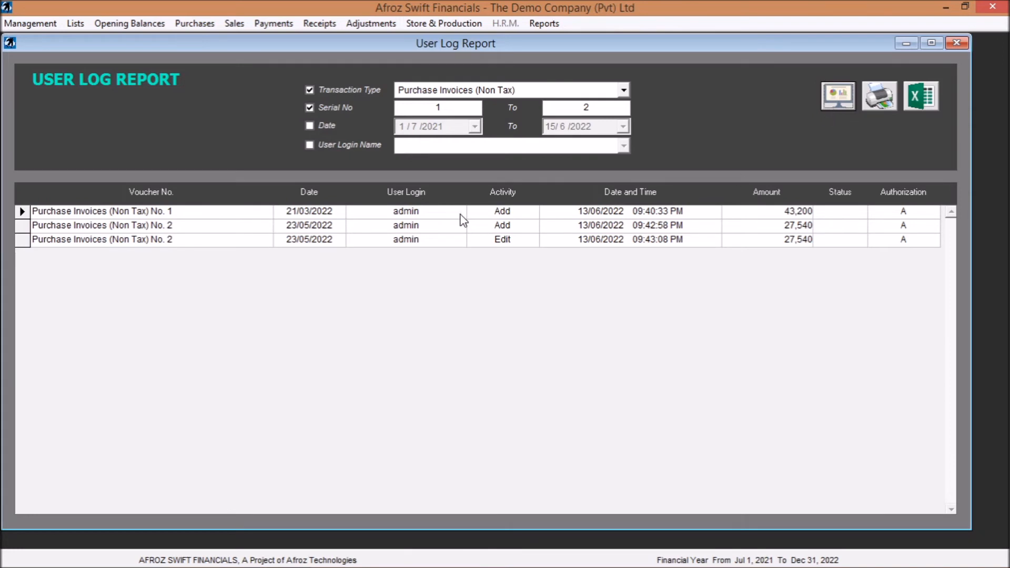
- Examine the activity, time and amount of the filtered log entries for purchase invoices 1 and 2
{"action": "left_click", "coordinate": [534, 215]}
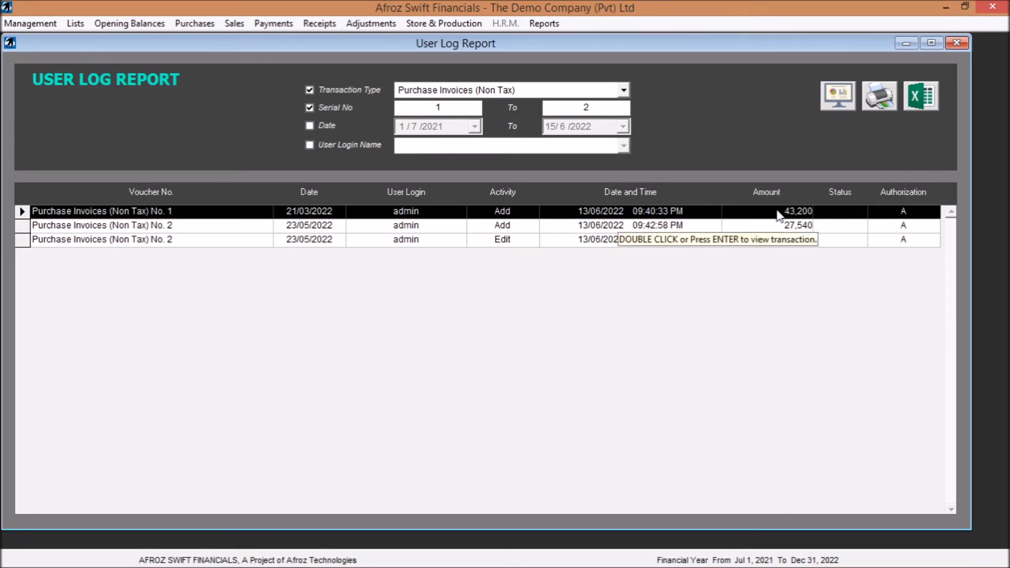
{"action": "left_click", "coordinate": [440, 229]}
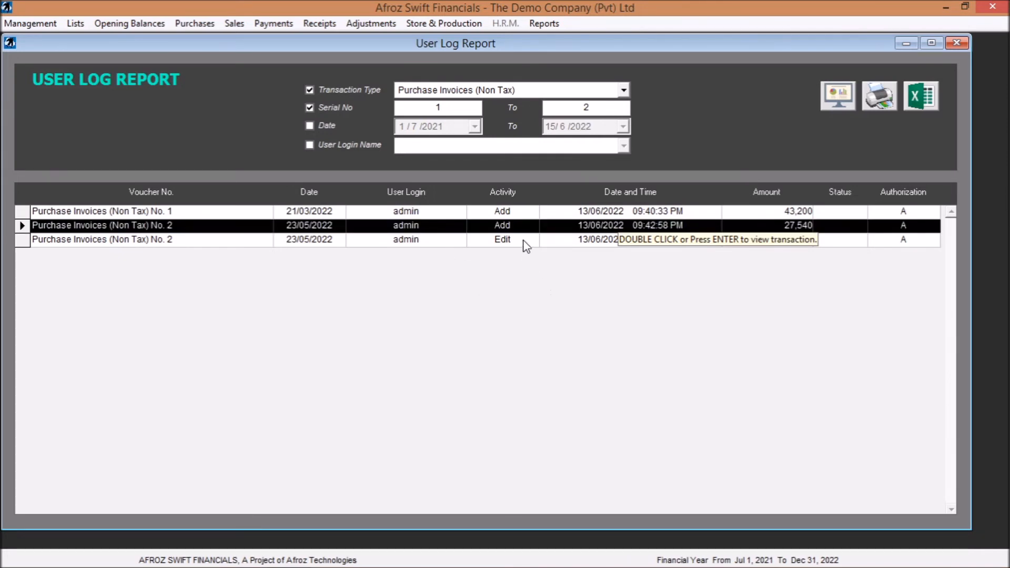
{"action": "left_click", "coordinate": [672, 316]}
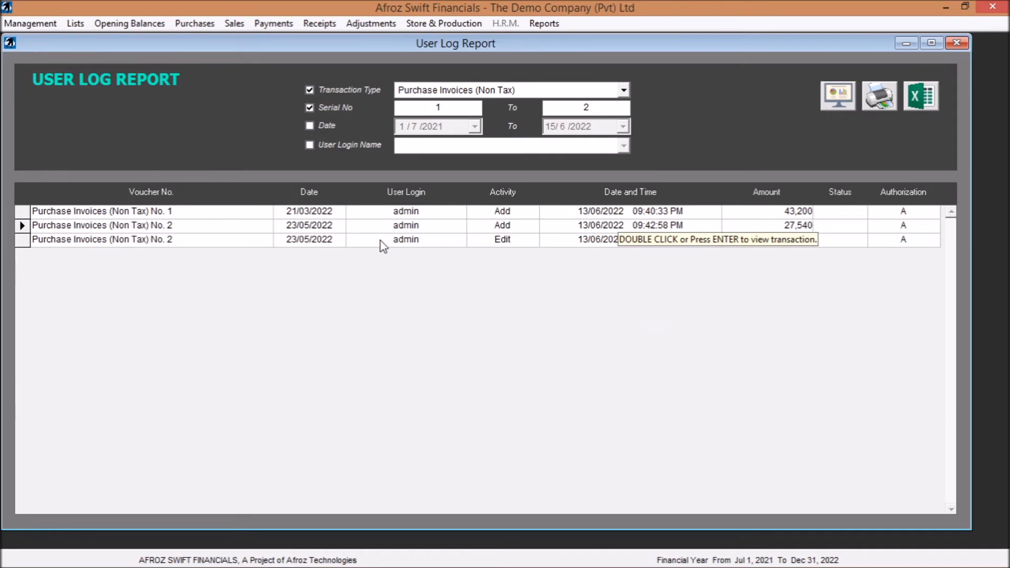
{"action": "left_click", "coordinate": [364, 215]}
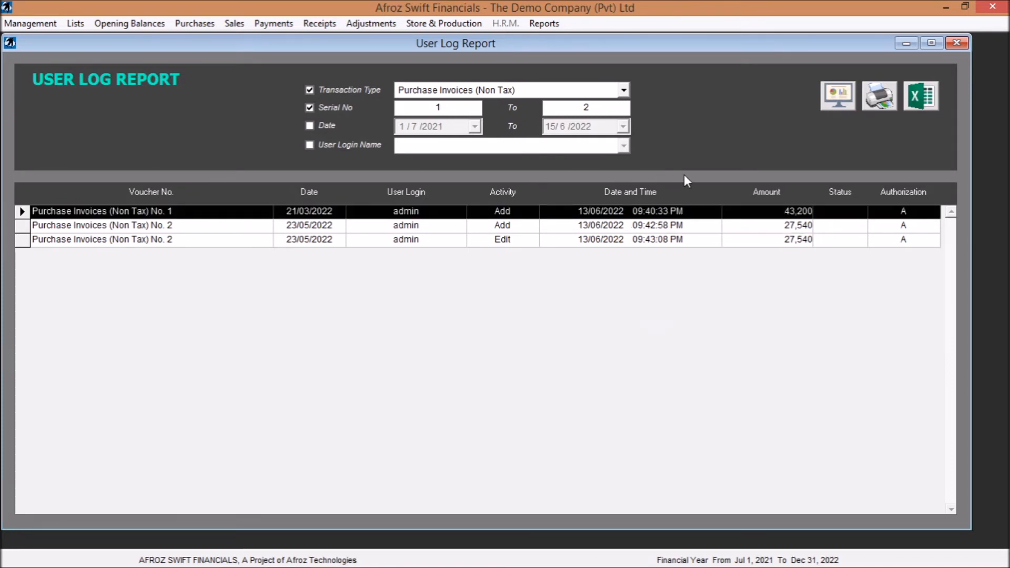
- Open the non-tax purchase invoice behind the Edit log entry to view it, and close the invoice and the user log
{"action": "left_click", "coordinate": [435, 241]}
{"action": "double_click", "coordinate": [436, 241]}
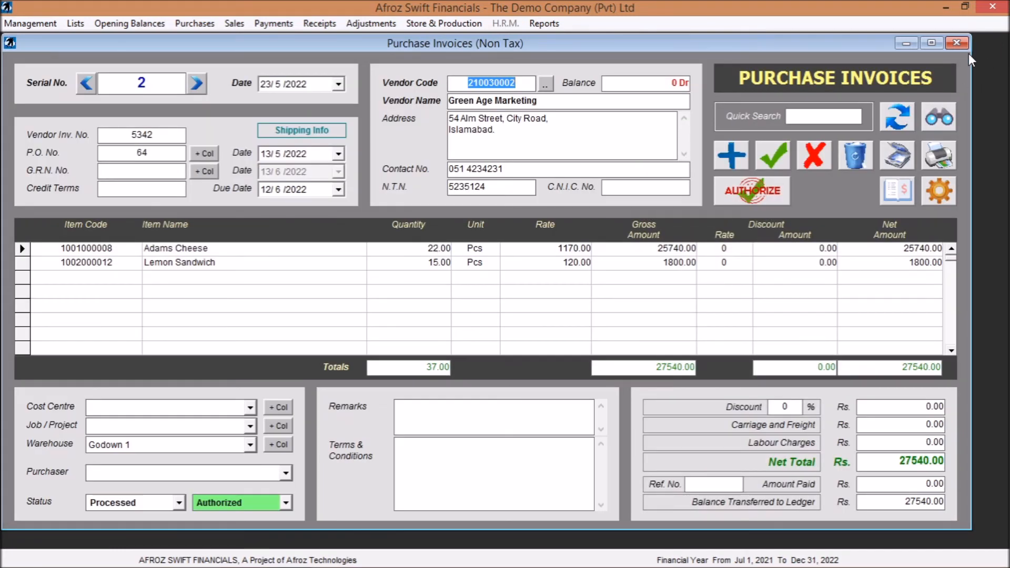
{"action": "left_click", "coordinate": [962, 43]}
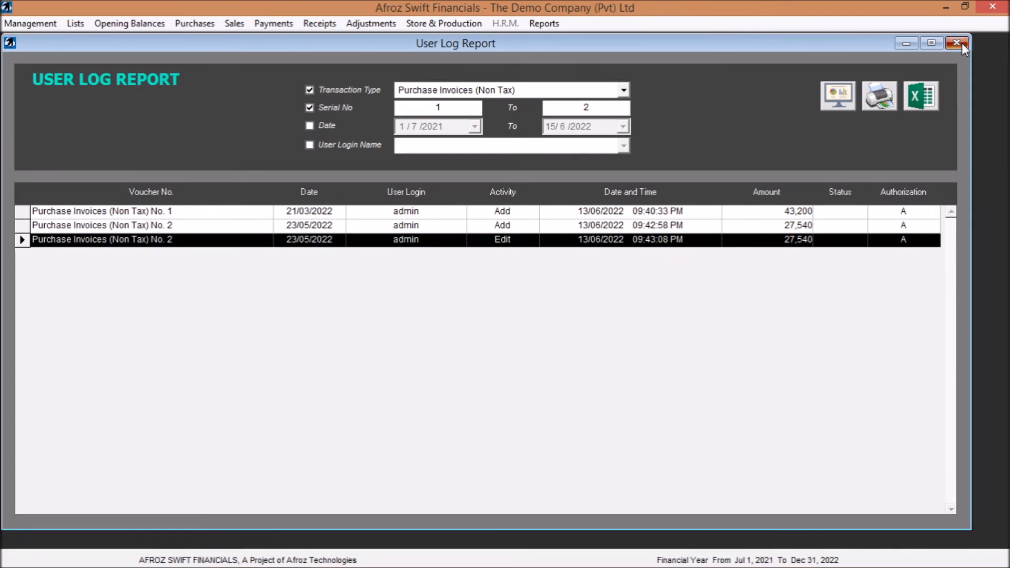
{"action": "left_click", "coordinate": [961, 43]}
- Generate the General Journal Report with its default filters to view all entries, and close it
{"action": "left_click", "coordinate": [542, 23]}
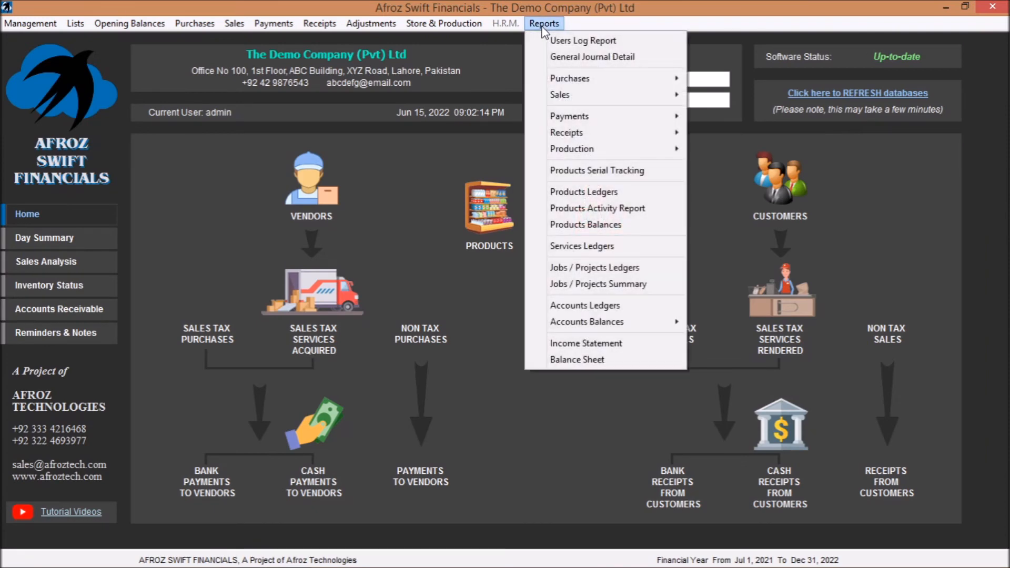
{"action": "left_click", "coordinate": [599, 58]}
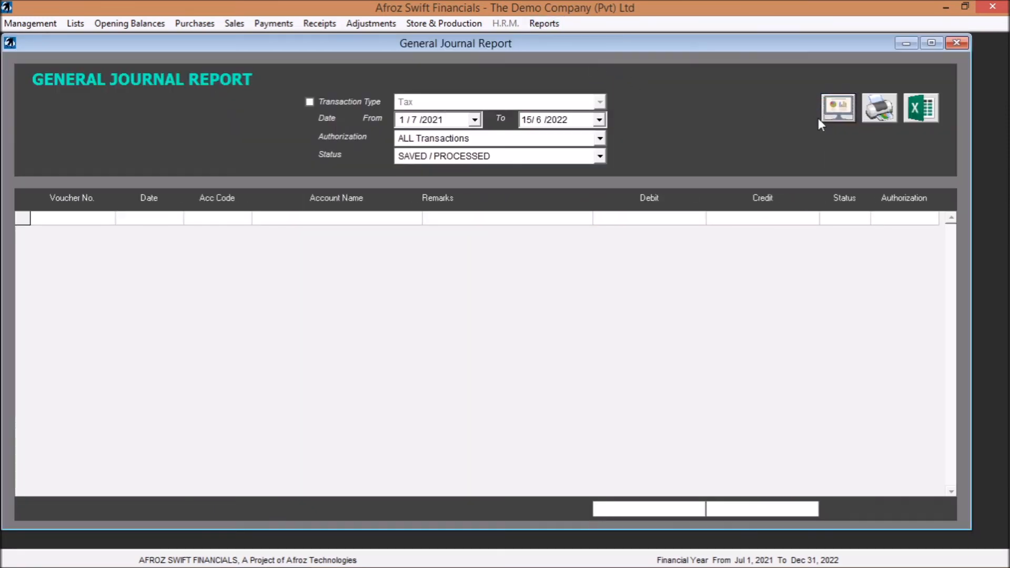
{"action": "left_click", "coordinate": [838, 117]}
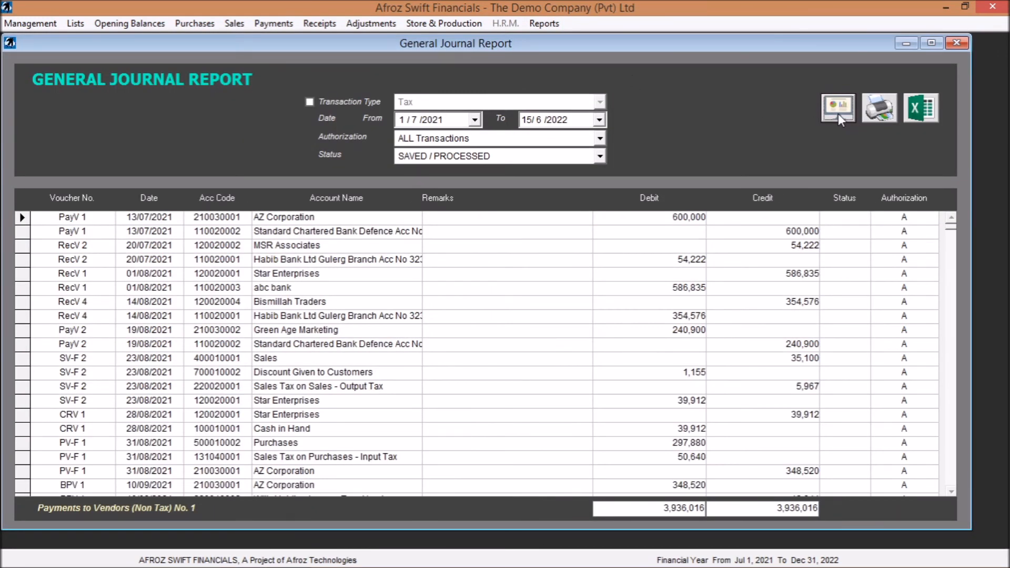
{"action": "left_click", "coordinate": [956, 43]}
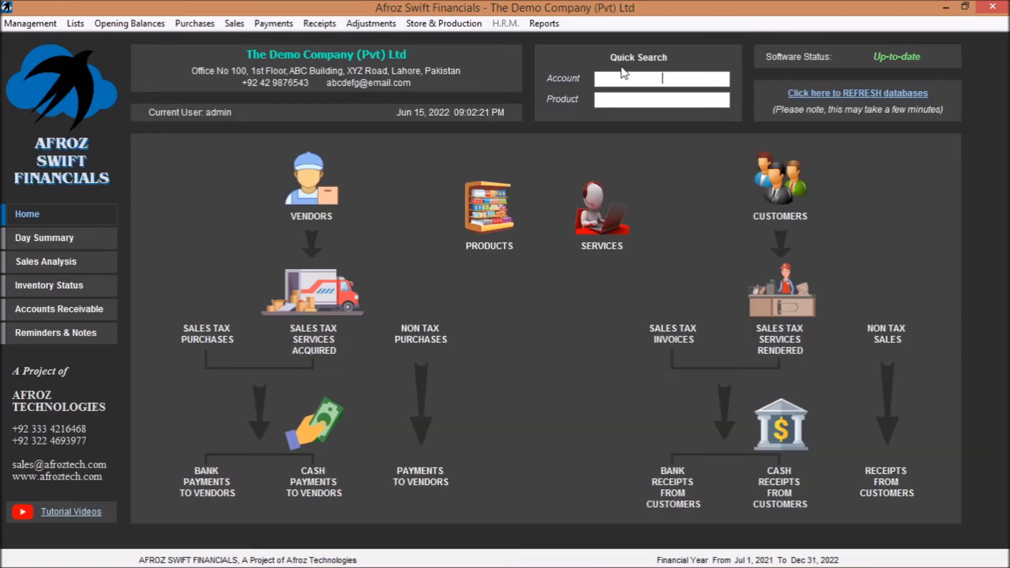
- Look over the purchase and sales report types, and generate the Sales Summary (Federal Tax) report without filters
{"action": "left_click", "coordinate": [543, 24]}
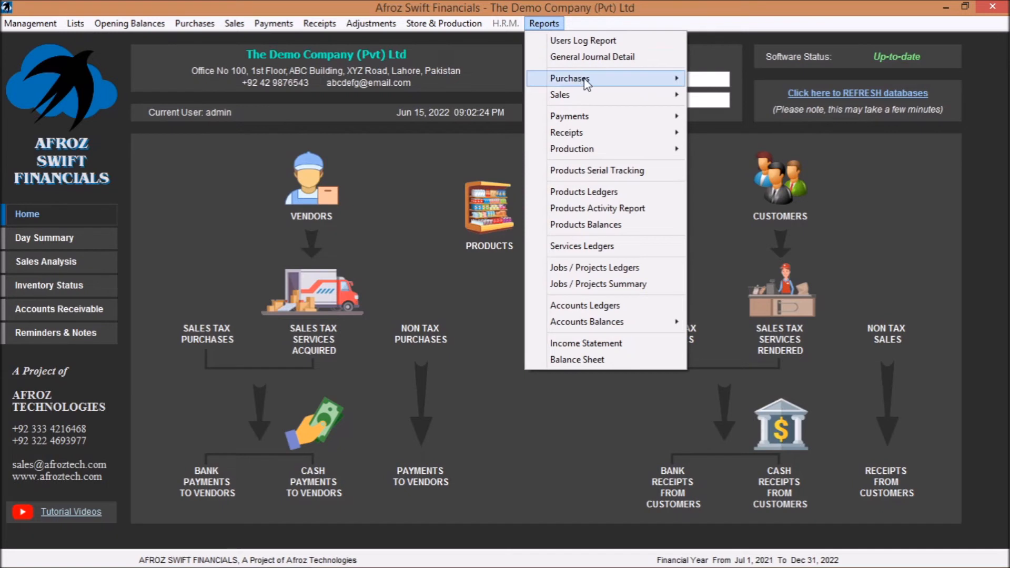
{"action": "mouse_move", "coordinate": [597, 85]}
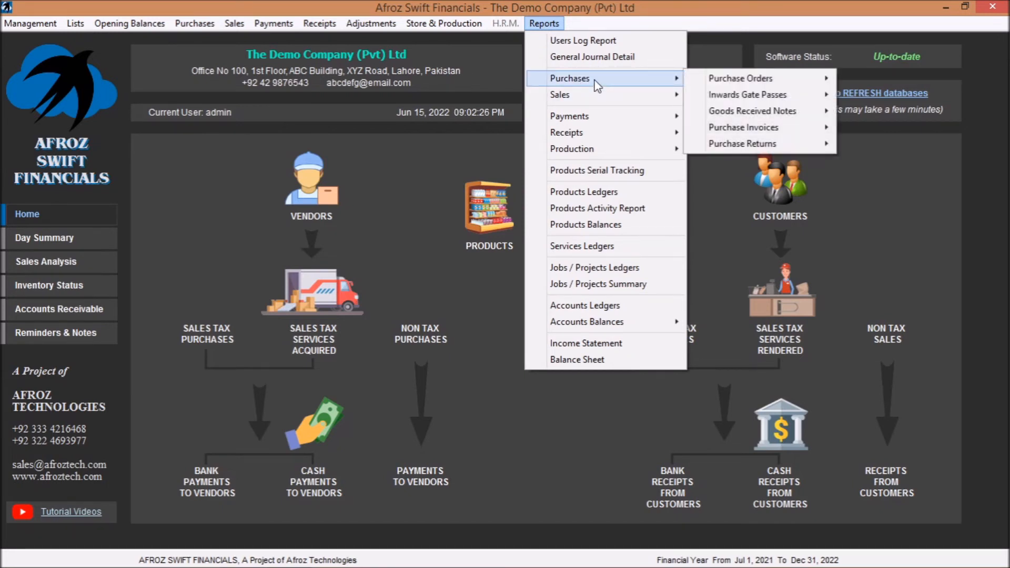
{"action": "mouse_move", "coordinate": [639, 98]}
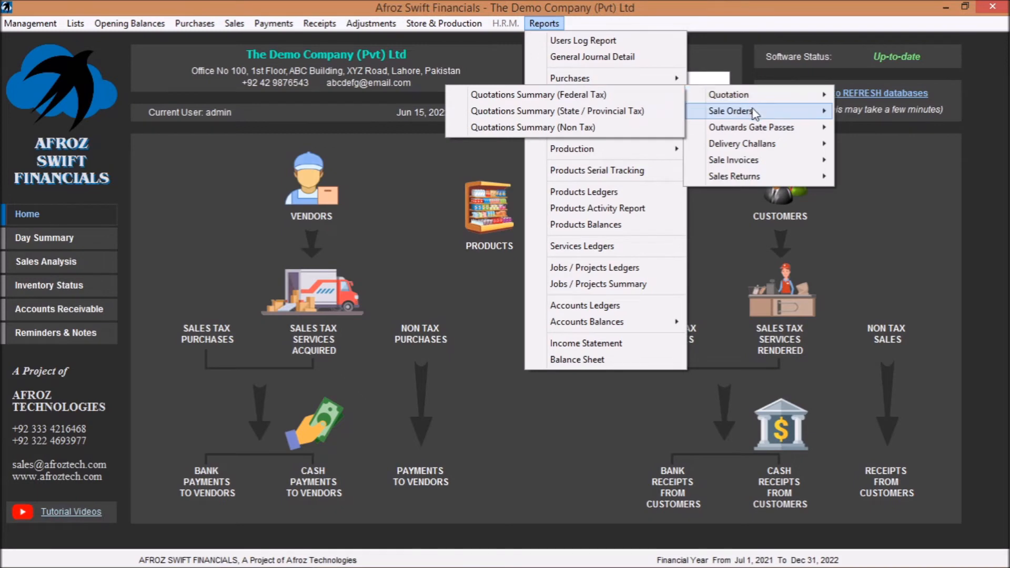
{"action": "mouse_move", "coordinate": [755, 111]}
{"action": "mouse_move", "coordinate": [759, 130]}
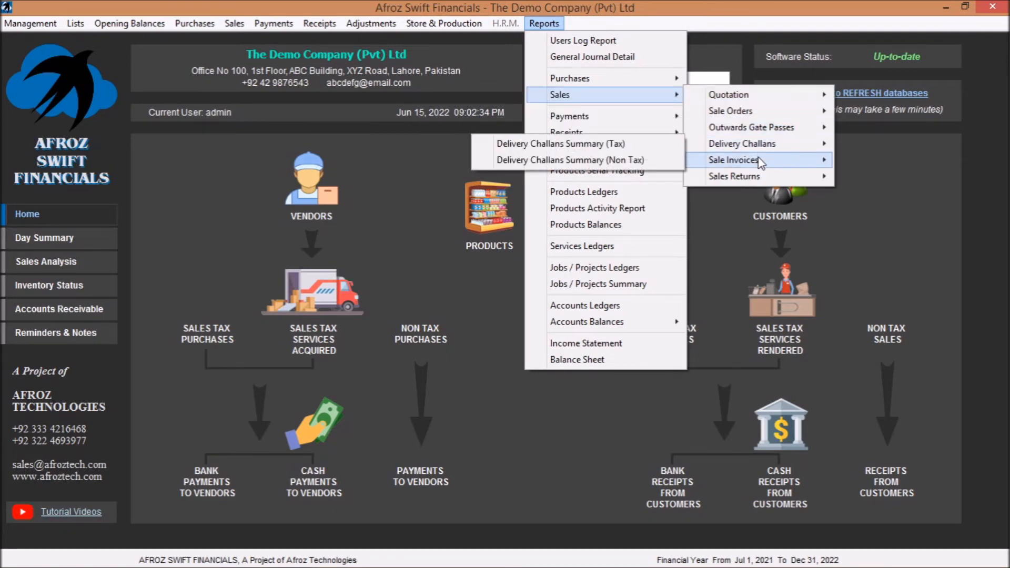
{"action": "mouse_move", "coordinate": [758, 162]}
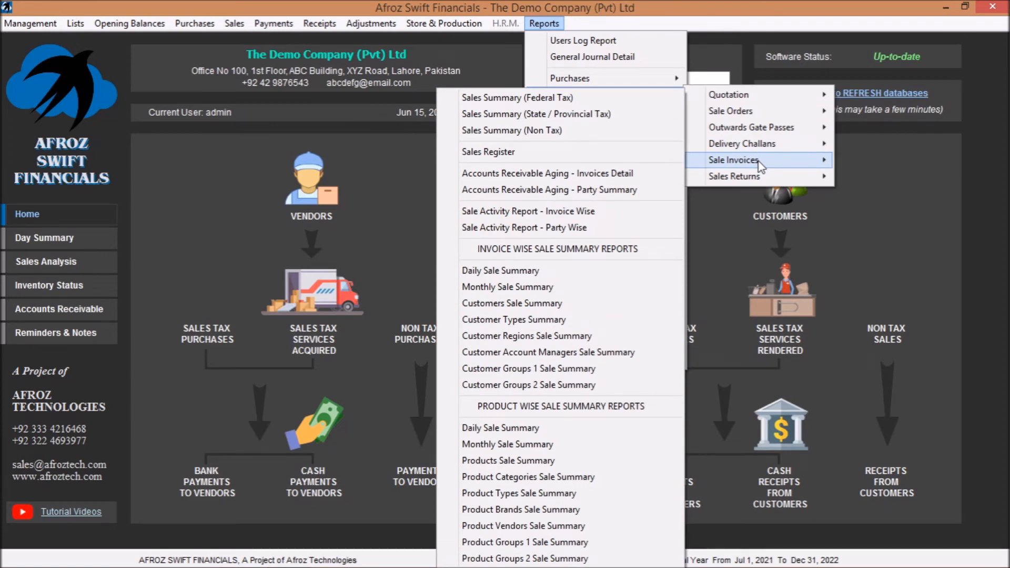
{"action": "left_click", "coordinate": [564, 99]}
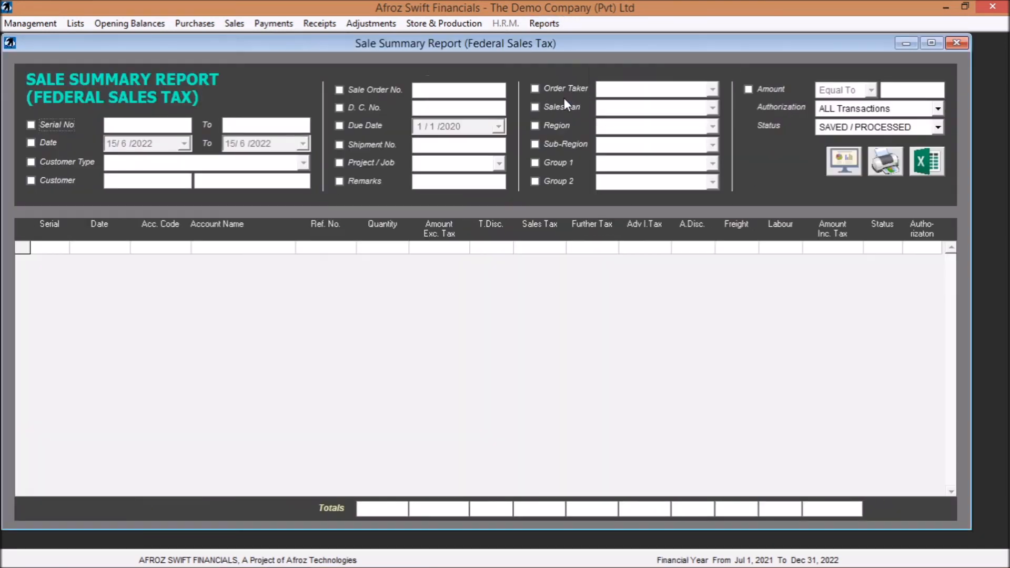
{"action": "left_click", "coordinate": [846, 162]}
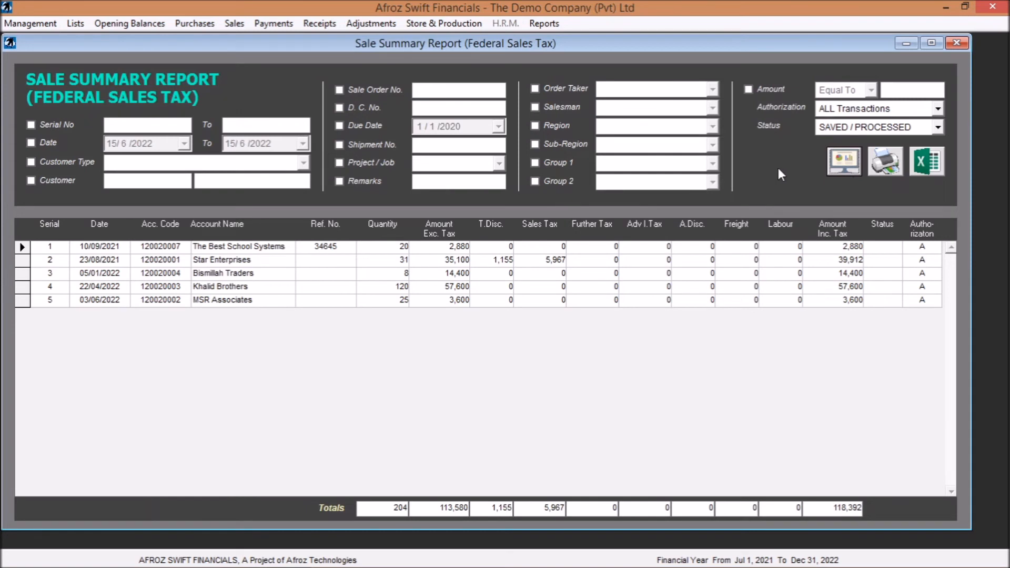
- Generate the Sales Register report for sale invoices without any filters
{"action": "left_click", "coordinate": [538, 27]}
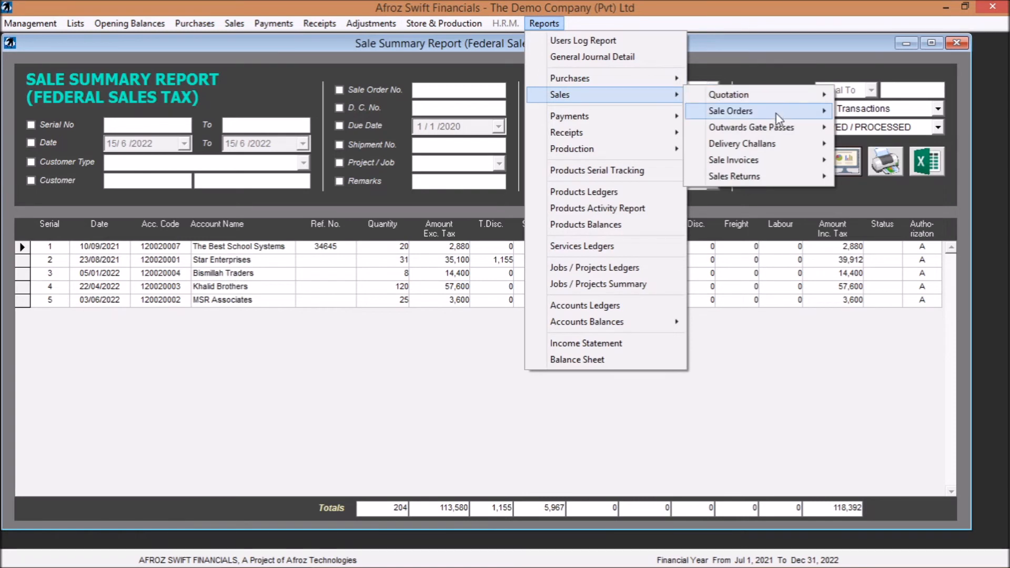
{"action": "left_click", "coordinate": [745, 47]}
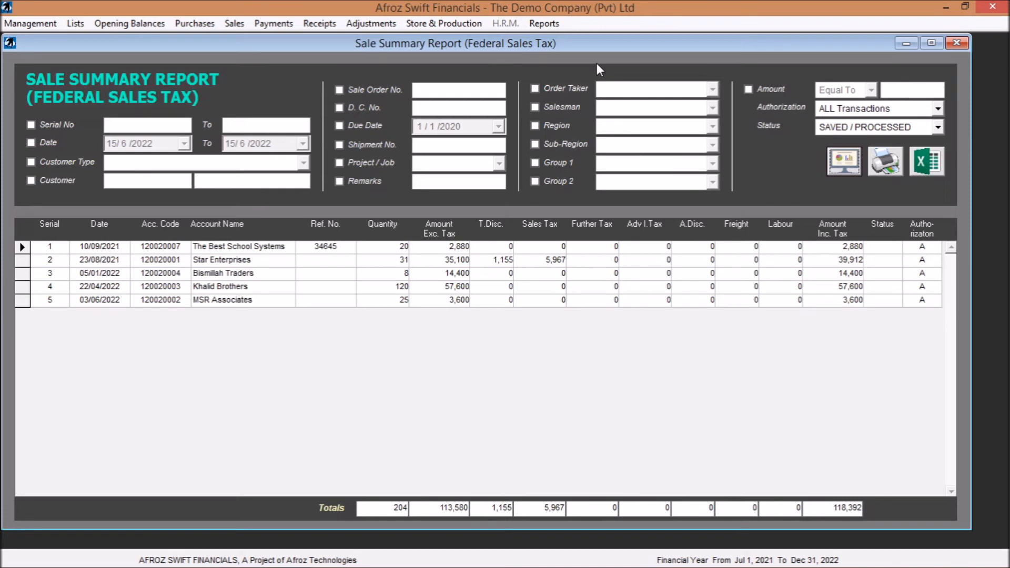
{"action": "left_click", "coordinate": [553, 25]}
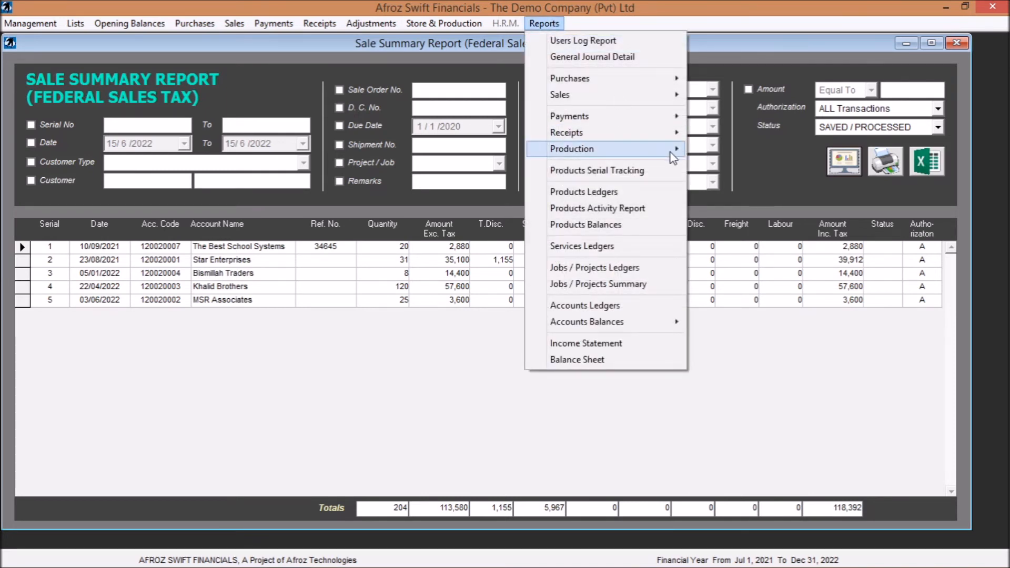
{"action": "mouse_move", "coordinate": [659, 82]}
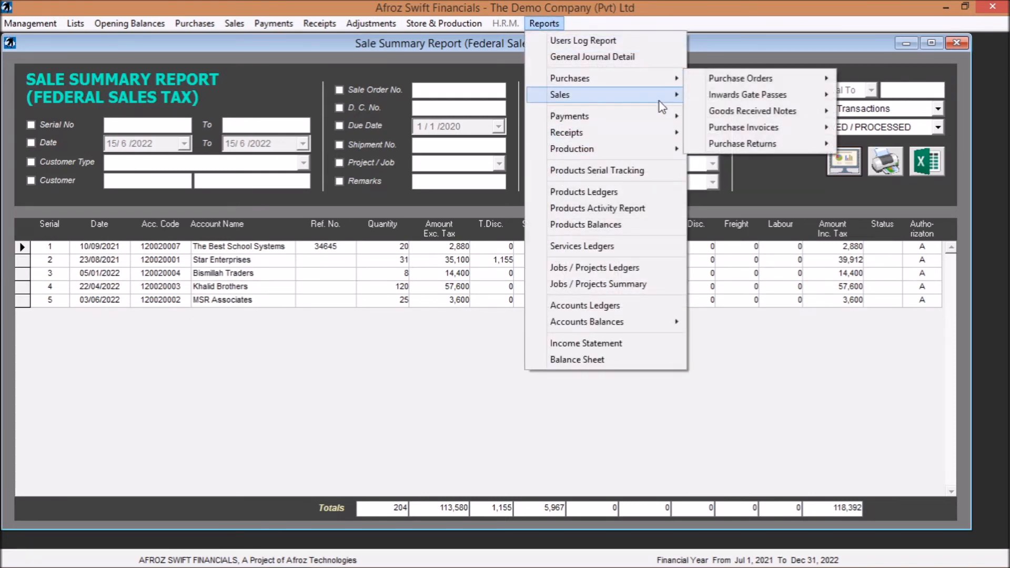
{"action": "mouse_move", "coordinate": [764, 160]}
{"action": "left_click", "coordinate": [643, 158]}
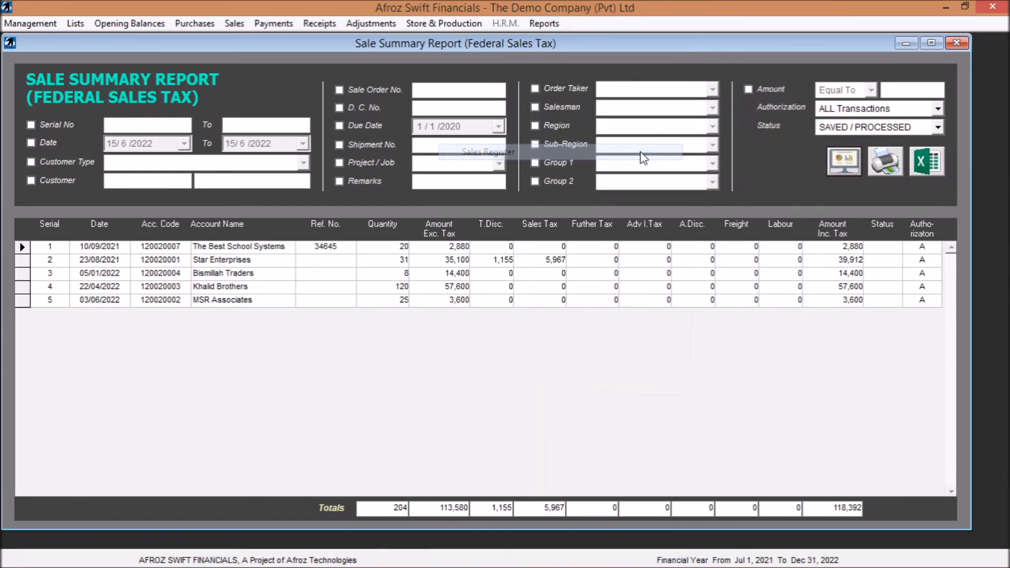
{"action": "left_click", "coordinate": [841, 237]}
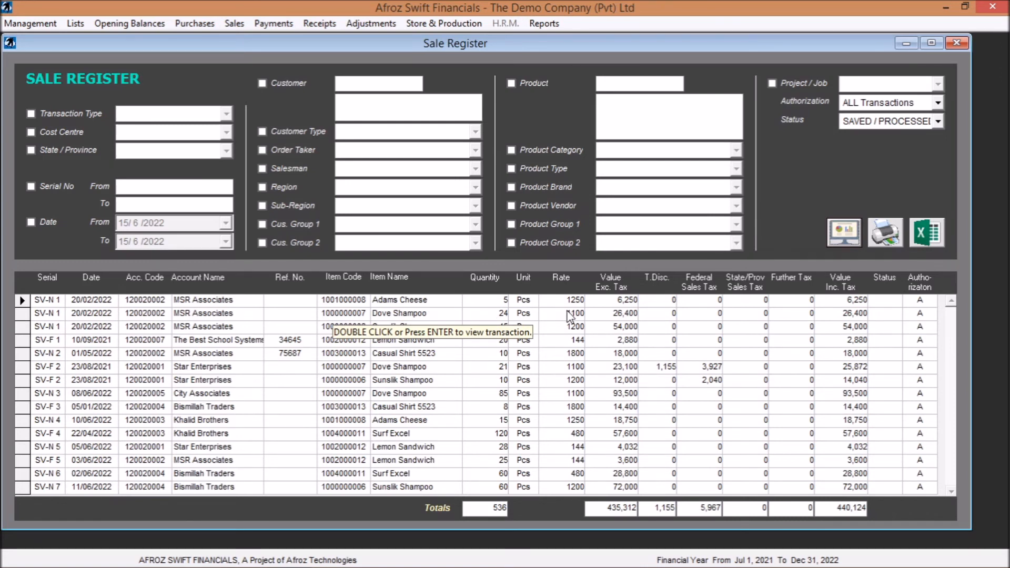
- Generate the Accounts Receivable Aging - Invoices Detail report without filters to view overdue invoices, and close it
{"action": "left_click", "coordinate": [548, 24]}
{"action": "mouse_move", "coordinate": [636, 96]}
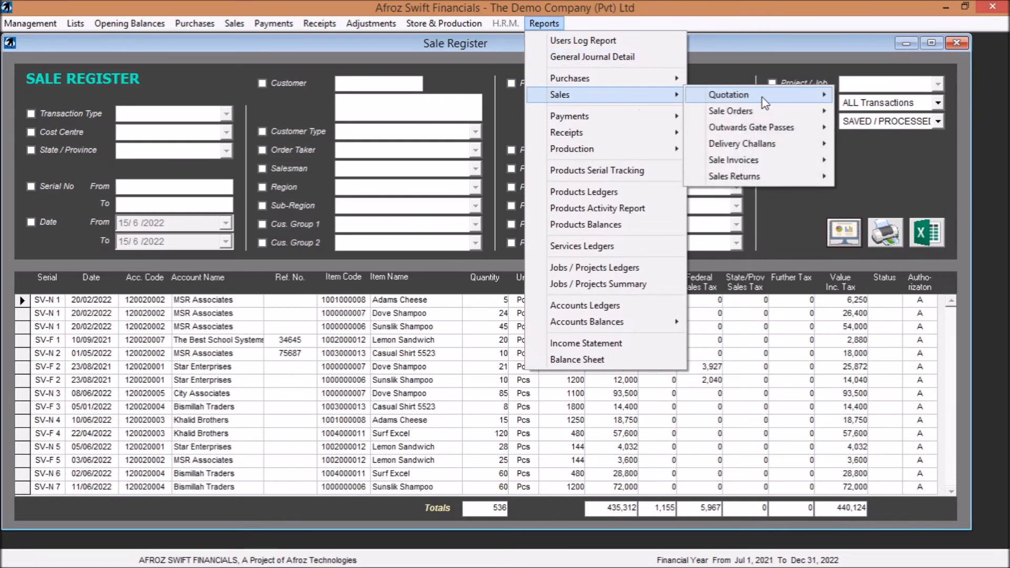
{"action": "mouse_move", "coordinate": [777, 159]}
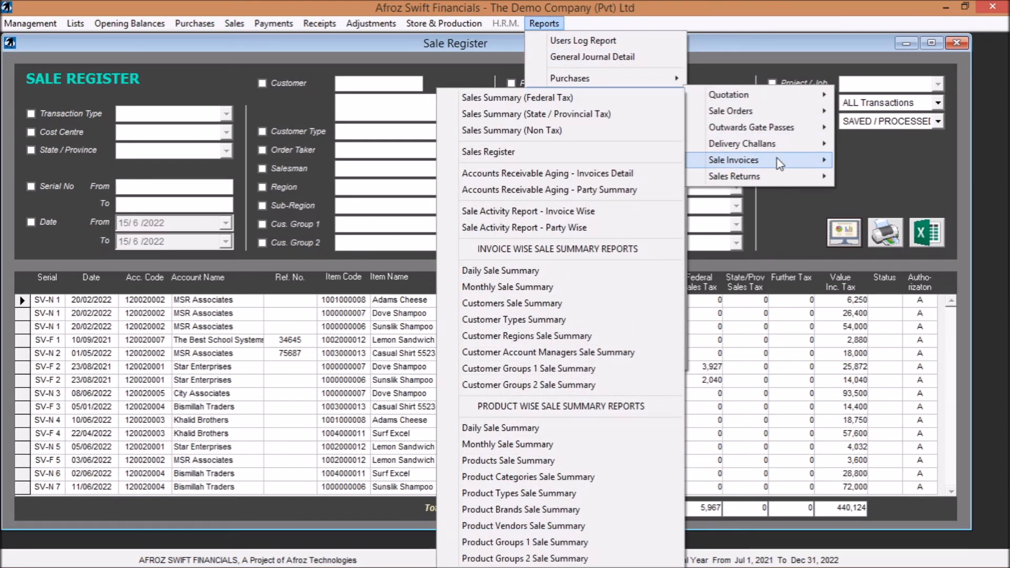
{"action": "left_click", "coordinate": [580, 172]}
{"action": "left_click", "coordinate": [845, 191]}
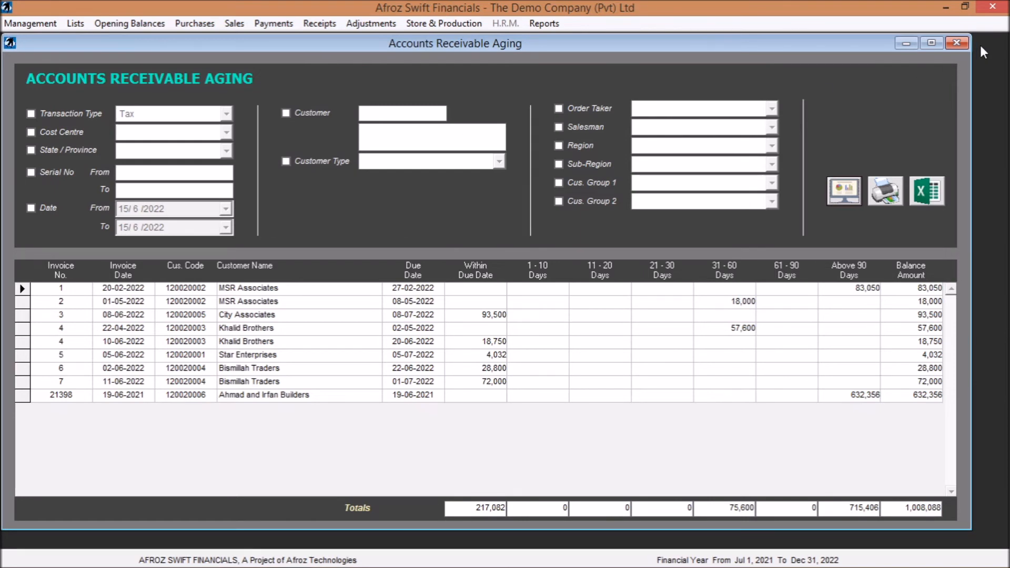
{"action": "left_click", "coordinate": [957, 44]}
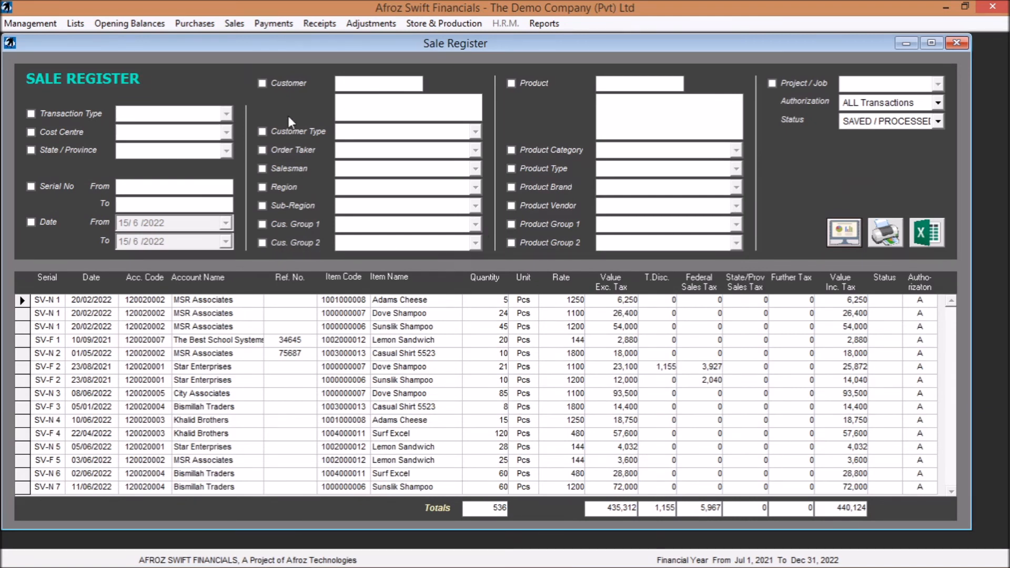
- Filter the Sale Register by the product Sunslik Shampoo and regenerate the report
{"action": "left_click", "coordinate": [509, 83]}
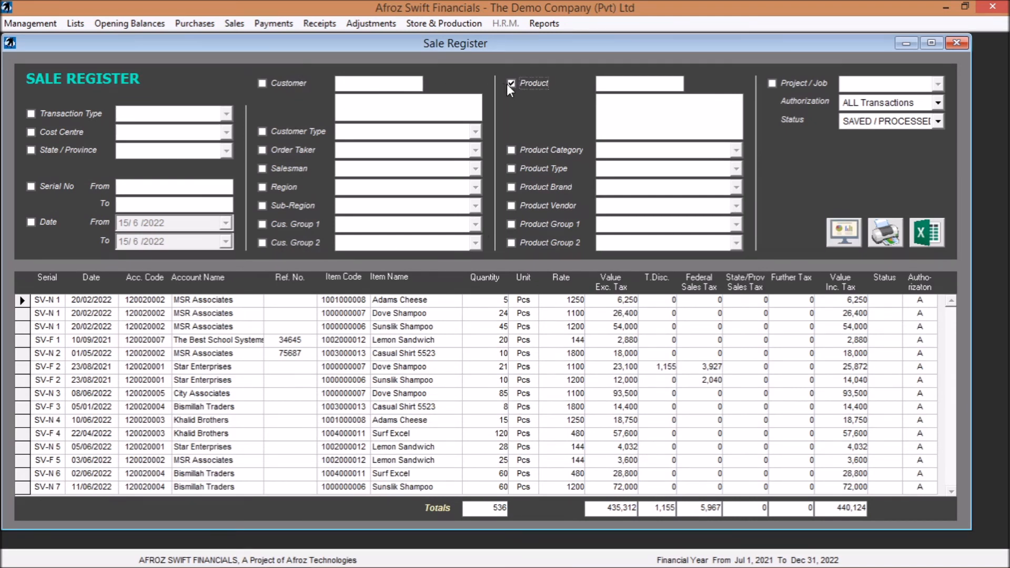
{"action": "left_click", "coordinate": [640, 78]}
{"action": "type", "text": "sun"}
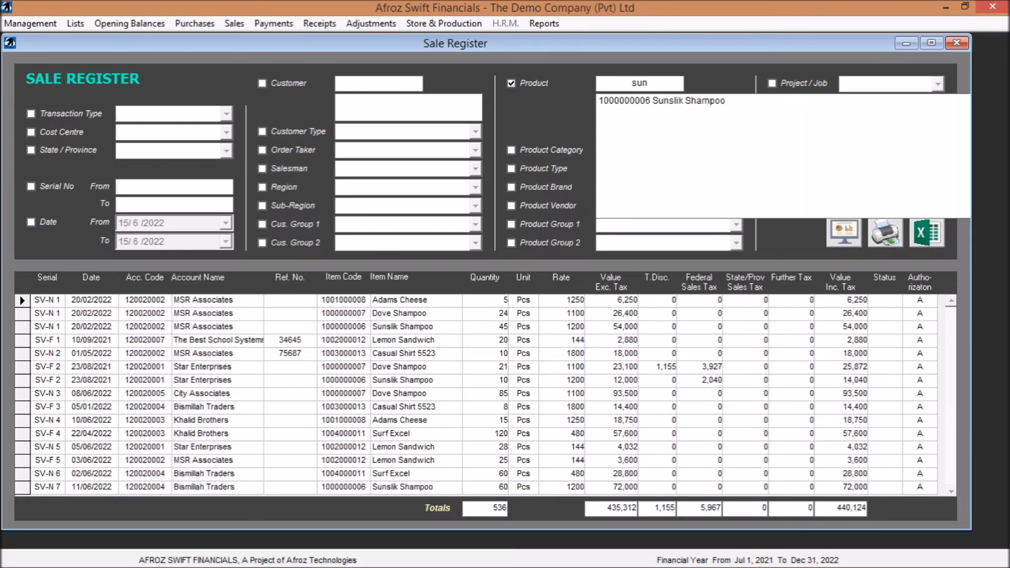
{"action": "key", "text": "Down"}
{"action": "key", "text": "Return"}
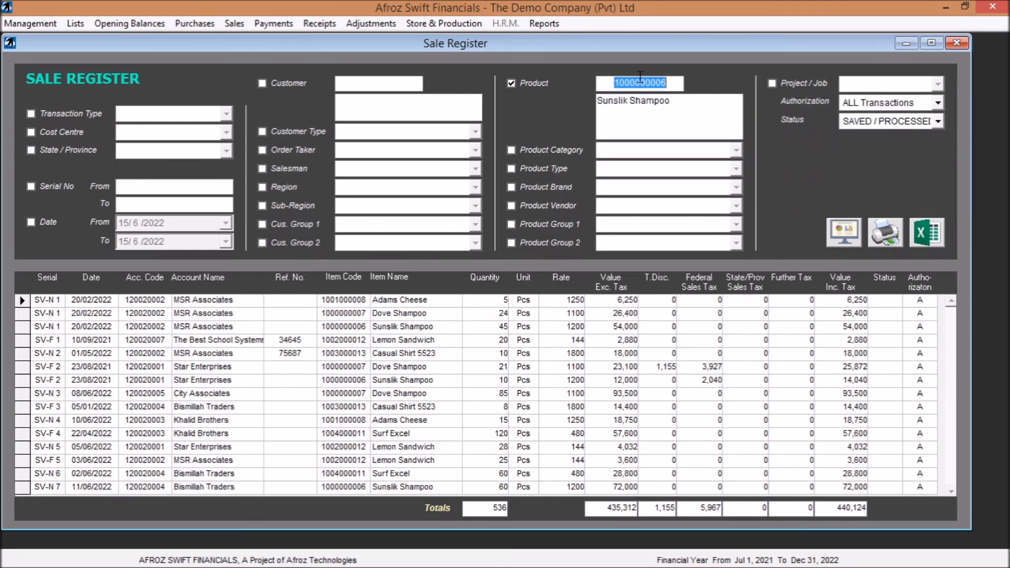
{"action": "left_click", "coordinate": [843, 233]}
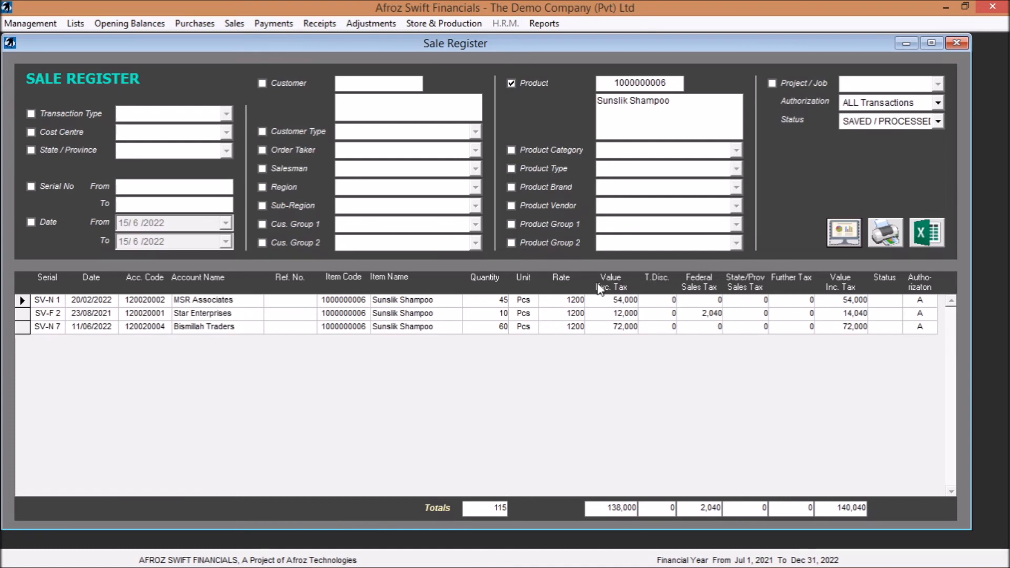
- Turn off the Sale Register's product filter, and switch the Product Vendor and Product Group 1 filters on and off again
{"action": "left_click", "coordinate": [510, 84]}
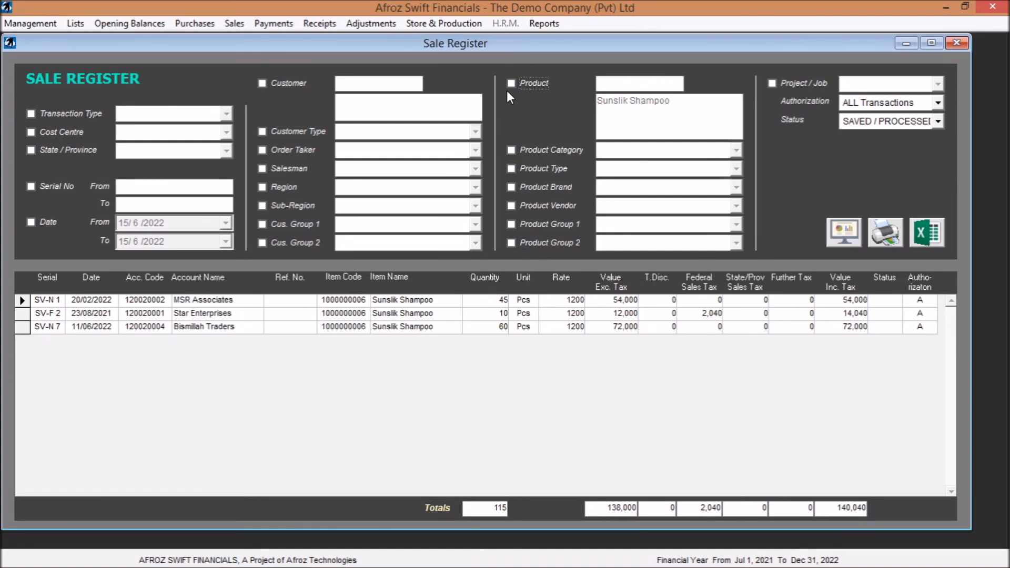
{"action": "left_click", "coordinate": [511, 205]}
{"action": "left_click", "coordinate": [511, 223]}
{"action": "left_click", "coordinate": [511, 207]}
{"action": "left_click", "coordinate": [510, 225]}
- Reopen the Accounts Receivable Aging - Invoices Detail report and generate it for all customers
{"action": "left_click", "coordinate": [544, 22]}
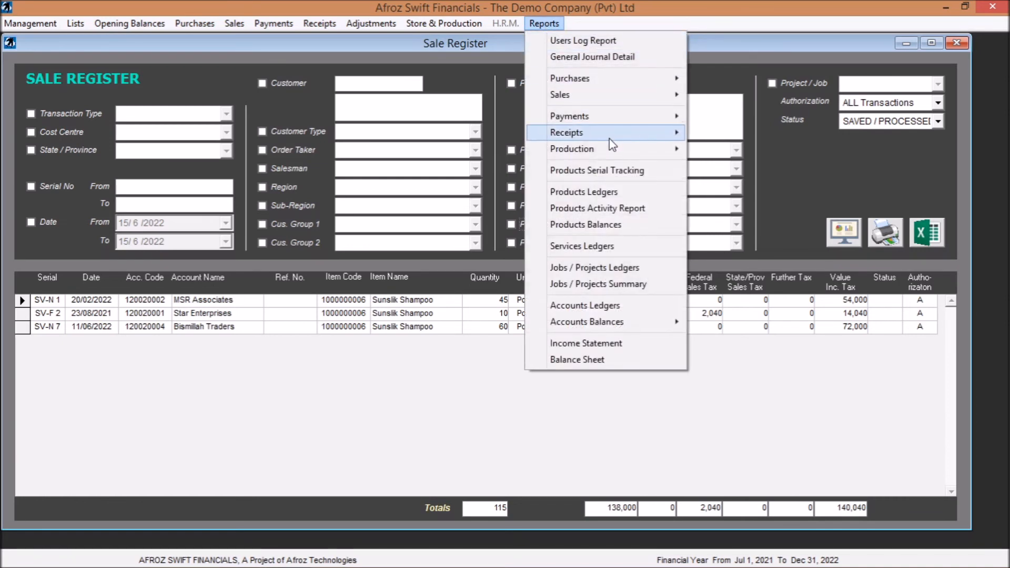
{"action": "mouse_move", "coordinate": [641, 100]}
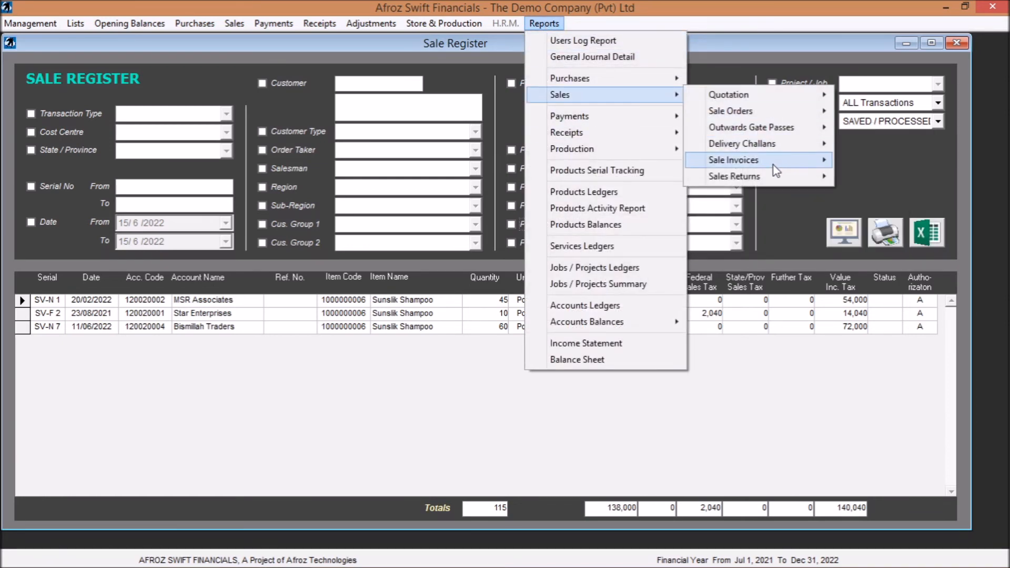
{"action": "mouse_move", "coordinate": [773, 165]}
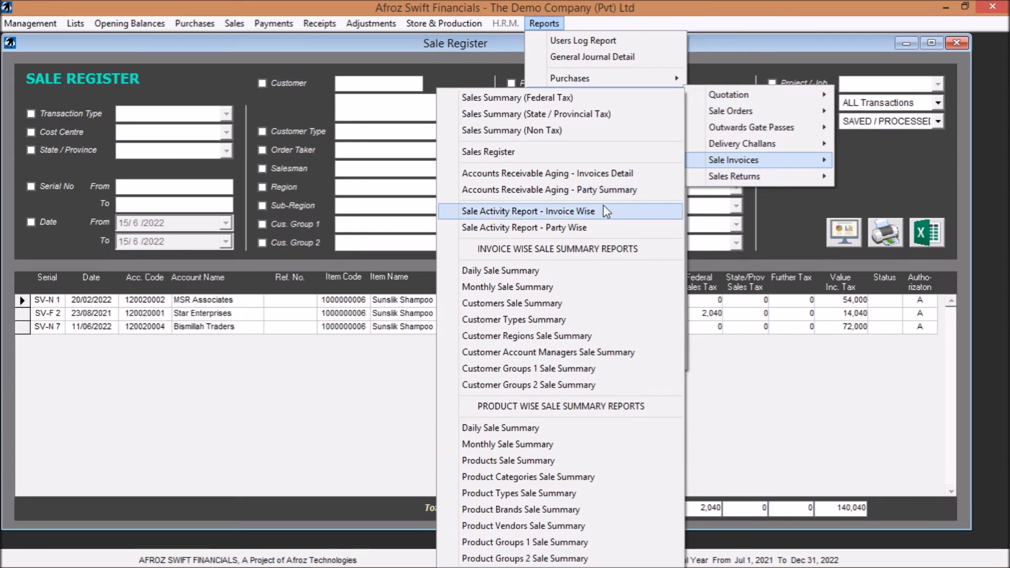
{"action": "left_click", "coordinate": [605, 174]}
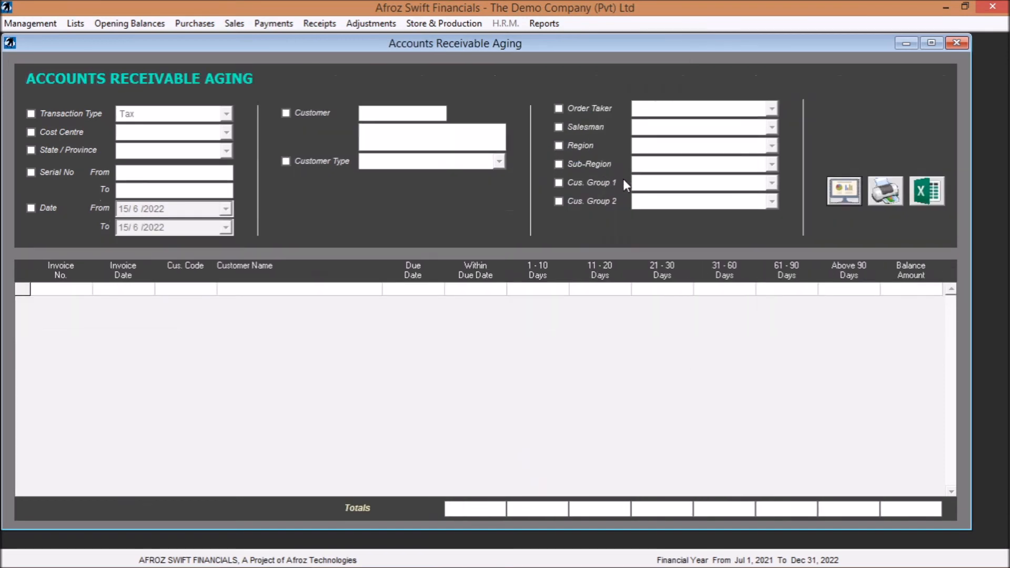
{"action": "left_click", "coordinate": [837, 188]}
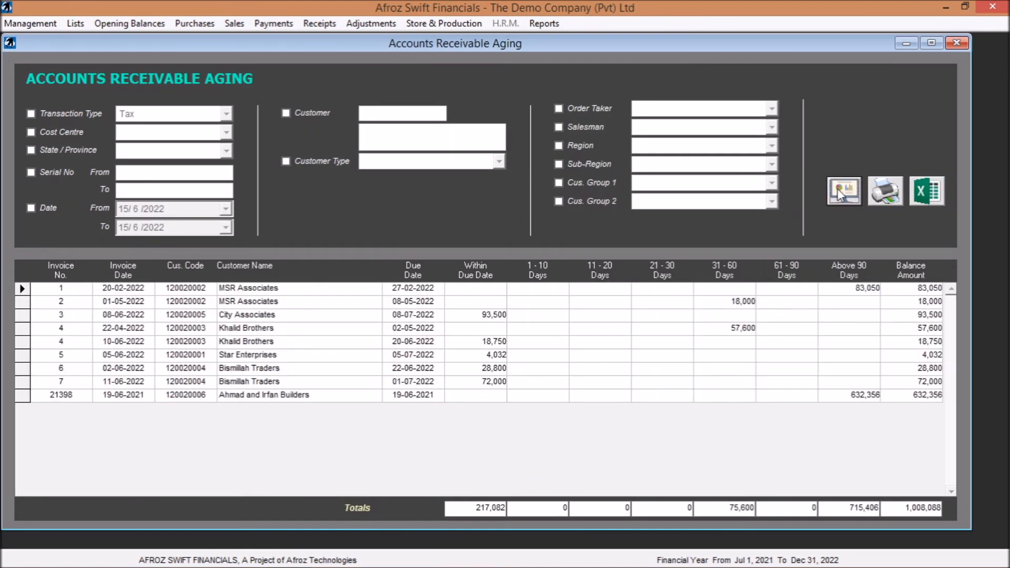
- Generate the Accounts Receivable Aging - Party Summary report without filters to view the balances per customer, and close it
{"action": "left_click", "coordinate": [539, 24]}
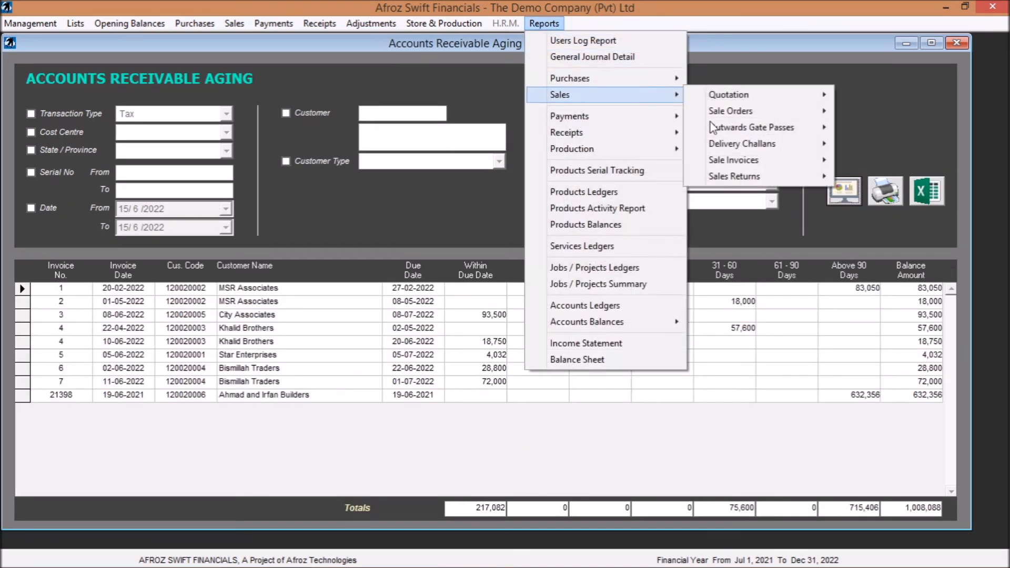
{"action": "mouse_move", "coordinate": [704, 165]}
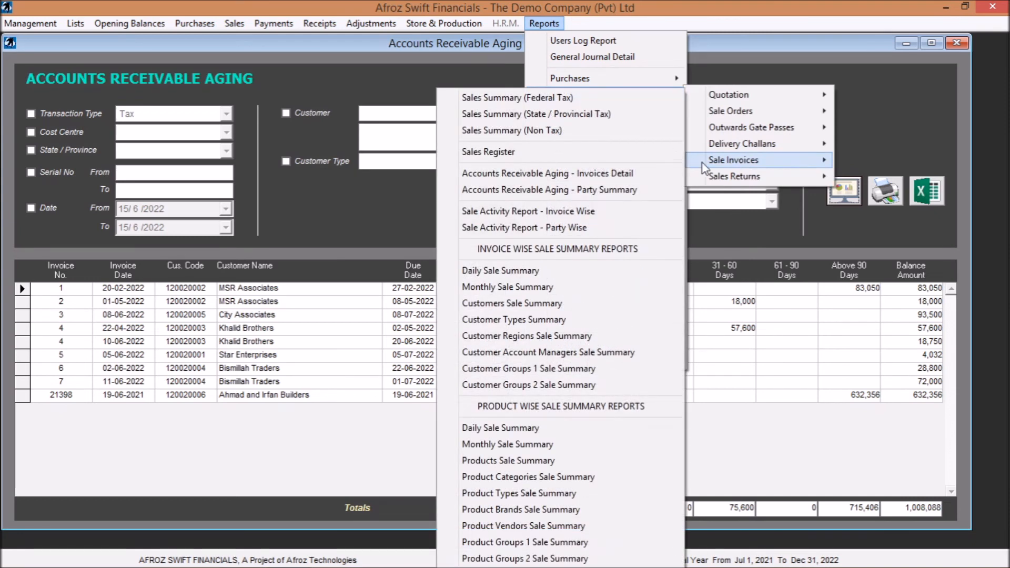
{"action": "left_click", "coordinate": [623, 191]}
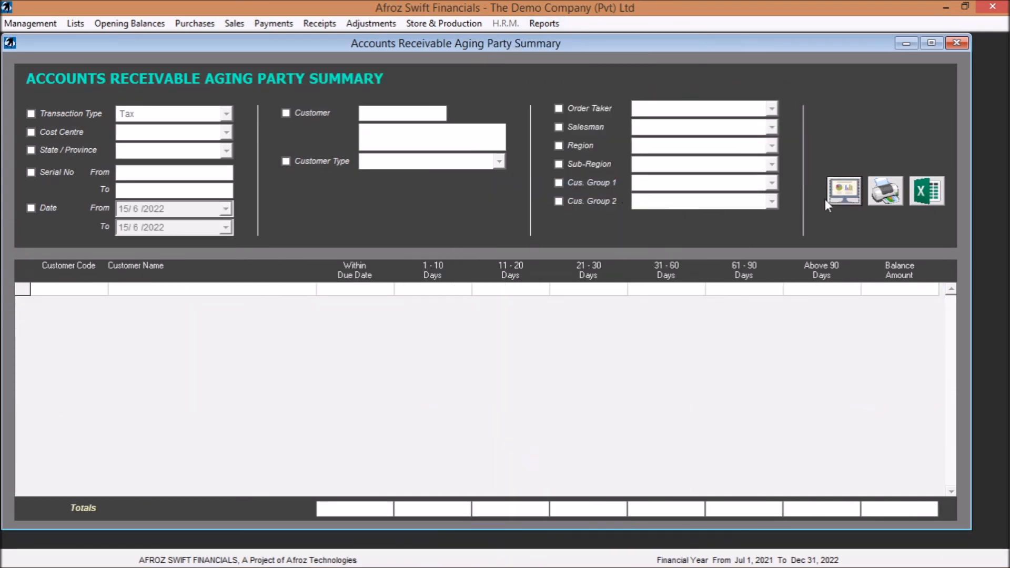
{"action": "left_click", "coordinate": [852, 195]}
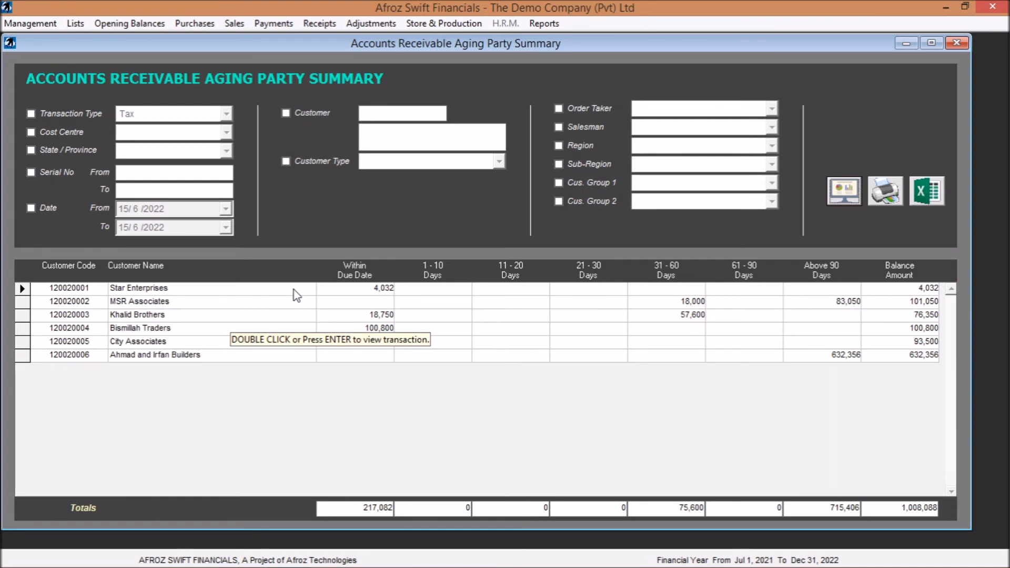
{"action": "left_click", "coordinate": [956, 43]}
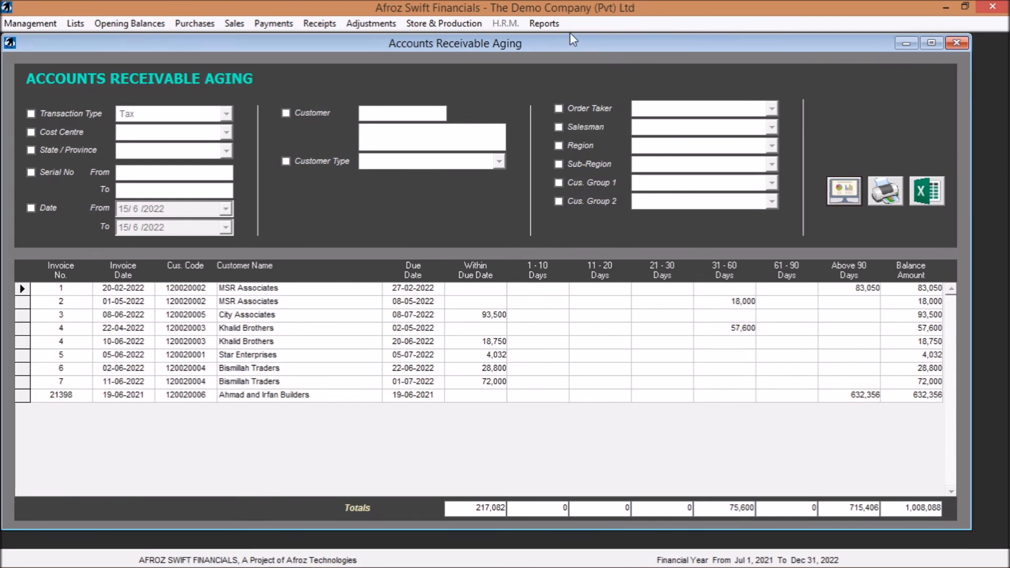
- Generate the Sale Activity Report - Invoice Wise without filters to view returns, receipts and balances per invoice
{"action": "left_click", "coordinate": [543, 25]}
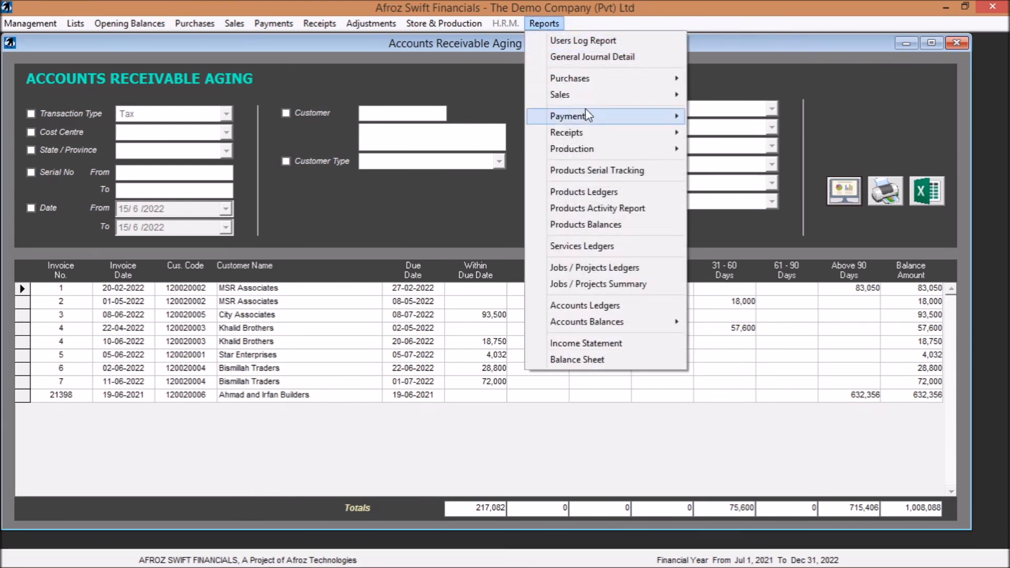
{"action": "mouse_move", "coordinate": [626, 97]}
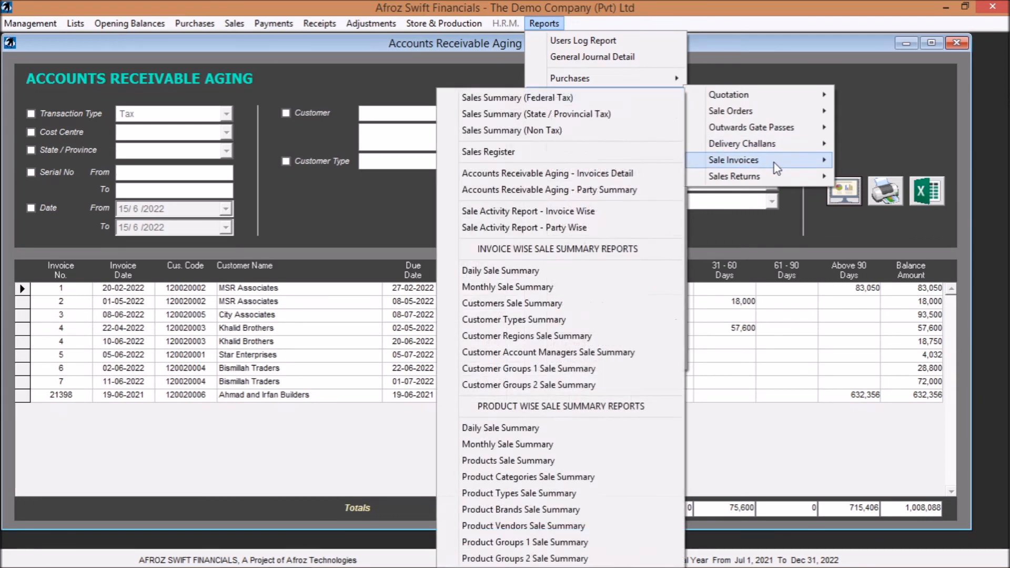
{"action": "left_click", "coordinate": [587, 211]}
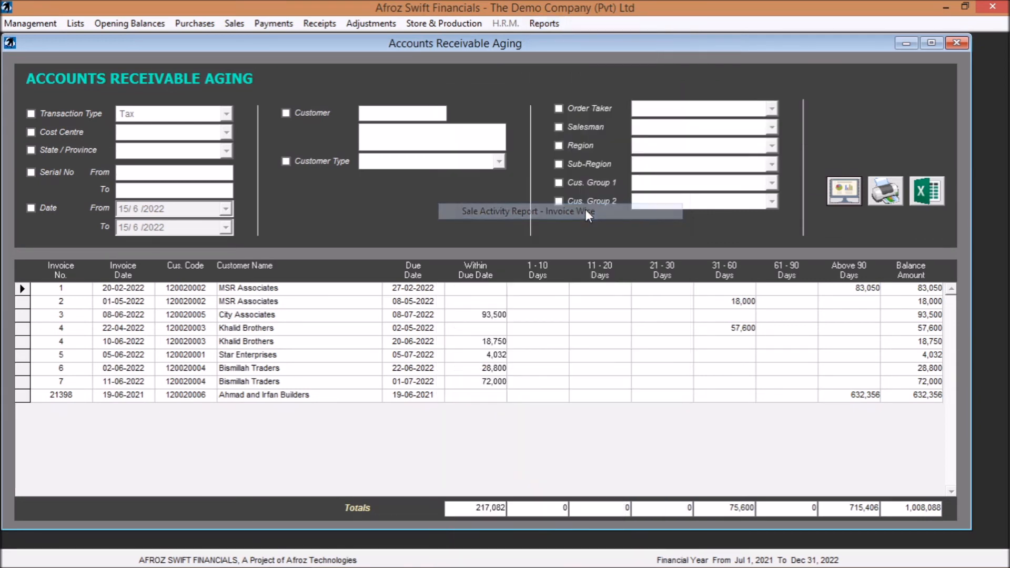
{"action": "left_click", "coordinate": [845, 215]}
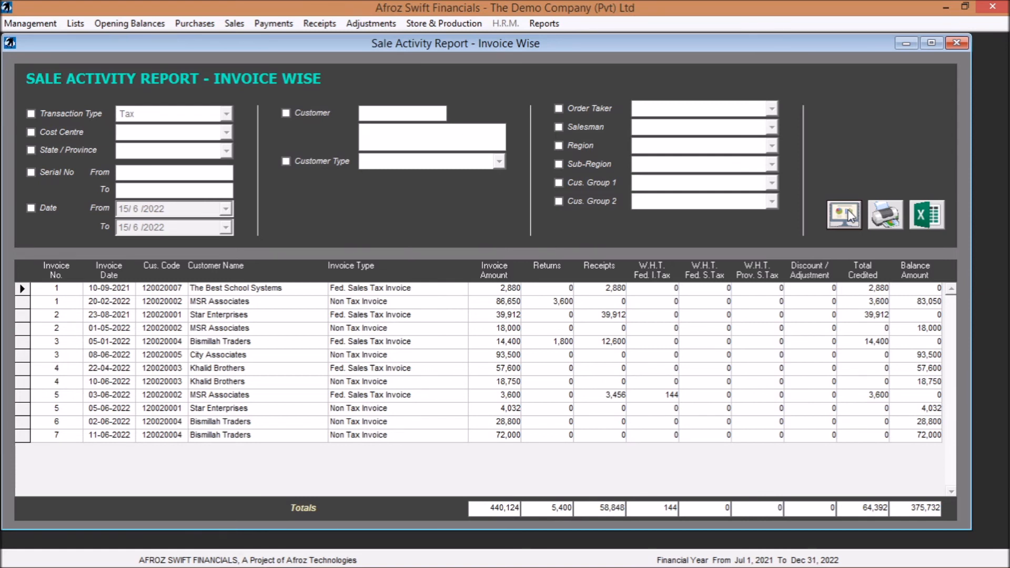
- Generate the invoice-wise Daily Sale Summary report for all customers without filters
{"action": "left_click", "coordinate": [544, 24]}
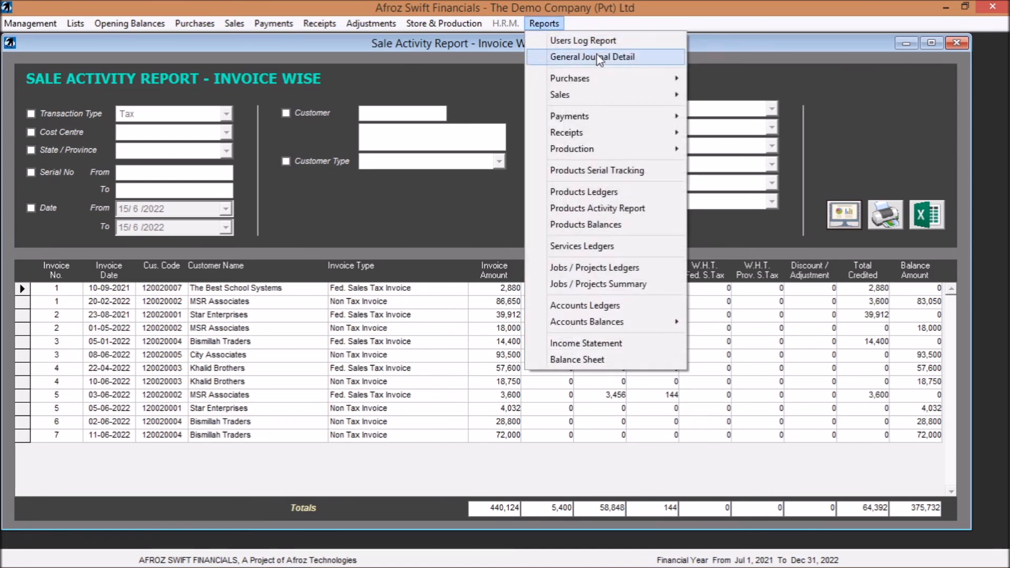
{"action": "mouse_move", "coordinate": [666, 98]}
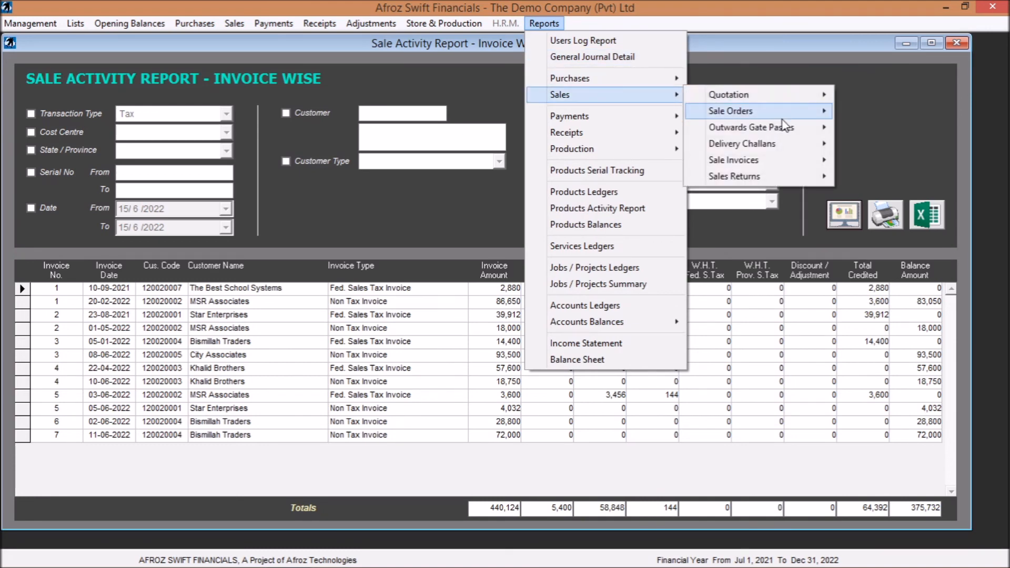
{"action": "mouse_move", "coordinate": [812, 164]}
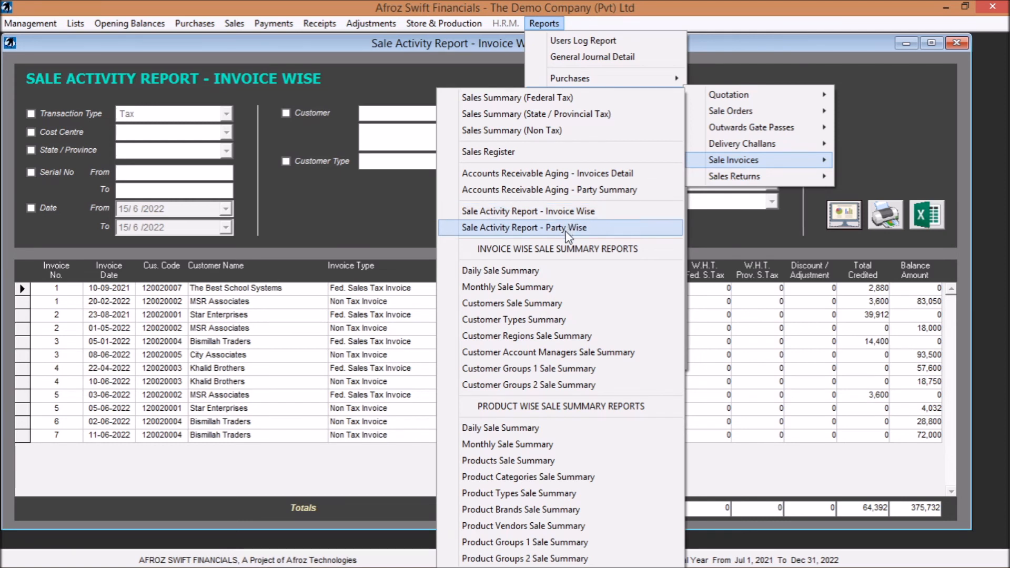
{"action": "left_click", "coordinate": [566, 271]}
{"action": "left_click", "coordinate": [841, 232]}
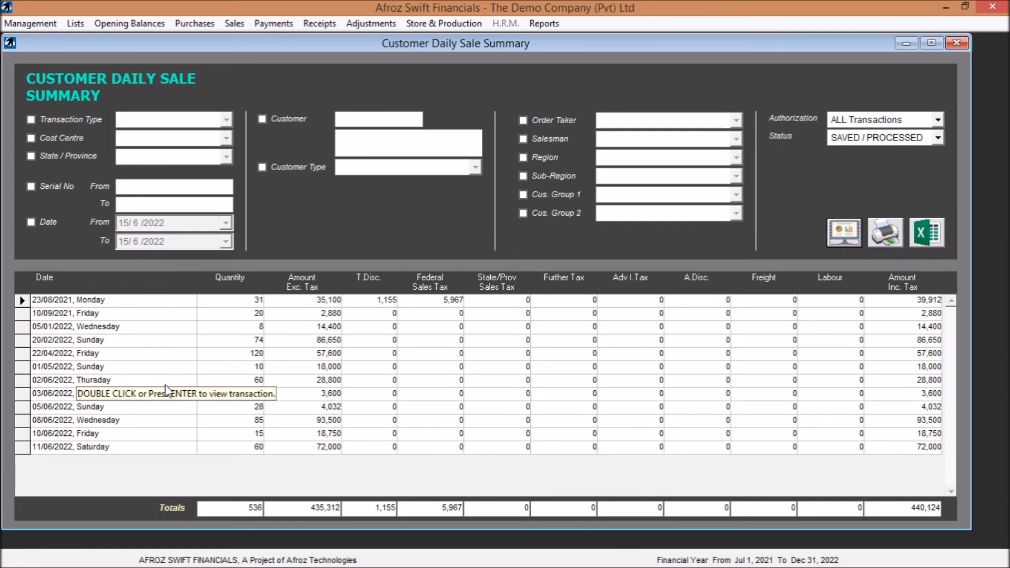
- Generate the invoice-wise Monthly Sale Summary report for all customers without filters
{"action": "left_click", "coordinate": [544, 24]}
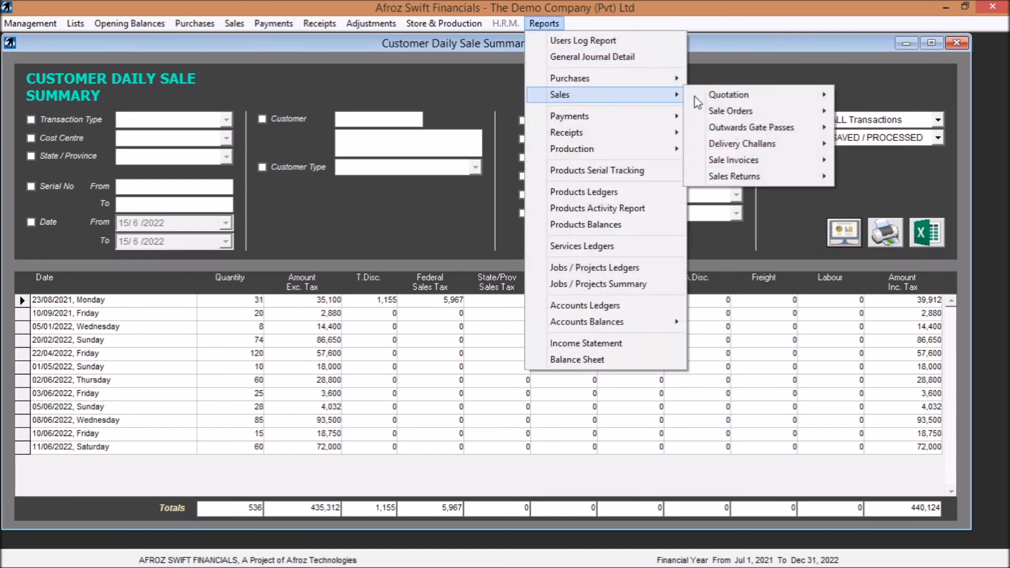
{"action": "mouse_move", "coordinate": [763, 162]}
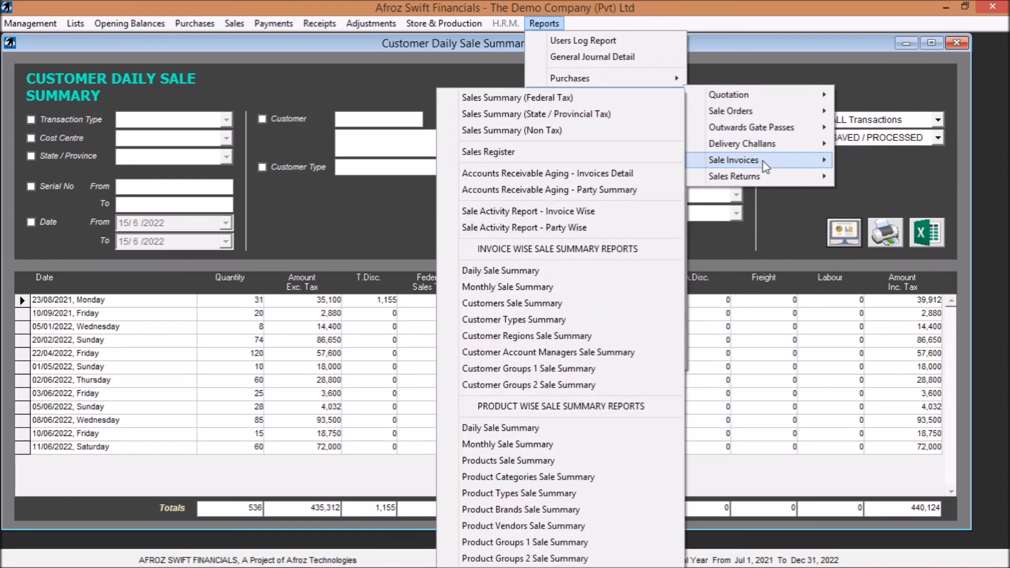
{"action": "left_click", "coordinate": [541, 288]}
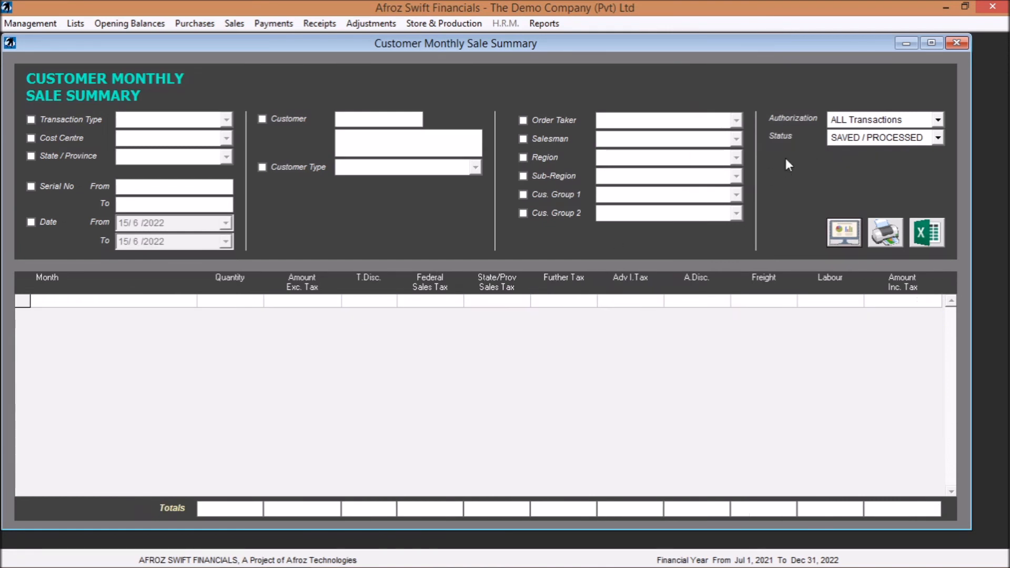
{"action": "left_click", "coordinate": [843, 232]}
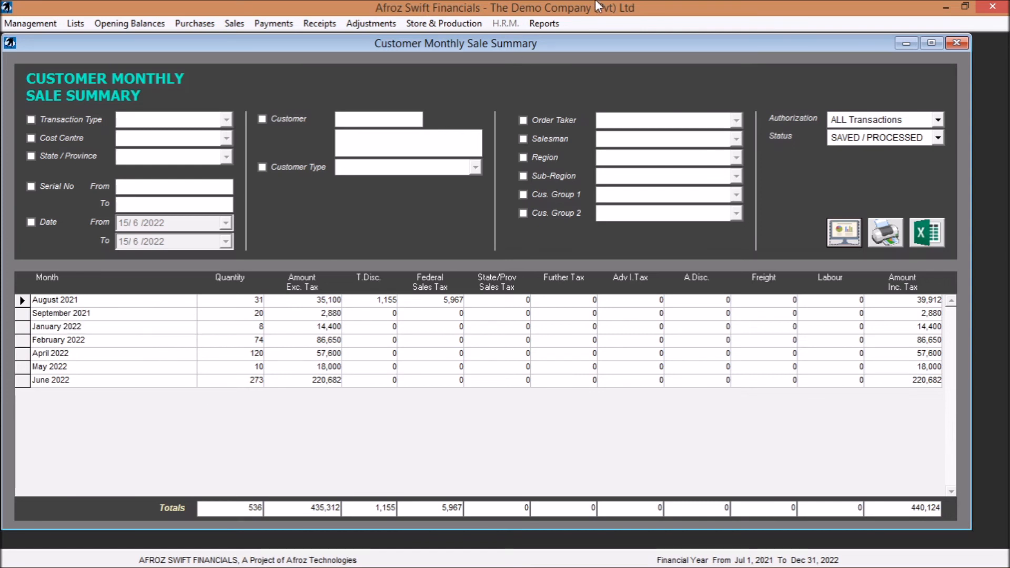
- Generate the invoice-wise Customers Sale Summary report without filters
{"action": "left_click", "coordinate": [535, 28]}
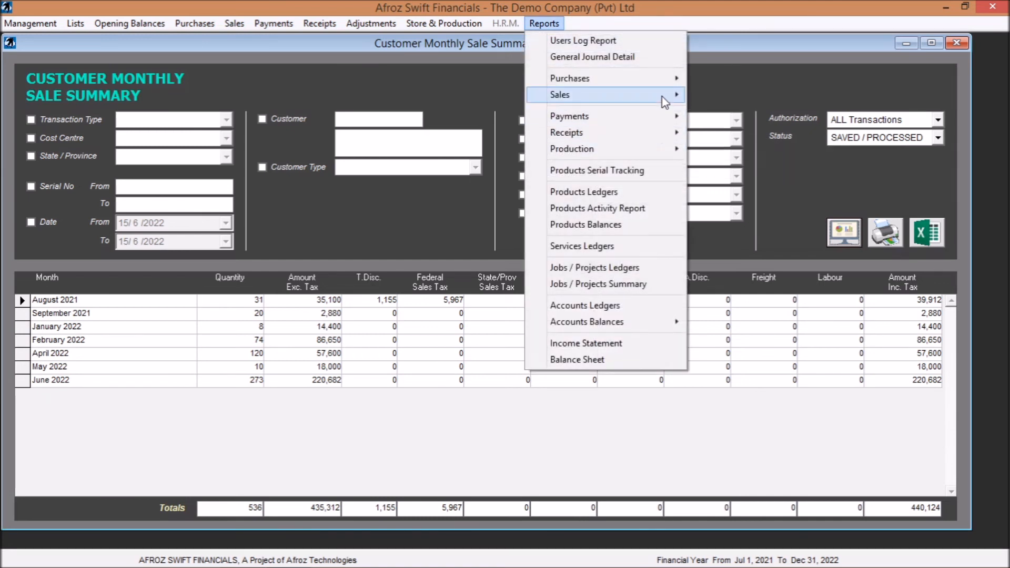
{"action": "mouse_move", "coordinate": [767, 160]}
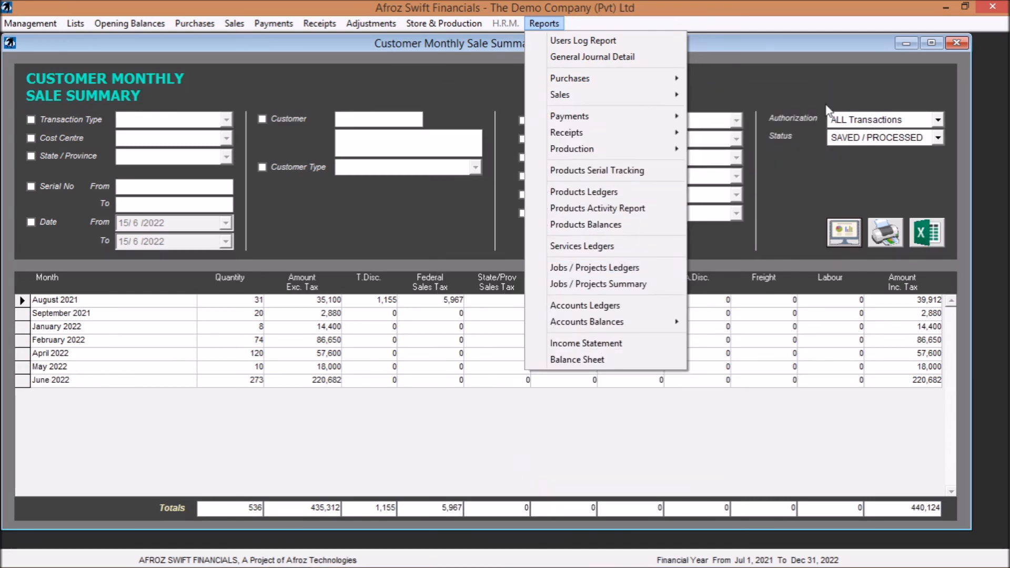
{"action": "left_click", "coordinate": [617, 208]}
{"action": "left_click", "coordinate": [535, 19]}
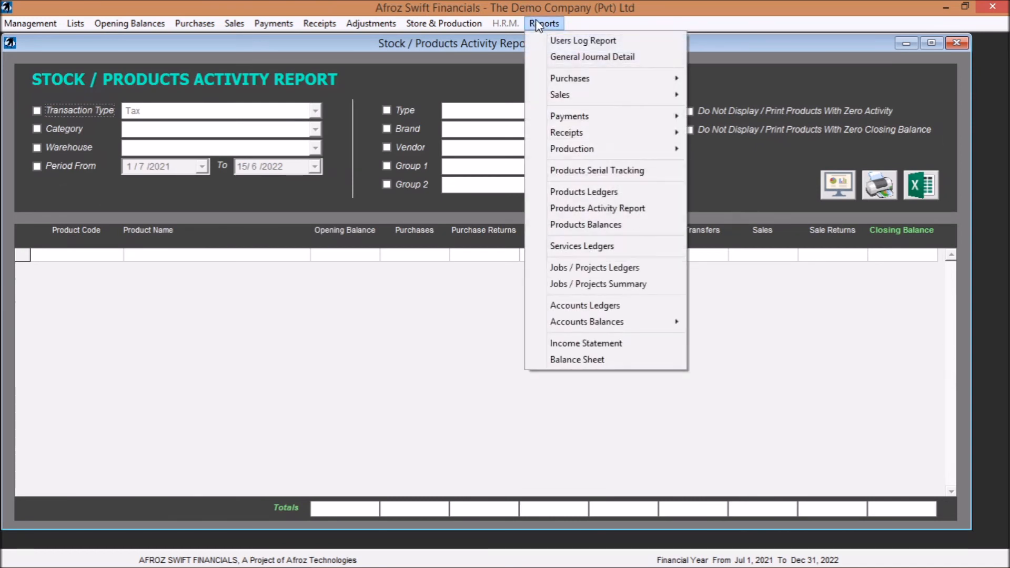
{"action": "mouse_move", "coordinate": [629, 99]}
{"action": "mouse_move", "coordinate": [753, 166]}
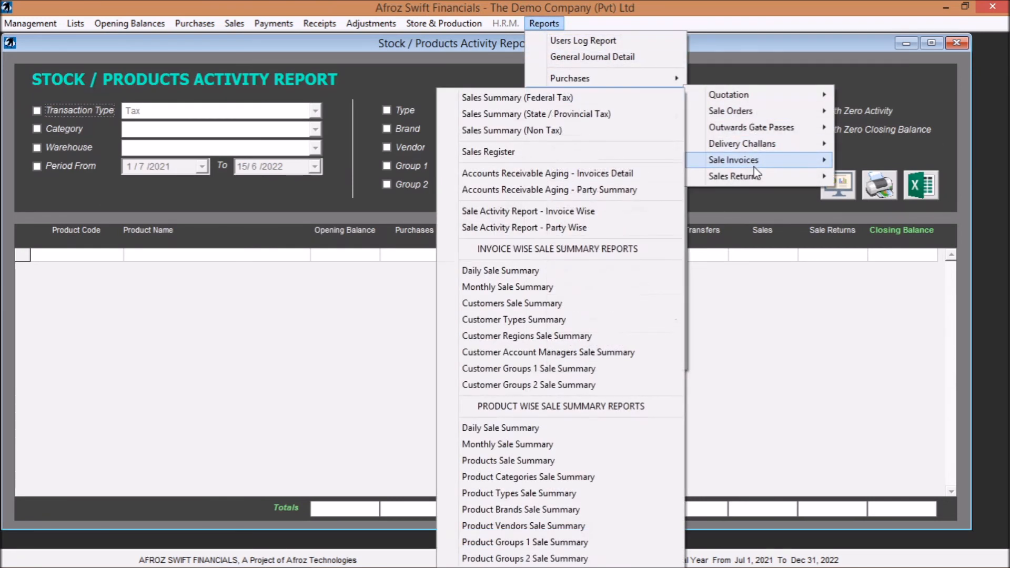
{"action": "left_click", "coordinate": [550, 303]}
{"action": "left_click", "coordinate": [846, 230]}
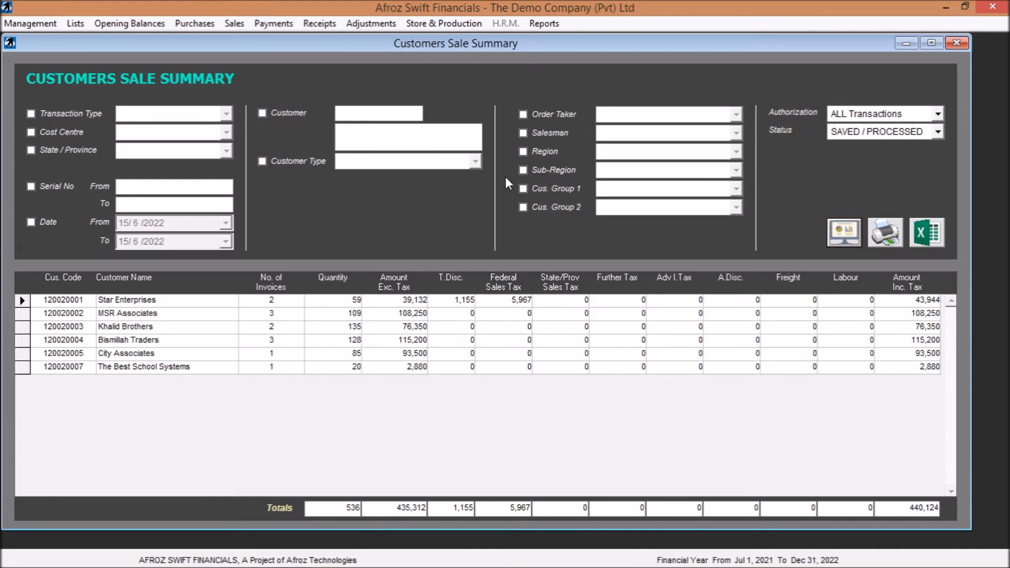
- Generate the Customer Regions Sale Summary report grouped by region, without filters
{"action": "left_click", "coordinate": [544, 23]}
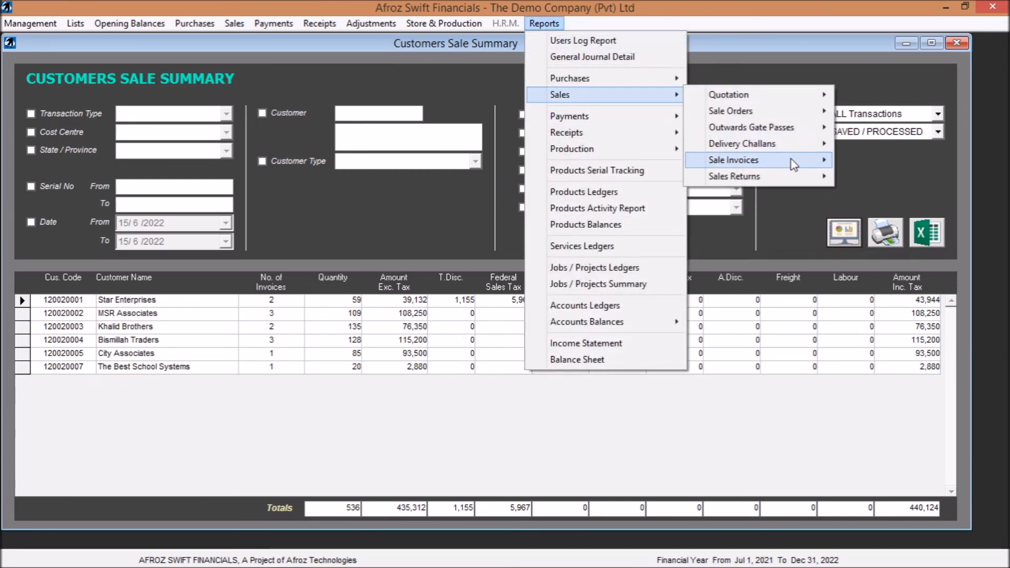
{"action": "mouse_move", "coordinate": [737, 159]}
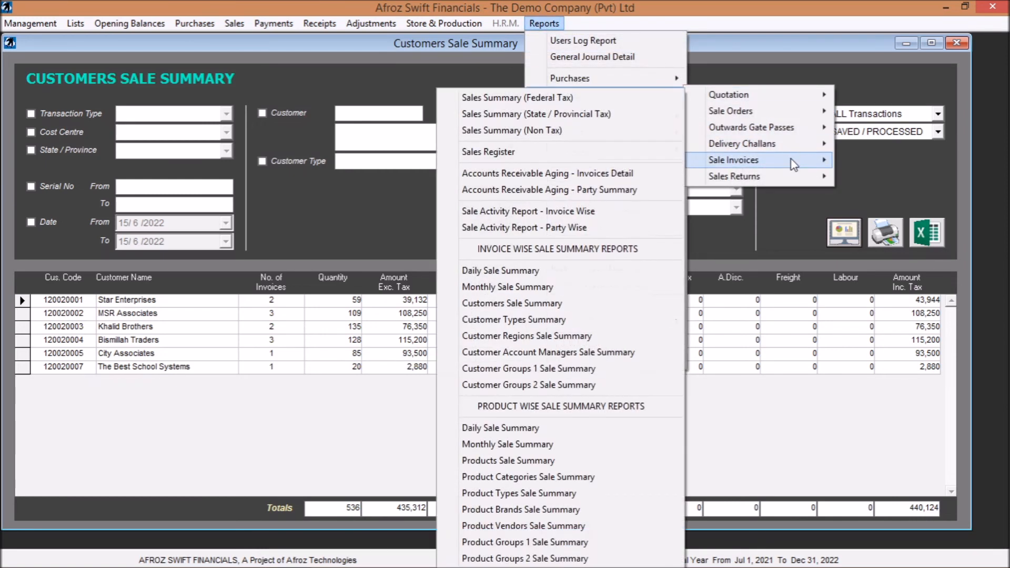
{"action": "left_click", "coordinate": [550, 338]}
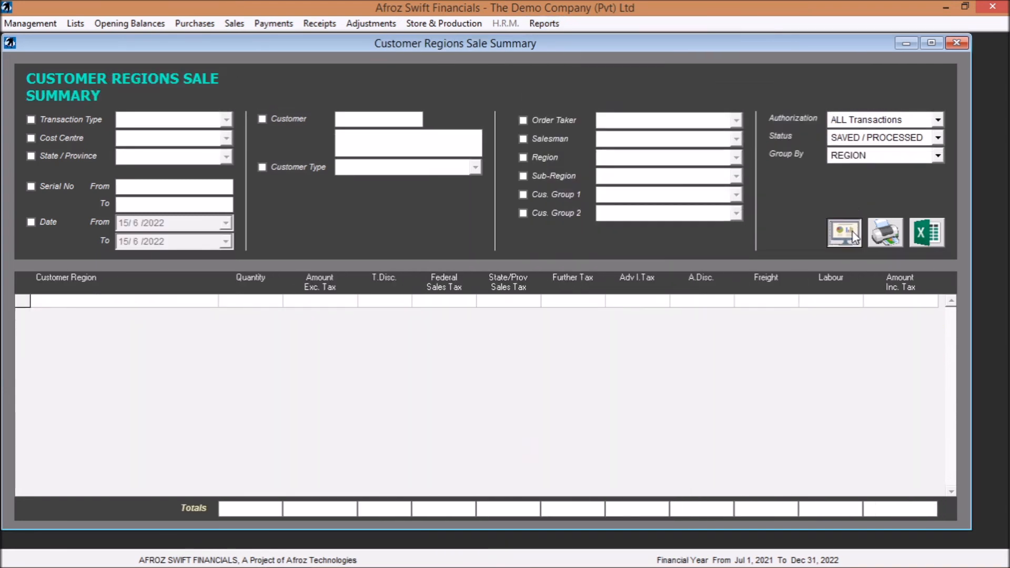
{"action": "left_click", "coordinate": [853, 231]}
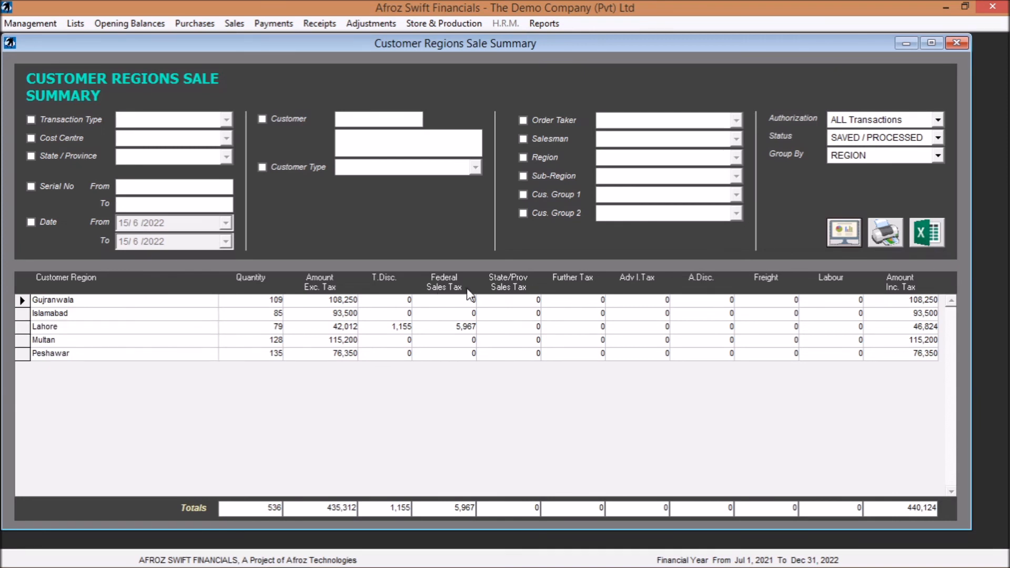
- Generate the product-wise Daily Sale Summary report without filters, and close it together with the Customer Regions Sale Summary
{"action": "left_click", "coordinate": [545, 24]}
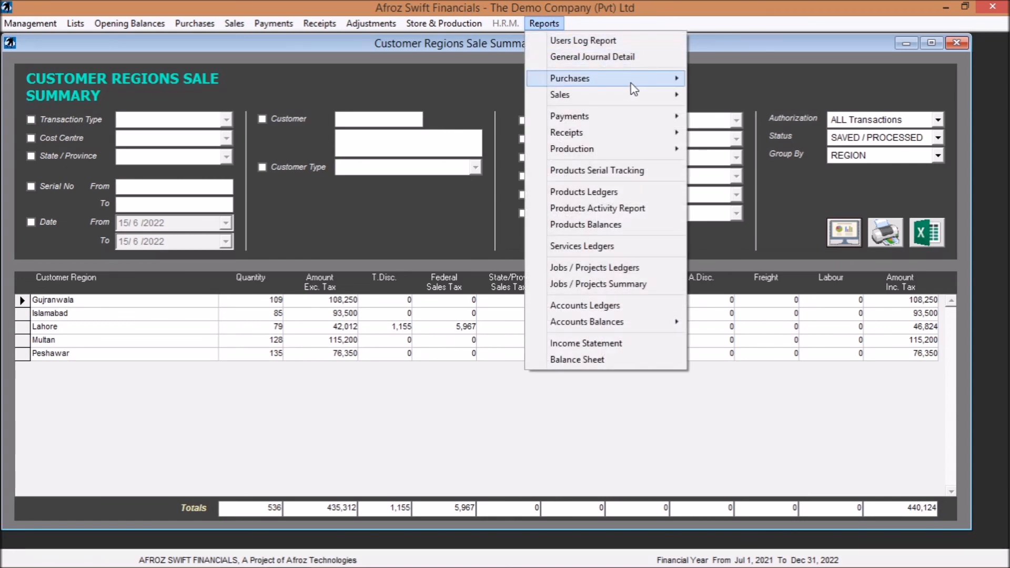
{"action": "mouse_move", "coordinate": [782, 158]}
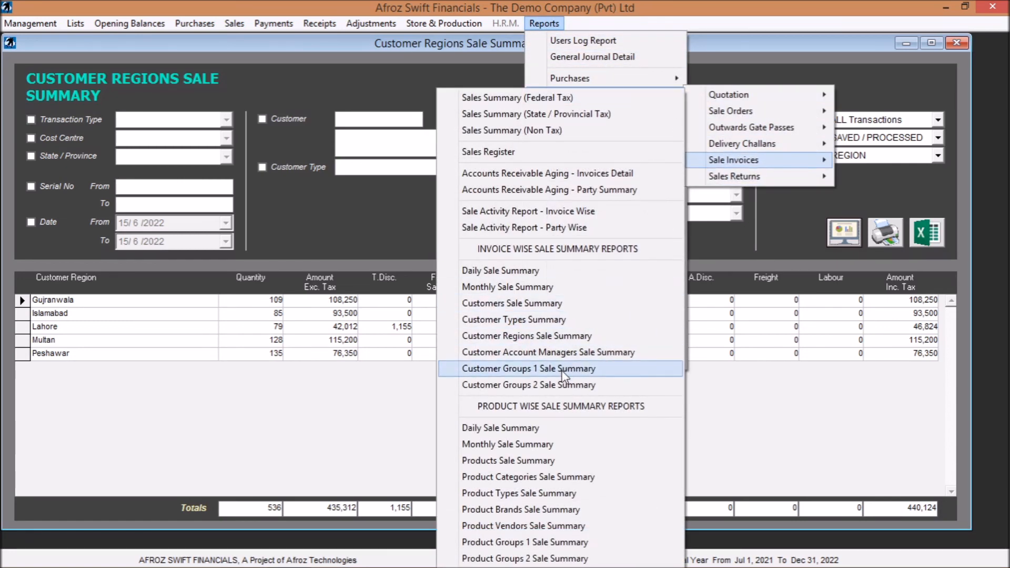
{"action": "left_click", "coordinate": [552, 431]}
{"action": "left_click", "coordinate": [844, 234]}
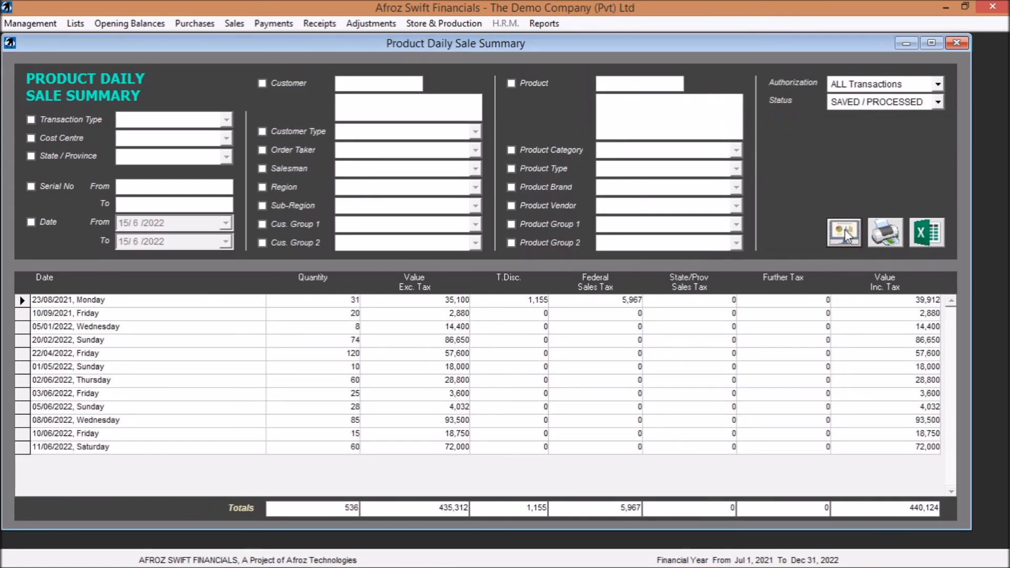
{"action": "left_click", "coordinate": [534, 81]}
{"action": "left_click", "coordinate": [958, 45]}
{"action": "left_click", "coordinate": [958, 46]}
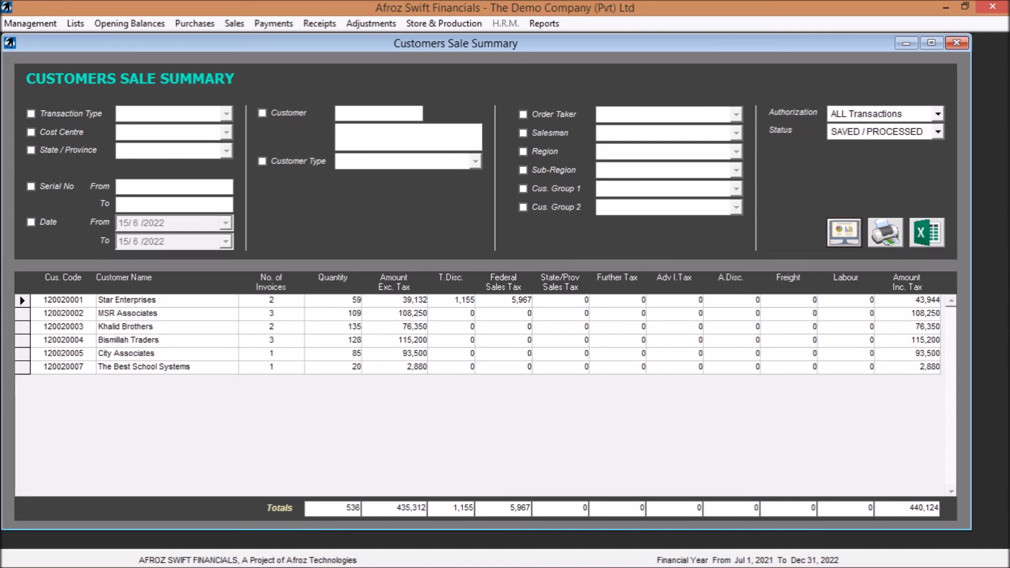
- Generate the Products Balances report for all products, with purchase invoices and sale invoices as linked documents
{"action": "left_click", "coordinate": [544, 24]}
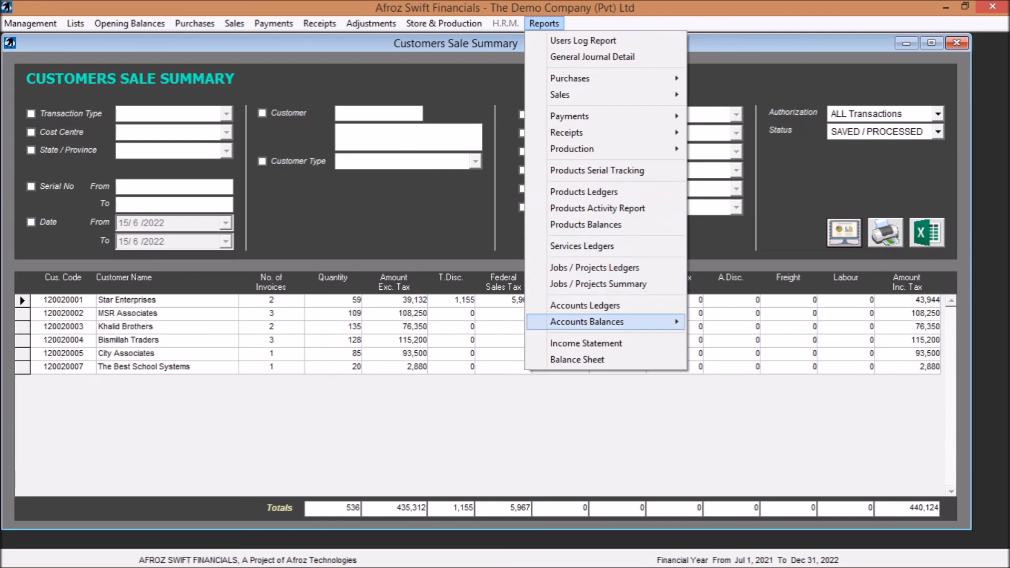
{"action": "mouse_move", "coordinate": [586, 321]}
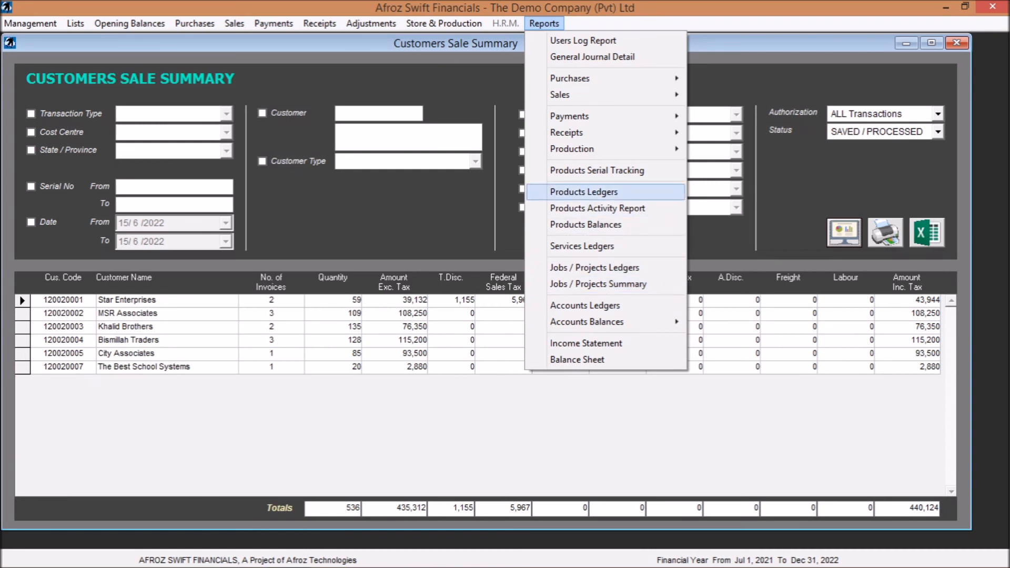
{"action": "left_click", "coordinate": [586, 224]}
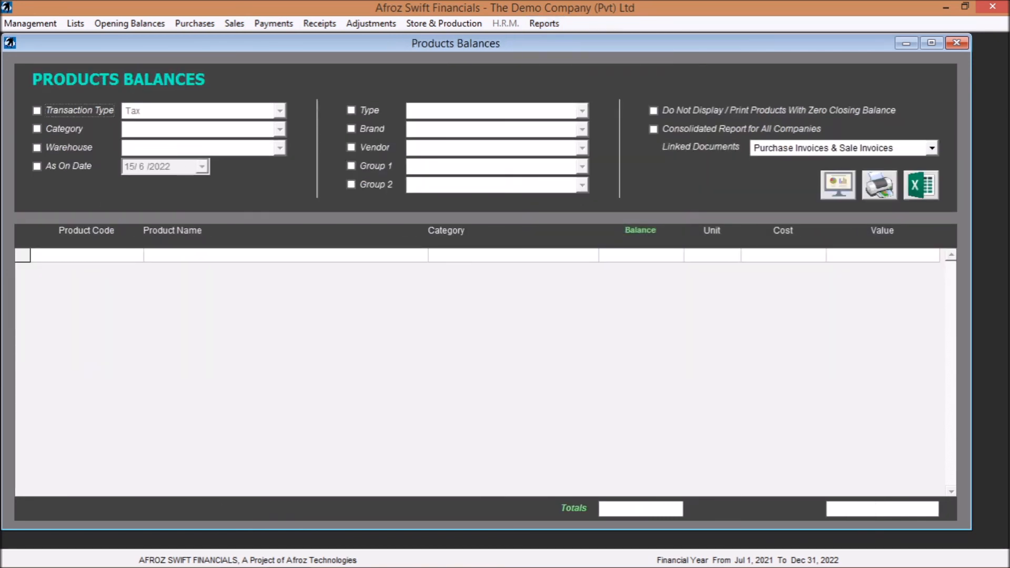
{"action": "left_click", "coordinate": [846, 187]}
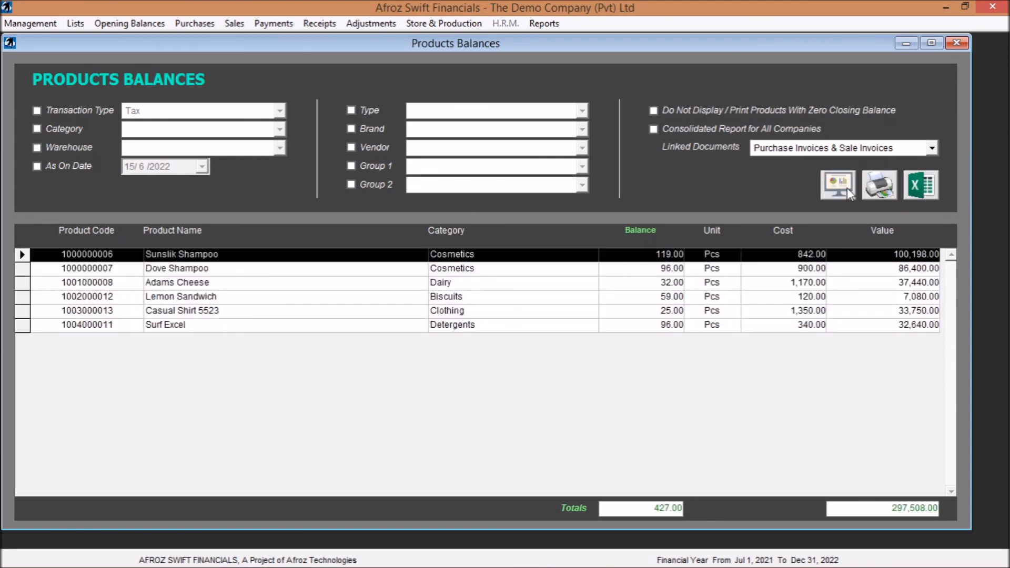
- Generate the Stock / Products Activity Report for all products without filters
{"action": "left_click", "coordinate": [547, 24]}
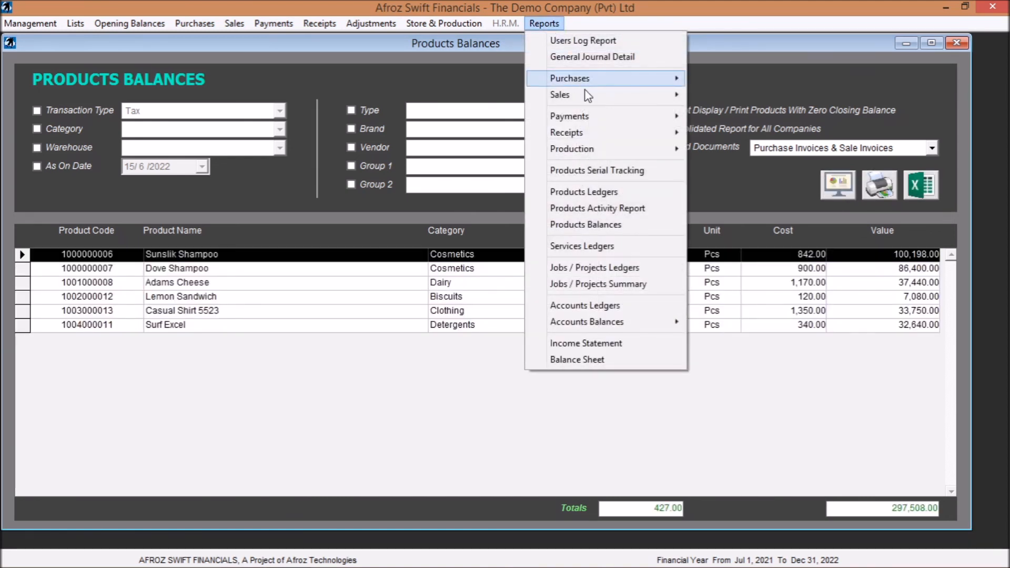
{"action": "left_click", "coordinate": [641, 208]}
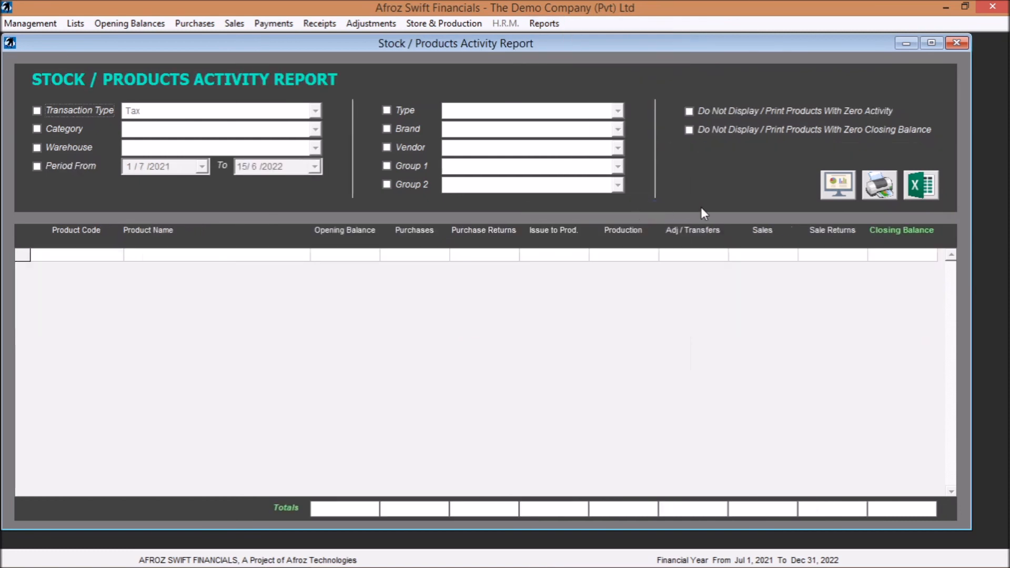
{"action": "left_click", "coordinate": [837, 185]}
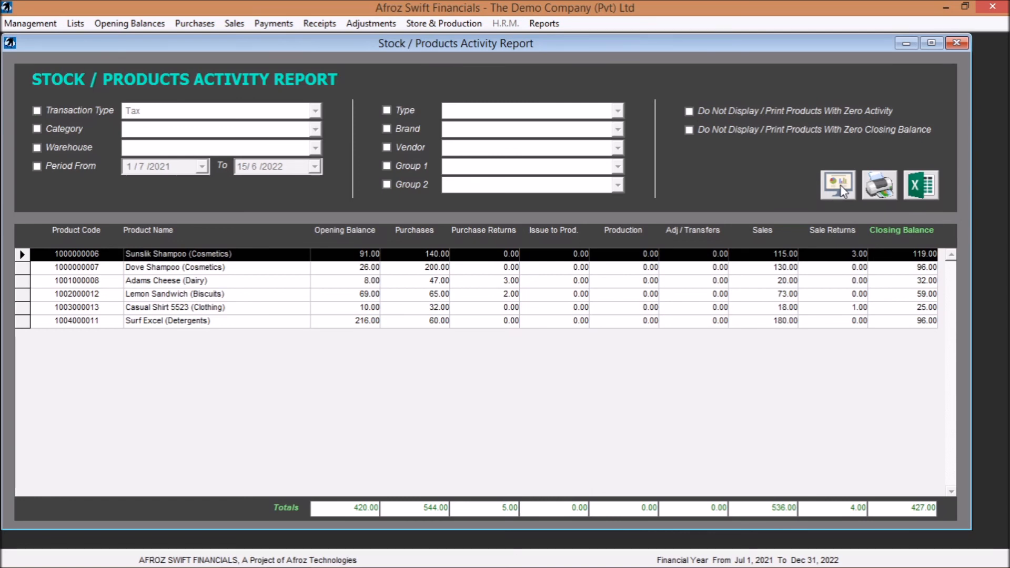
- Close all open report windows to return to the home dashboard
{"action": "left_click", "coordinate": [957, 45]}
{"action": "left_click", "coordinate": [956, 45]}
{"action": "left_click", "coordinate": [956, 44]}
{"action": "left_click", "coordinate": [956, 45]}
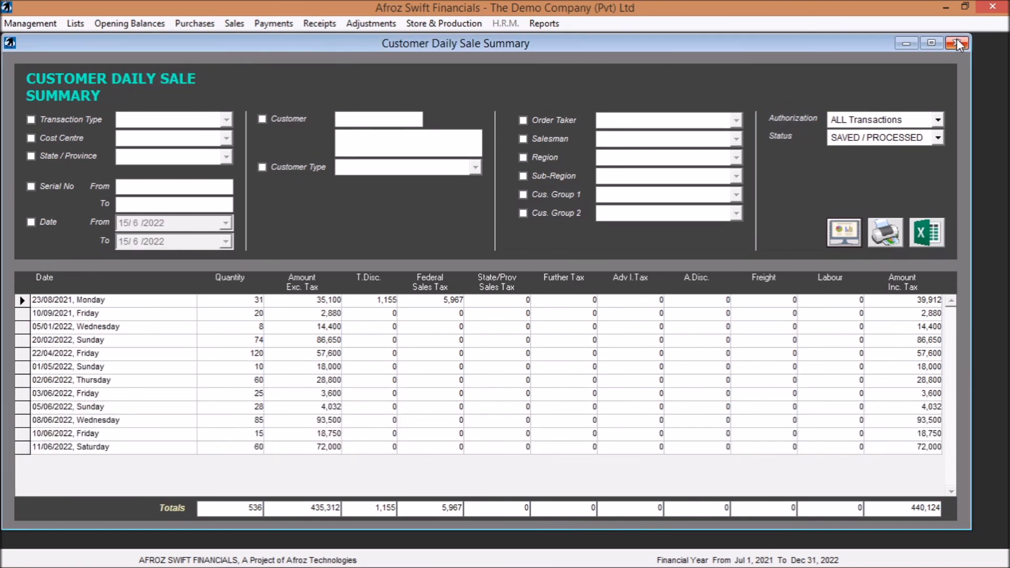
{"action": "left_click", "coordinate": [956, 45]}
{"action": "left_click", "coordinate": [957, 45]}
{"action": "left_click", "coordinate": [956, 44]}
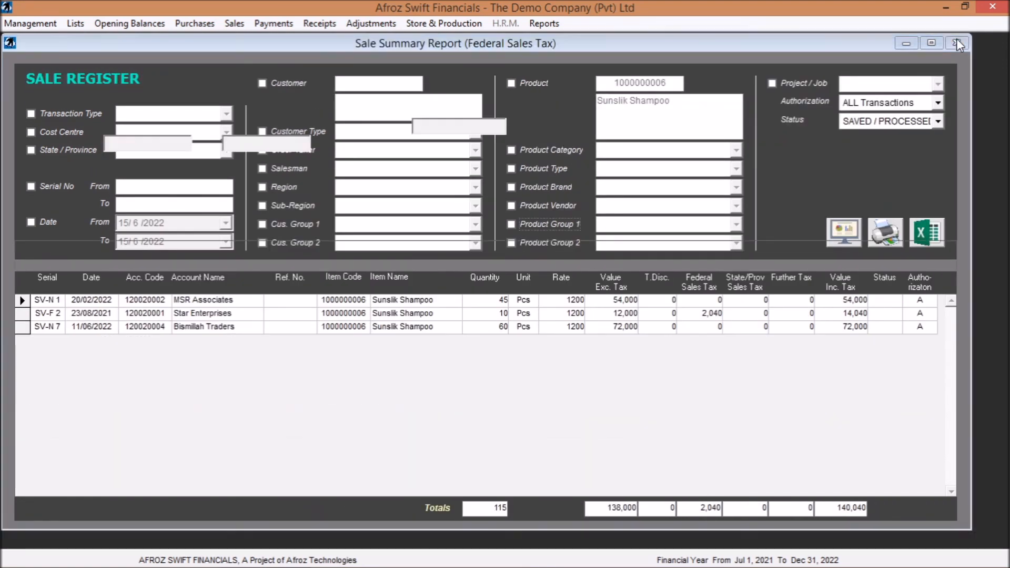
{"action": "left_click", "coordinate": [956, 45]}
{"action": "left_click", "coordinate": [957, 45]}
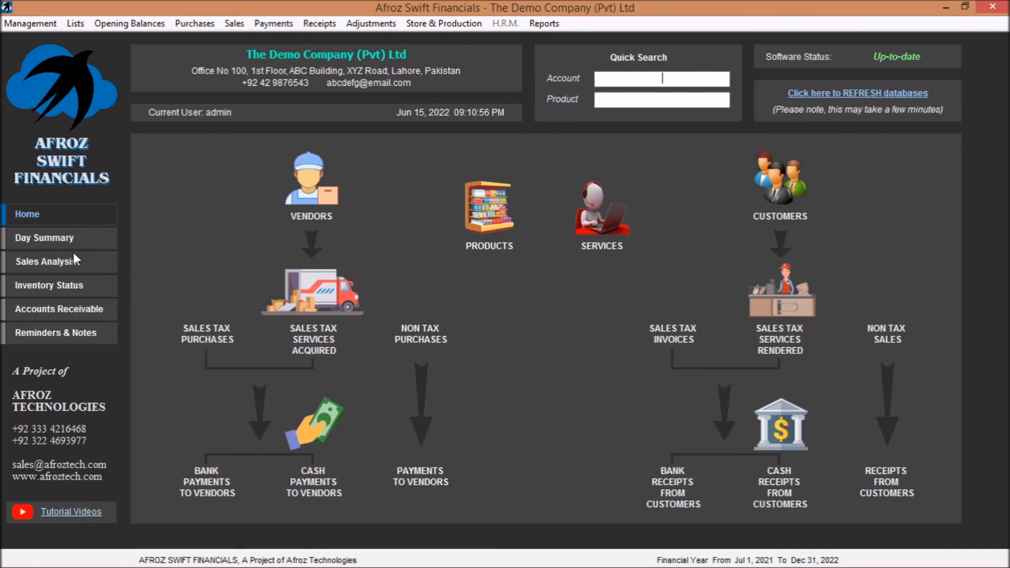
- Open the Day Summary, set the customers' due period to the next 7 days and update the figures
{"action": "left_click", "coordinate": [43, 236]}
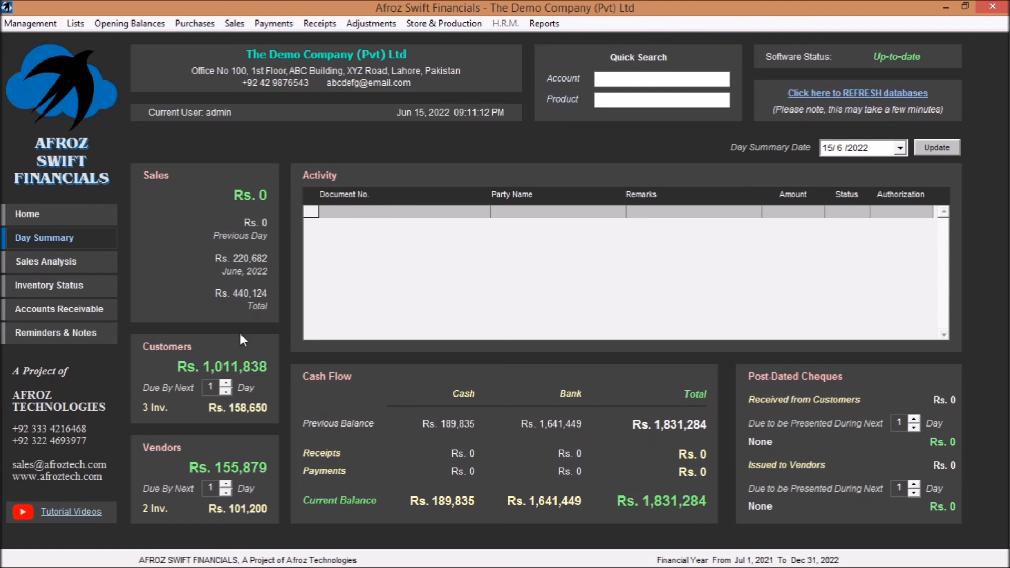
{"action": "left_click", "coordinate": [228, 383]}
{"action": "left_click", "coordinate": [229, 382]}
{"action": "left_click", "coordinate": [228, 383]}
{"action": "left_click", "coordinate": [229, 383]}
{"action": "left_click", "coordinate": [229, 383]}
{"action": "left_click", "coordinate": [228, 383]}
{"action": "left_click", "coordinate": [929, 148]}
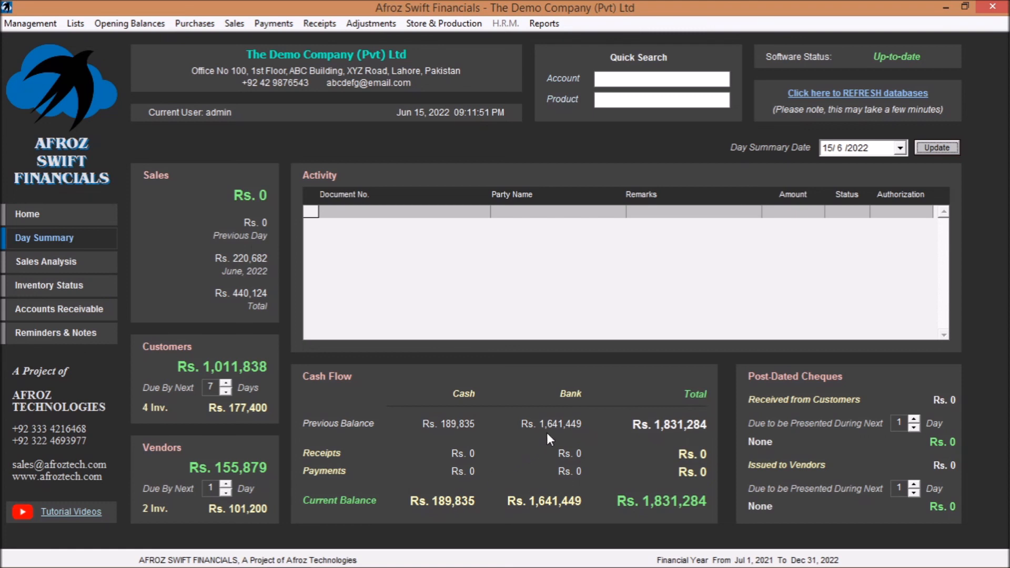
- Set the Day Summary date to 11/6/2022 and update the summary
{"action": "left_click", "coordinate": [900, 149]}
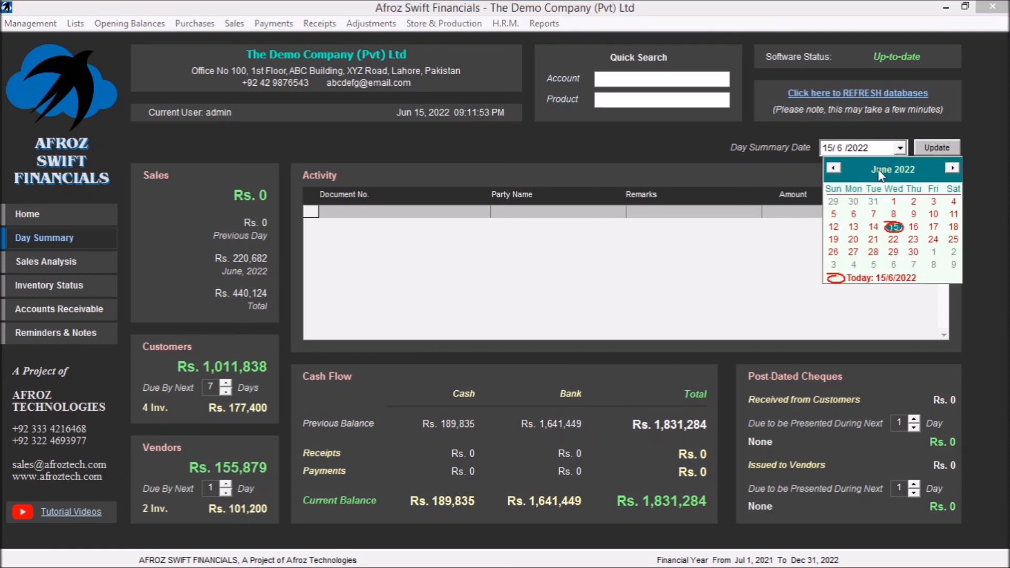
{"action": "left_click", "coordinate": [834, 167]}
{"action": "left_click", "coordinate": [927, 146]}
{"action": "left_click", "coordinate": [927, 146]}
{"action": "left_click", "coordinate": [828, 148]}
{"action": "left_click", "coordinate": [931, 146]}
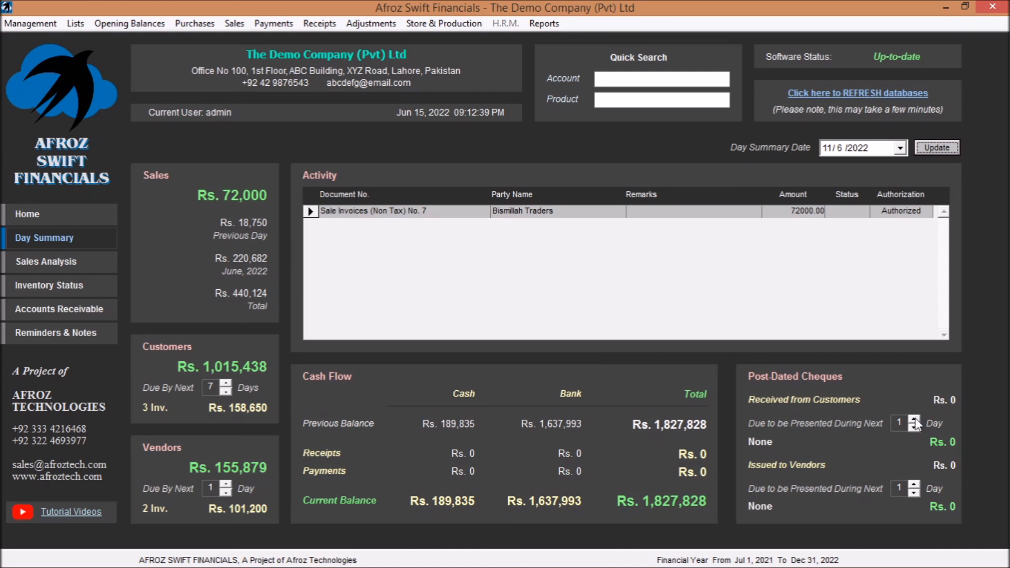
- View Sale Invoices (Non Tax) No. 7 from the day's activity list, and close the invoice
{"action": "left_click", "coordinate": [404, 213]}
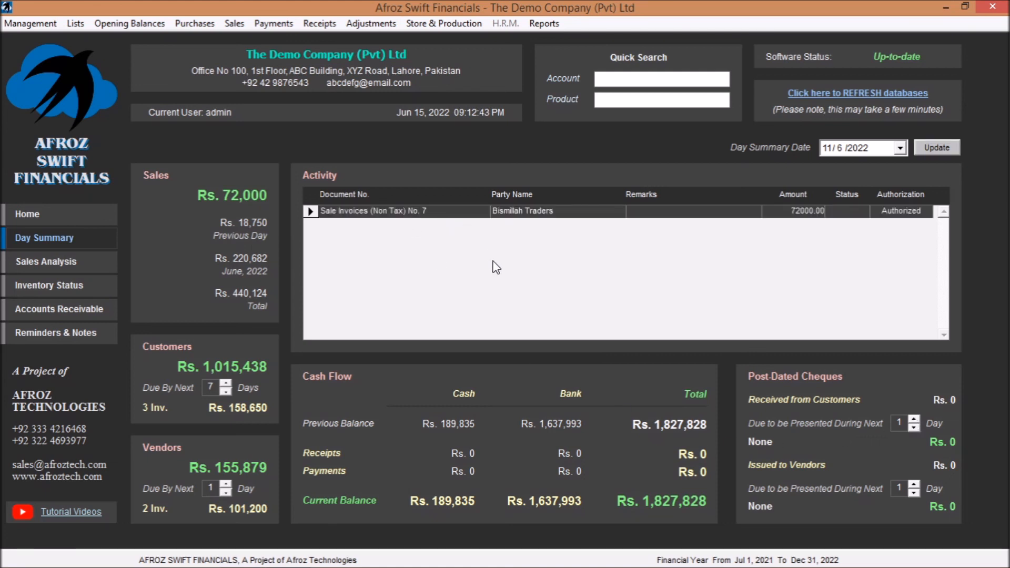
{"action": "double_click", "coordinate": [453, 211]}
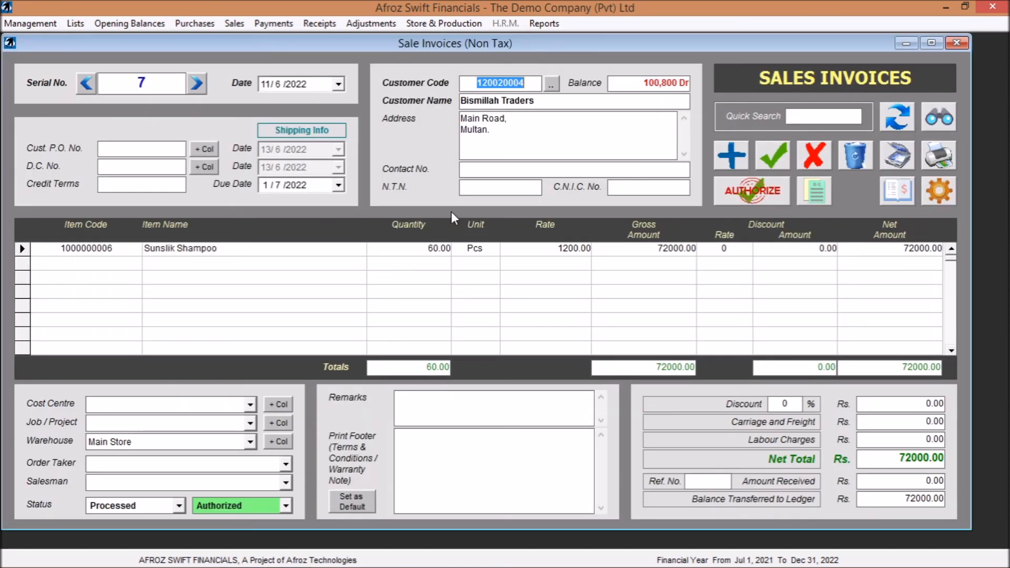
{"action": "left_click", "coordinate": [963, 44]}
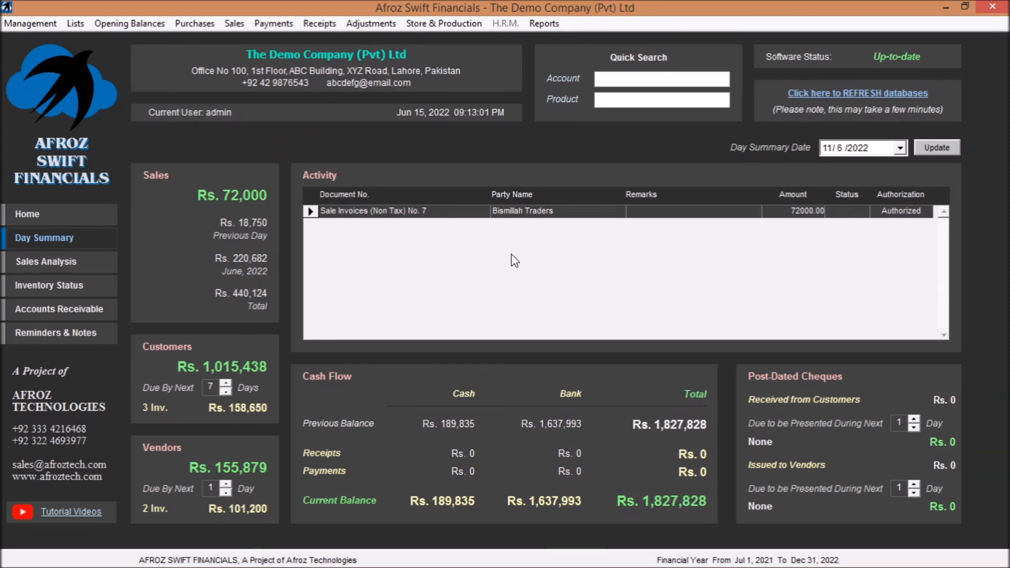